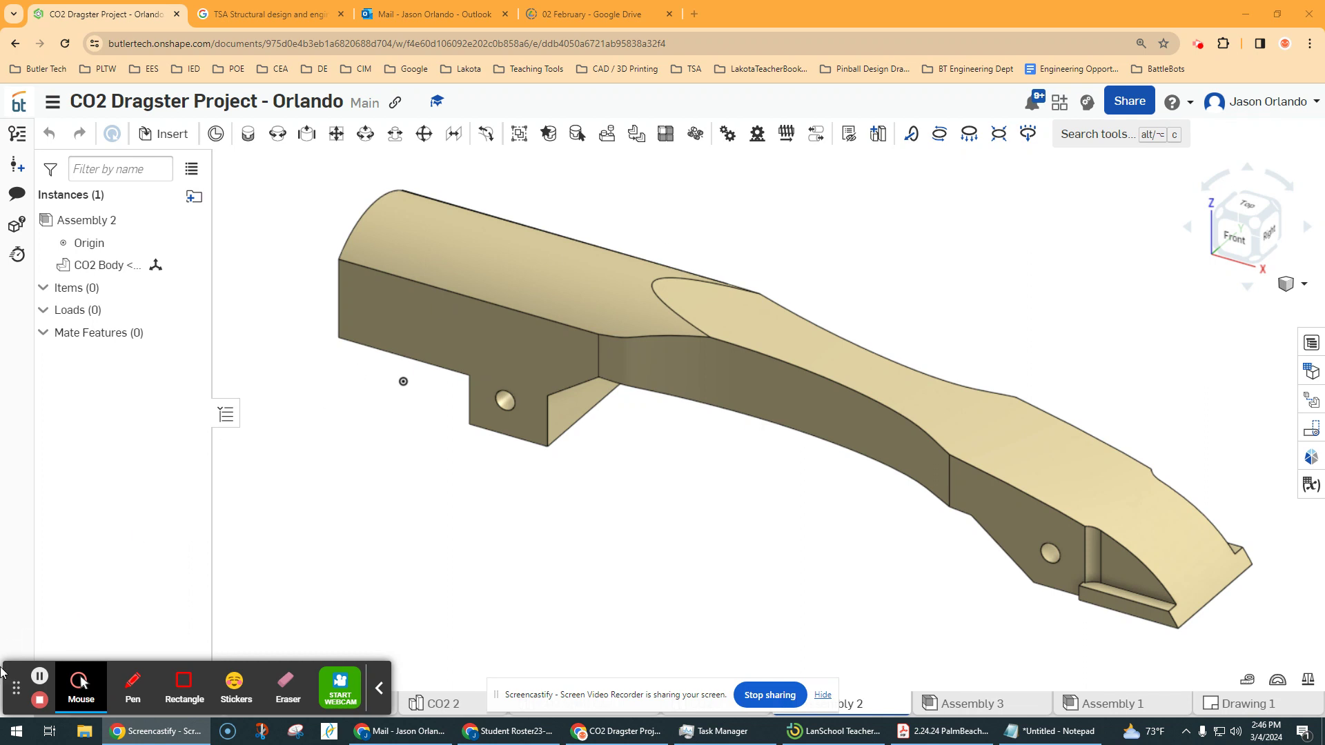
# In the Insert panel, browse Train 5 Period Demo 23-24 under Created by me, then return to Current document.
pyautogui.moveTo(15, 689)
pyautogui.mouseDown()
pyautogui.moveTo(15, 632)
pyautogui.moveTo(953, 664)
pyautogui.mouseUp()
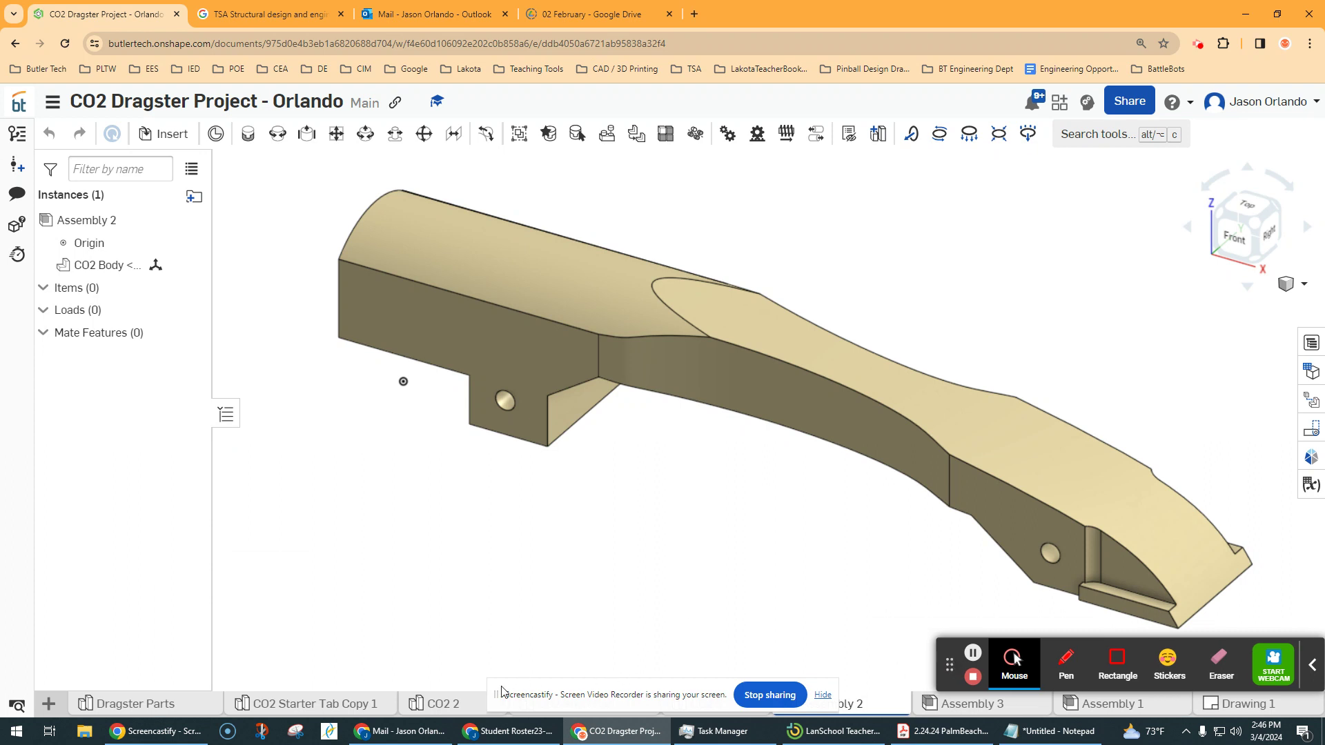
pyautogui.moveTo(496, 697)
pyautogui.mouseDown()
pyautogui.moveTo(715, 628)
pyautogui.moveTo(970, 634)
pyautogui.moveTo(980, 654)
pyautogui.mouseUp()
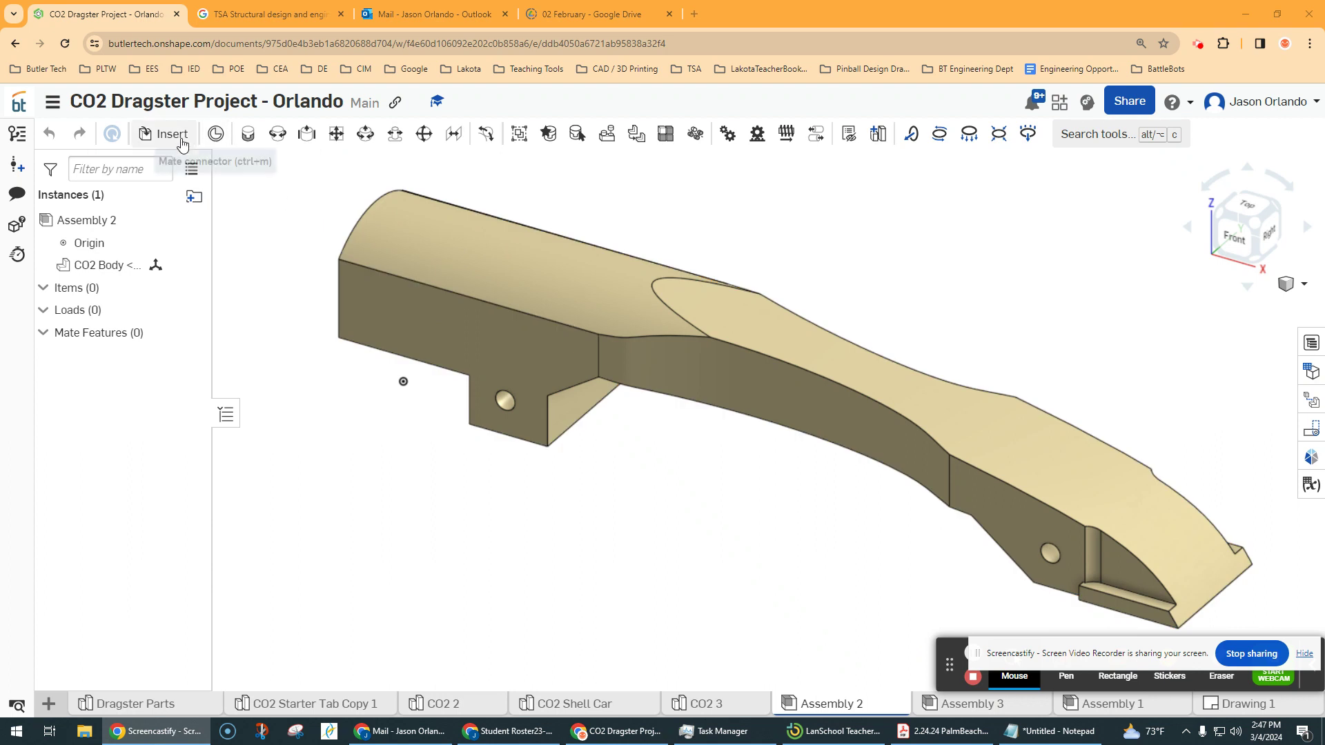
pyautogui.click(161, 135)
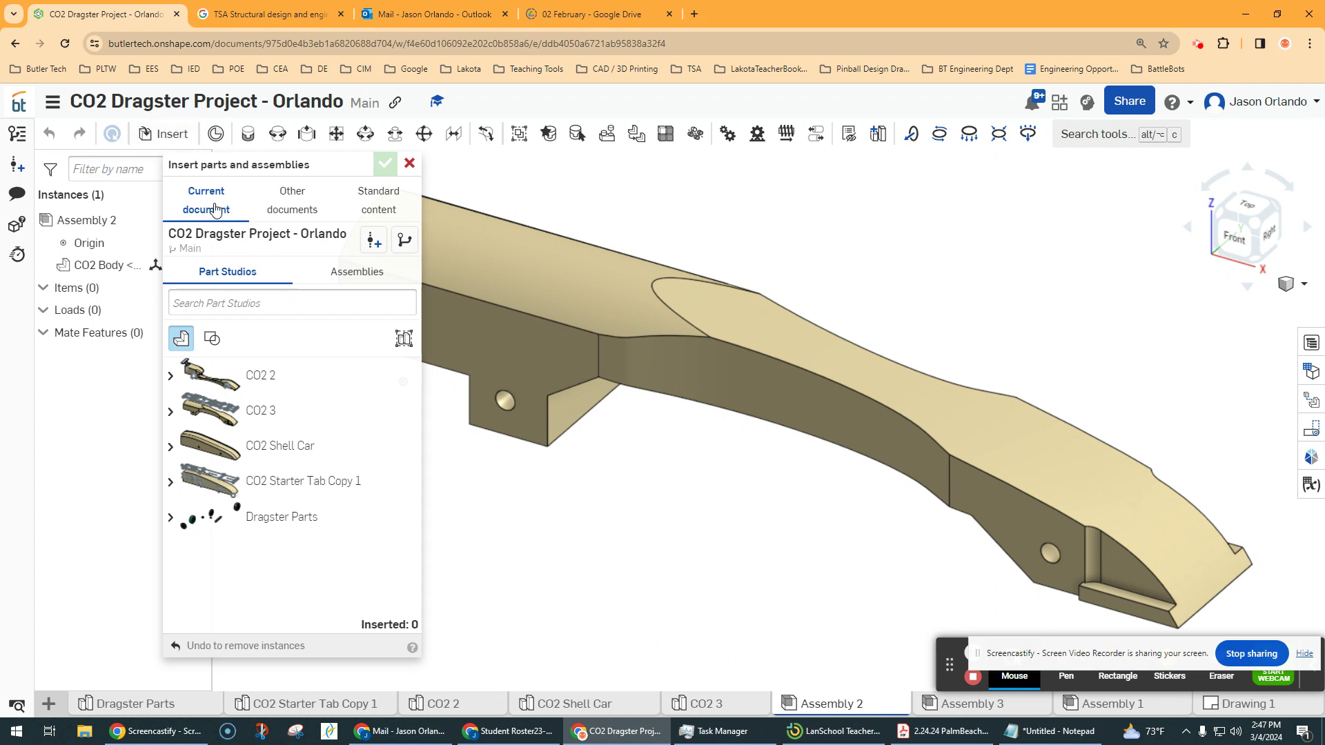
pyautogui.click(282, 207)
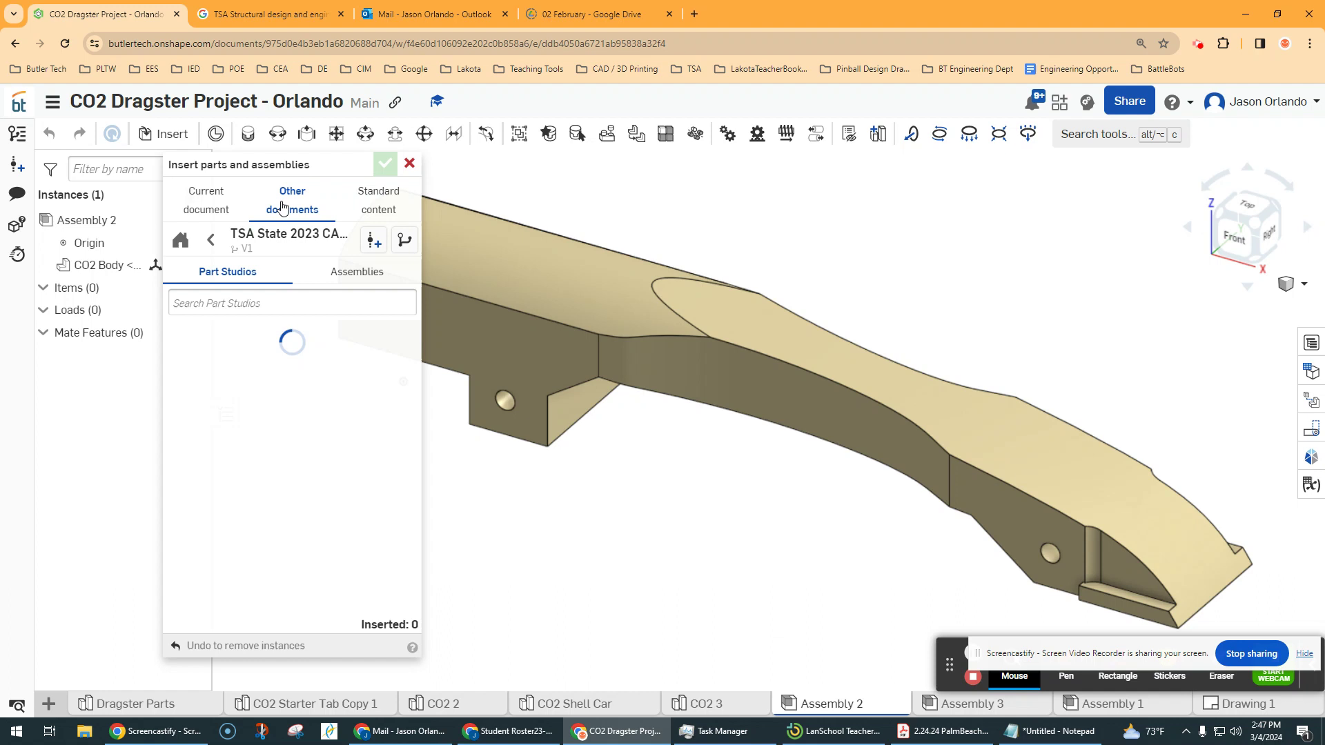
pyautogui.click(180, 240)
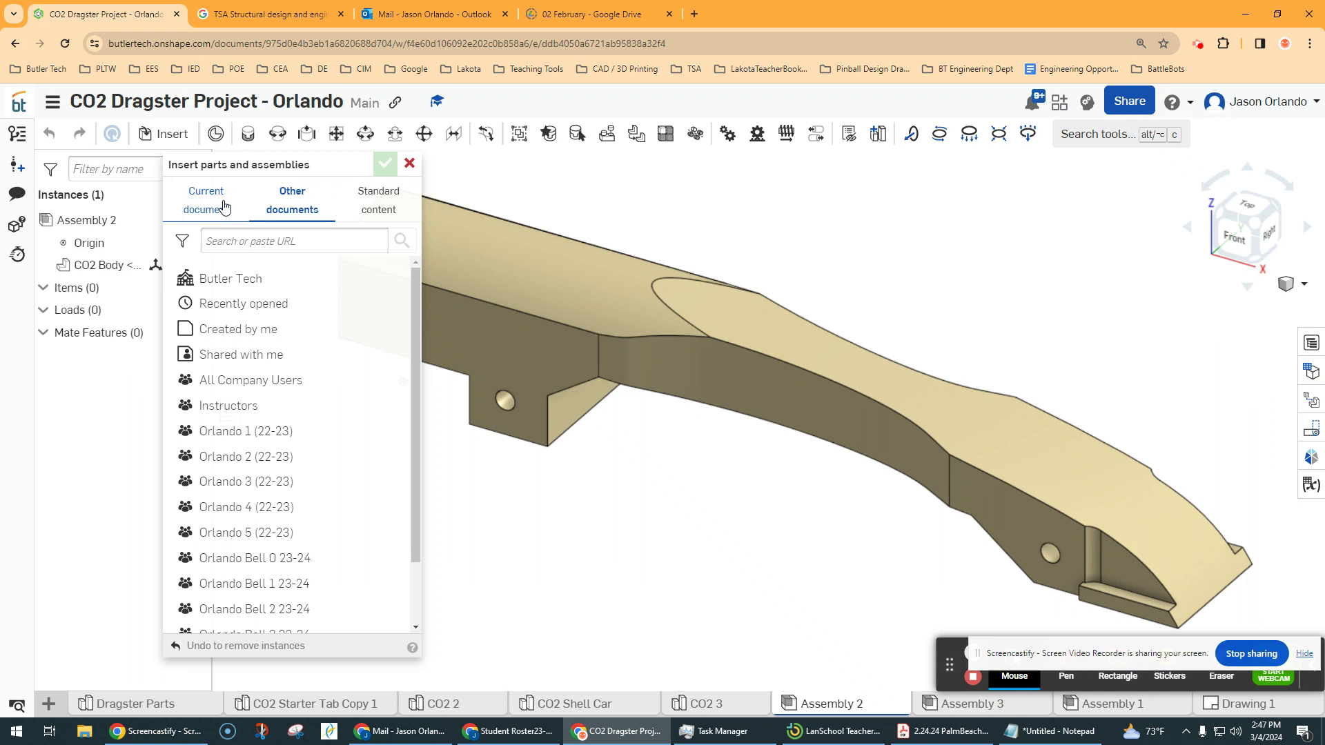
pyautogui.click(254, 338)
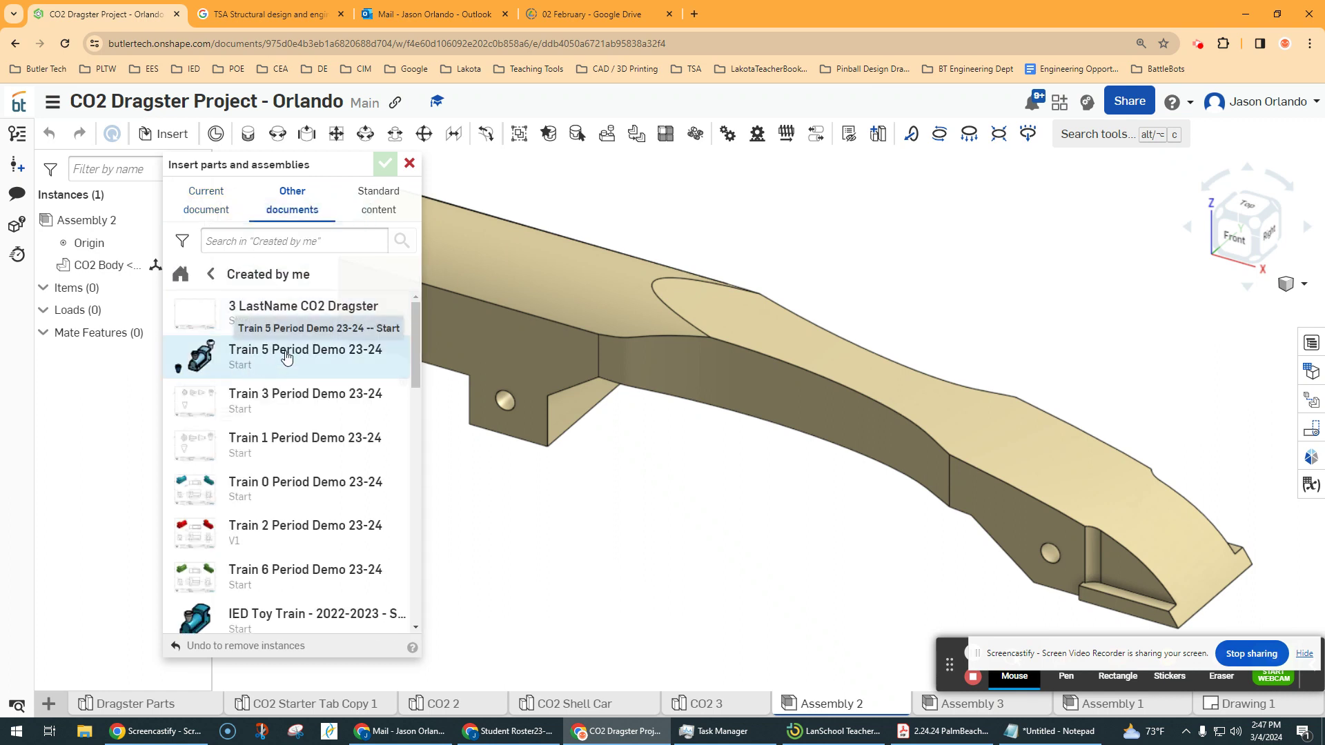
pyautogui.click(286, 356)
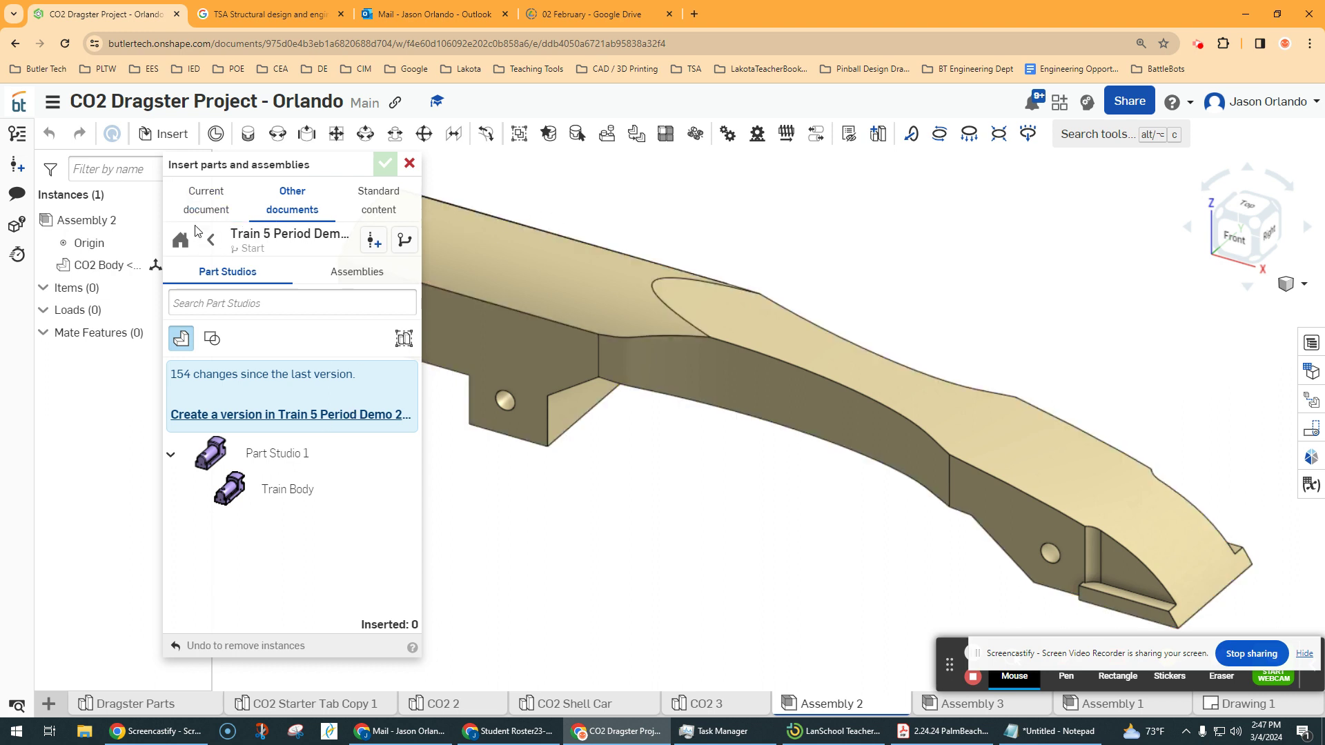
pyautogui.click(218, 209)
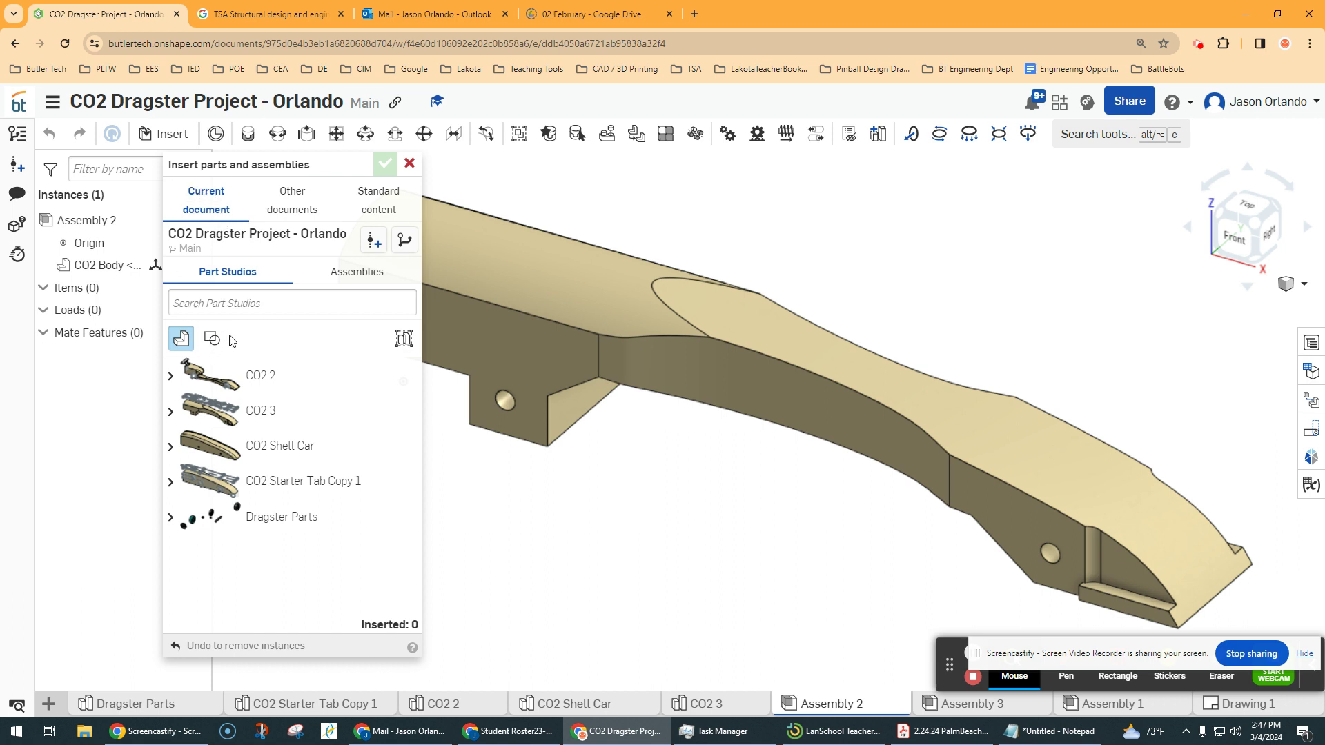
# Expand CO2 3 and start placing another CO2 Body, then cancel the insertion.
pyautogui.moveTo(267, 380); pyautogui.dragTo(270, 385)
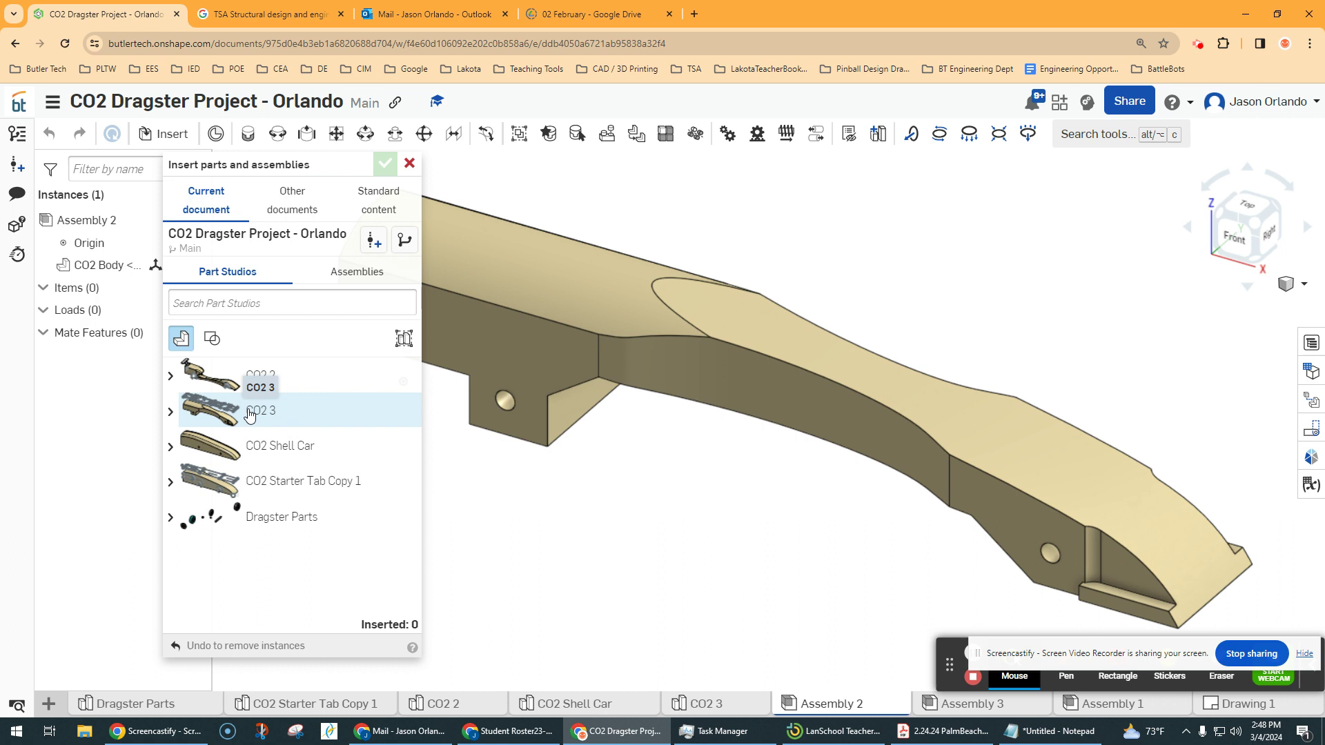
pyautogui.click(268, 415)
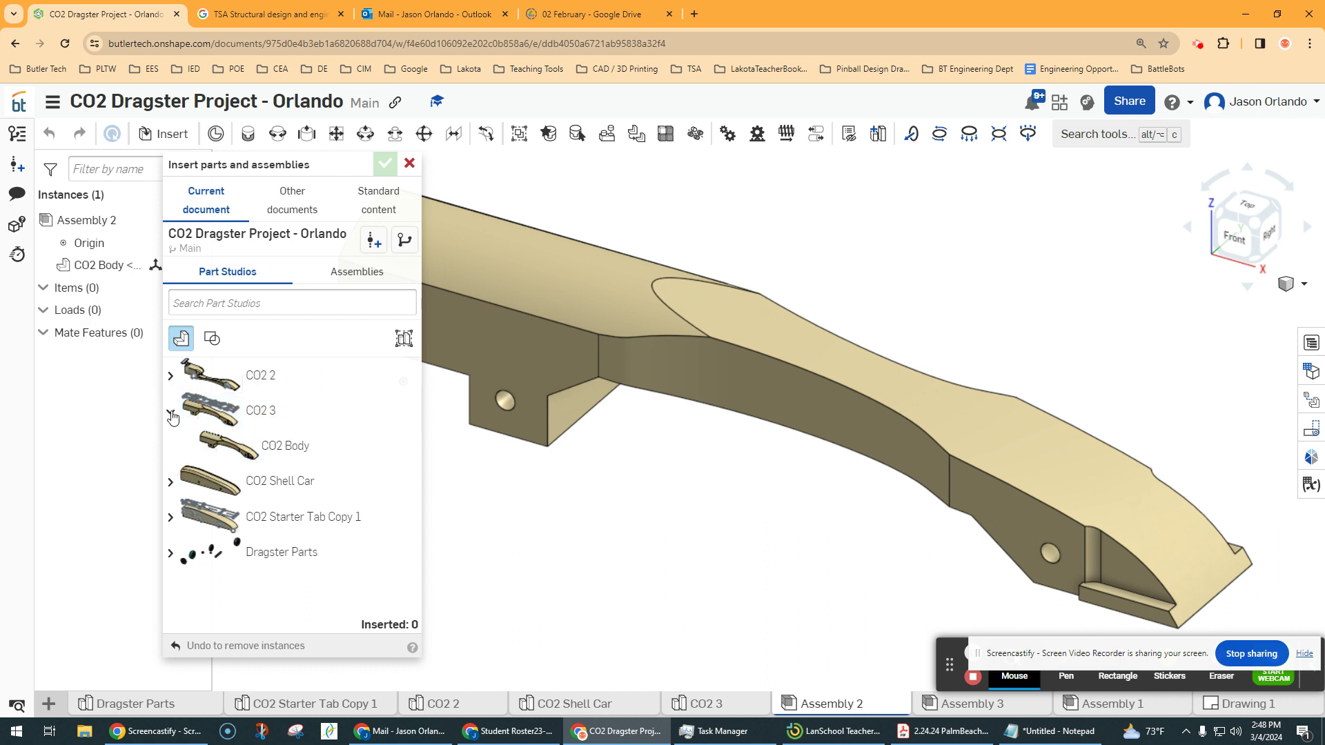
pyautogui.click(276, 447)
pyautogui.click(687, 508)
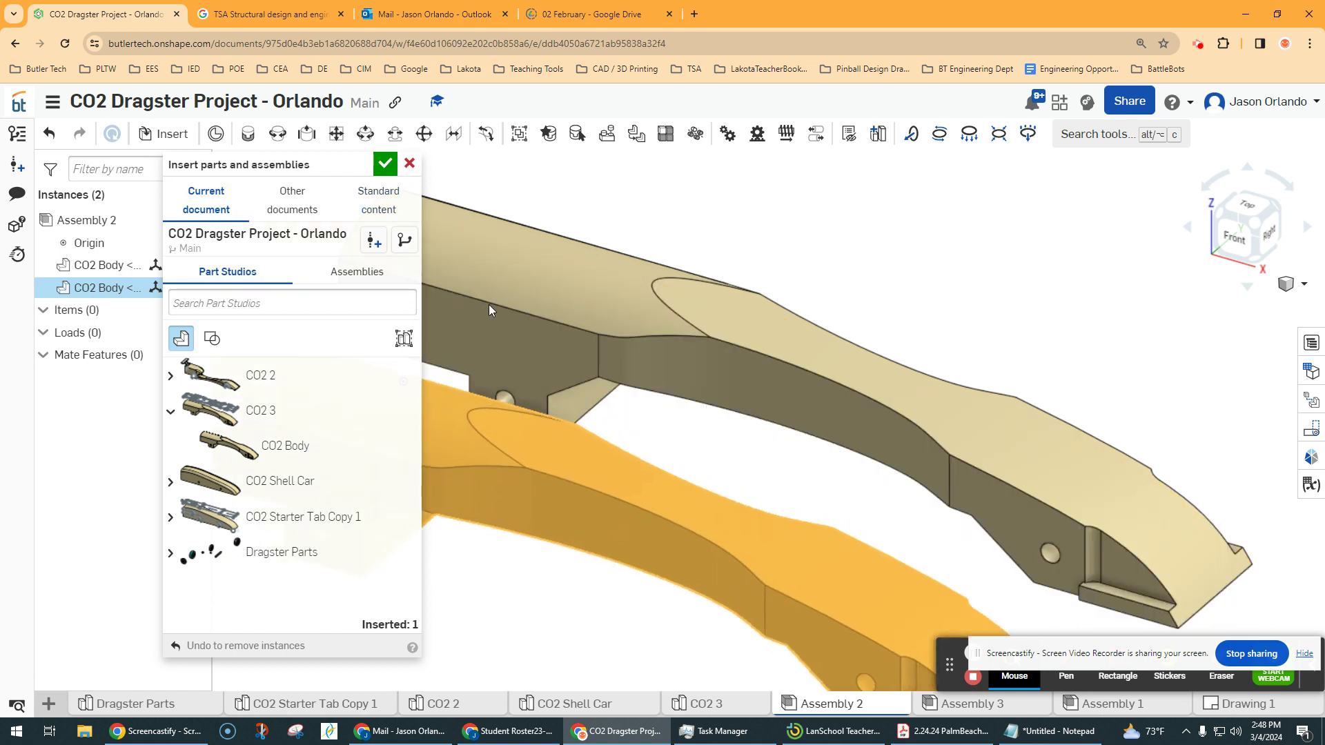
pyautogui.click(410, 165)
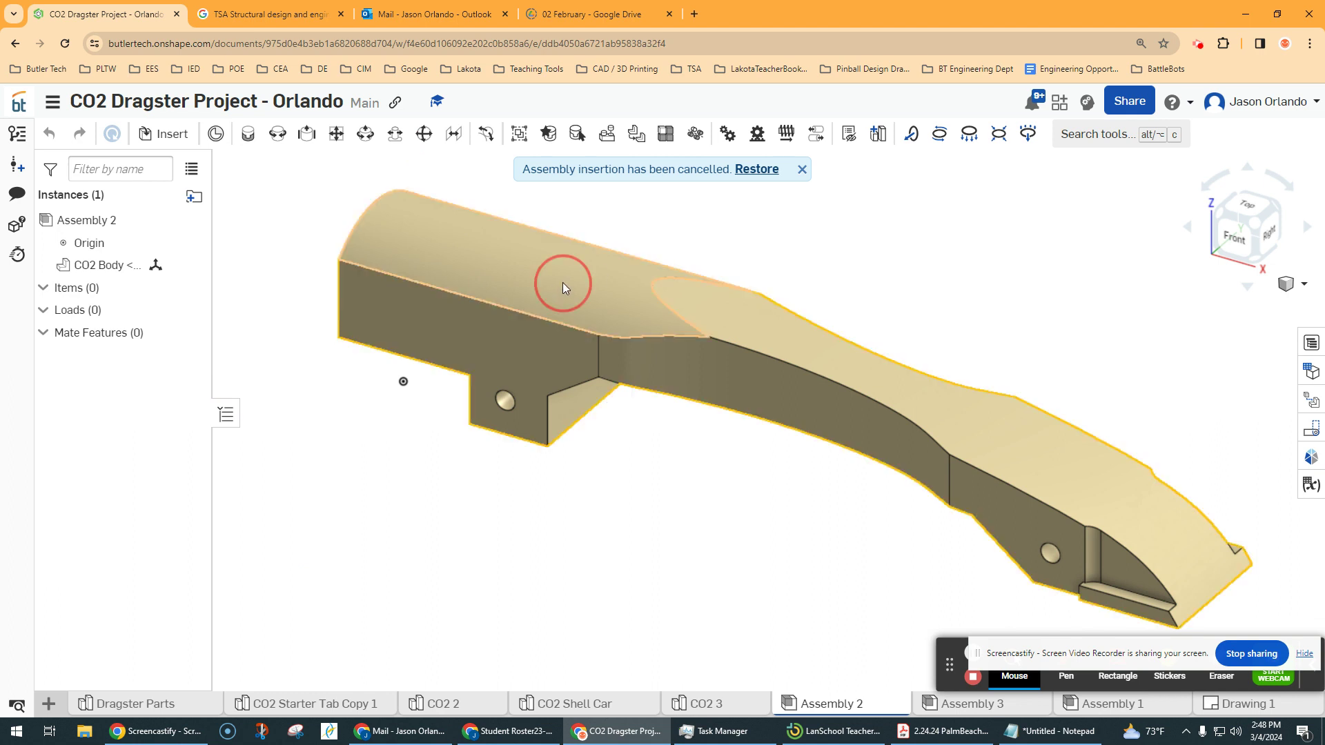
# Snap the CO2 Body's triad to its axle hole and move the body to the origin.
pyautogui.moveTo(562, 283)
pyautogui.mouseDown()
pyautogui.moveTo(595, 308)
pyautogui.moveTo(668, 310)
pyautogui.moveTo(587, 317)
pyautogui.moveTo(549, 291)
pyautogui.mouseUp()
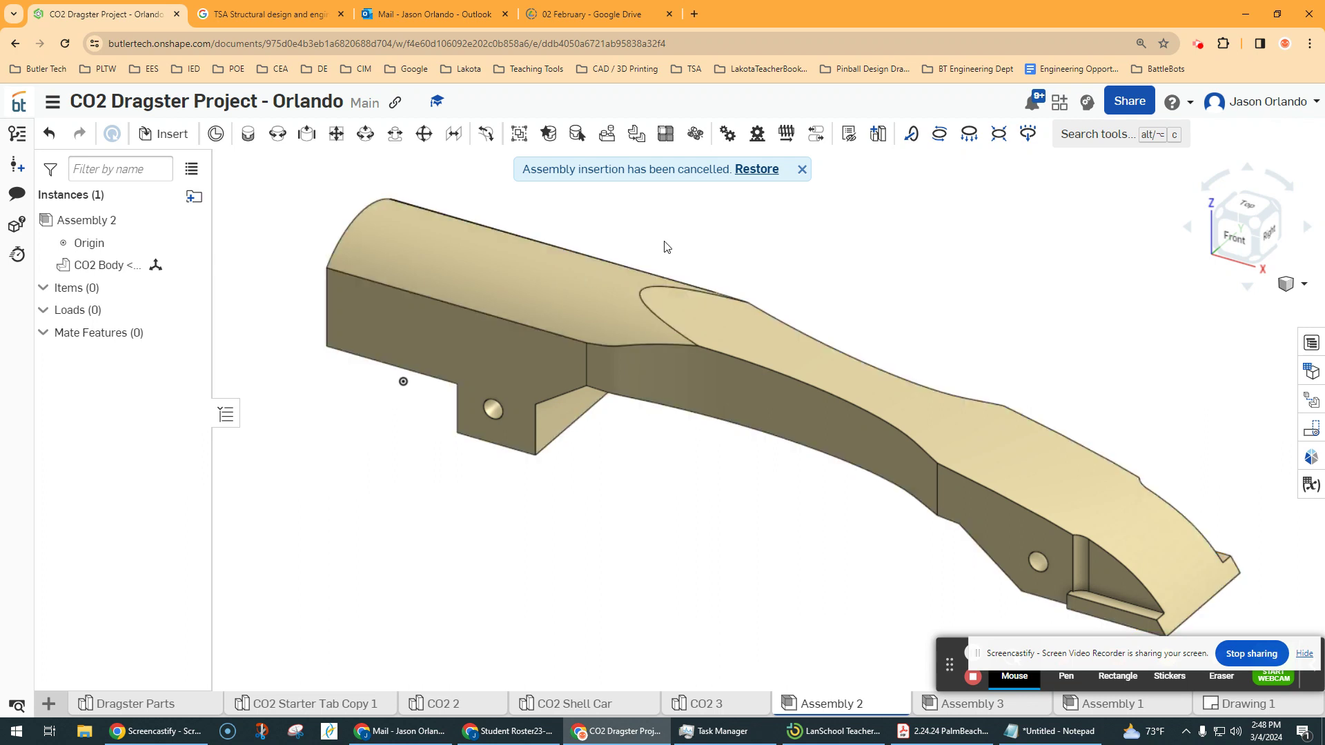
pyautogui.click(496, 357)
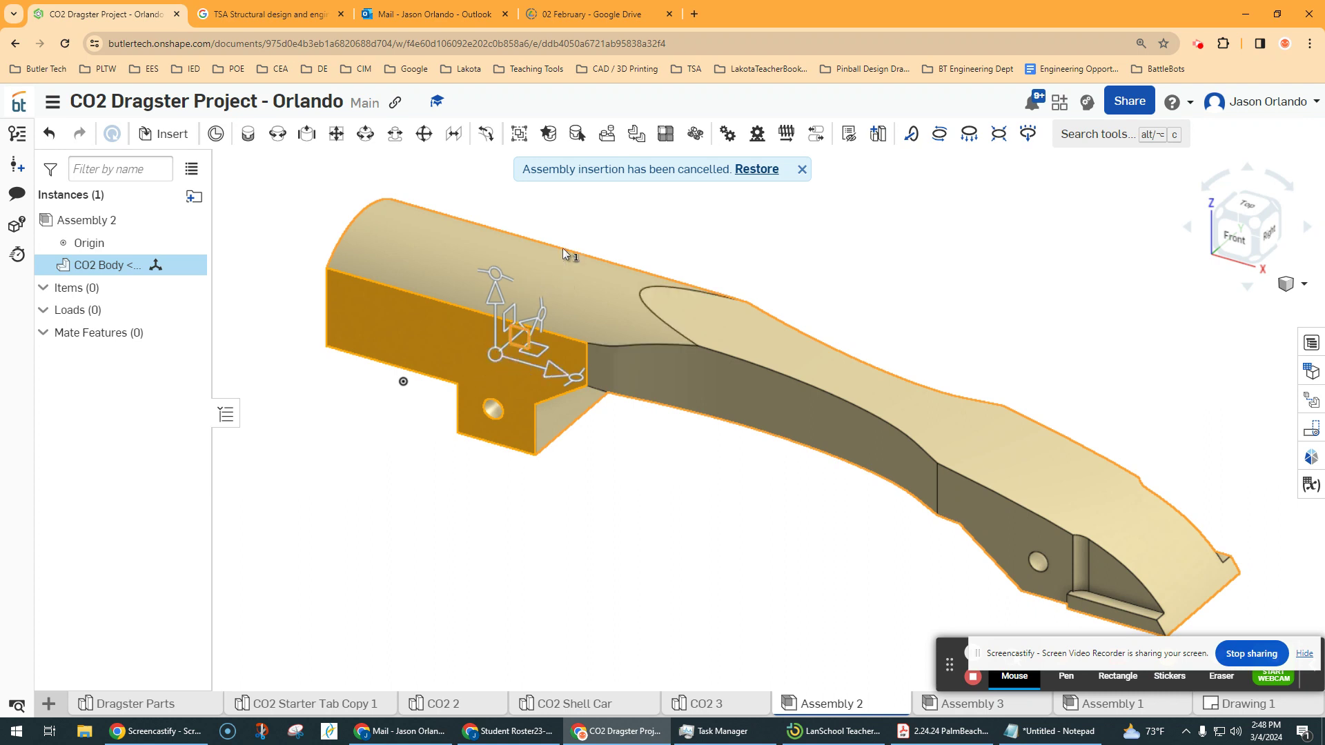
pyautogui.moveTo(499, 350); pyautogui.dragTo(468, 431)
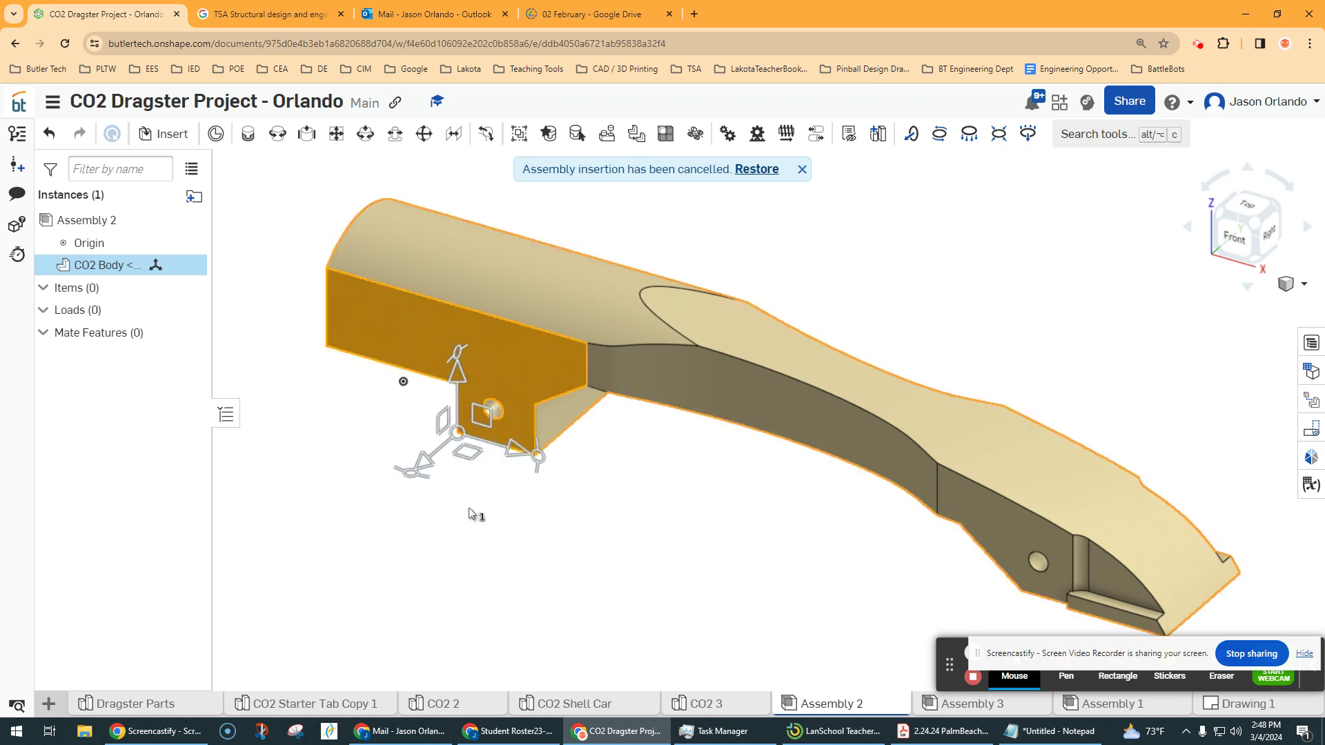
pyautogui.rightClick(458, 440)
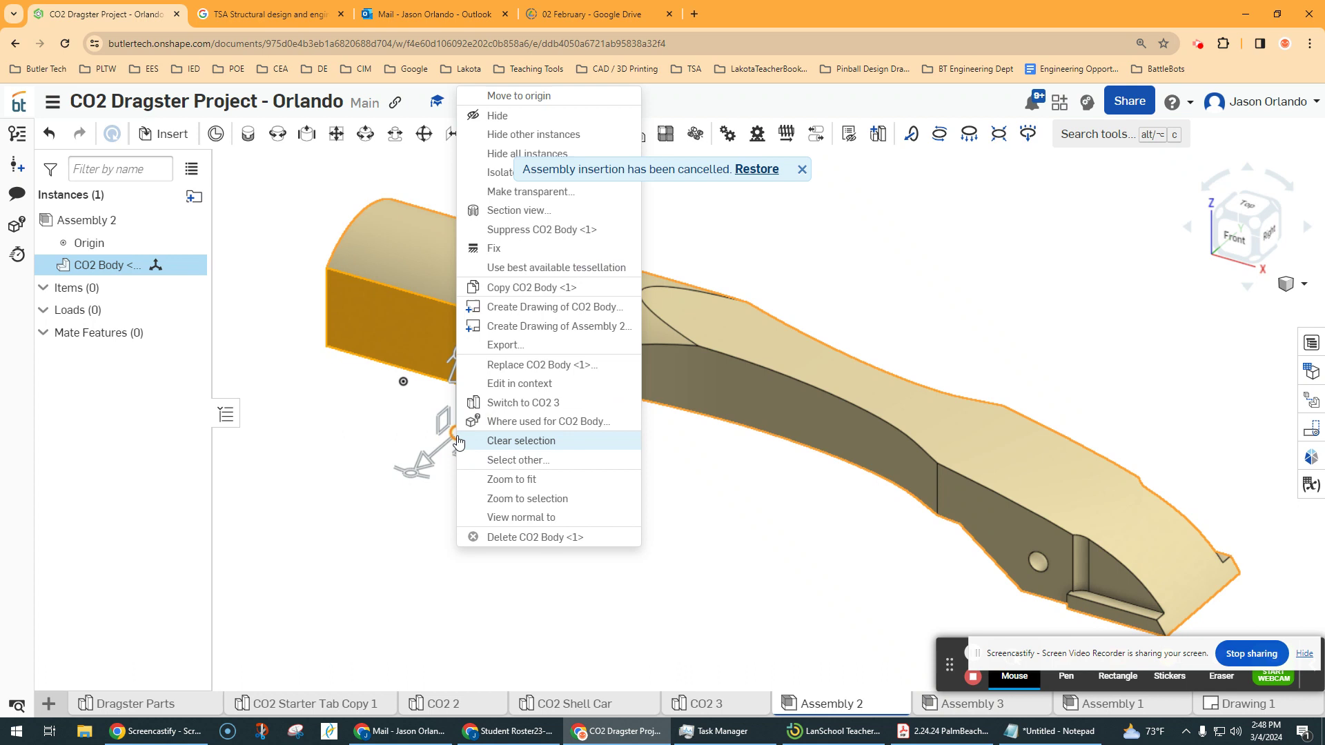
pyautogui.click(529, 96)
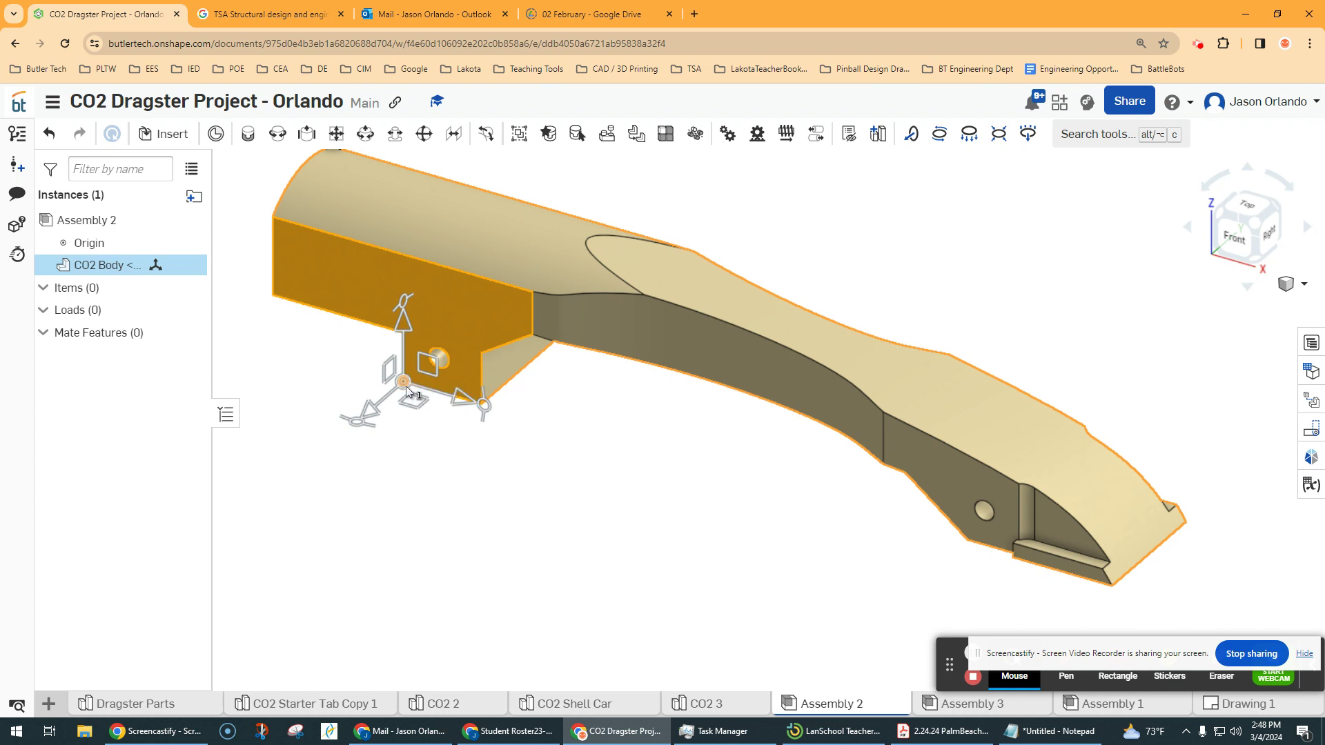
# Fix the CO2 Body in place and confirm it no longer moves.
pyautogui.click(606, 178)
pyautogui.rightClick(517, 233)
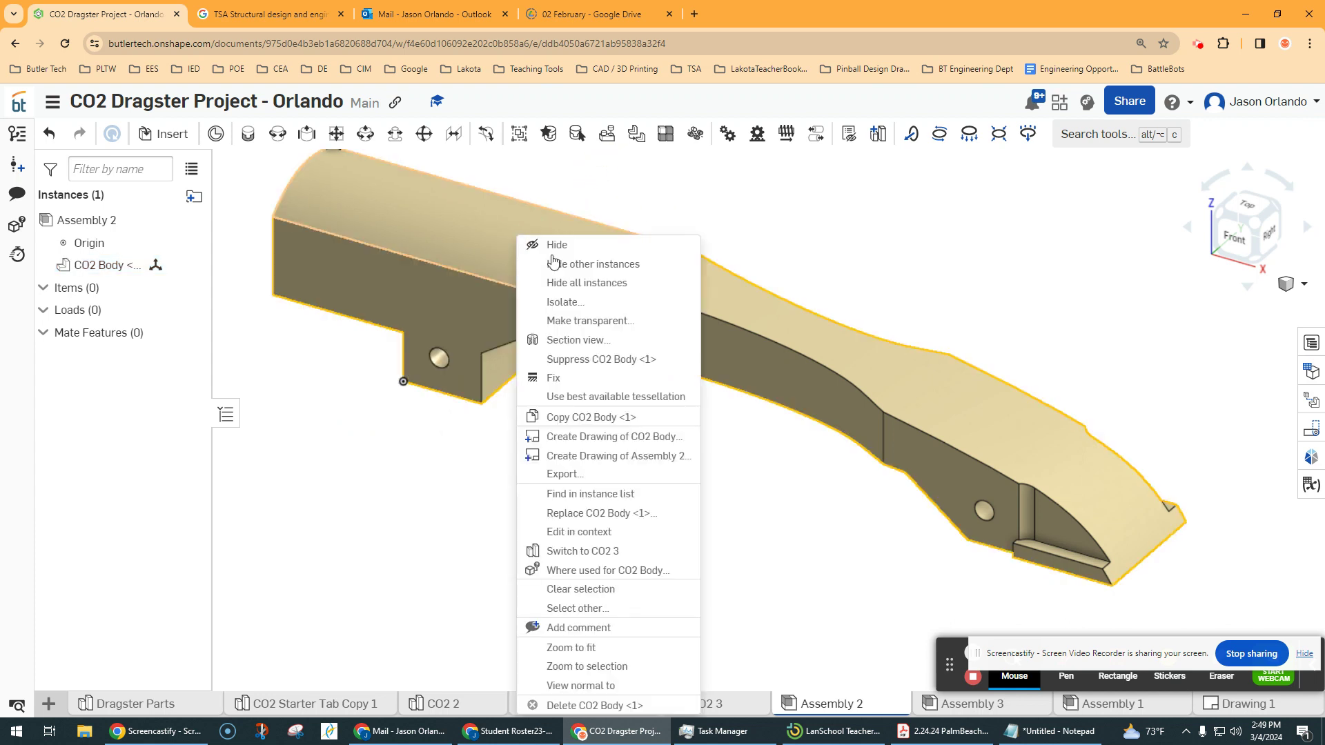
pyautogui.click(572, 378)
pyautogui.moveTo(740, 216); pyautogui.dragTo(710, 265)
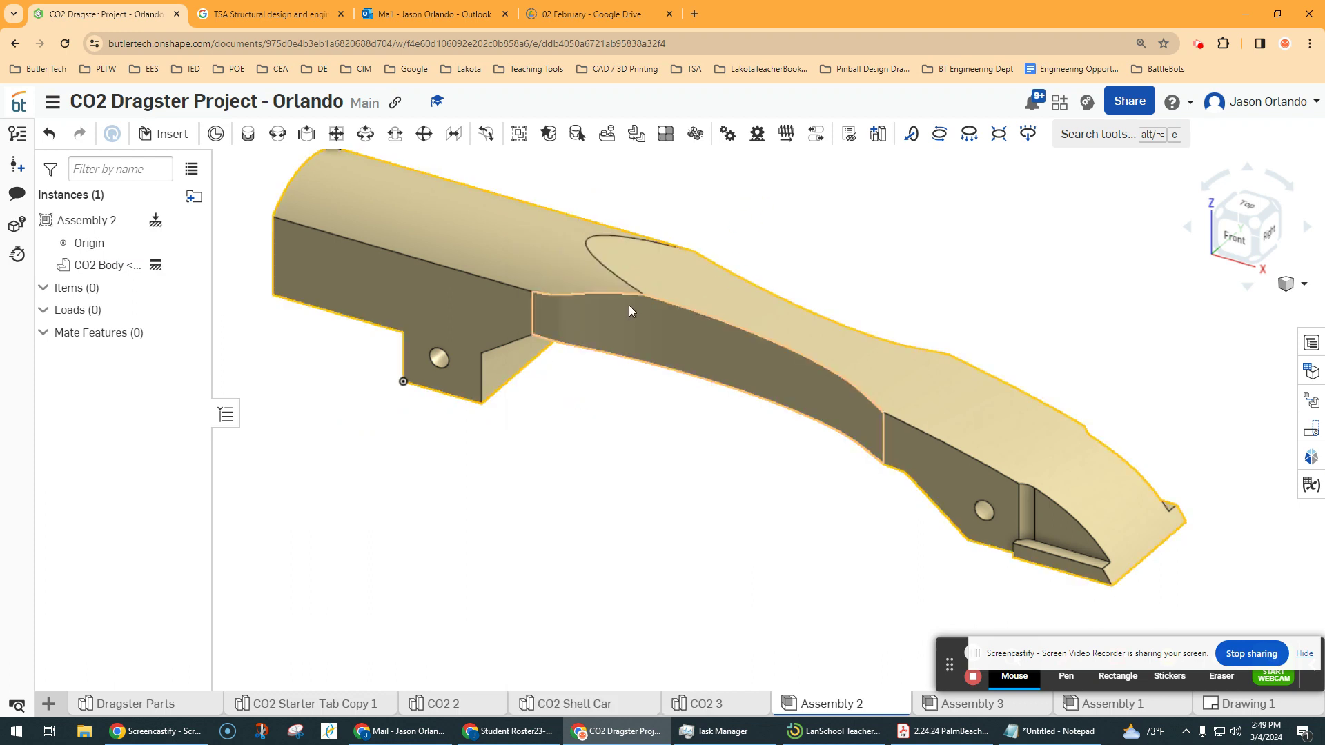
pyautogui.moveTo(698, 311); pyautogui.dragTo(635, 317)
pyautogui.scroll(-2, 702, 354)
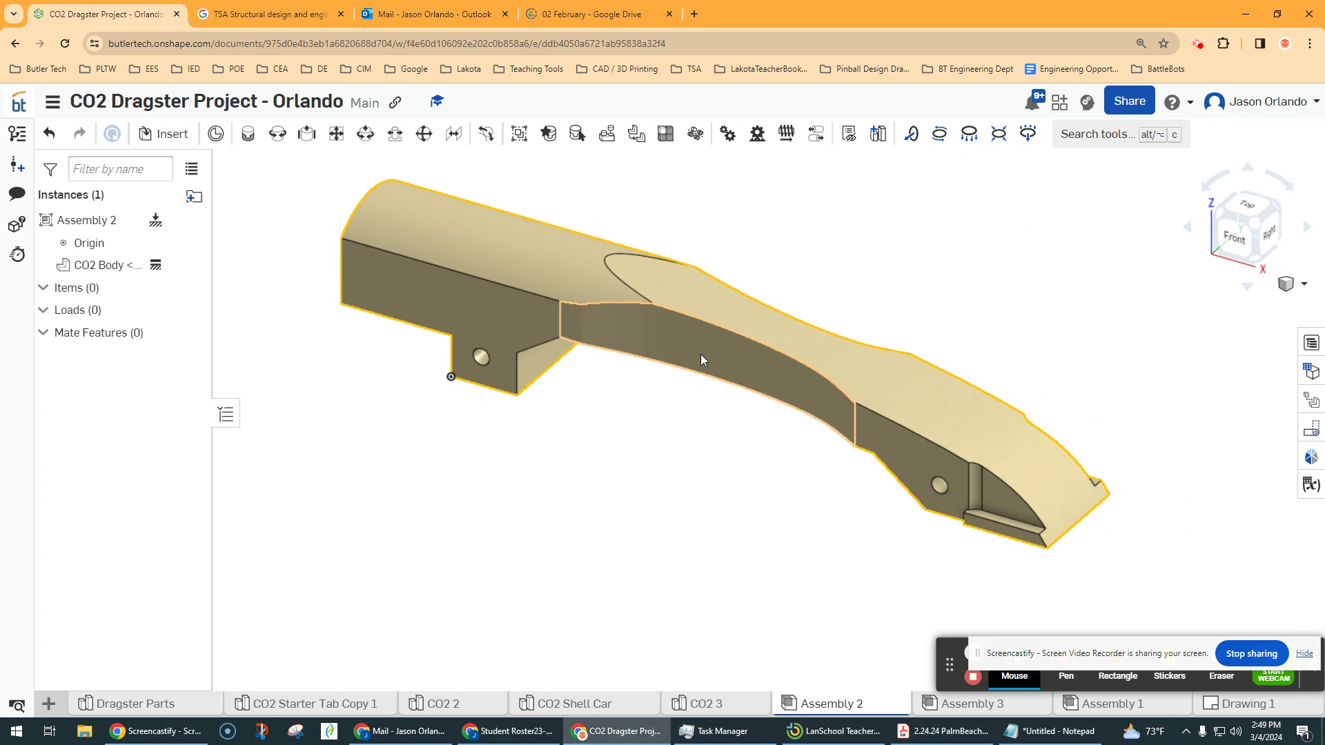
# Insert the first Ultimate Axle Bushing from Dragster Parts below the body's rear.
pyautogui.click(179, 135)
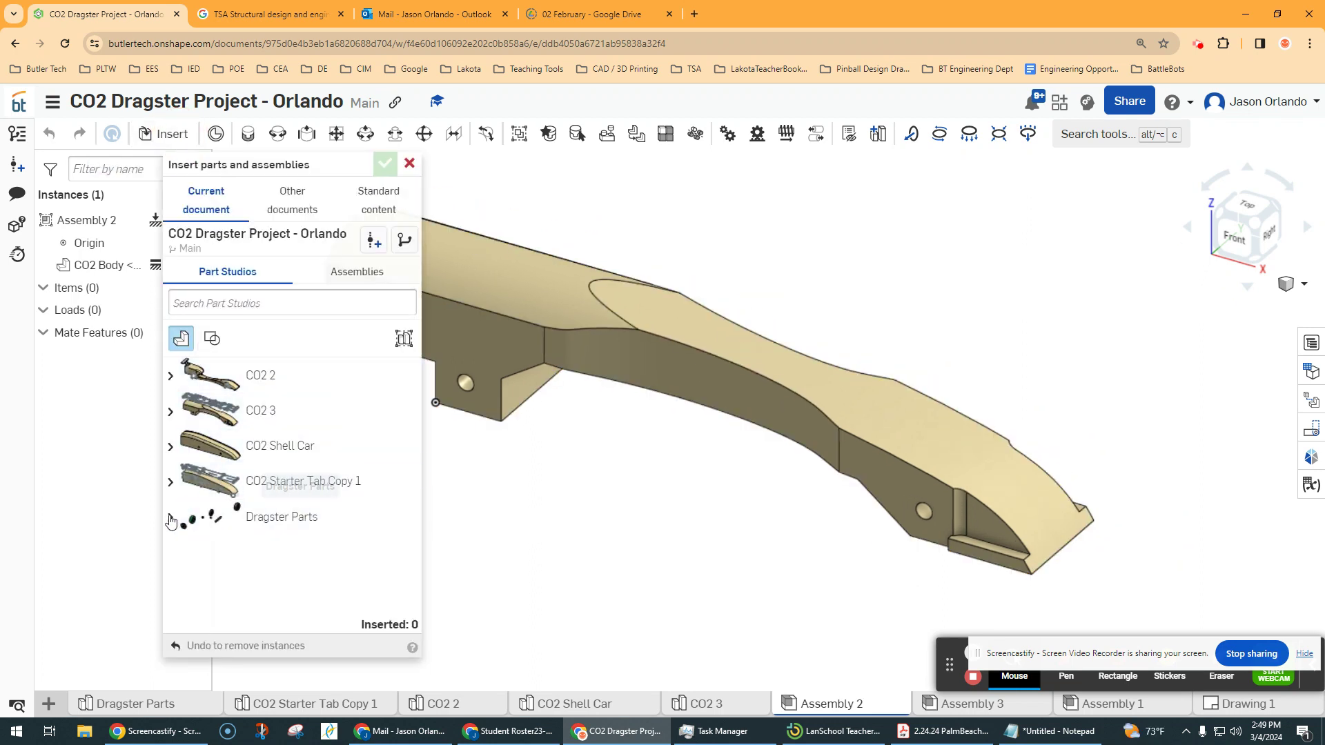
pyautogui.click(239, 536)
pyautogui.scroll(-2, 262, 528)
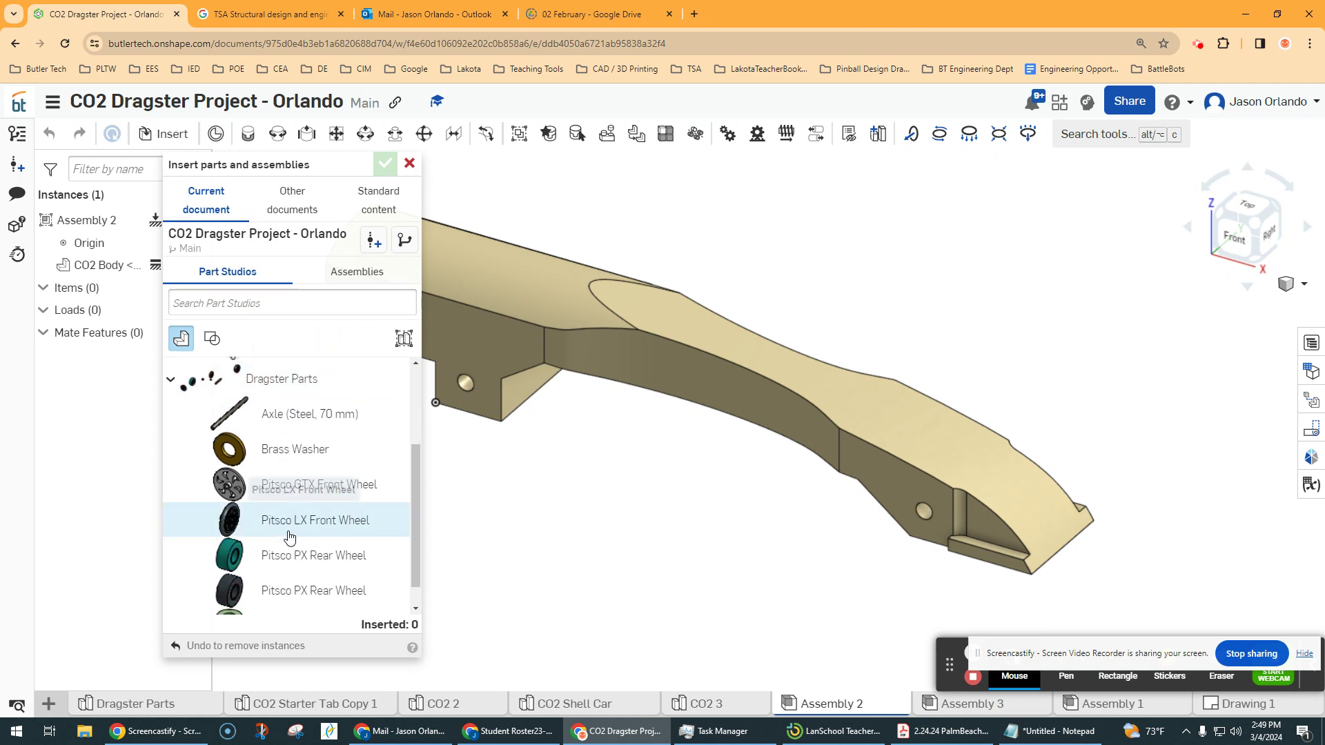
pyautogui.scroll(-1, 292, 535)
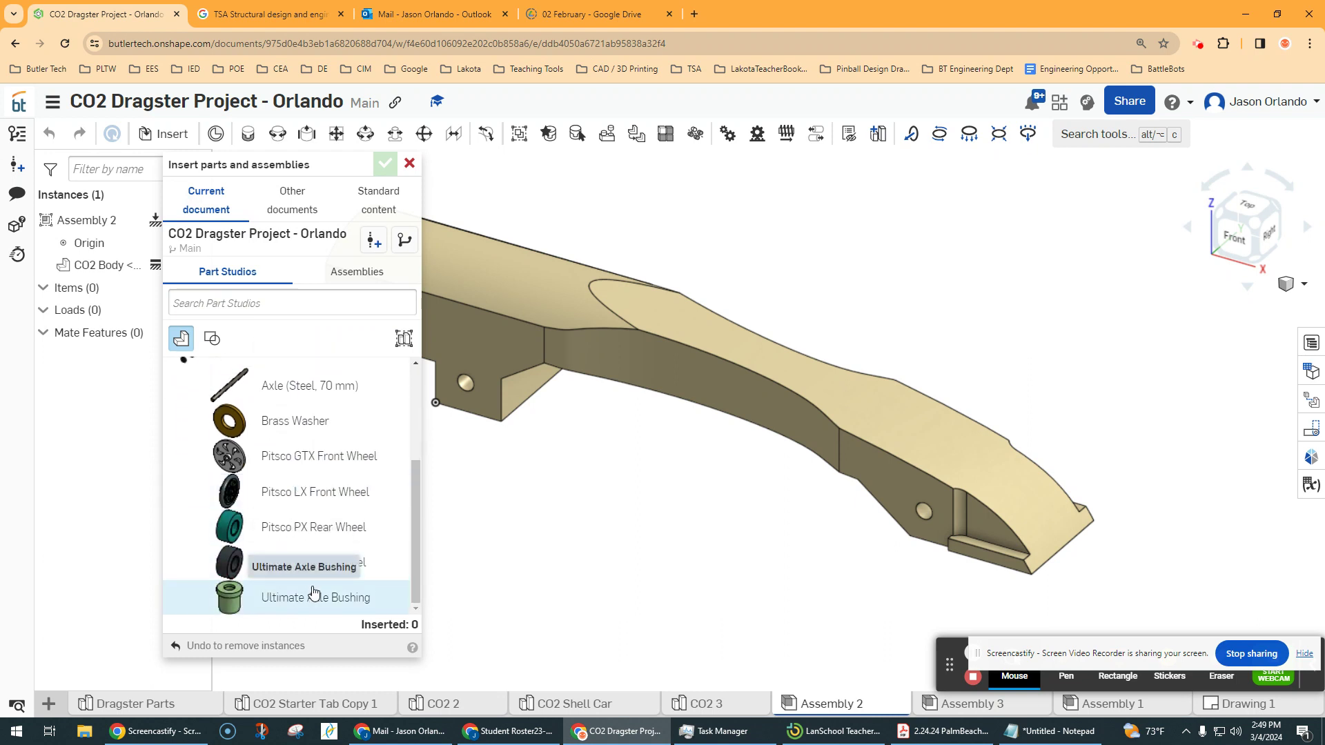
pyautogui.click(271, 598)
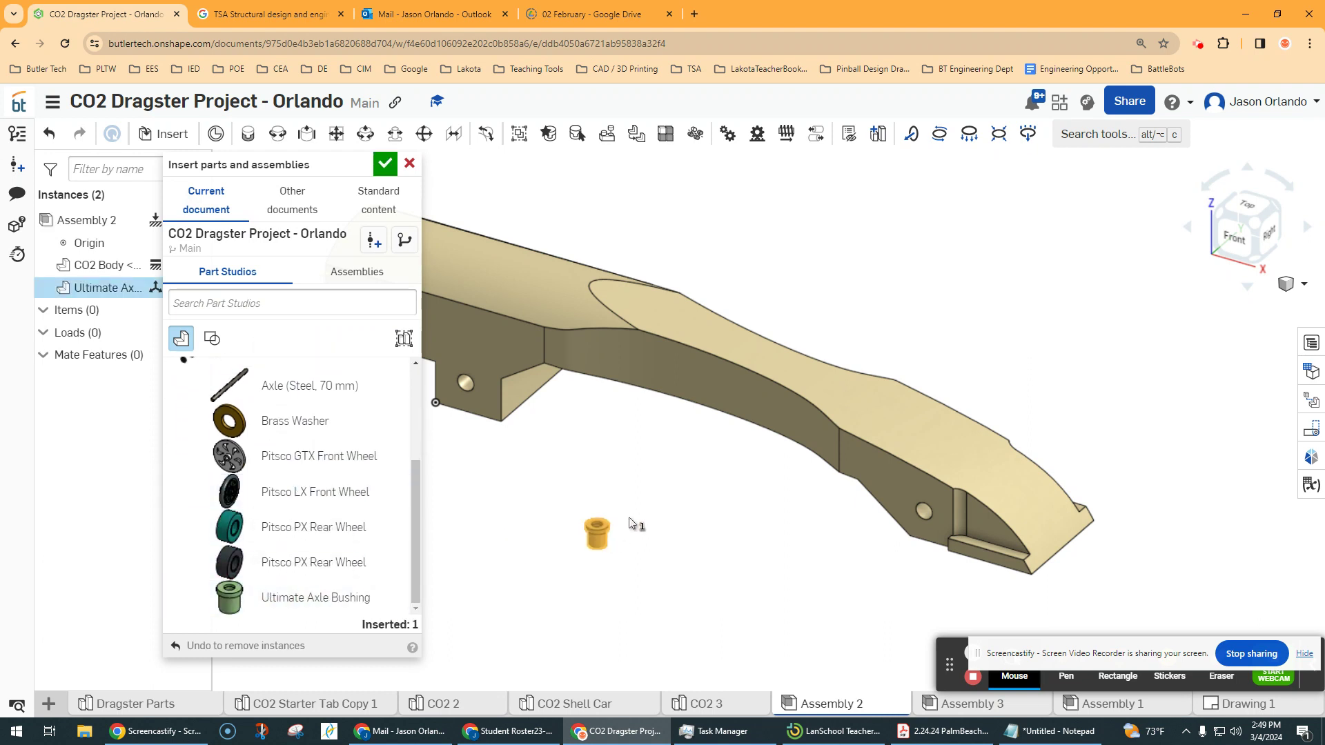
pyautogui.click(649, 507)
pyautogui.click(898, 564)
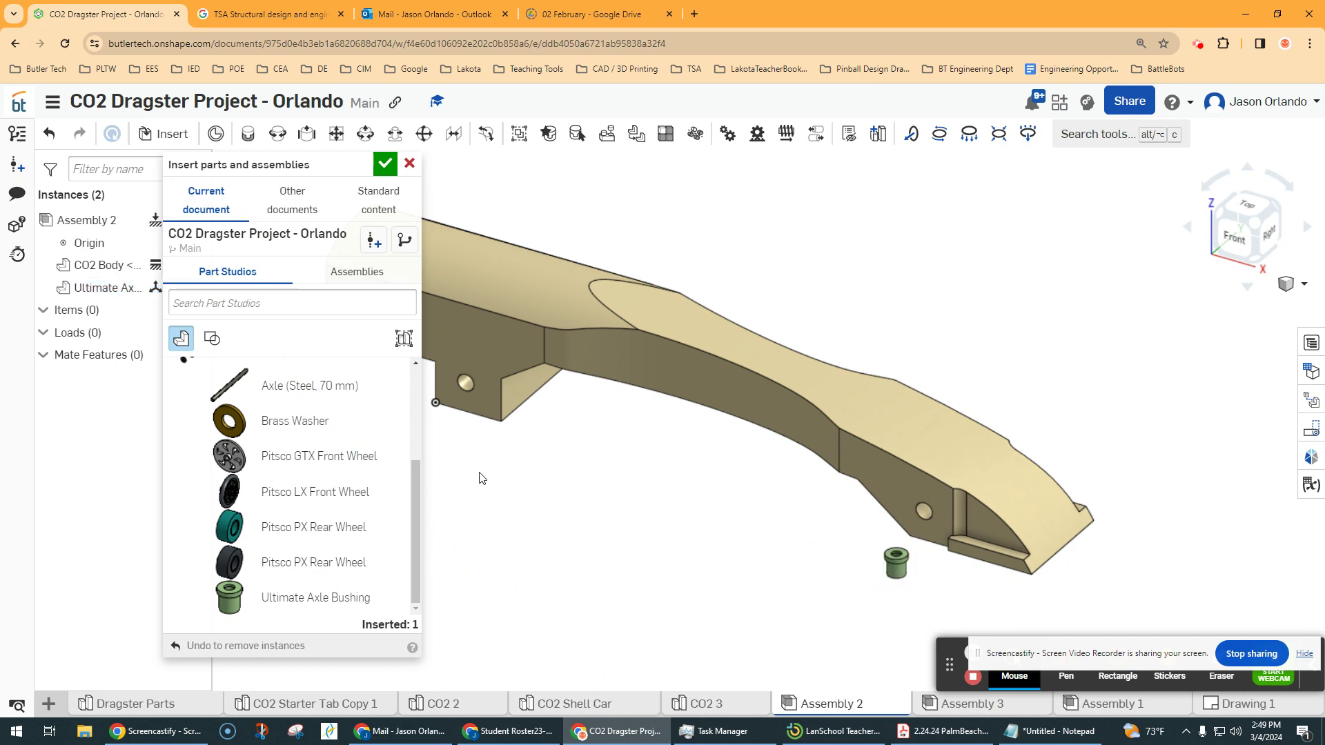
# Place three more Ultimate Axle Bushings around the CO2 Body and finish inserting.
pyautogui.click(295, 612)
pyautogui.click(462, 453)
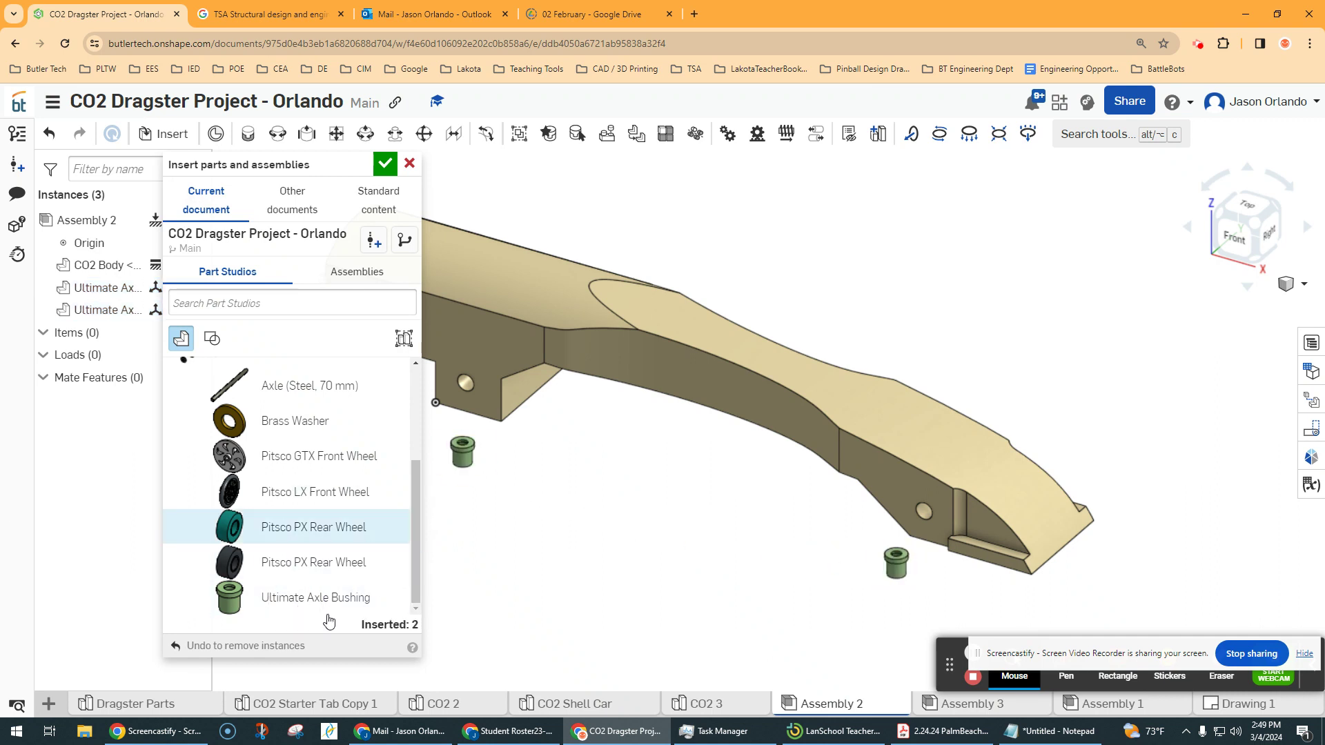
pyautogui.click(324, 613)
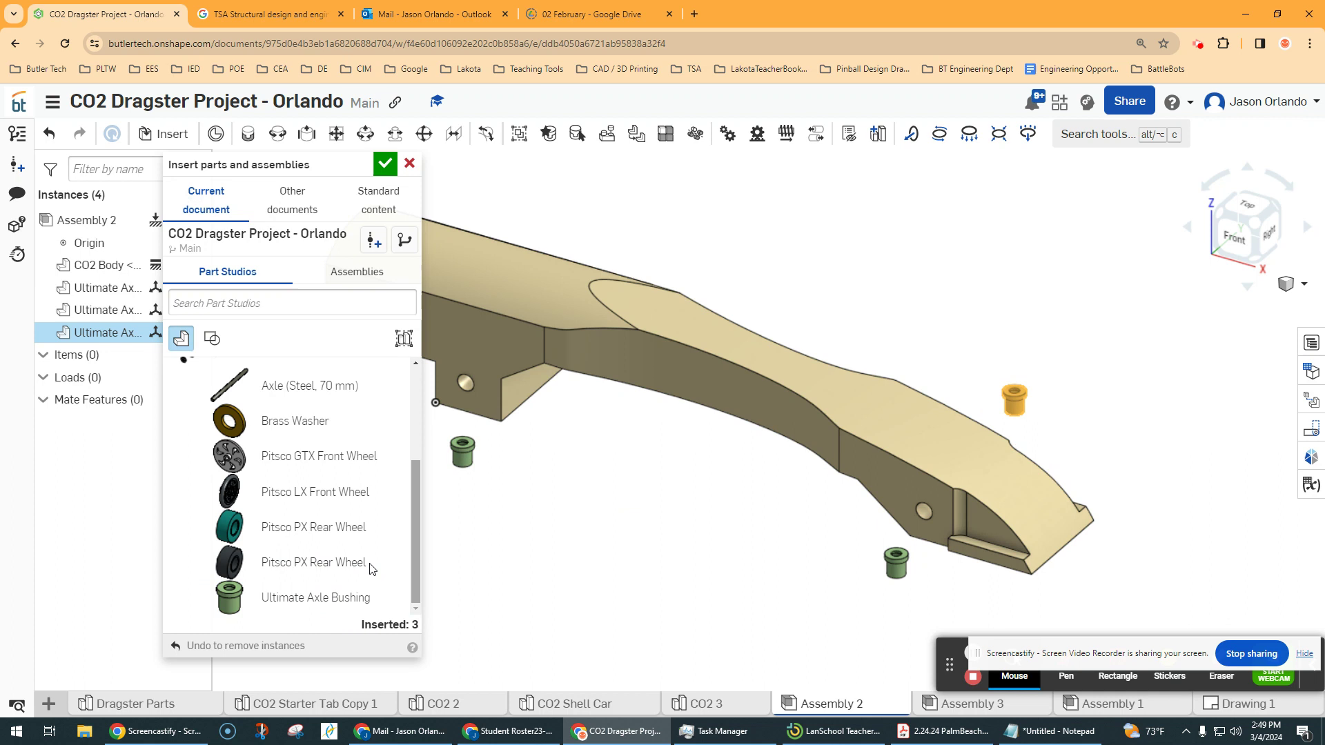
pyautogui.click(1014, 400)
pyautogui.click(341, 599)
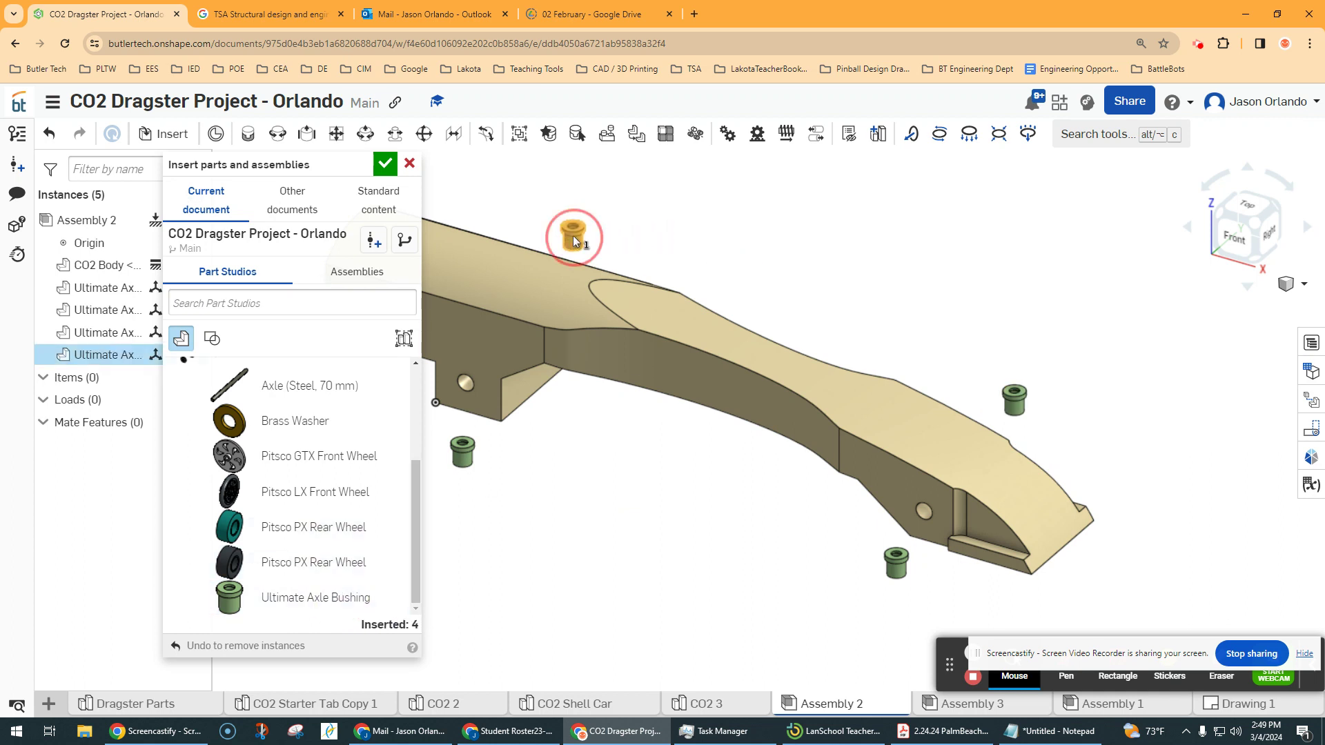
pyautogui.click(573, 236)
pyautogui.click(385, 164)
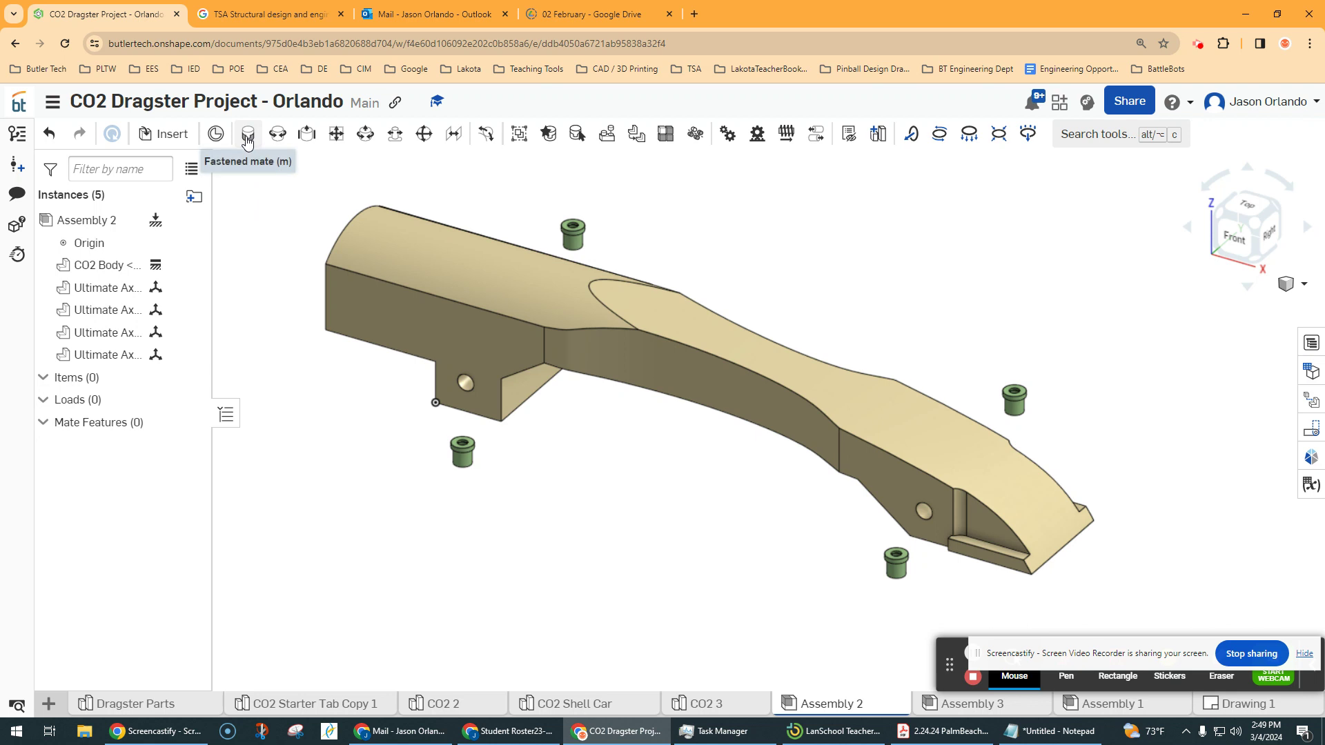
# Start a fastened mate and pick the CO2 Body's axle-hole mate connector.
pyautogui.scroll(5, 457, 447)
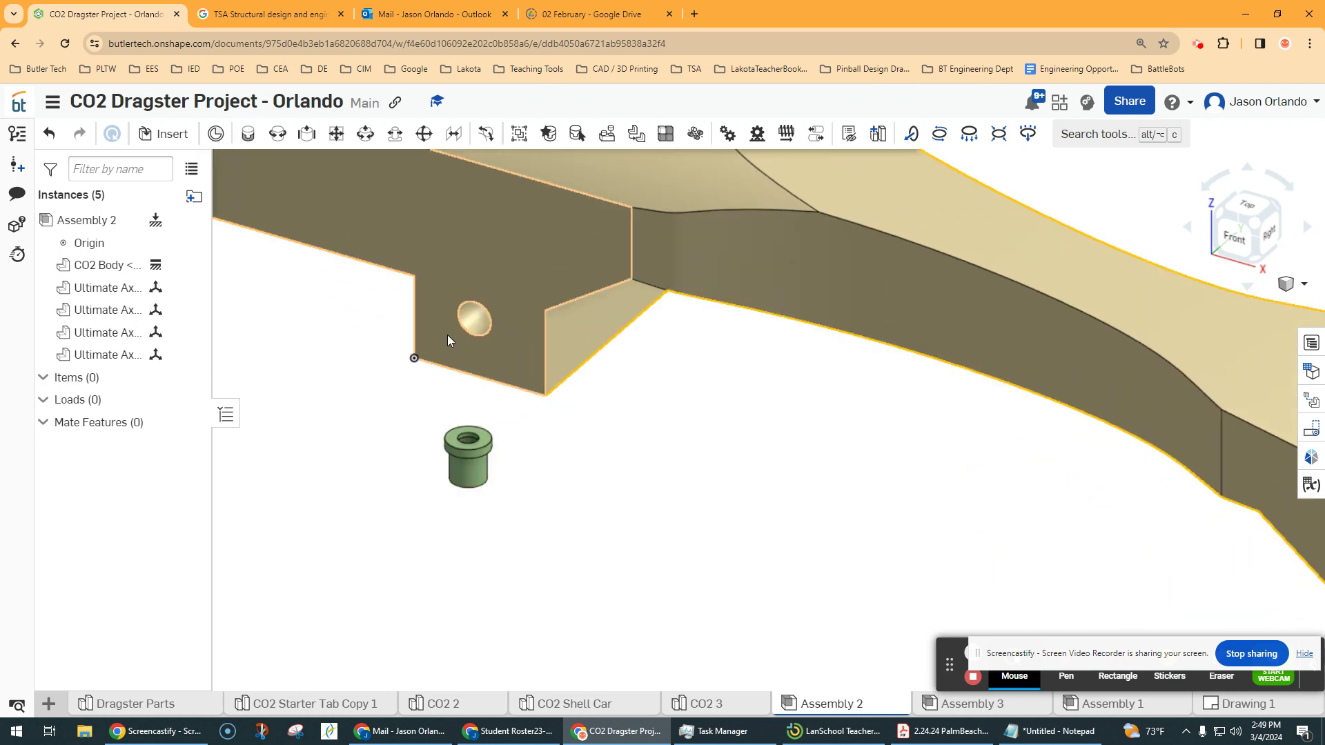
pyautogui.click(249, 136)
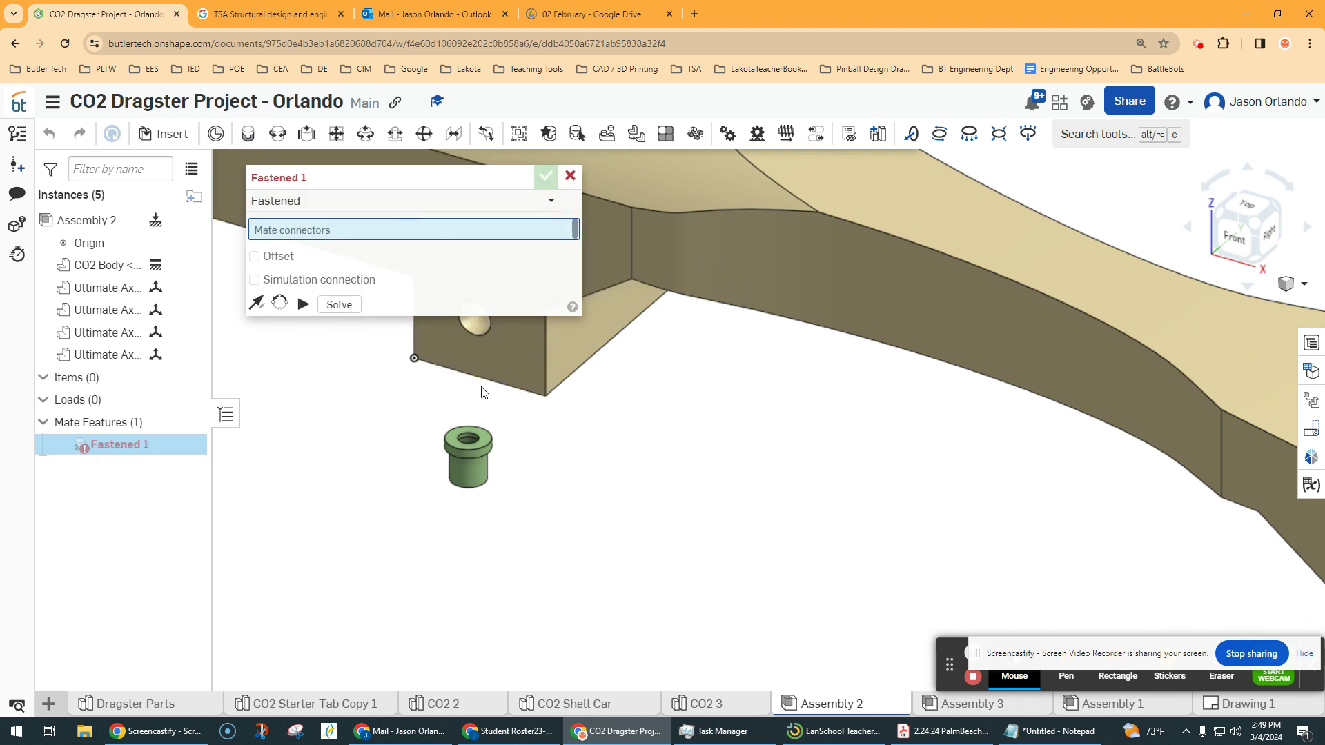
pyautogui.scroll(5, 615, 518)
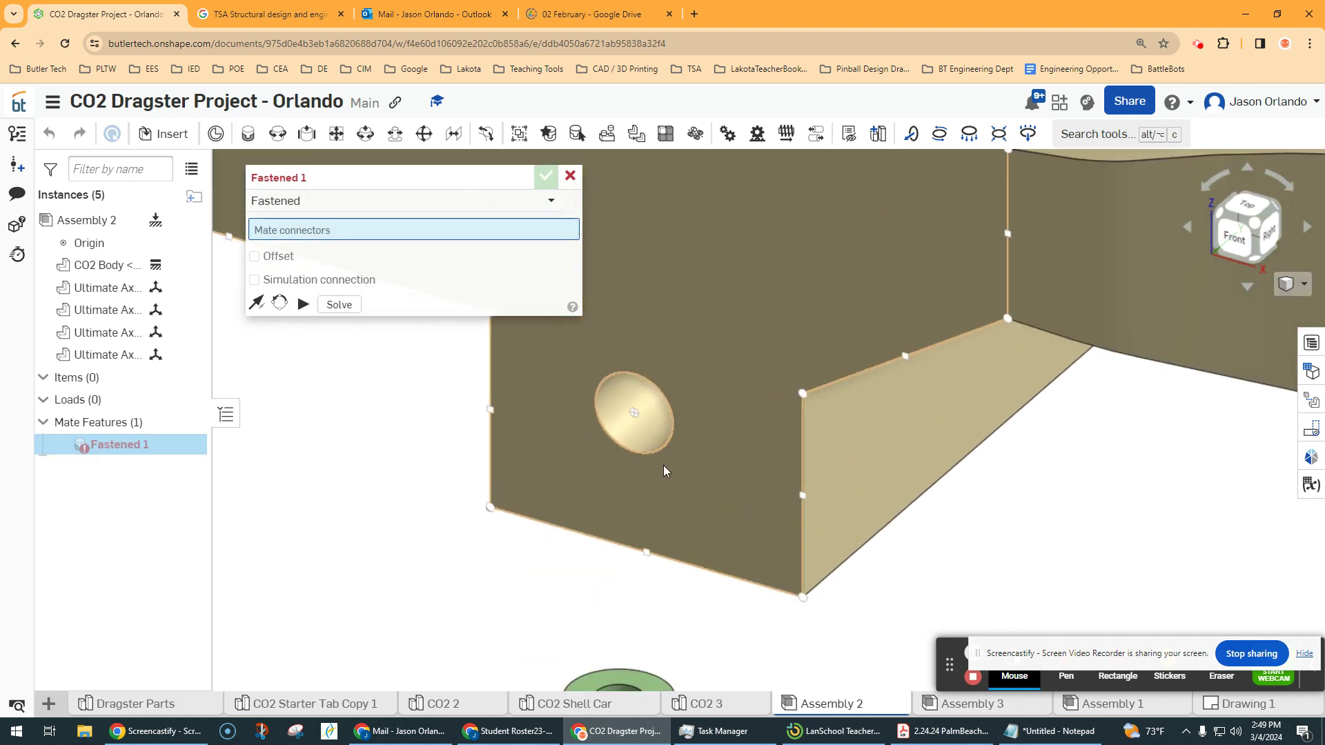
pyautogui.scroll(2, 664, 472)
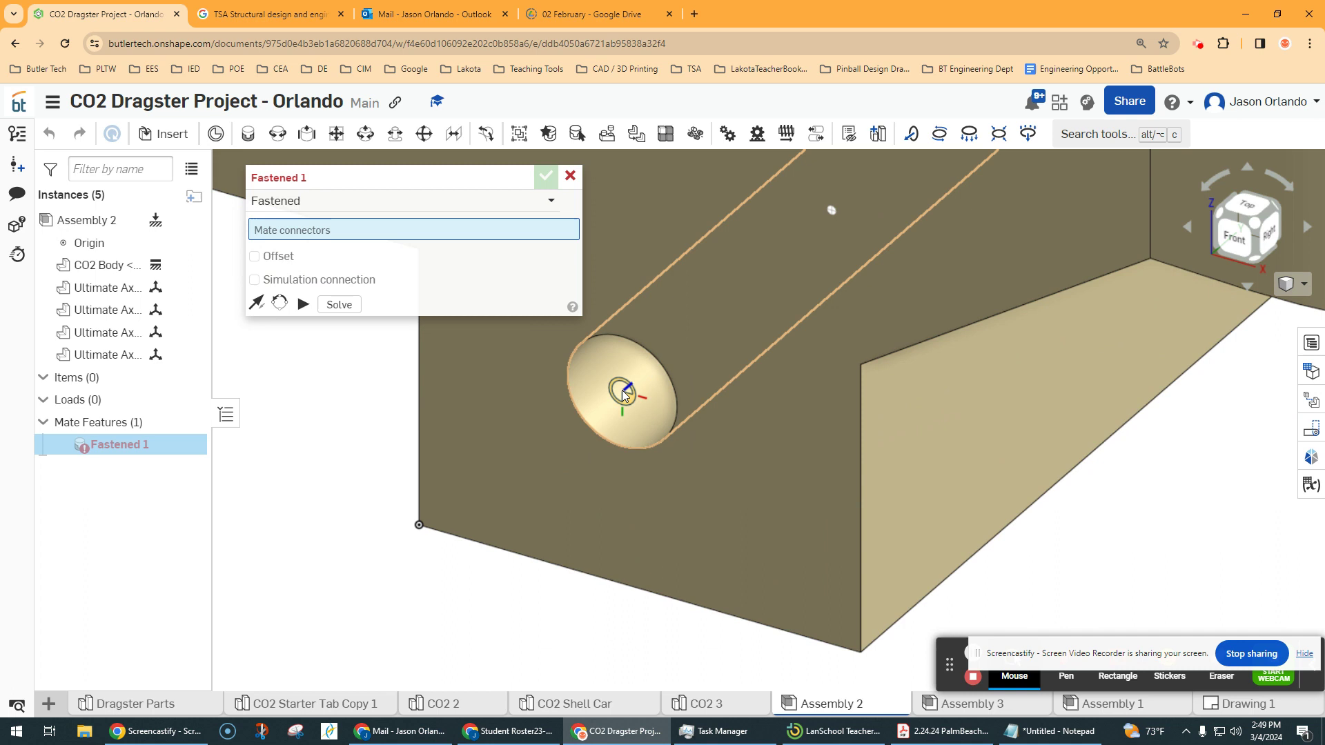
pyautogui.scroll(-6, 656, 359)
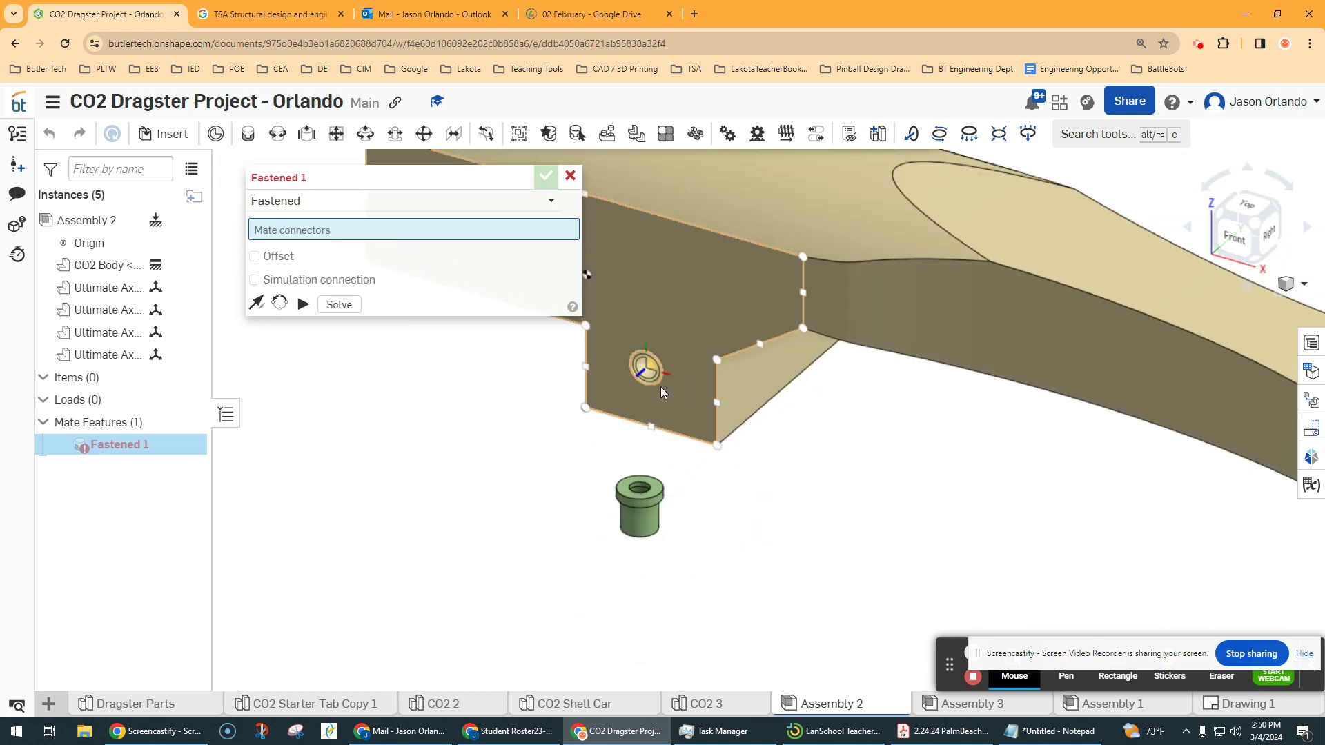
pyautogui.click(661, 383)
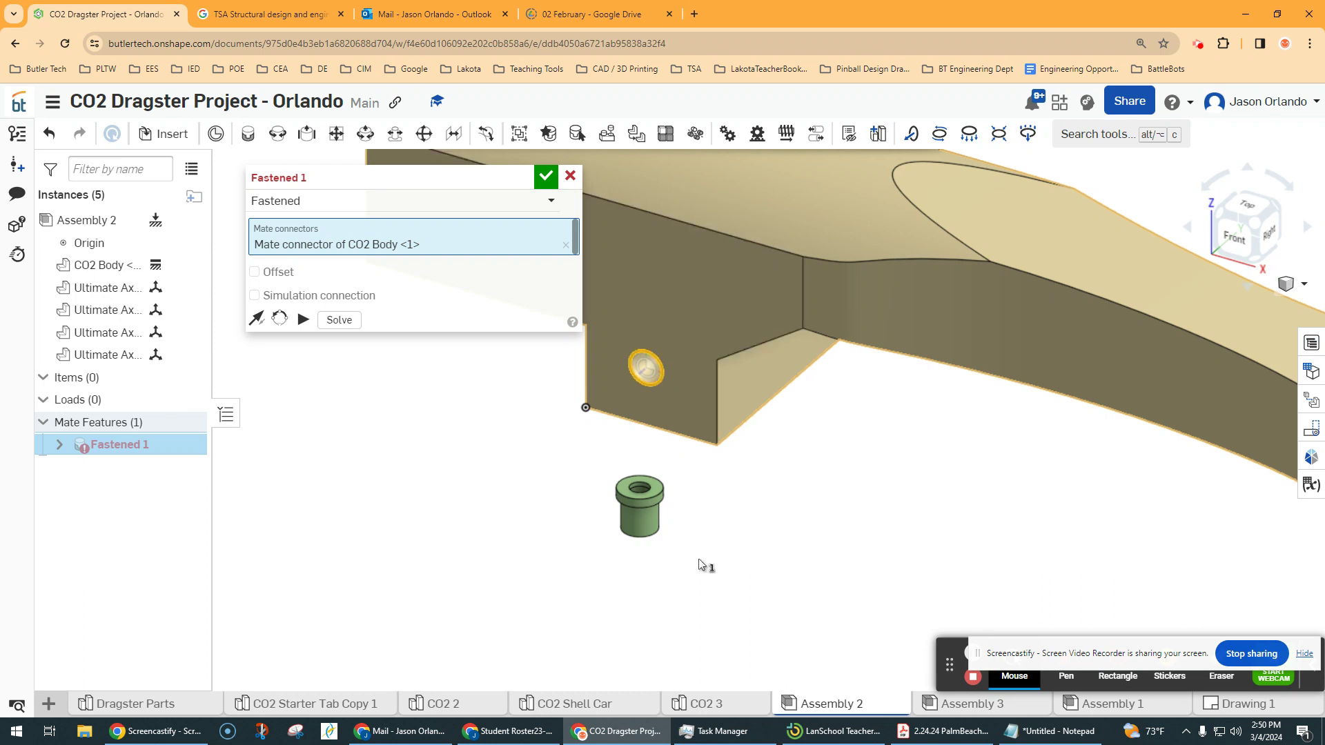
# Pick the bushing's rim connector, flip the primary axis, and commit Fastened 1.
pyautogui.moveTo(704, 561); pyautogui.dragTo(684, 491, button='right')
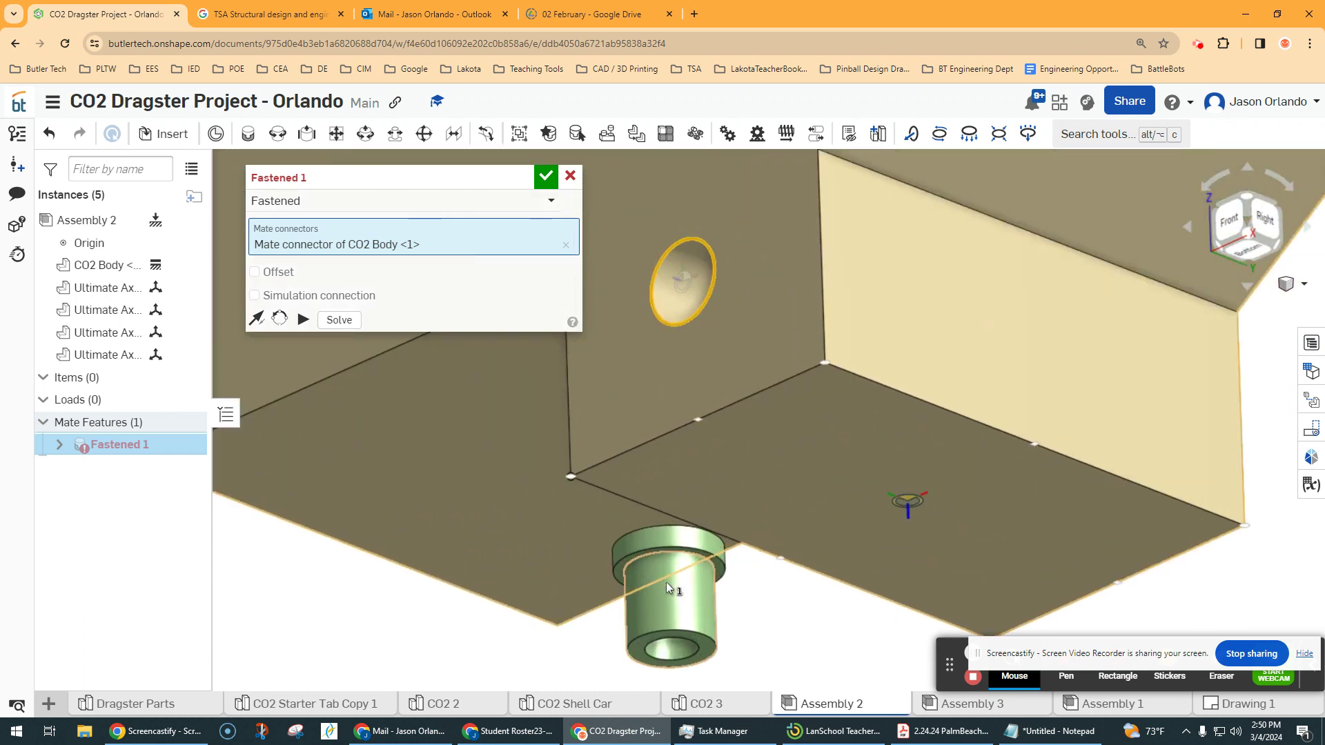
pyautogui.scroll(5, 673, 573)
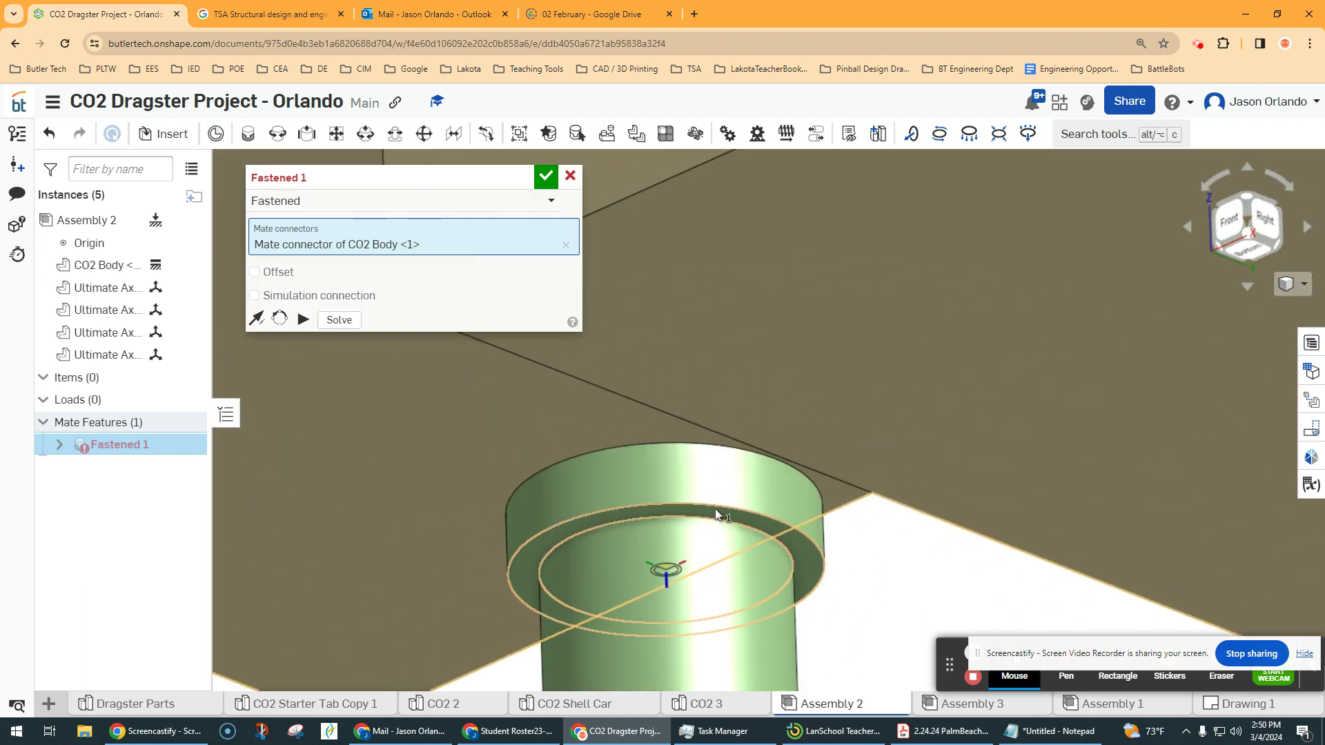
pyautogui.scroll(3, 711, 510)
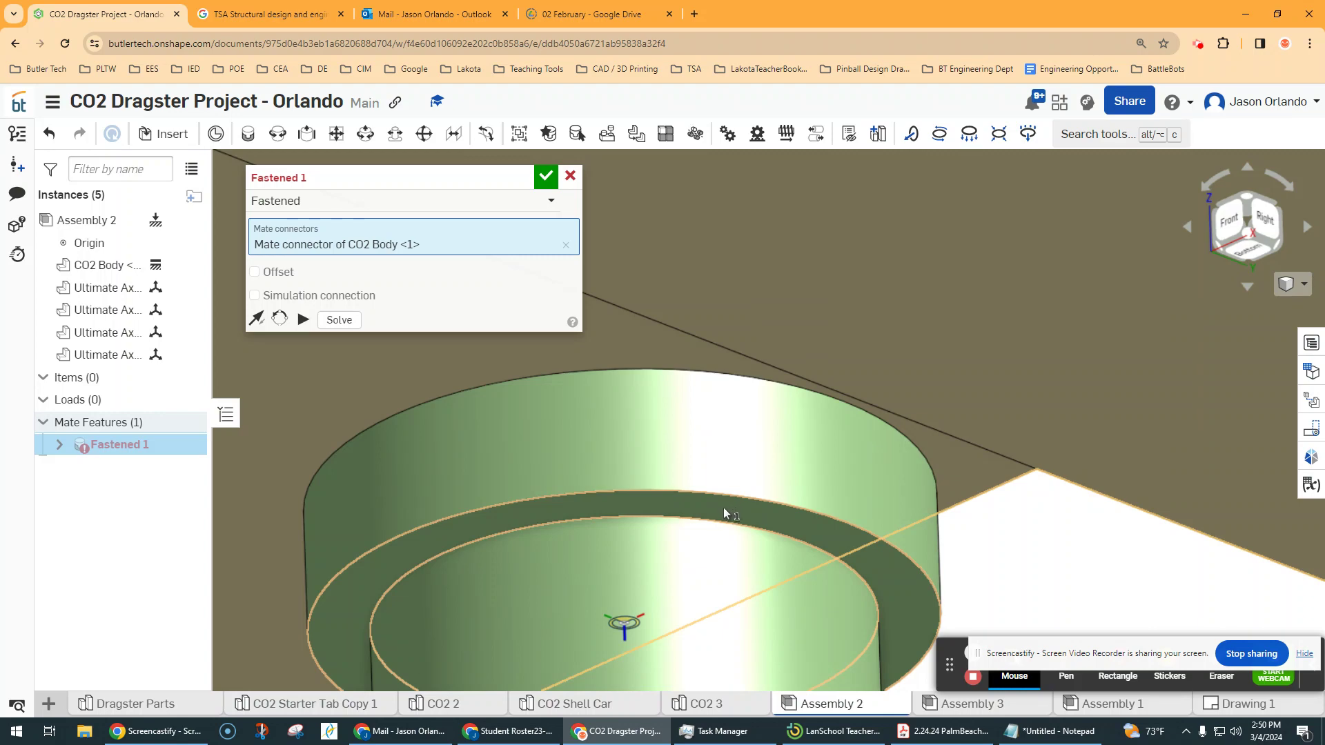
pyautogui.scroll(-6, 724, 507)
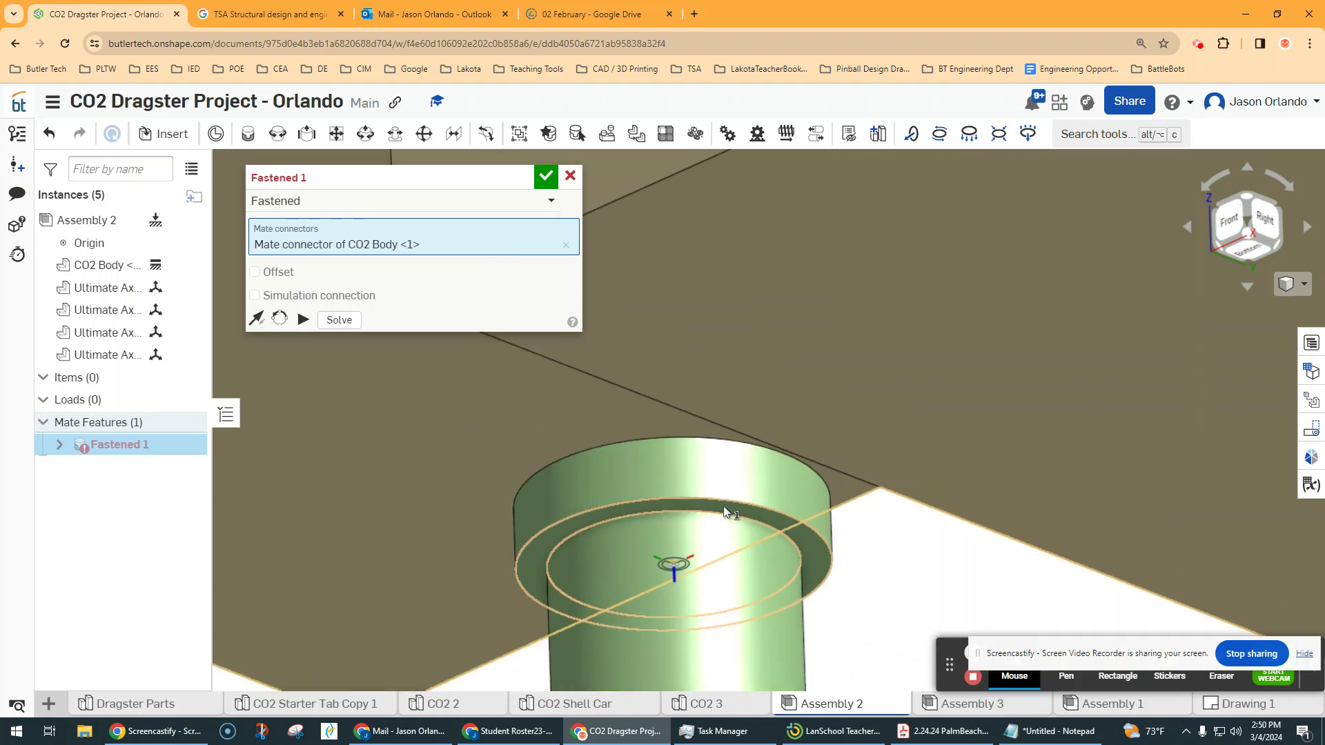
pyautogui.scroll(-2, 724, 507)
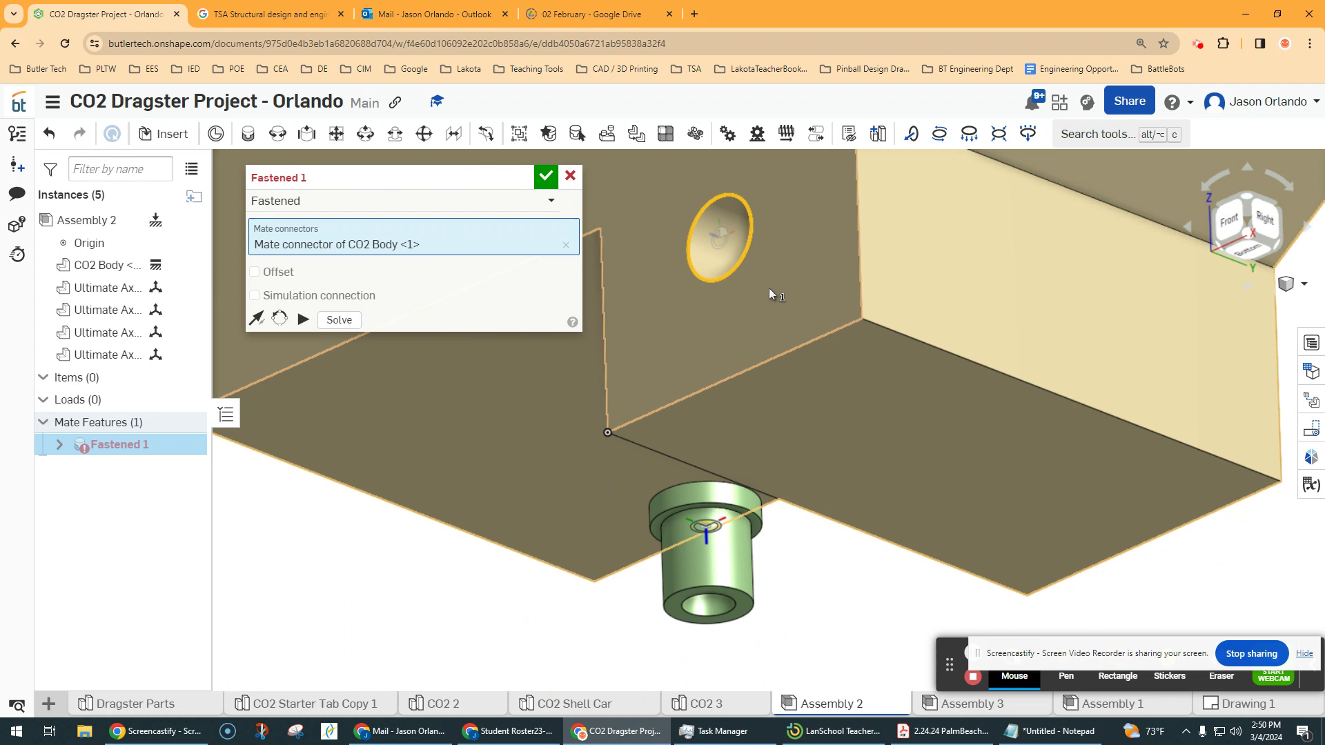
pyautogui.scroll(5, 706, 515)
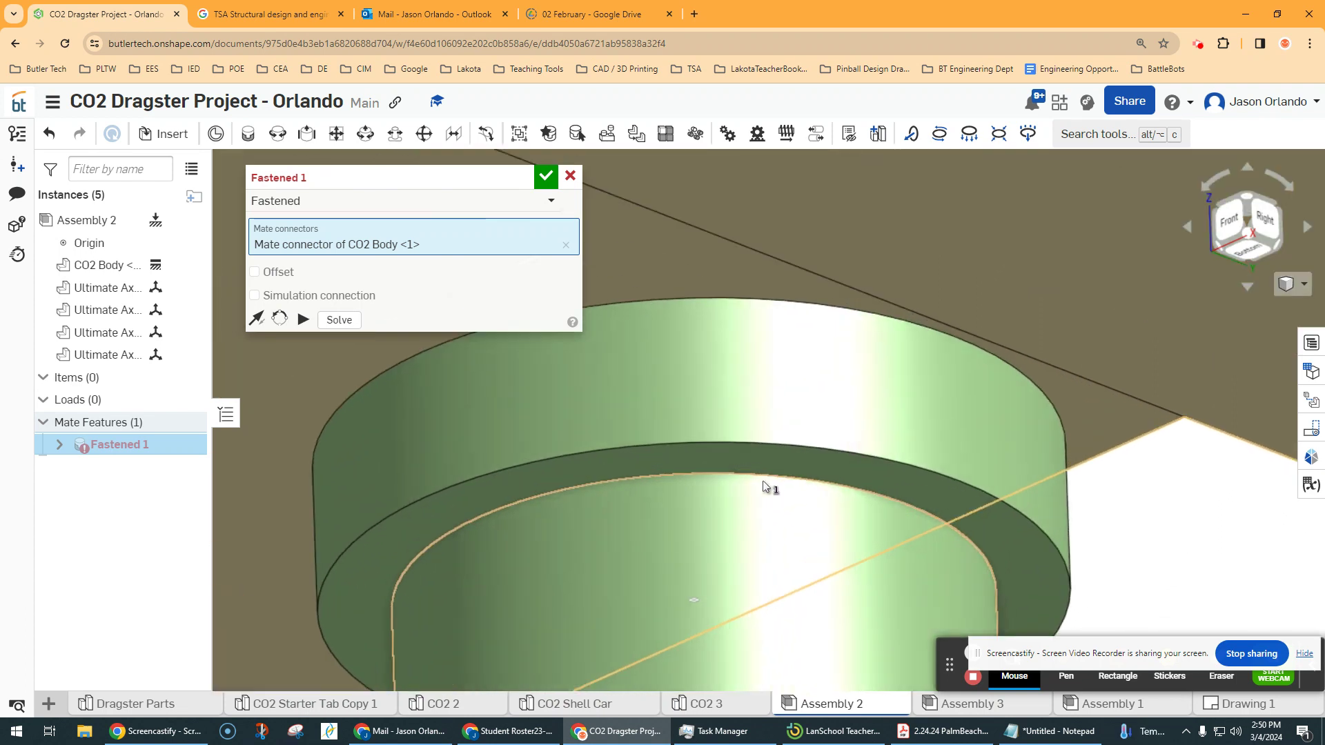
pyautogui.scroll(-3, 761, 457)
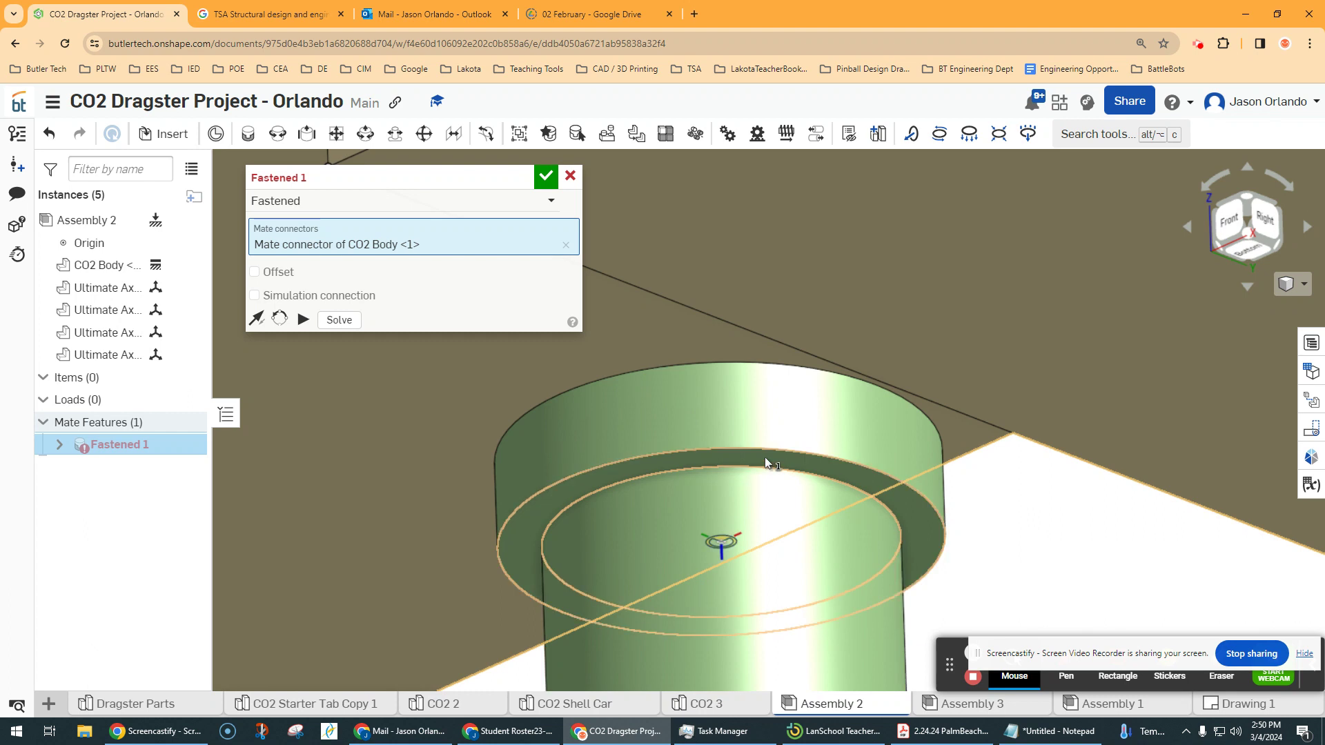
pyautogui.click(764, 457)
pyautogui.scroll(-3, 765, 461)
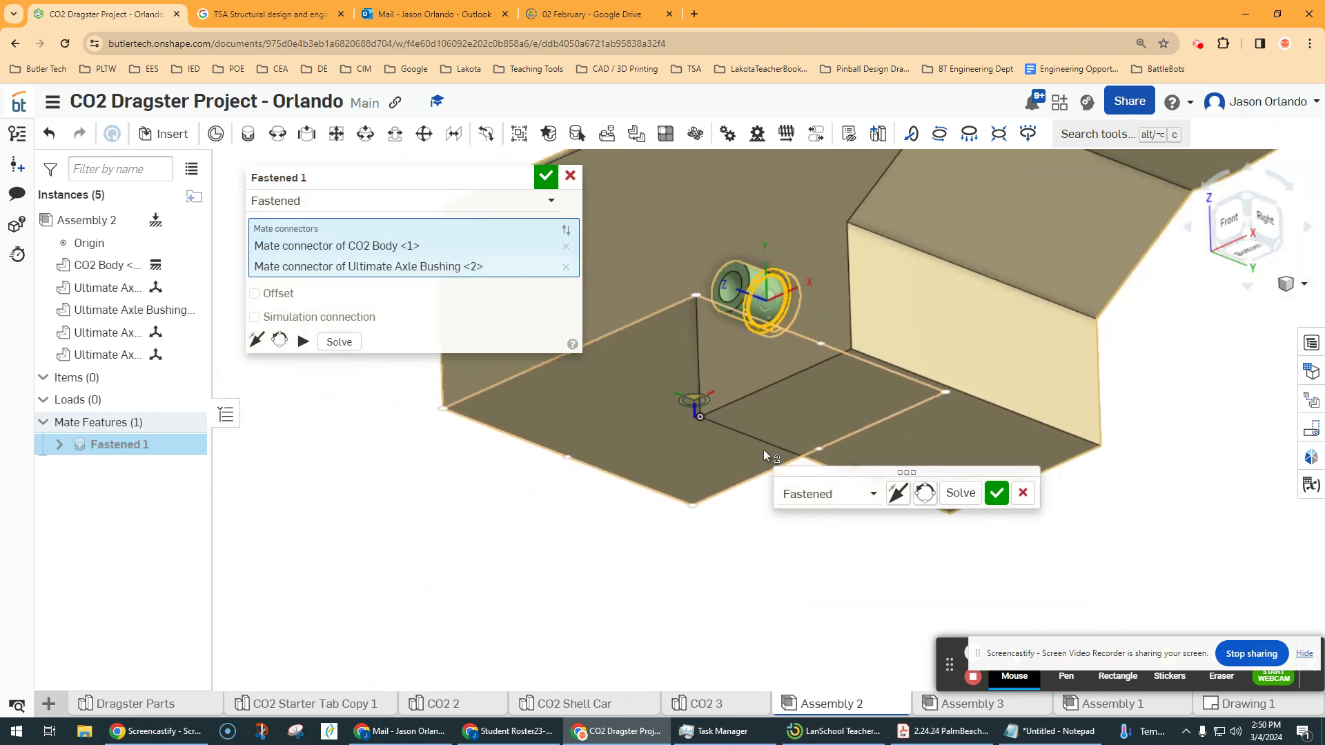
pyautogui.moveTo(759, 358)
pyautogui.mouseDown(button='right')
pyautogui.moveTo(736, 439)
pyautogui.moveTo(749, 373)
pyautogui.mouseUp(button='right')
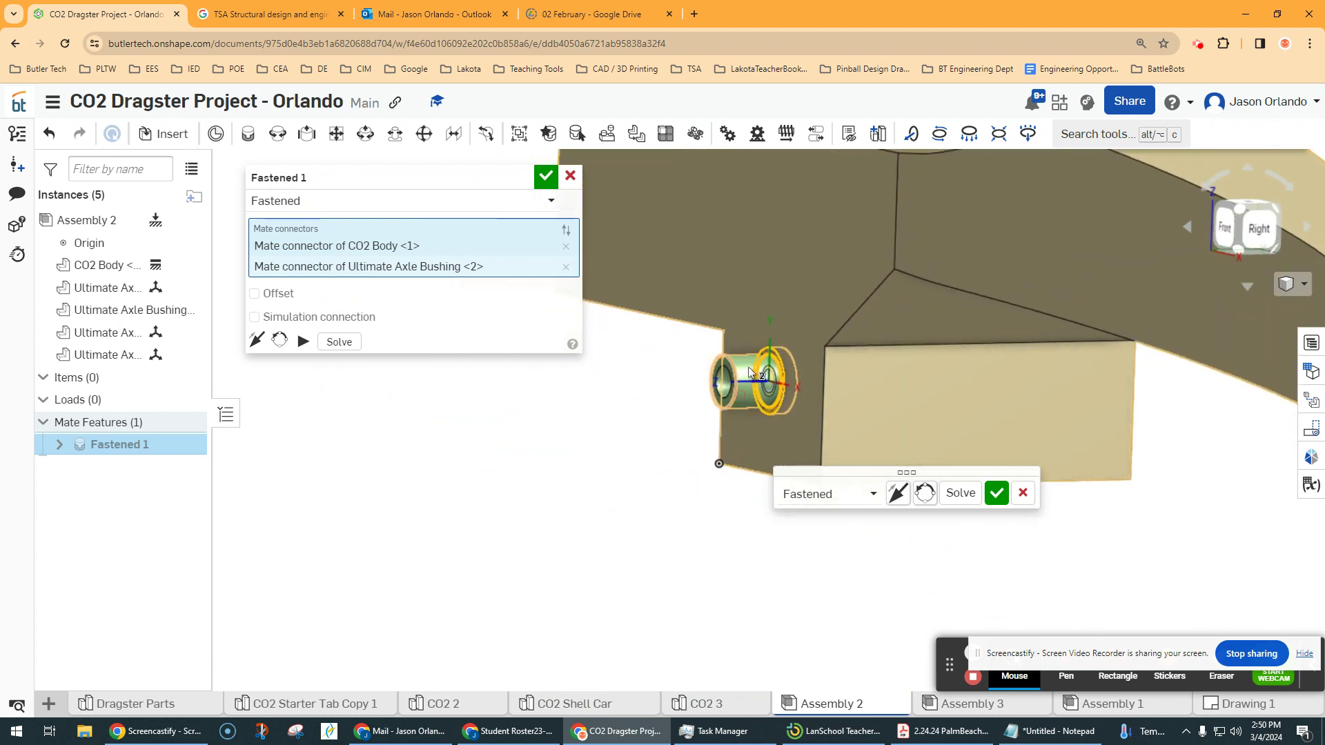
pyautogui.scroll(3, 769, 356)
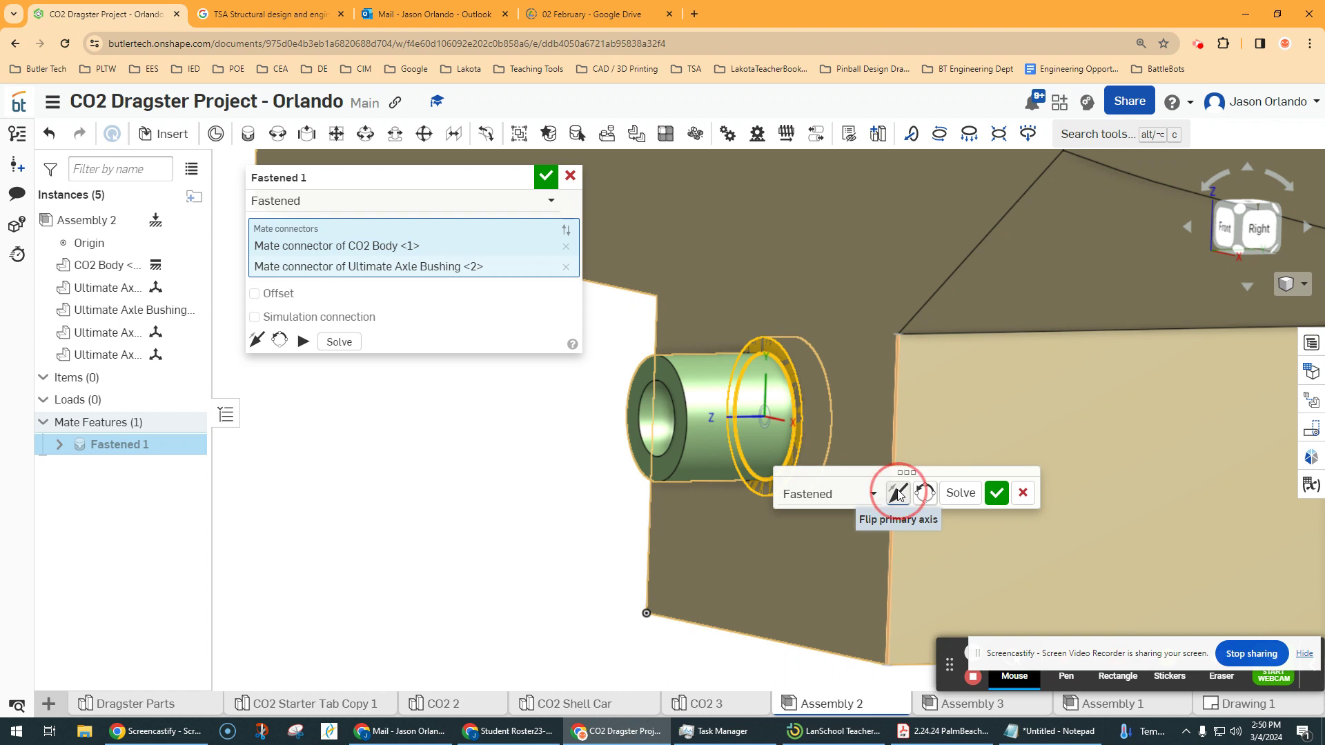
pyautogui.click(898, 494)
pyautogui.click(996, 493)
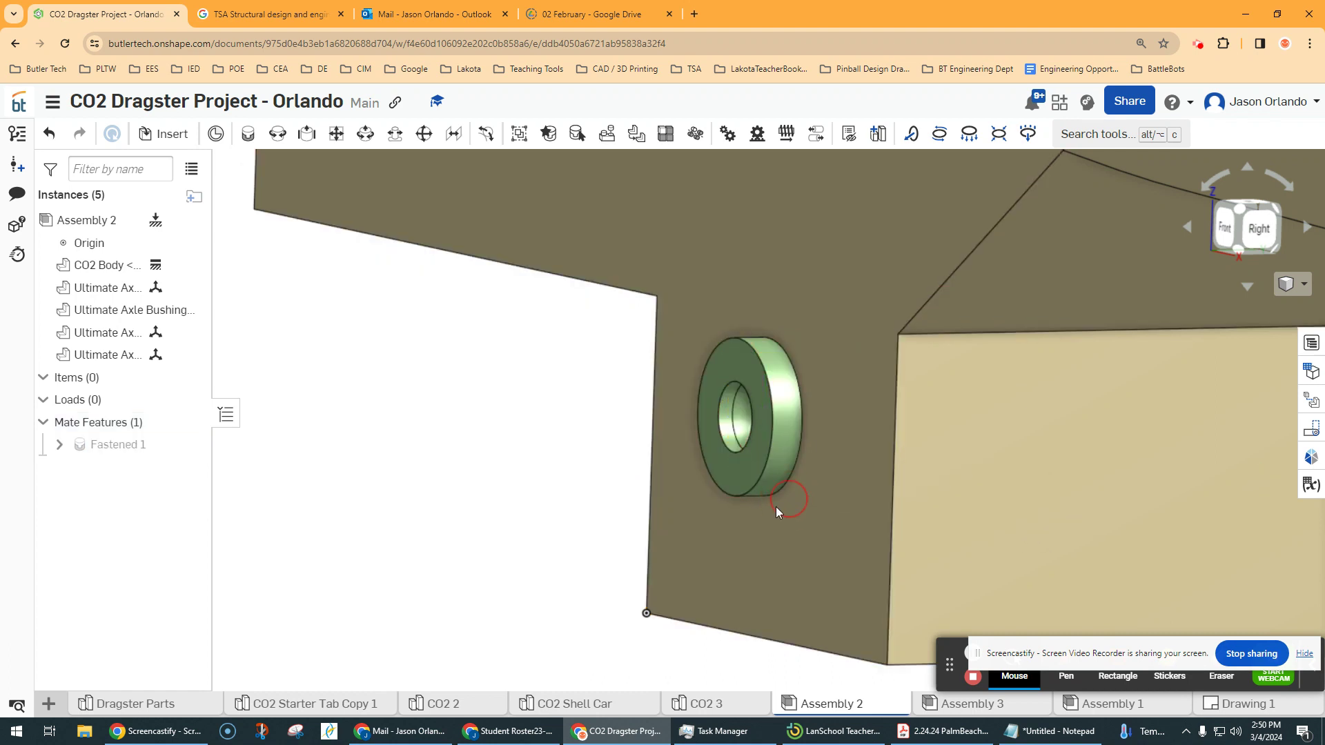
# Fasten the second bushing into the second axle hole with a flipped axis as Fastened 2.
pyautogui.press('m')
pyautogui.scroll(-5, 673, 508)
pyautogui.press('f')
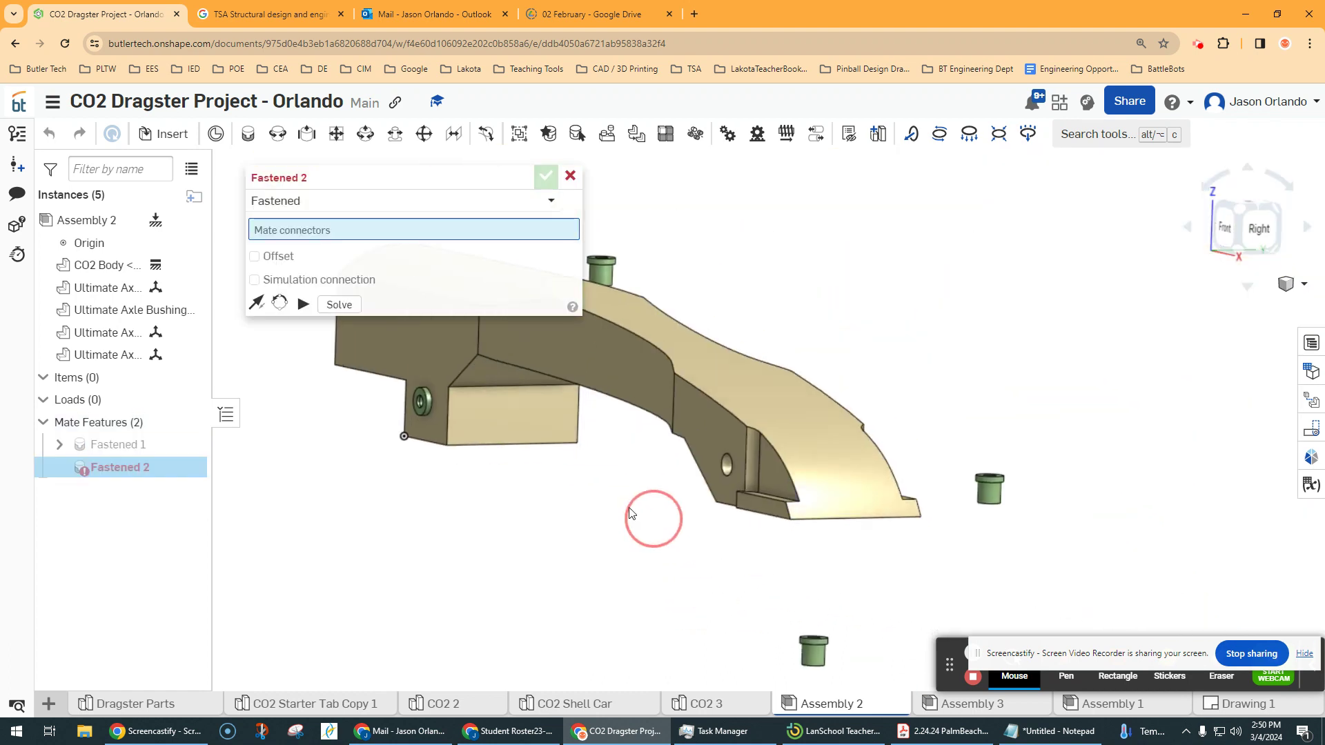
pyautogui.scroll(5, 702, 475)
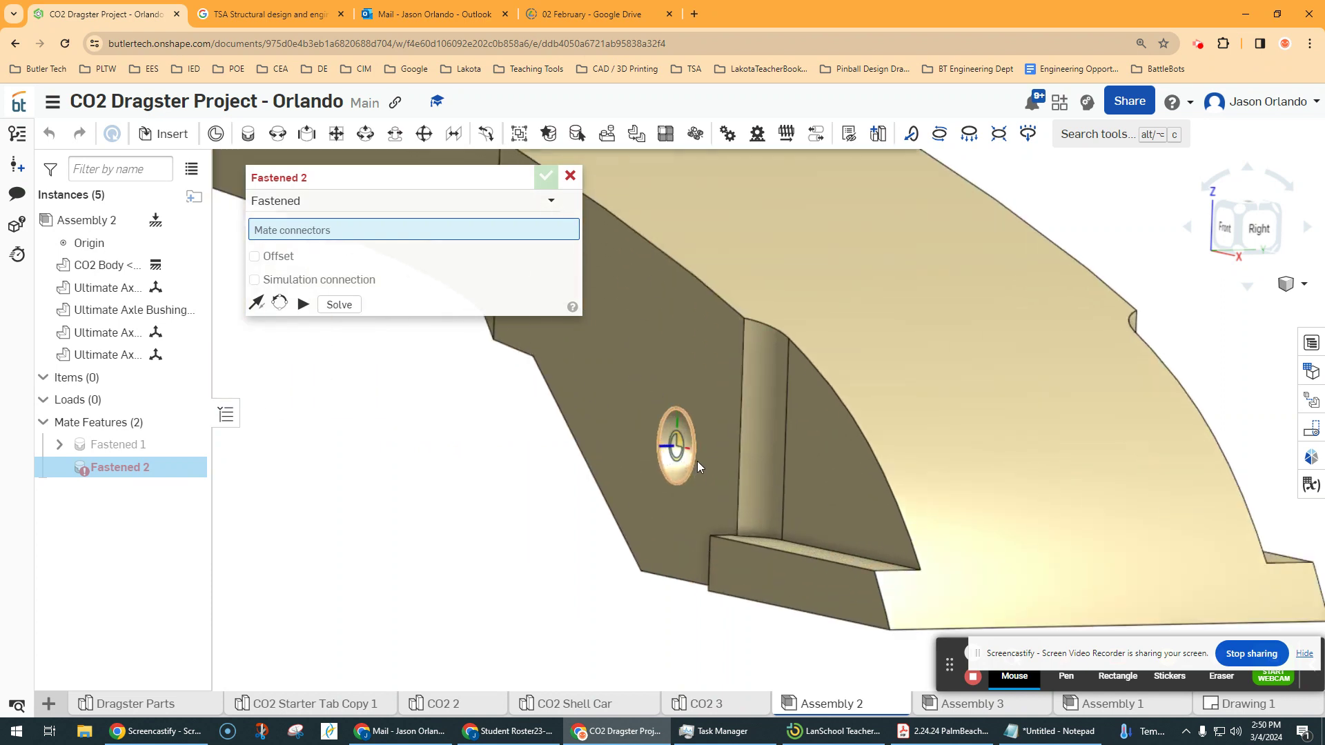
pyautogui.click(696, 465)
pyautogui.scroll(-5, 695, 464)
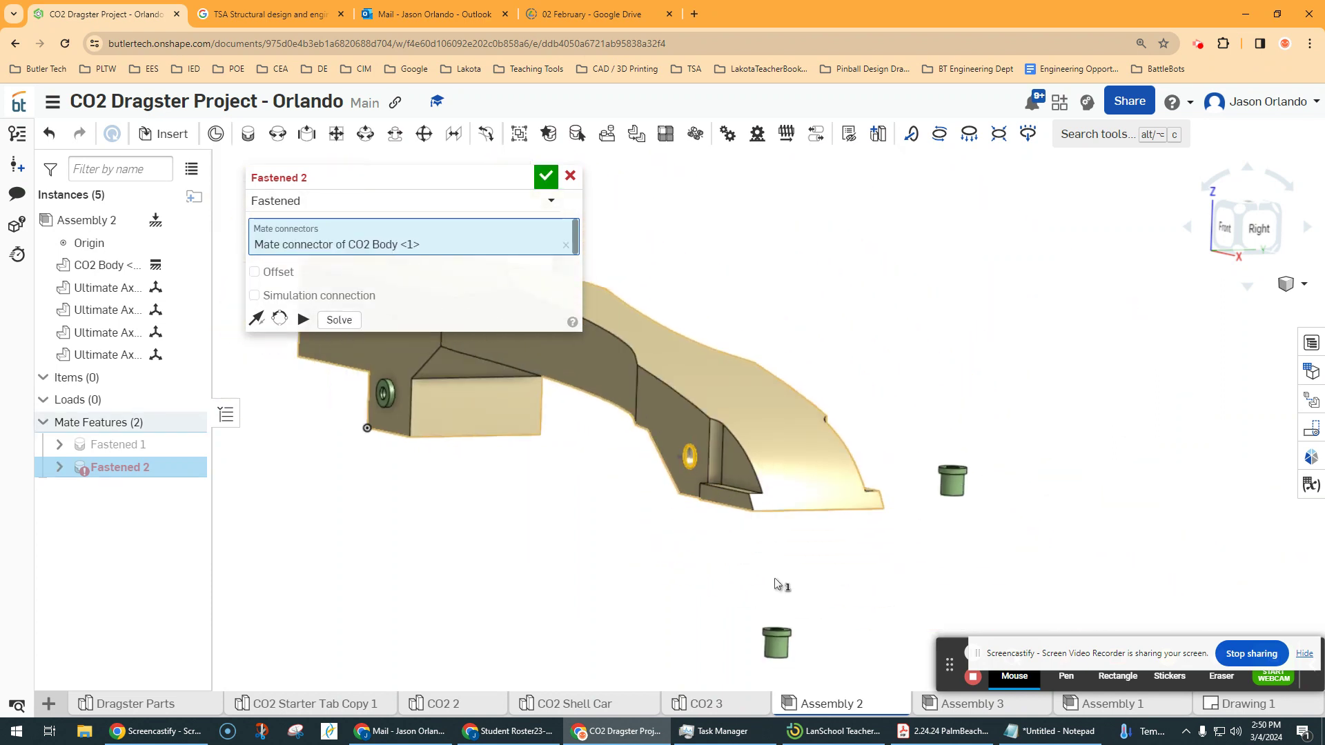
pyautogui.scroll(6, 782, 567)
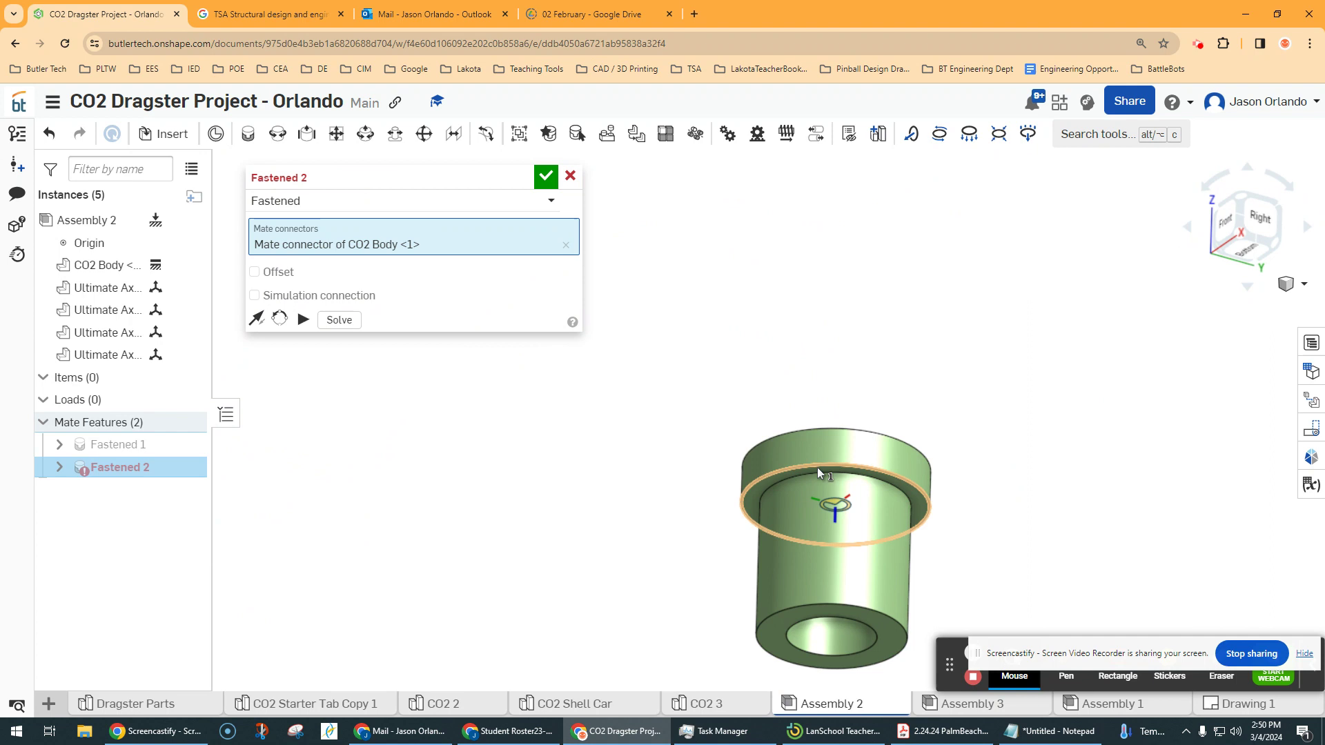
pyautogui.click(817, 474)
pyautogui.scroll(-5, 817, 477)
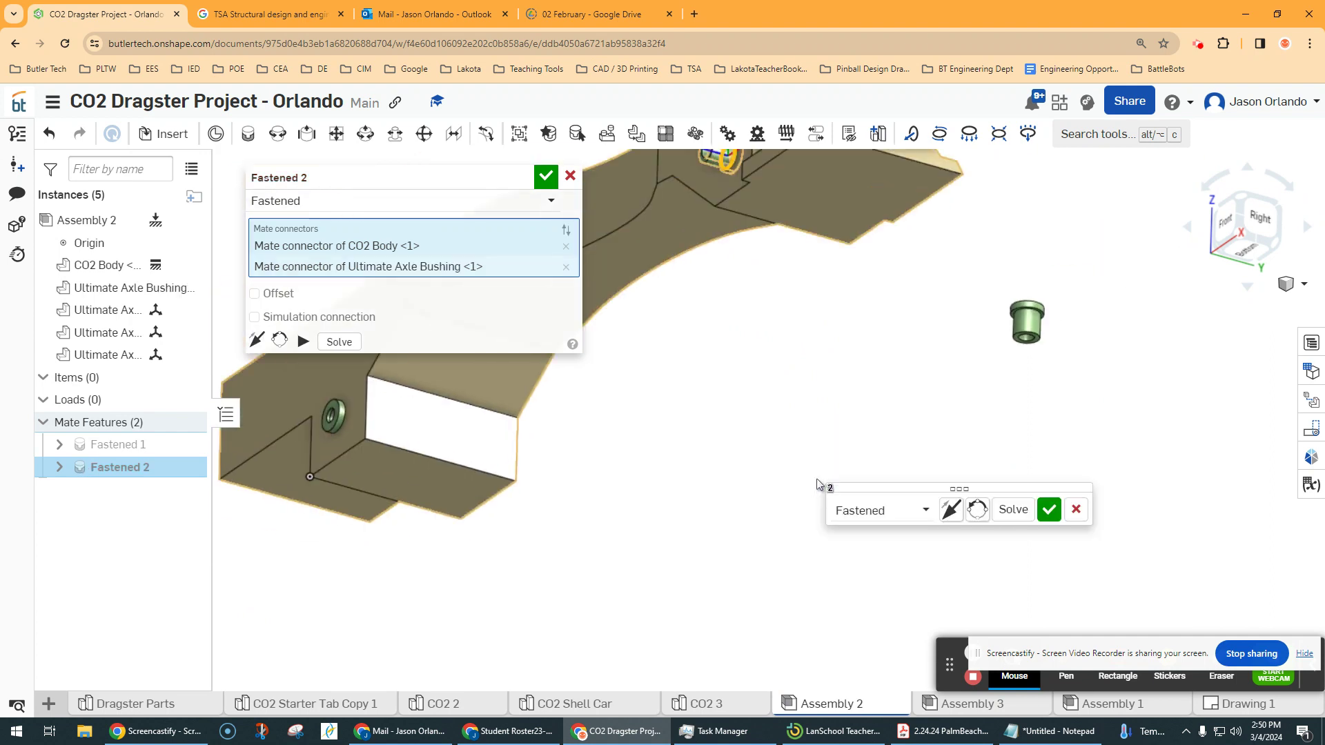
pyautogui.moveTo(760, 383); pyautogui.dragTo(787, 452, button='middle')
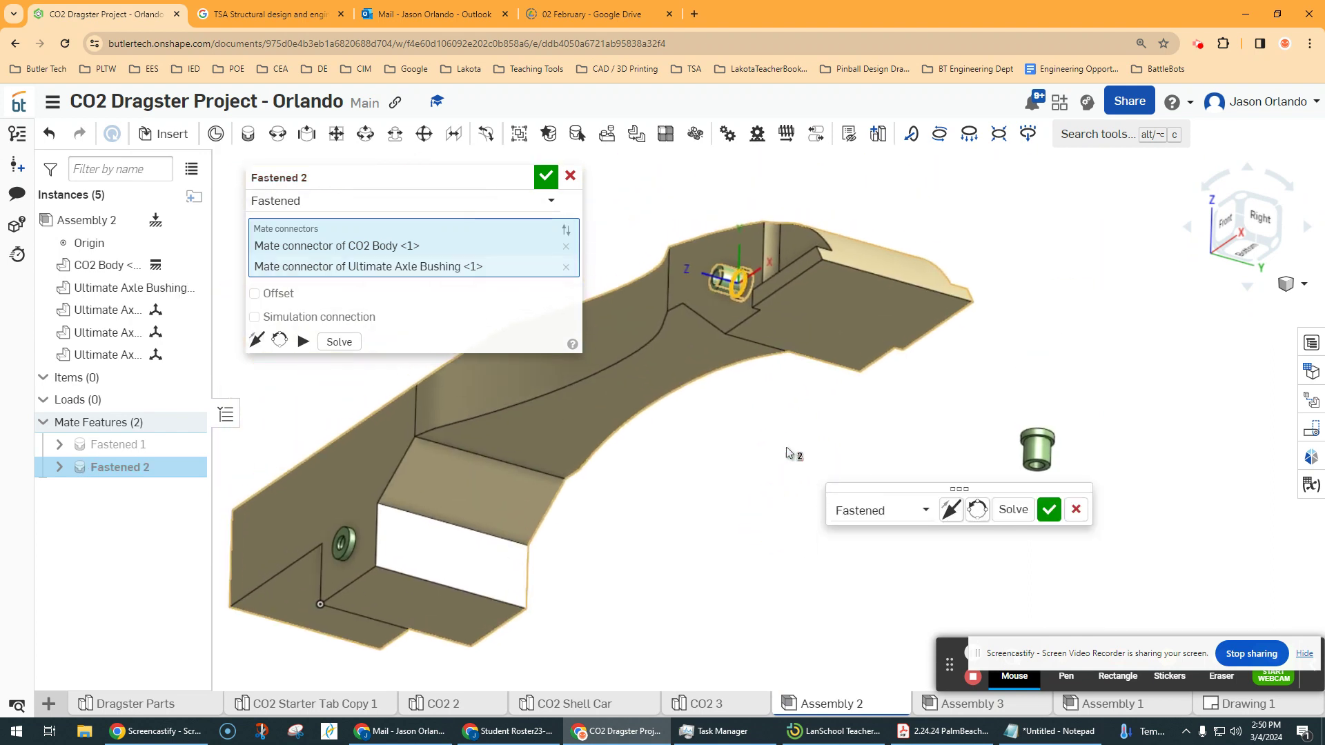
pyautogui.click(951, 509)
pyautogui.click(1048, 508)
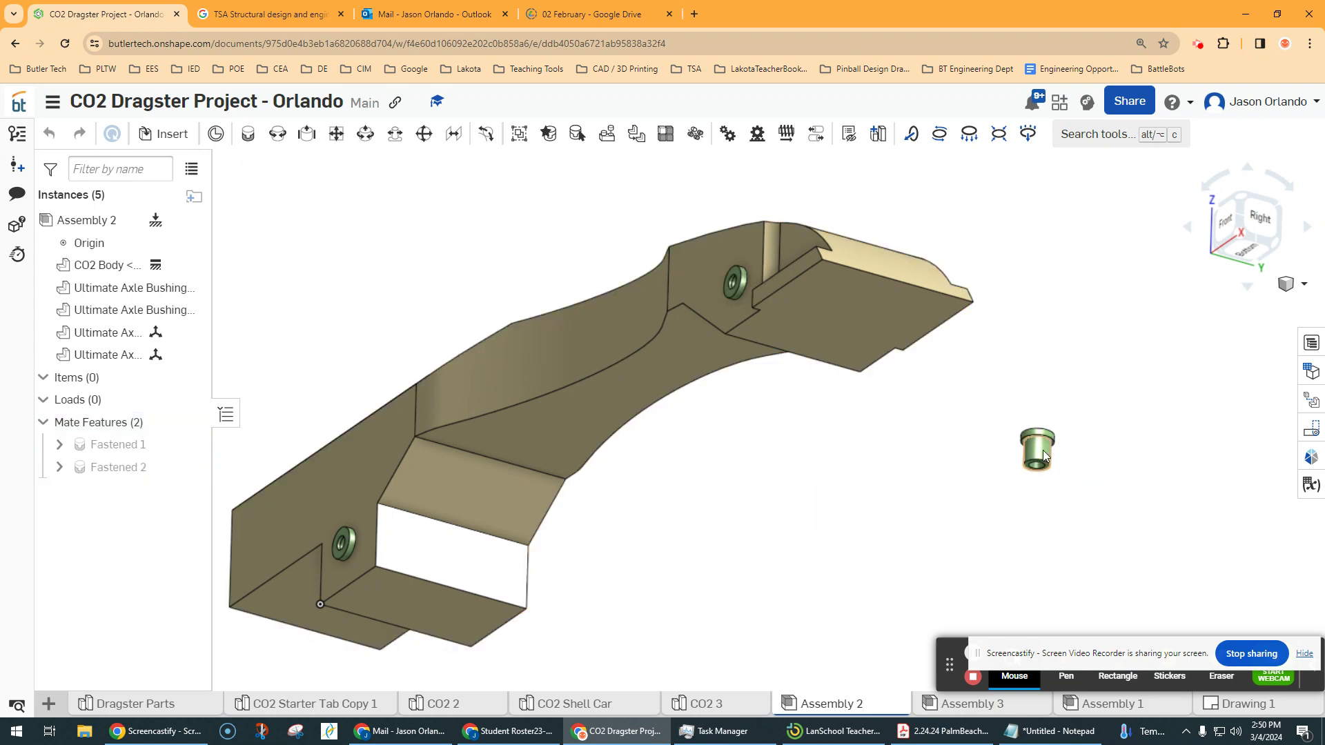
# Fasten the third bushing's top rim to the rear hole as Fastened 3.
pyautogui.scroll(5, 1042, 447)
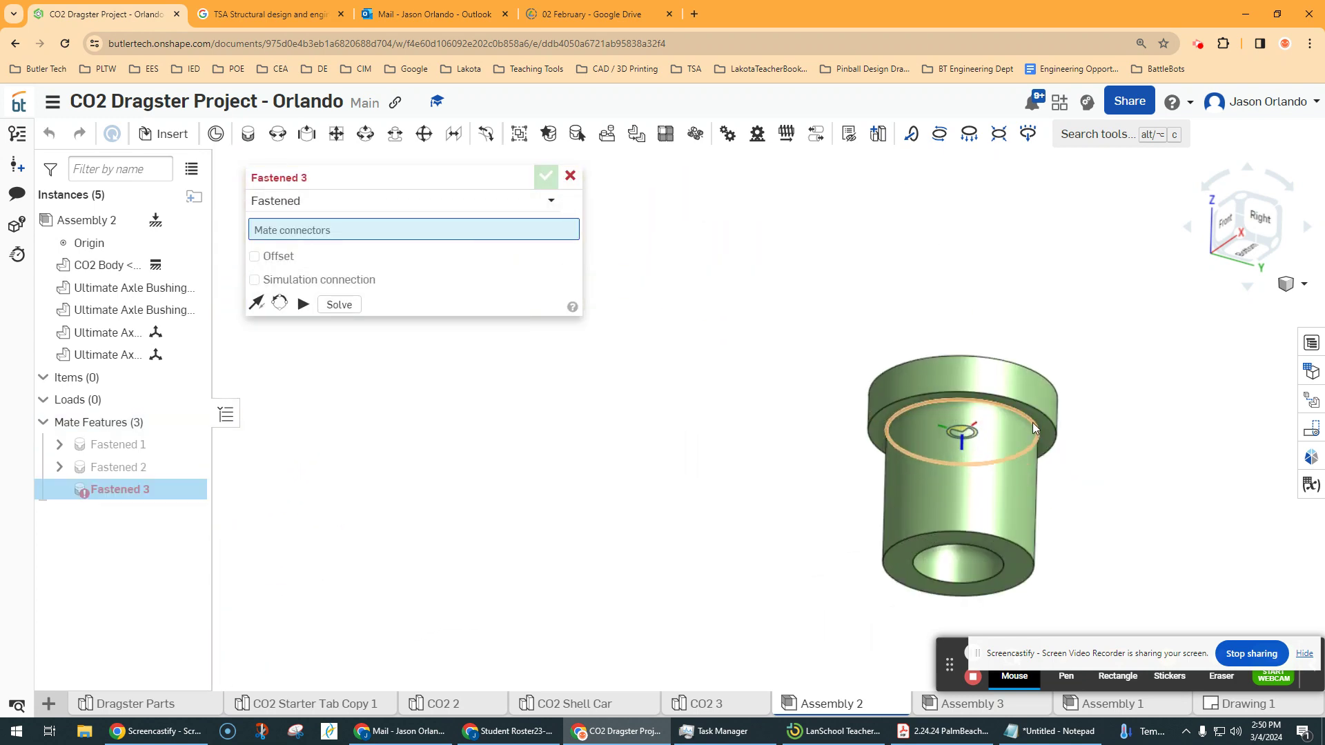
pyautogui.click(1032, 423)
pyautogui.scroll(-5, 1004, 454)
pyautogui.moveTo(954, 344); pyautogui.dragTo(854, 383, button='right')
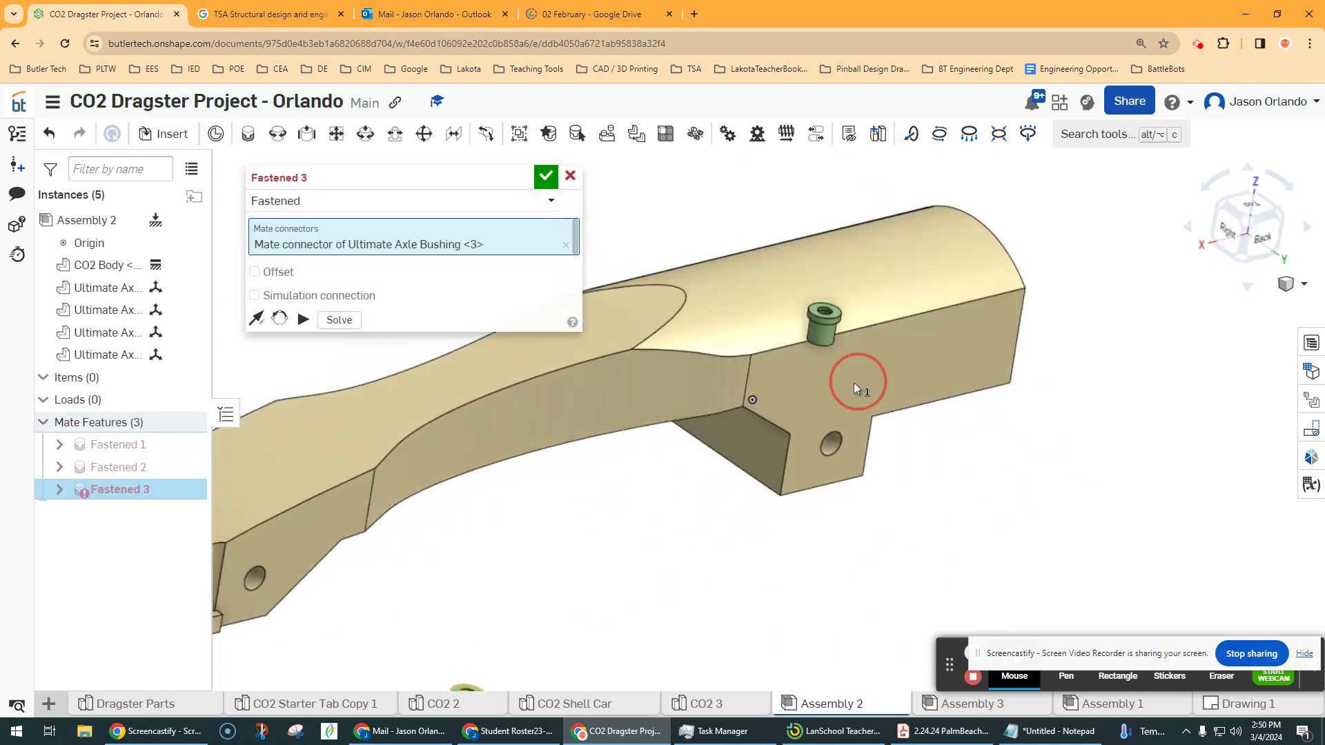
pyautogui.moveTo(462, 550); pyautogui.dragTo(854, 509, button='middle')
pyautogui.scroll(5, 527, 541)
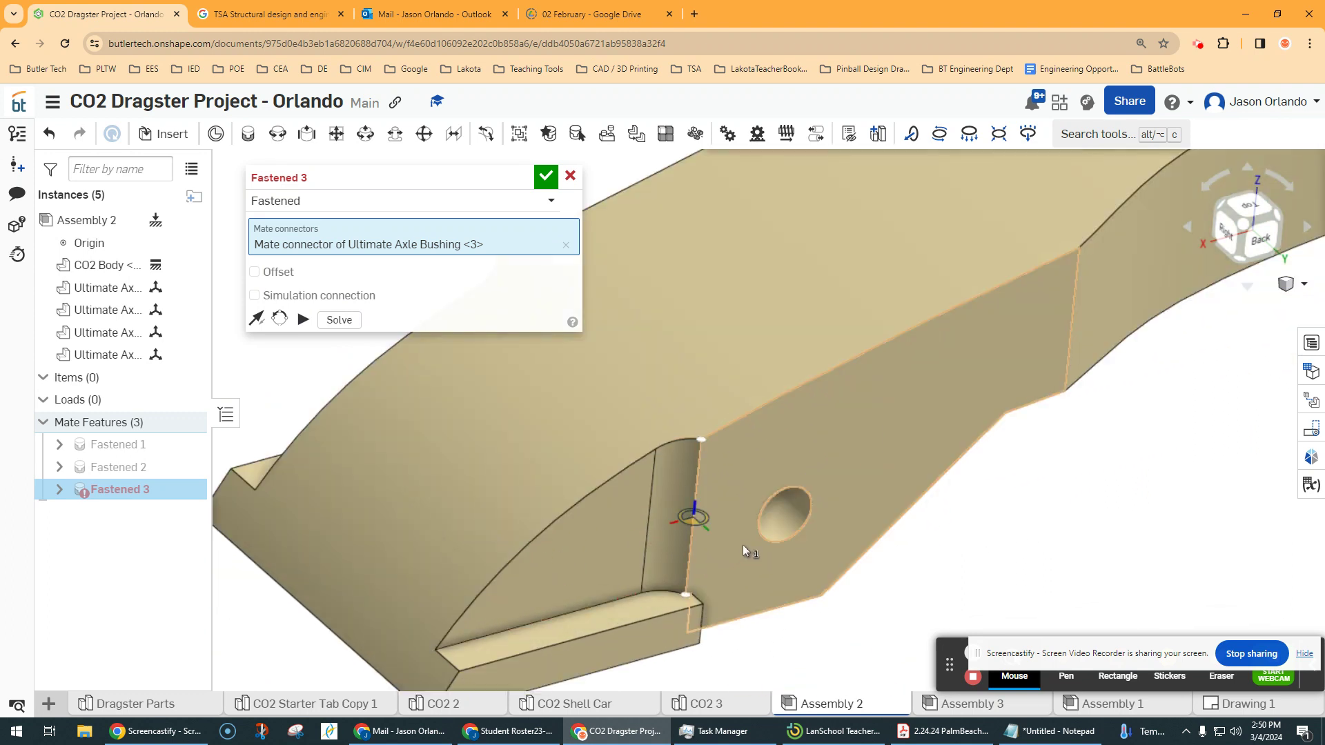
pyautogui.click(756, 531)
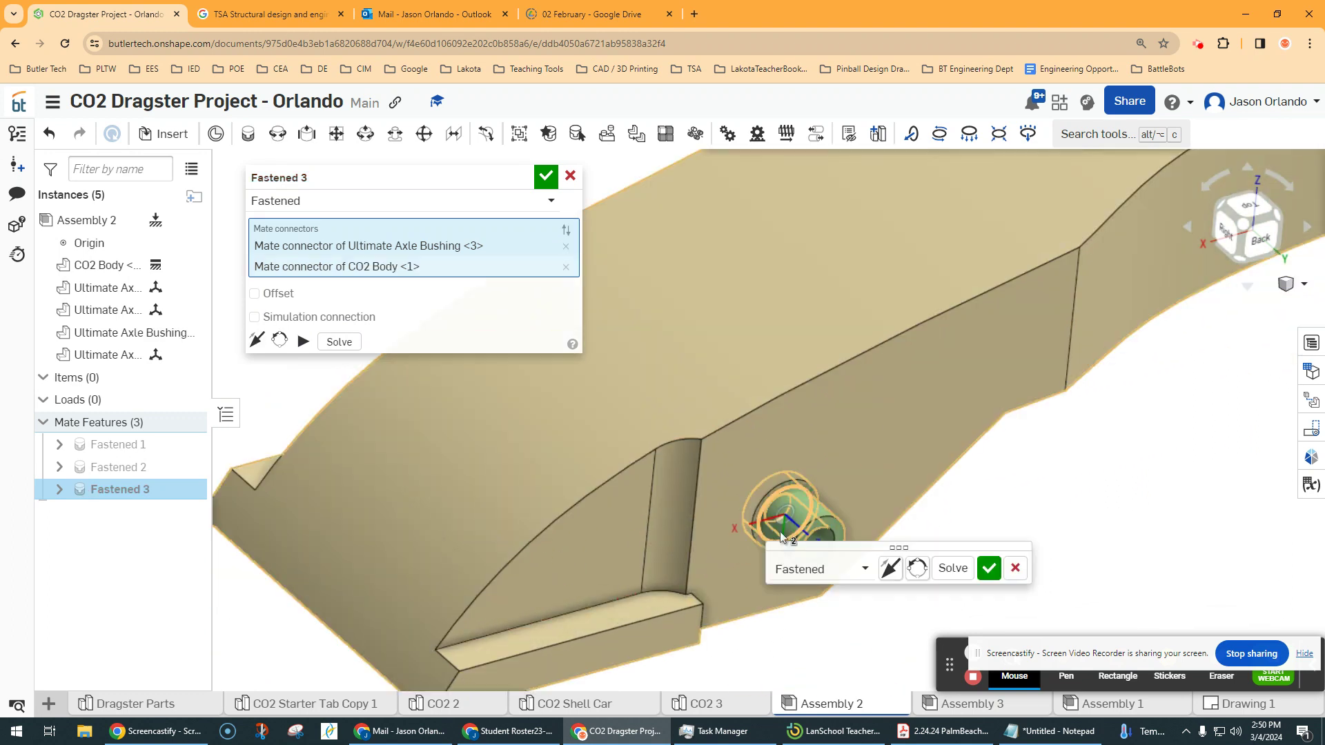
pyautogui.click(989, 568)
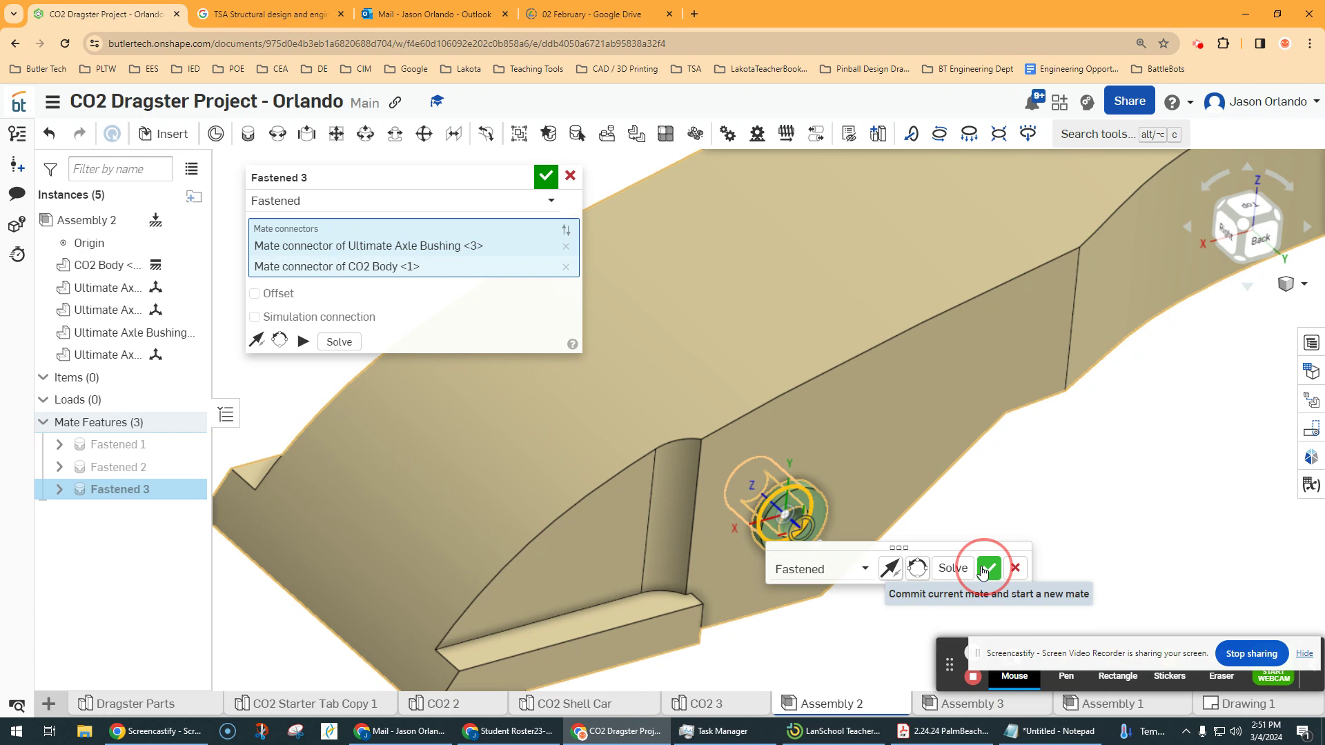
# Fasten the fourth bushing to the rear axle hole as Fastened 4.
pyautogui.scroll(-2, 1111, 535)
pyautogui.moveTo(1112, 535); pyautogui.dragTo(642, 542, button='middle')
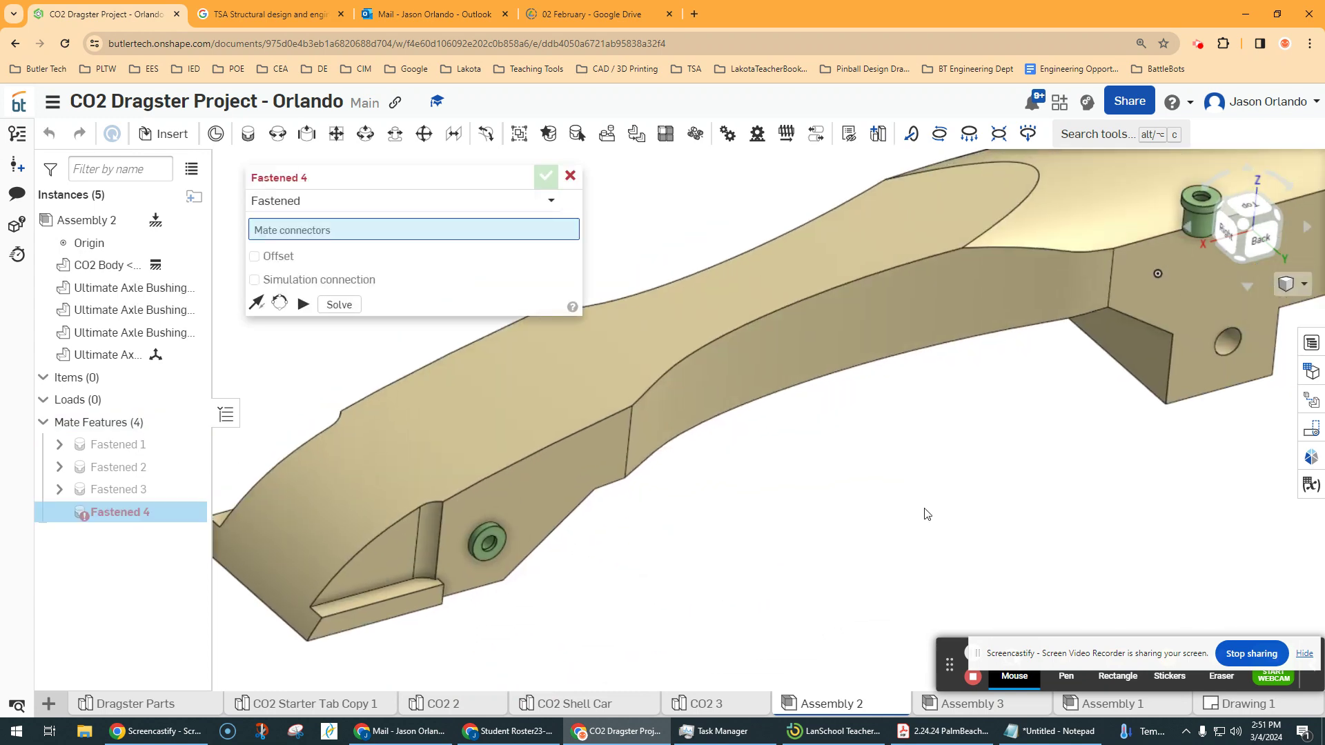
pyautogui.moveTo(1111, 415); pyautogui.dragTo(937, 527, button='middle')
pyautogui.scroll(3, 962, 528)
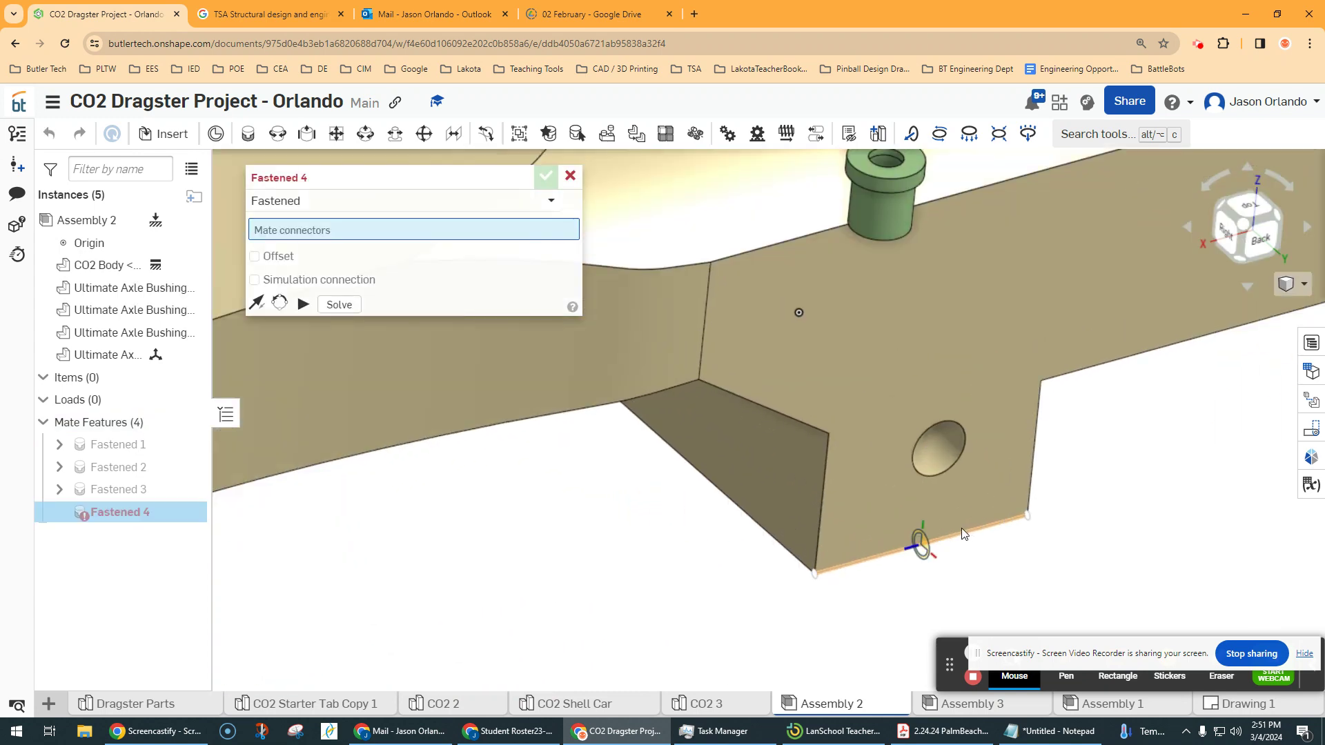
pyautogui.click(954, 465)
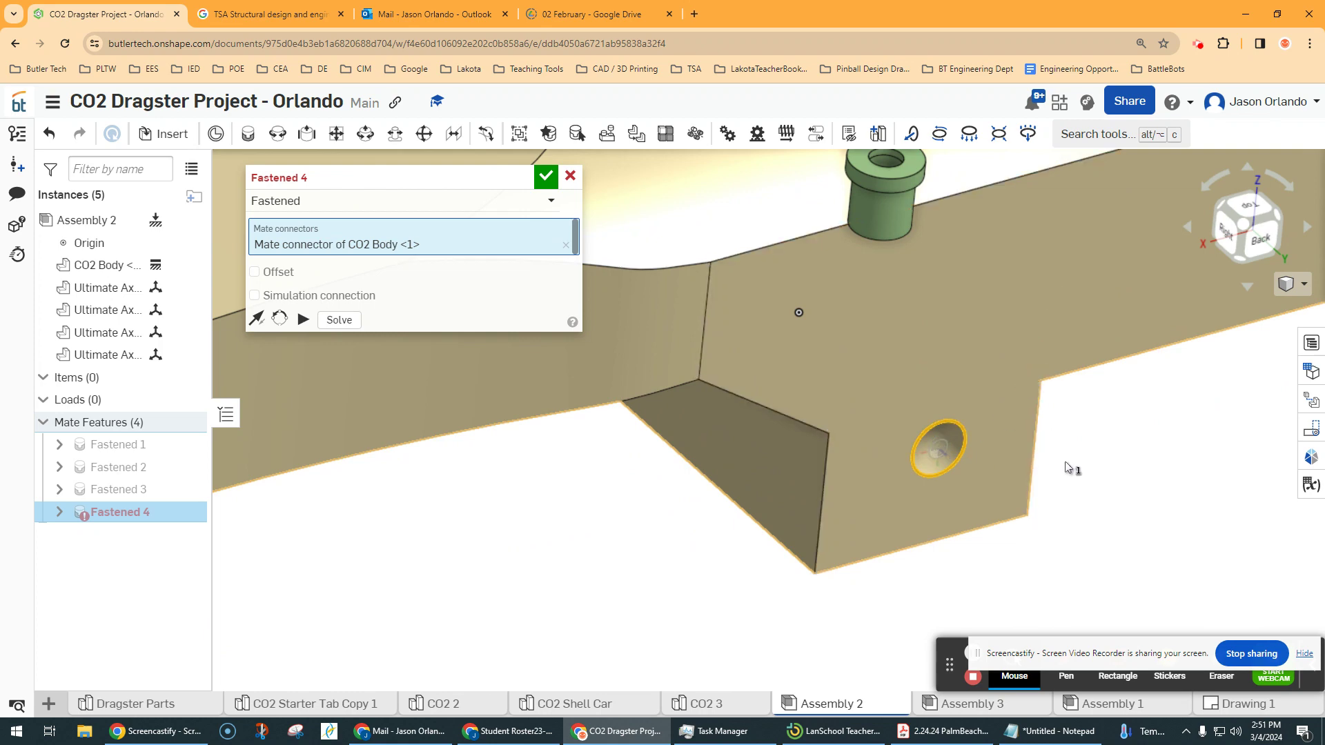
pyautogui.moveTo(1074, 464); pyautogui.dragTo(1036, 340, button='right')
pyautogui.scroll(3, 904, 255)
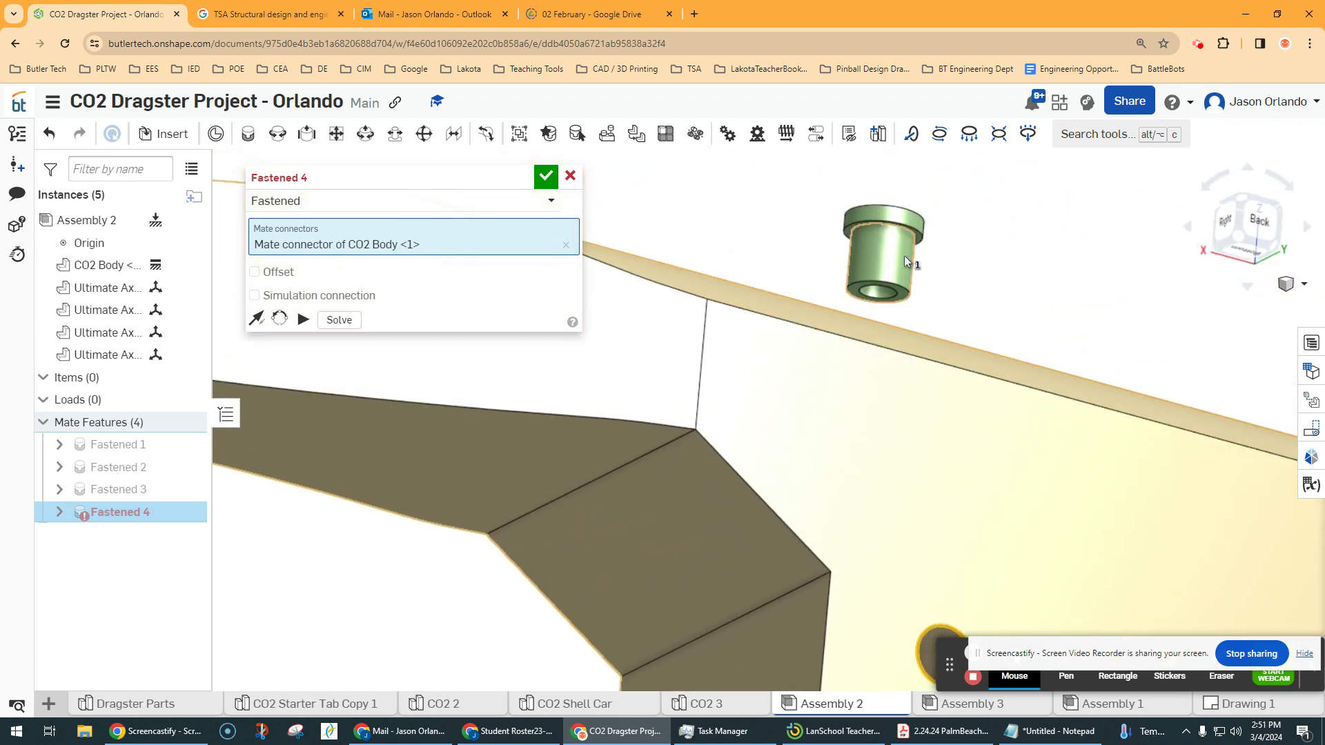
pyautogui.scroll(3, 924, 210)
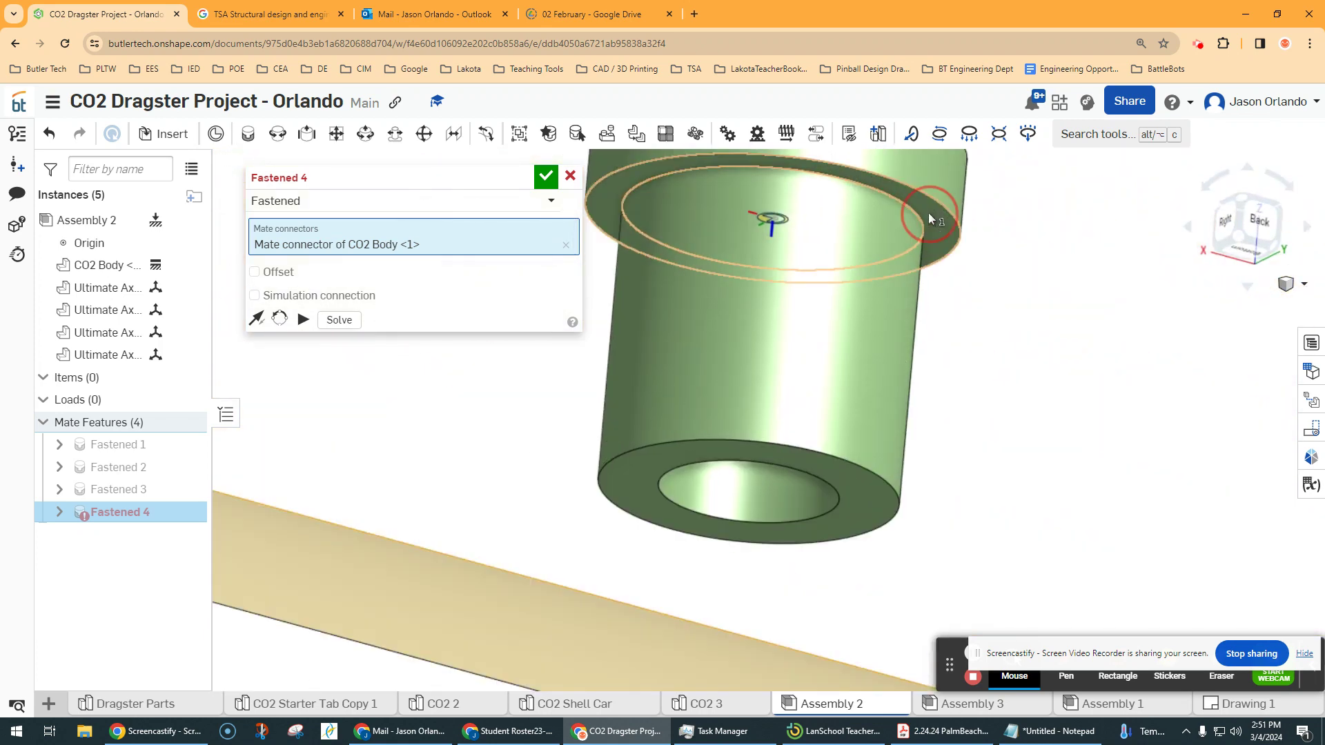
pyautogui.click(929, 213)
pyautogui.scroll(-5, 929, 217)
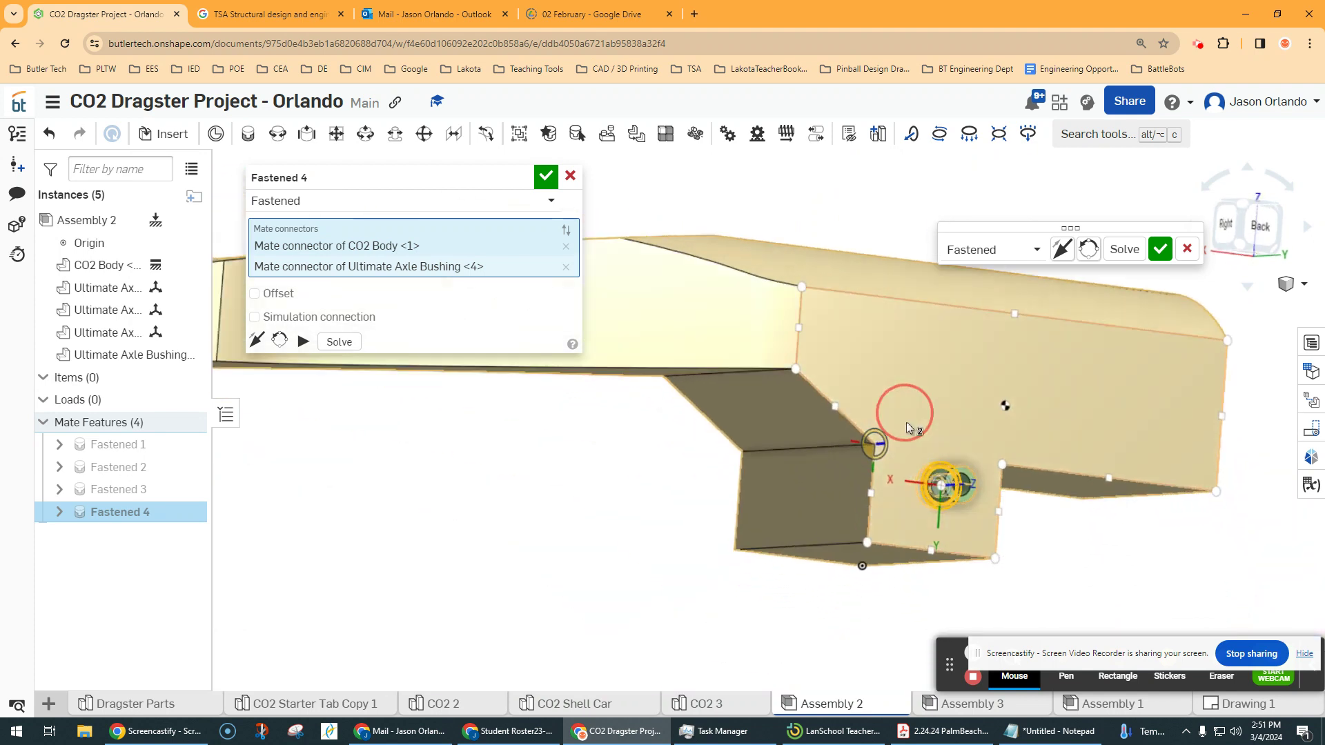
pyautogui.click(1160, 248)
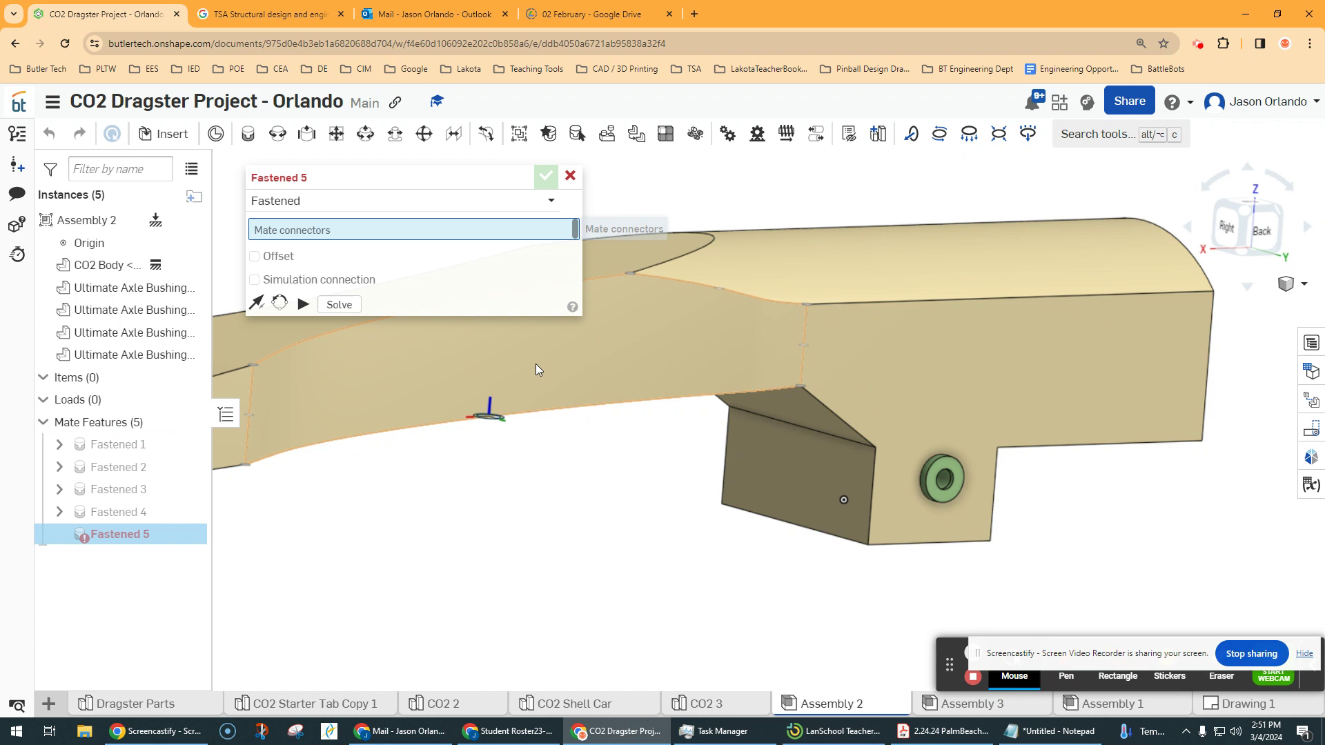
# Insert two Brass Washers from Dragster Parts beside the body.
pyautogui.click(169, 133)
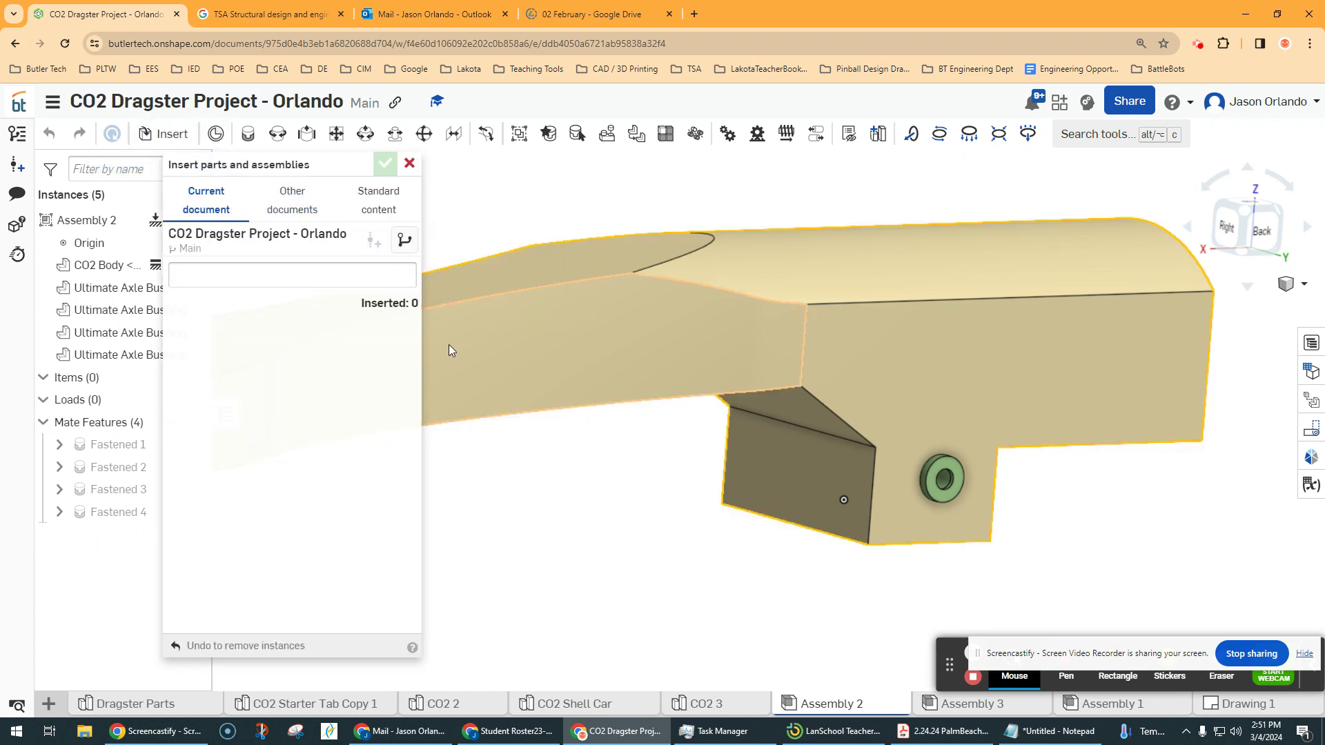
pyautogui.click(171, 518)
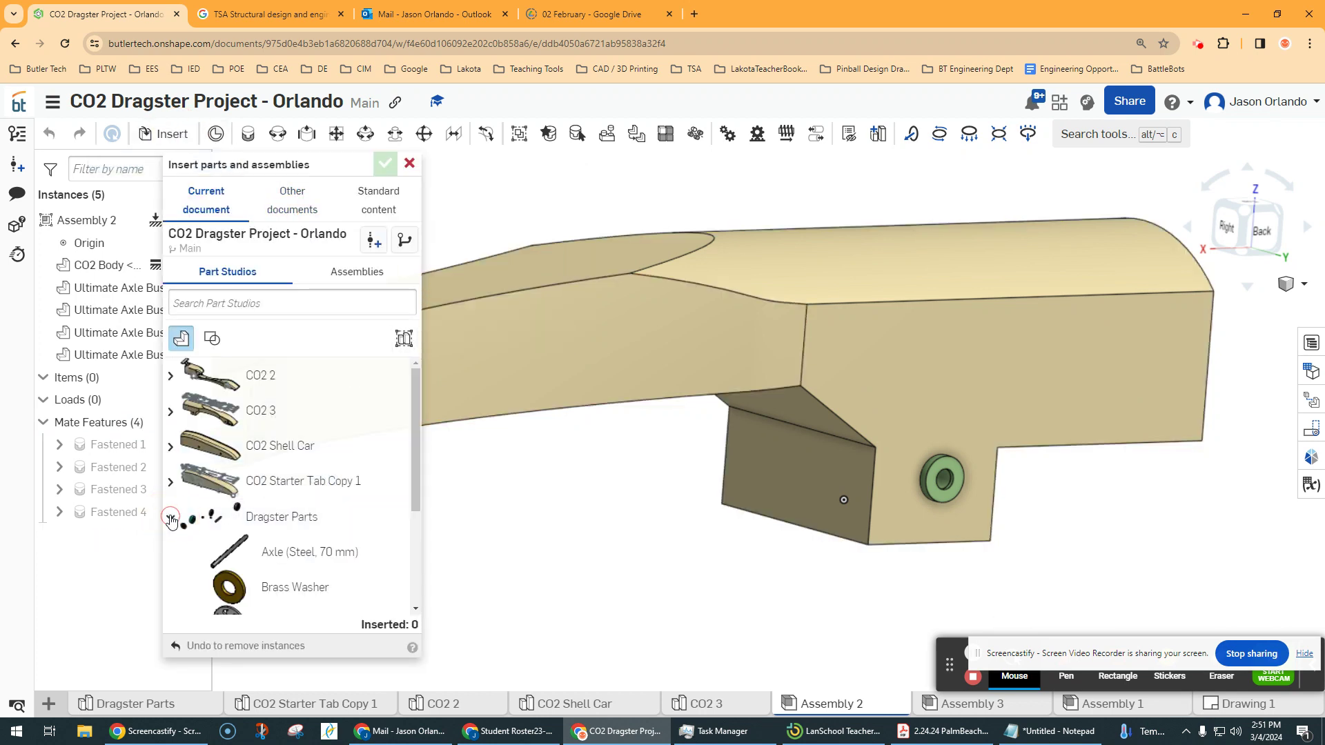
pyautogui.scroll(-1, 321, 539)
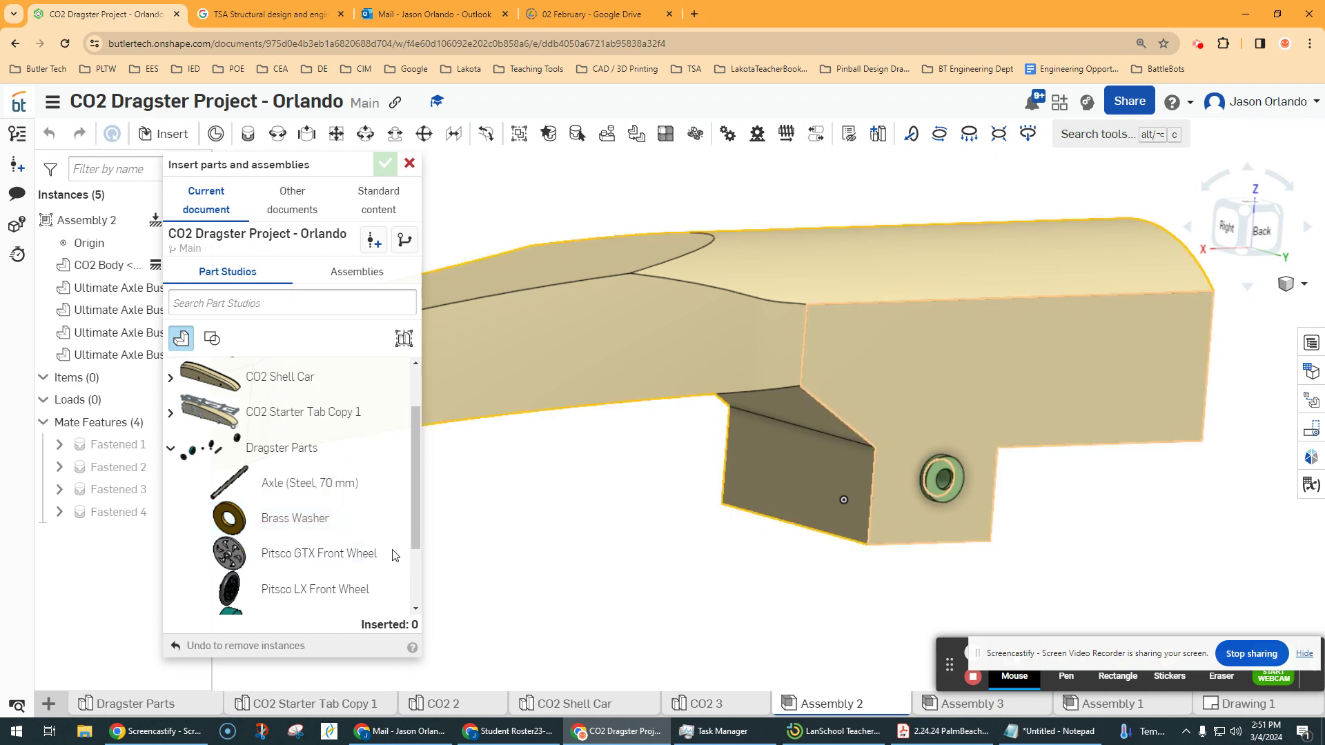
pyautogui.click(298, 523)
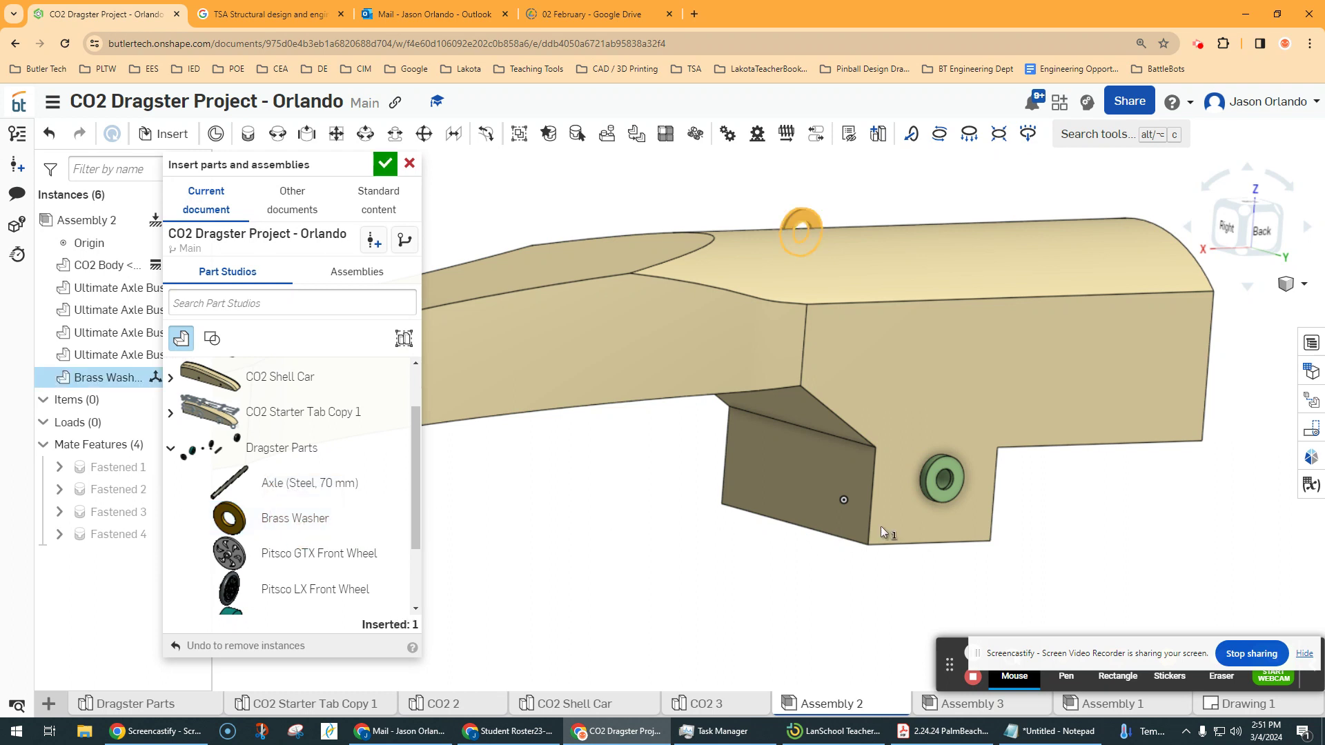
pyautogui.click(1035, 505)
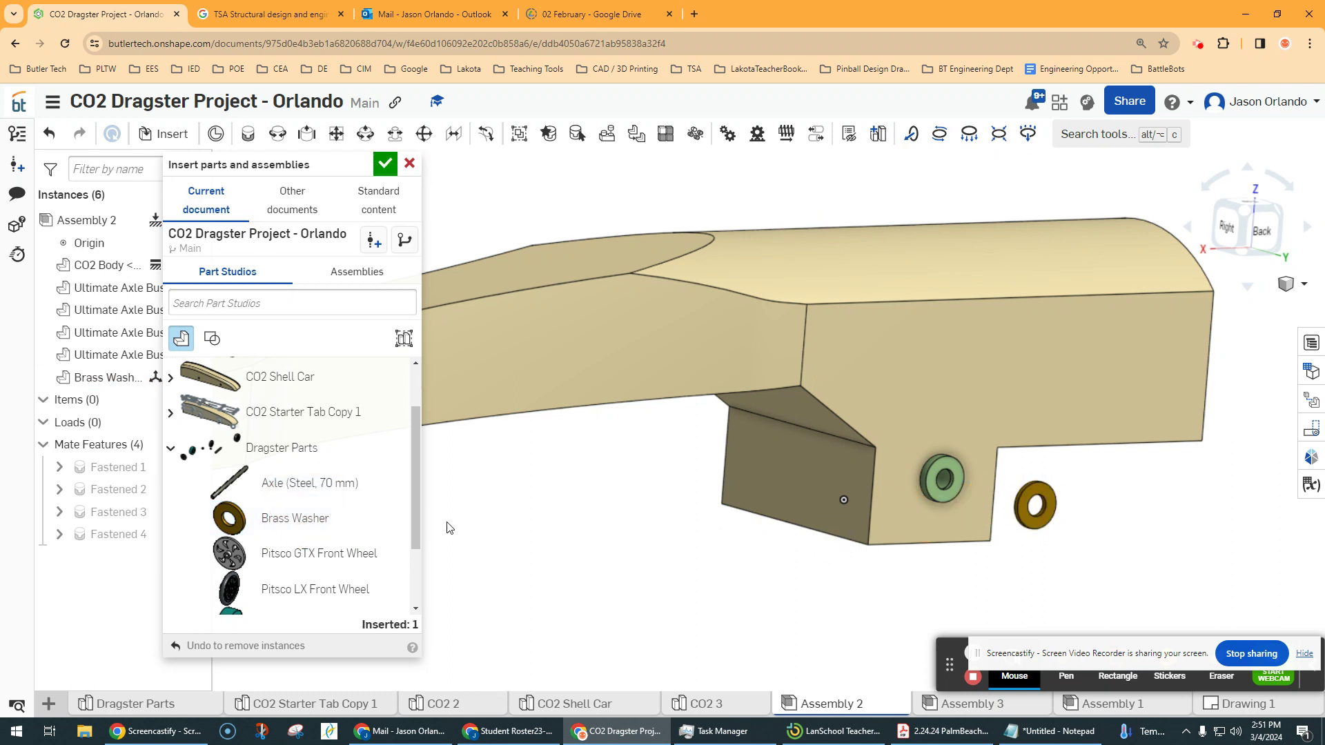
# Place third and fourth Brass Washers beside the bushings and finish inserting.
pyautogui.click(296, 519)
pyautogui.scroll(-5, 980, 525)
pyautogui.scroll(6, 849, 546)
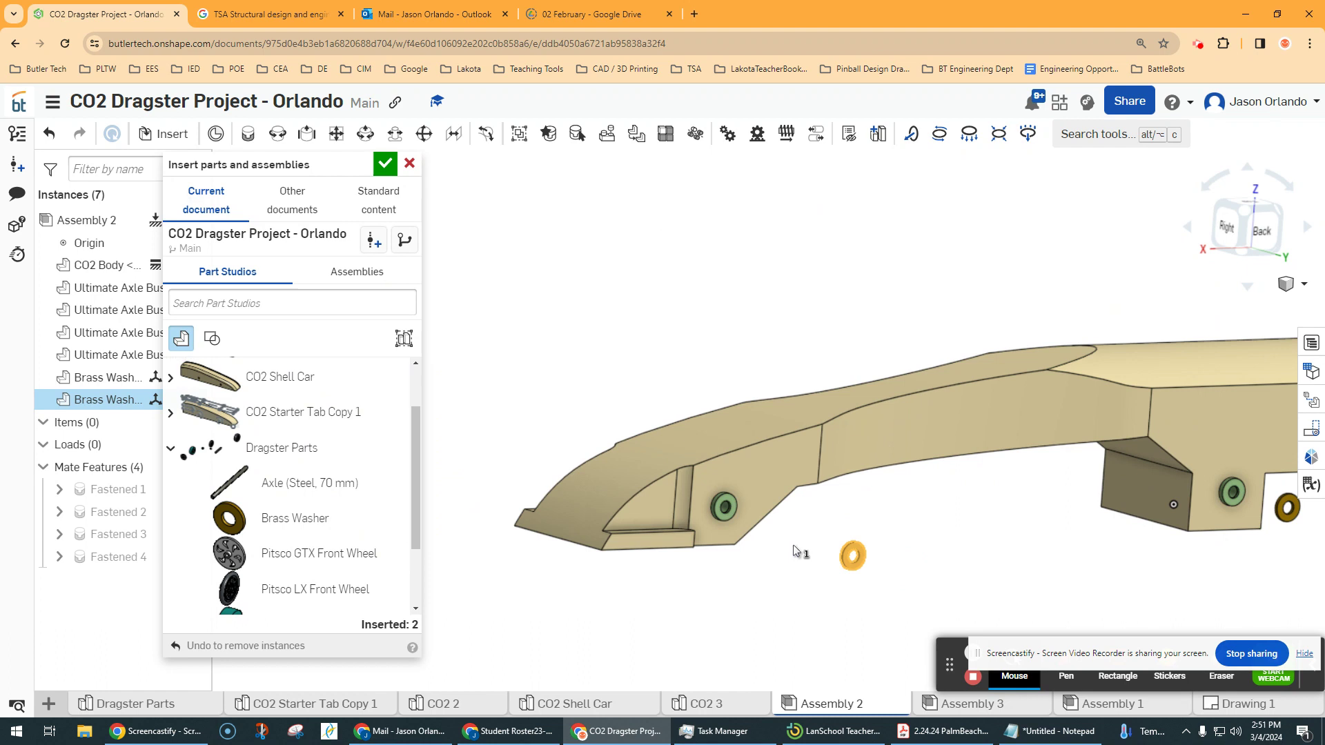
pyautogui.click(350, 523)
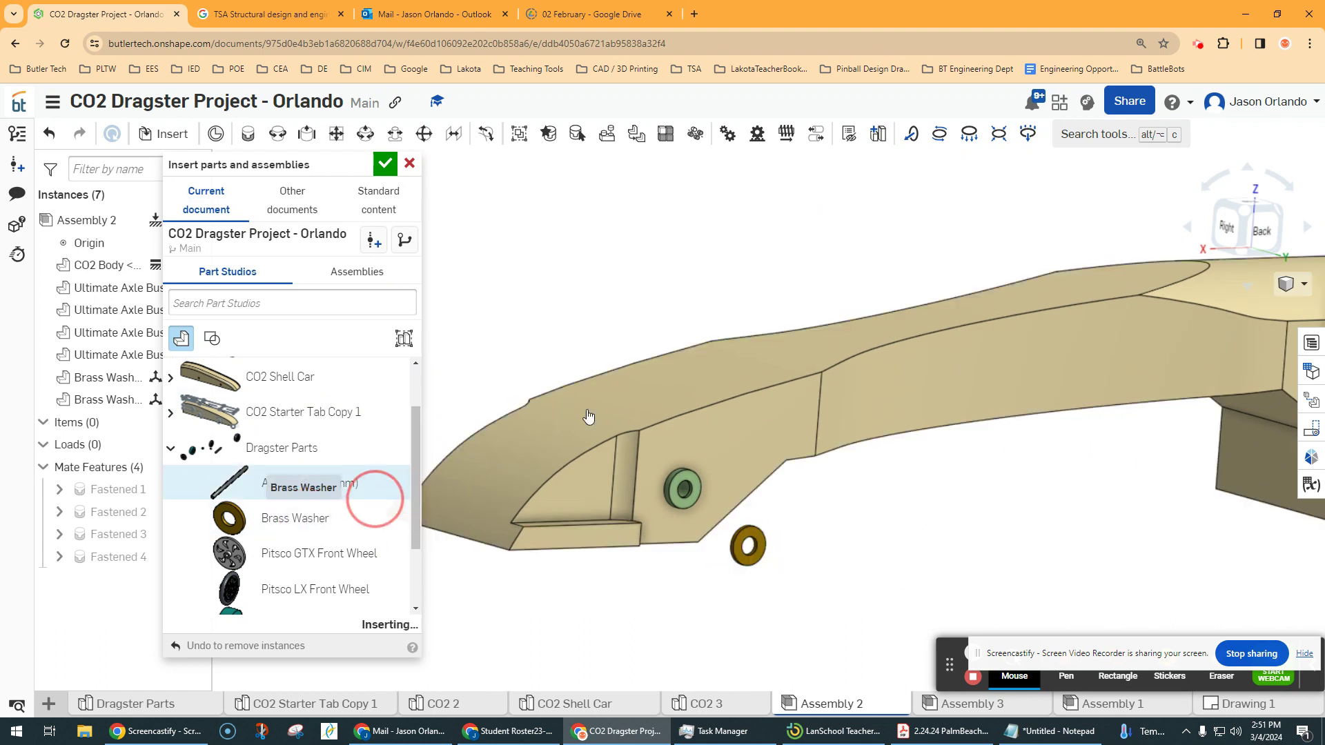
pyautogui.moveTo(630, 396); pyautogui.dragTo(698, 414, button='right')
pyautogui.click(502, 494)
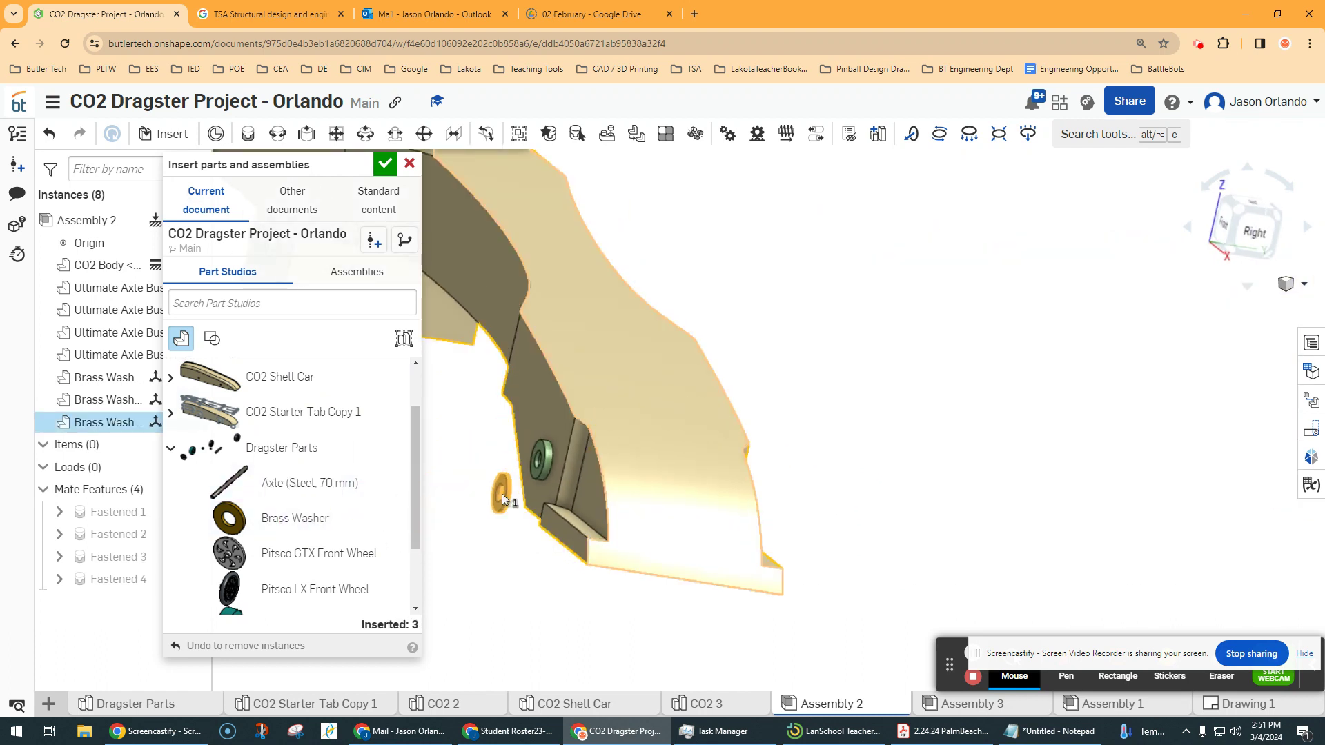
pyautogui.click(321, 515)
pyautogui.moveTo(426, 509); pyautogui.dragTo(494, 399, button='right')
pyautogui.click(481, 397)
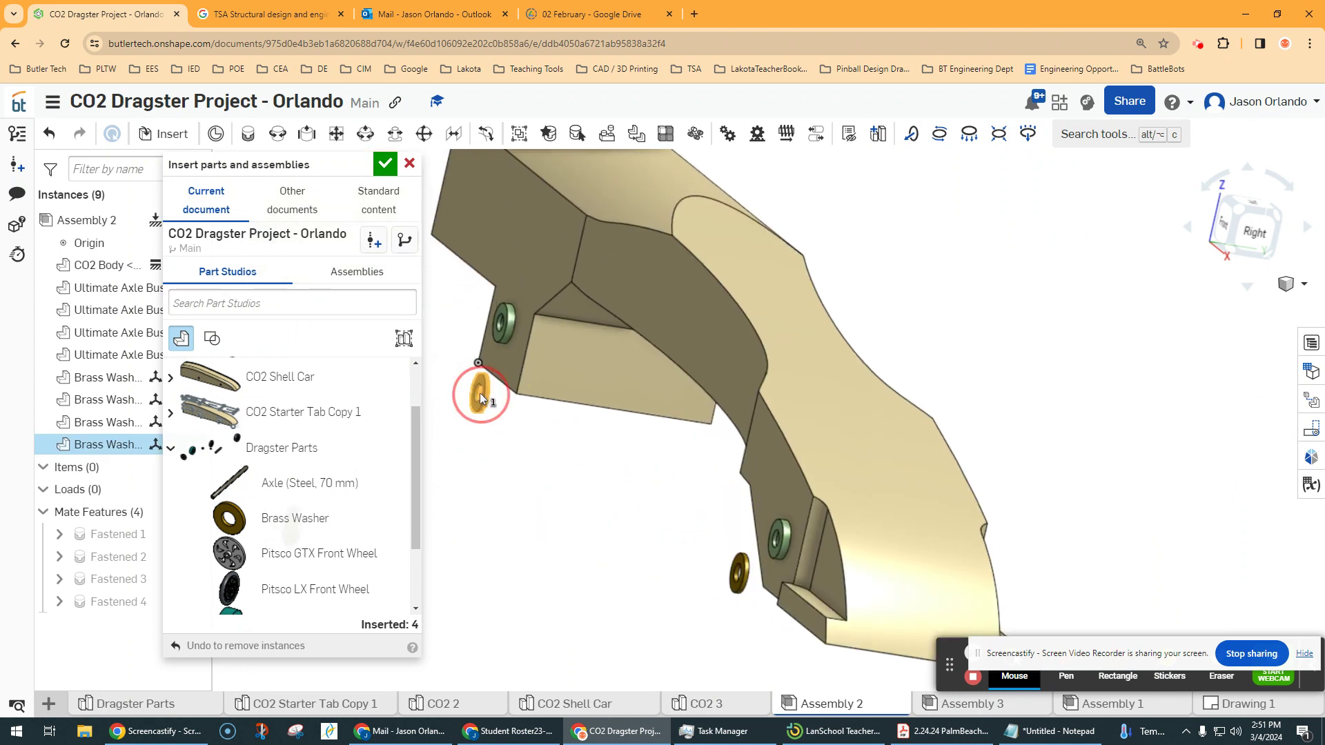
pyautogui.click(386, 164)
pyautogui.scroll(3, 468, 353)
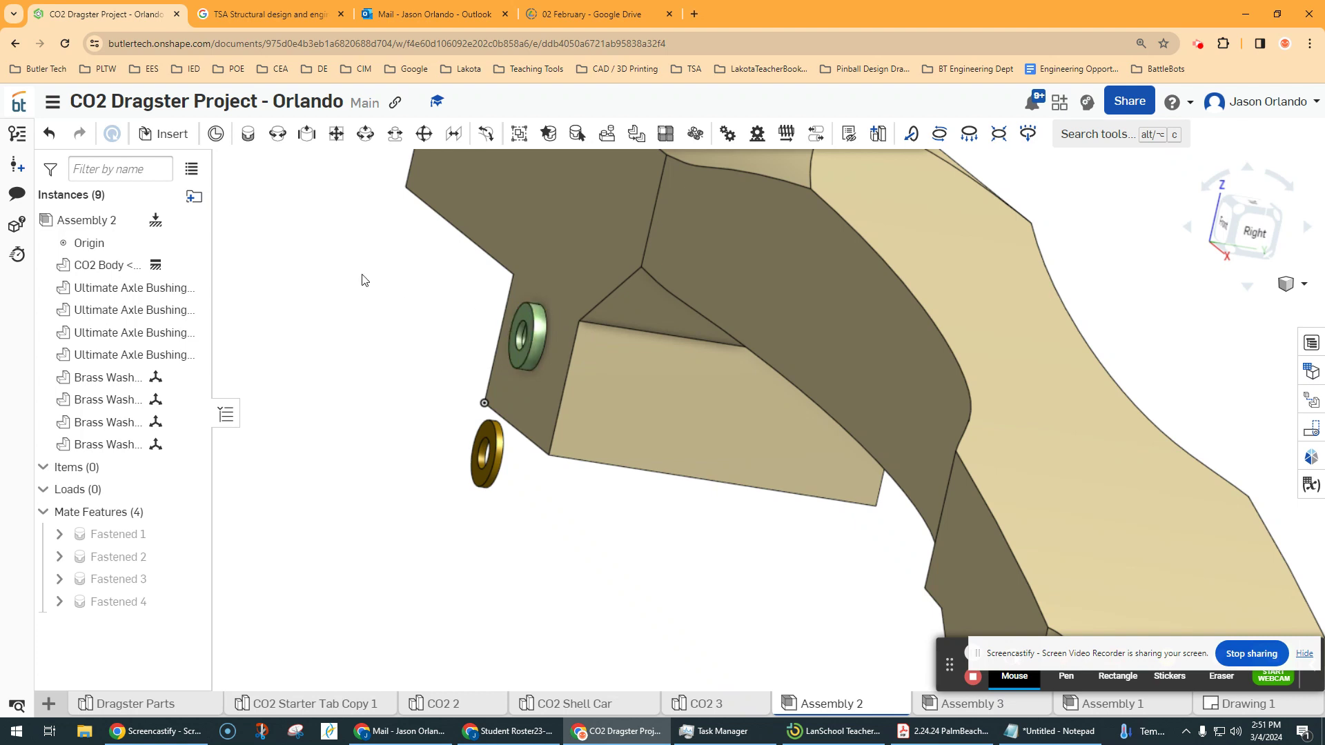
# Mate the lower brass washer to its axle bushing with a flipped Revolute 1.
pyautogui.click(279, 135)
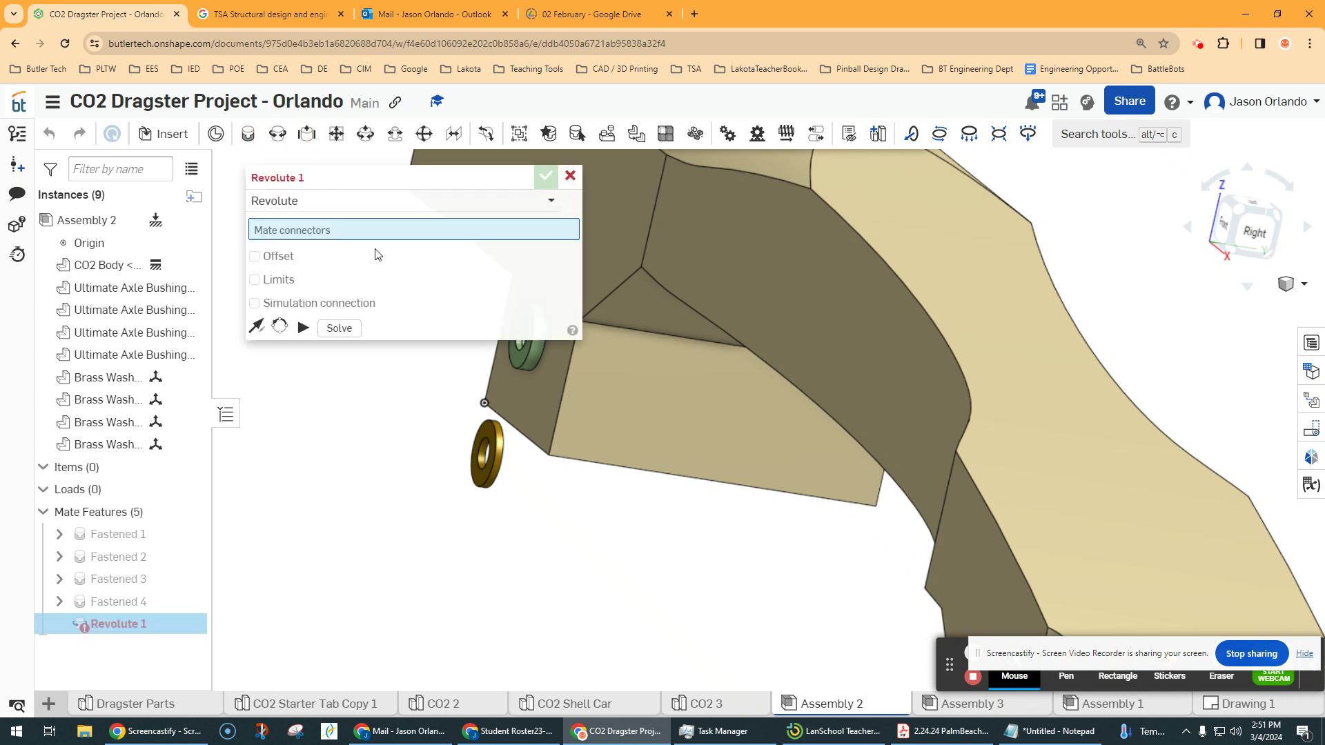
pyautogui.scroll(-5, 422, 435)
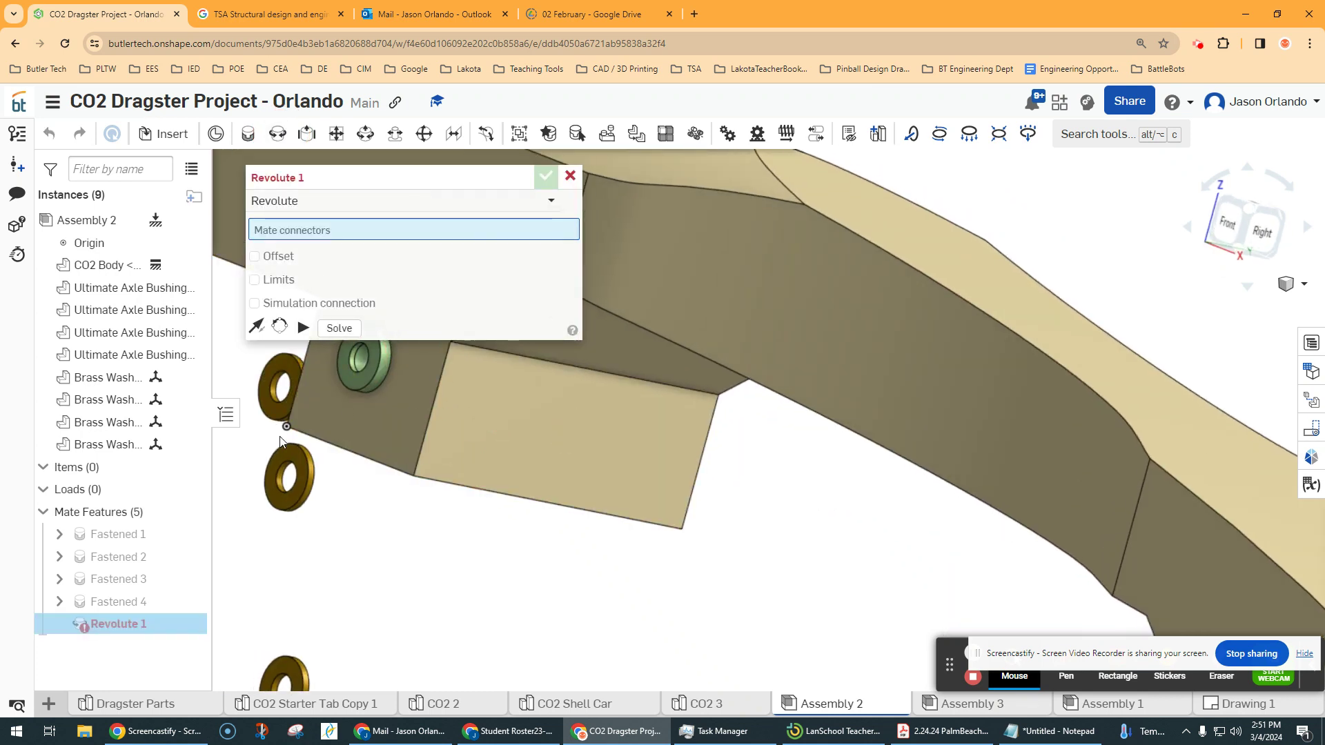
pyautogui.scroll(-2, 428, 524)
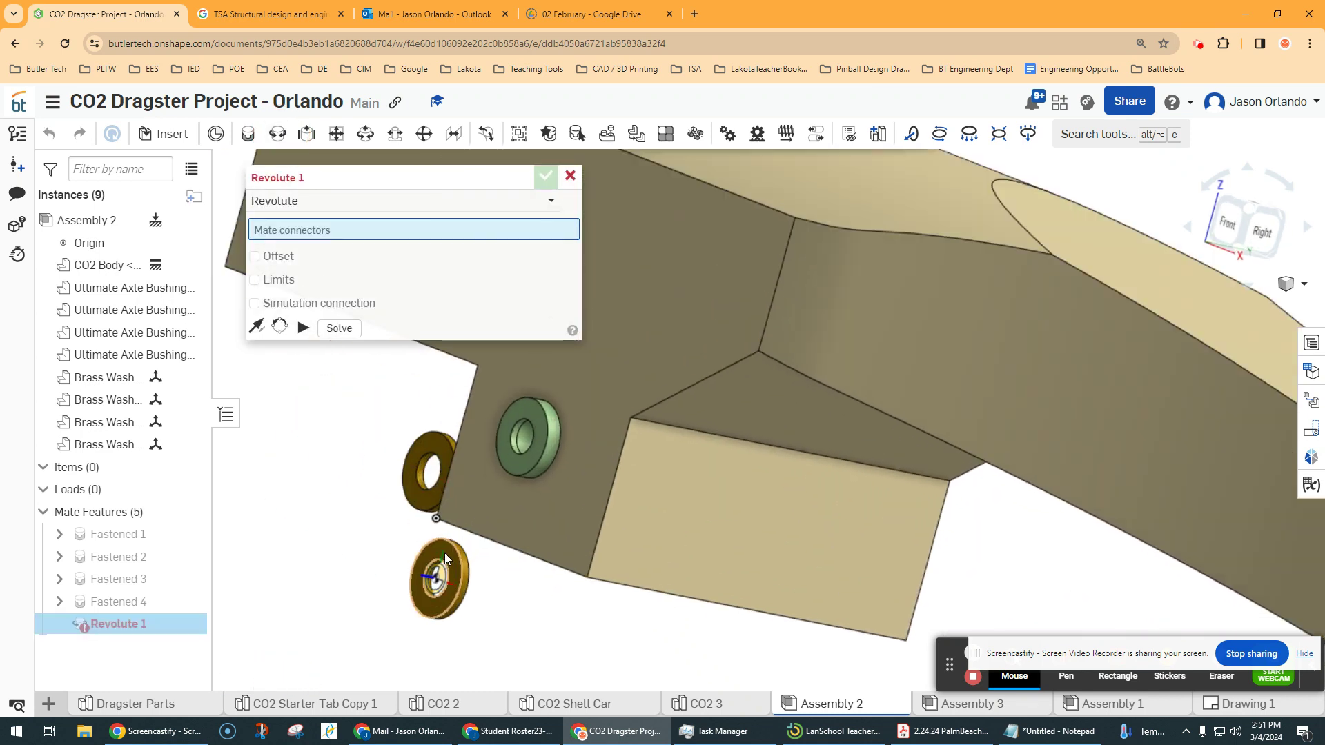
pyautogui.click(434, 516)
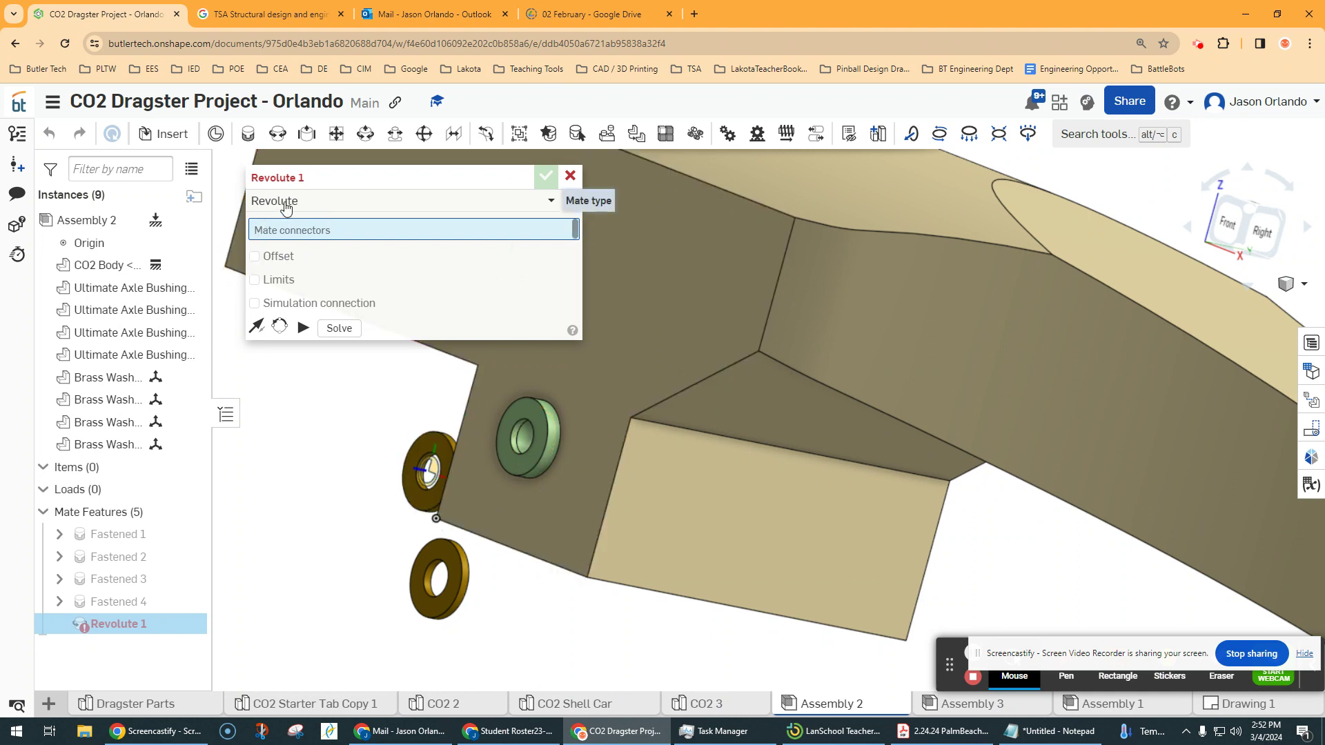
pyautogui.scroll(-5, 517, 424)
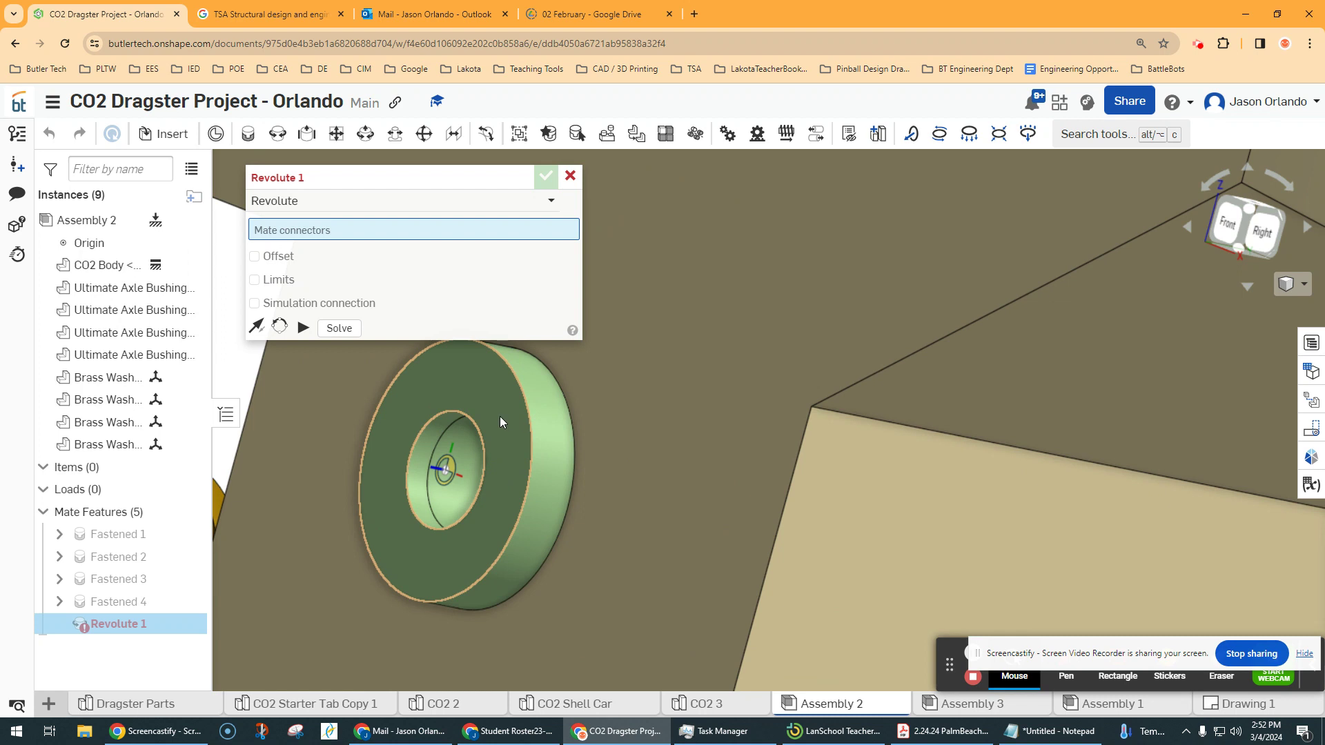
pyautogui.click(499, 400)
pyautogui.scroll(5, 500, 400)
pyautogui.scroll(-3, 435, 491)
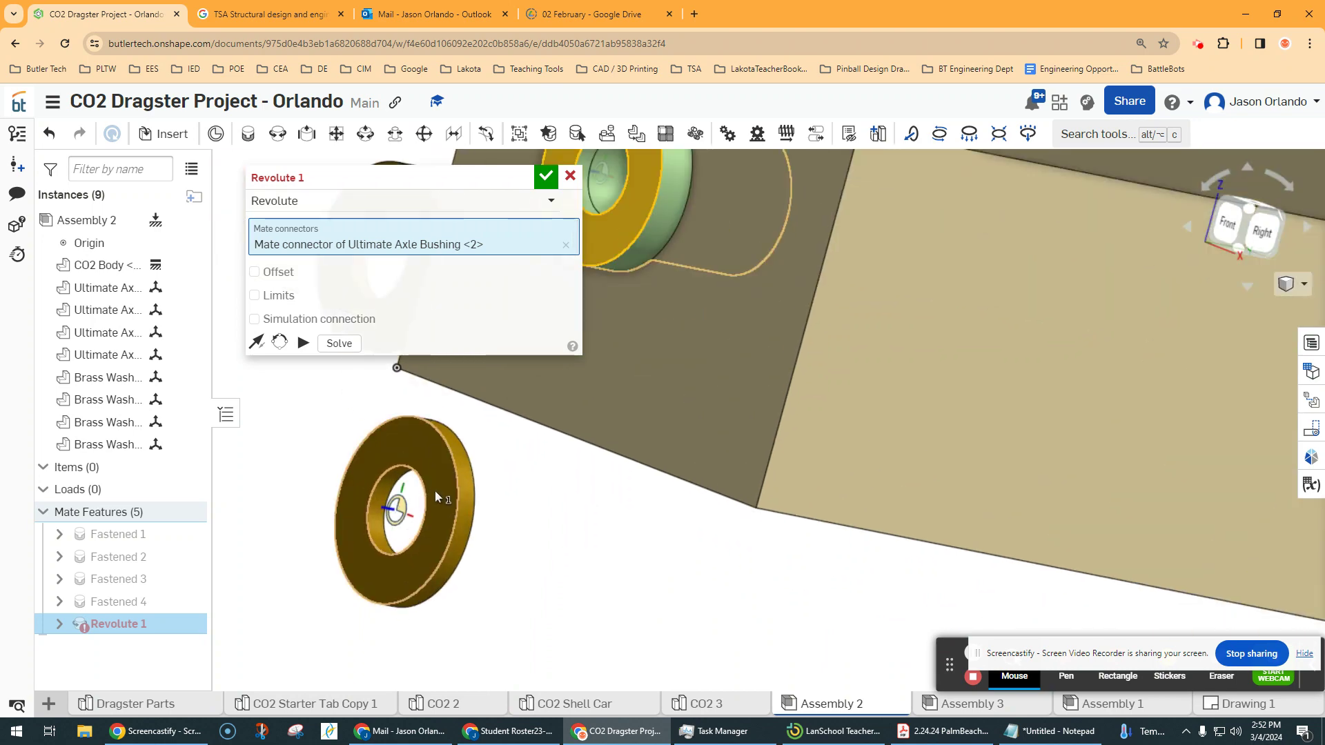
pyautogui.click(439, 484)
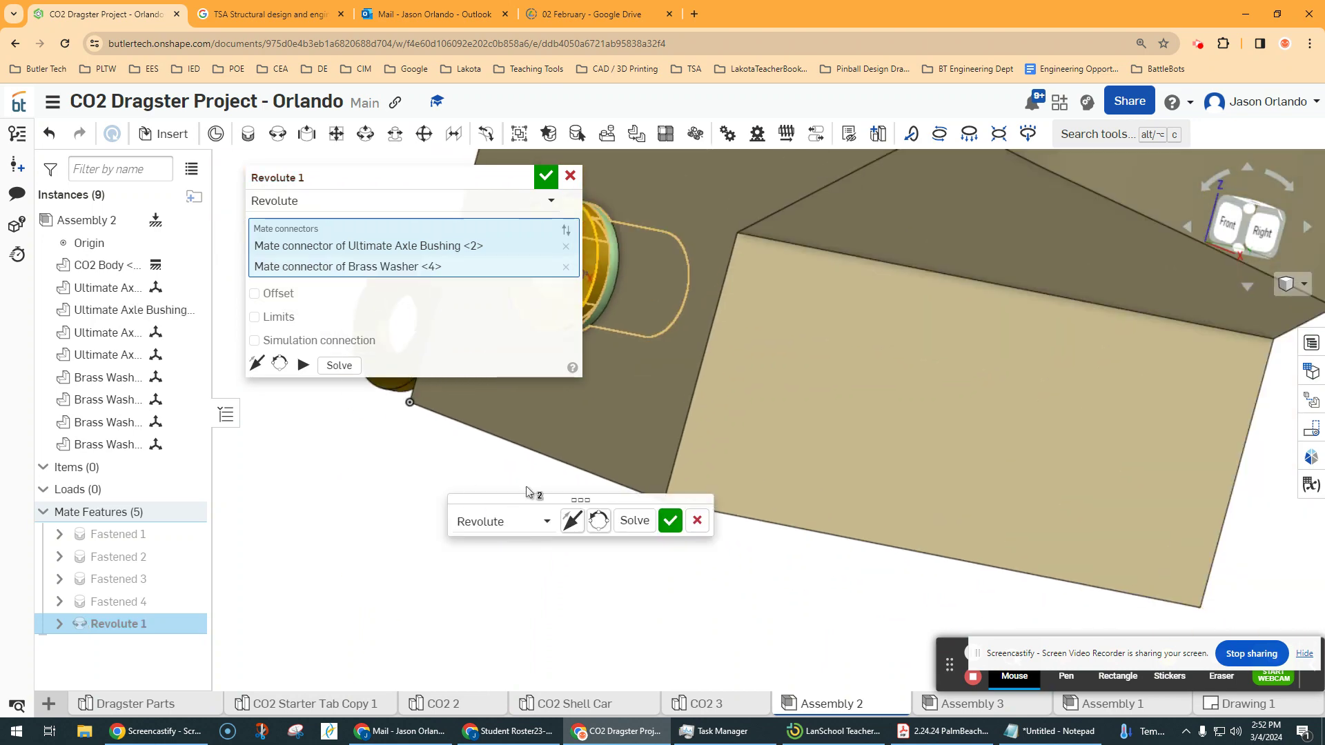
pyautogui.scroll(-5, 721, 470)
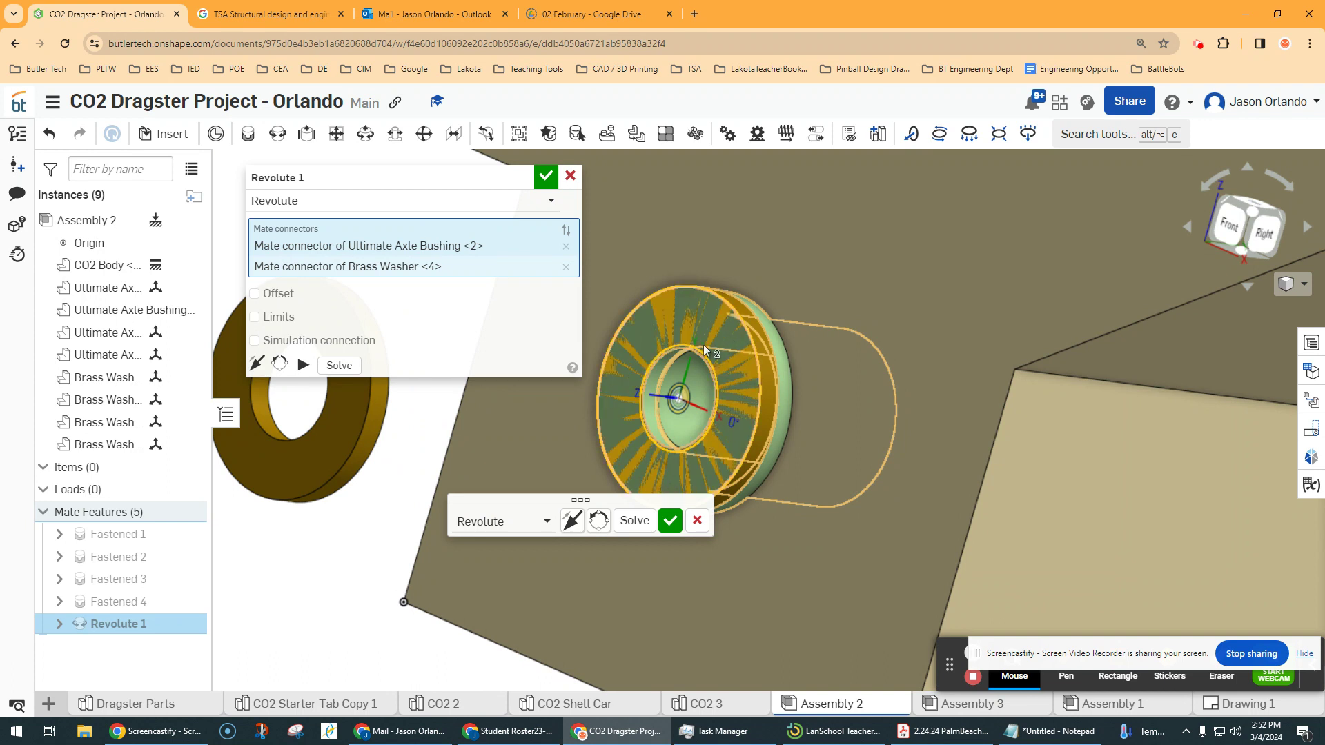
pyautogui.click(577, 526)
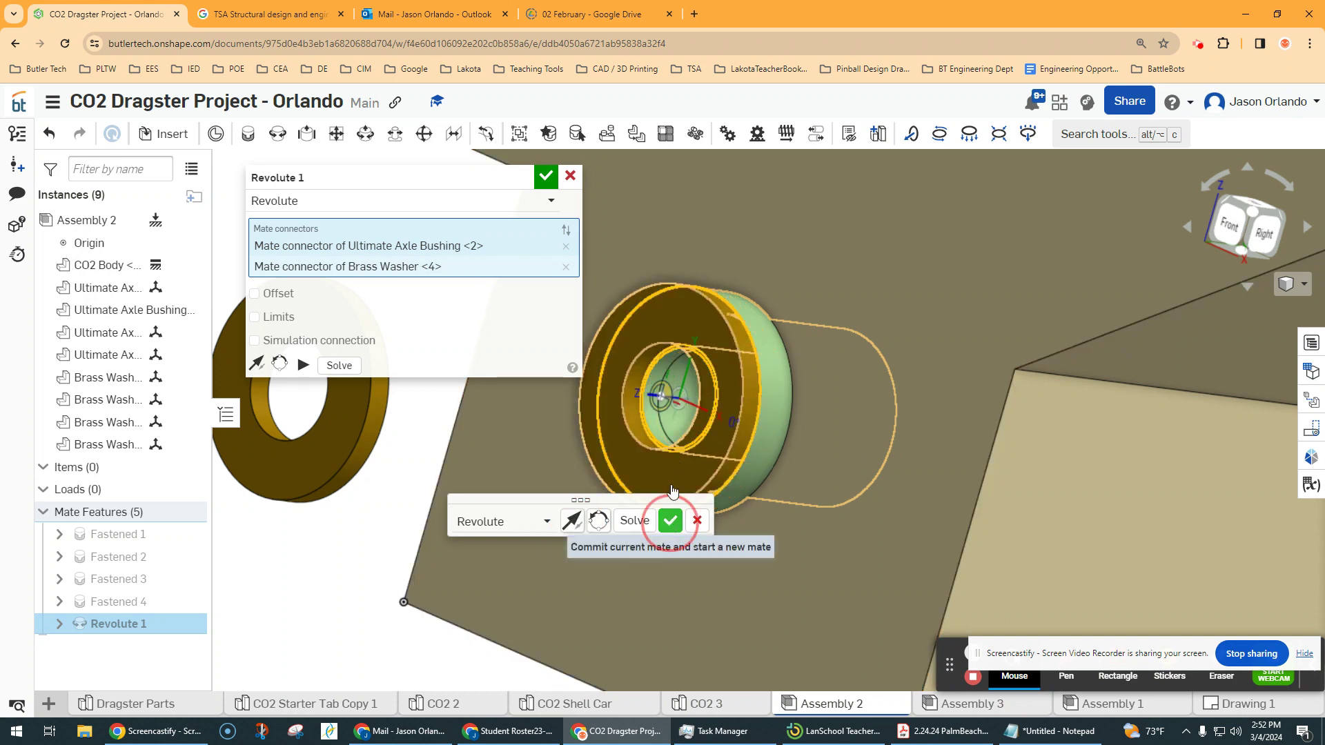
pyautogui.click(670, 521)
# Join a second brass washer to its matching bushing with Revolute 2.
pyautogui.scroll(-4, 674, 469)
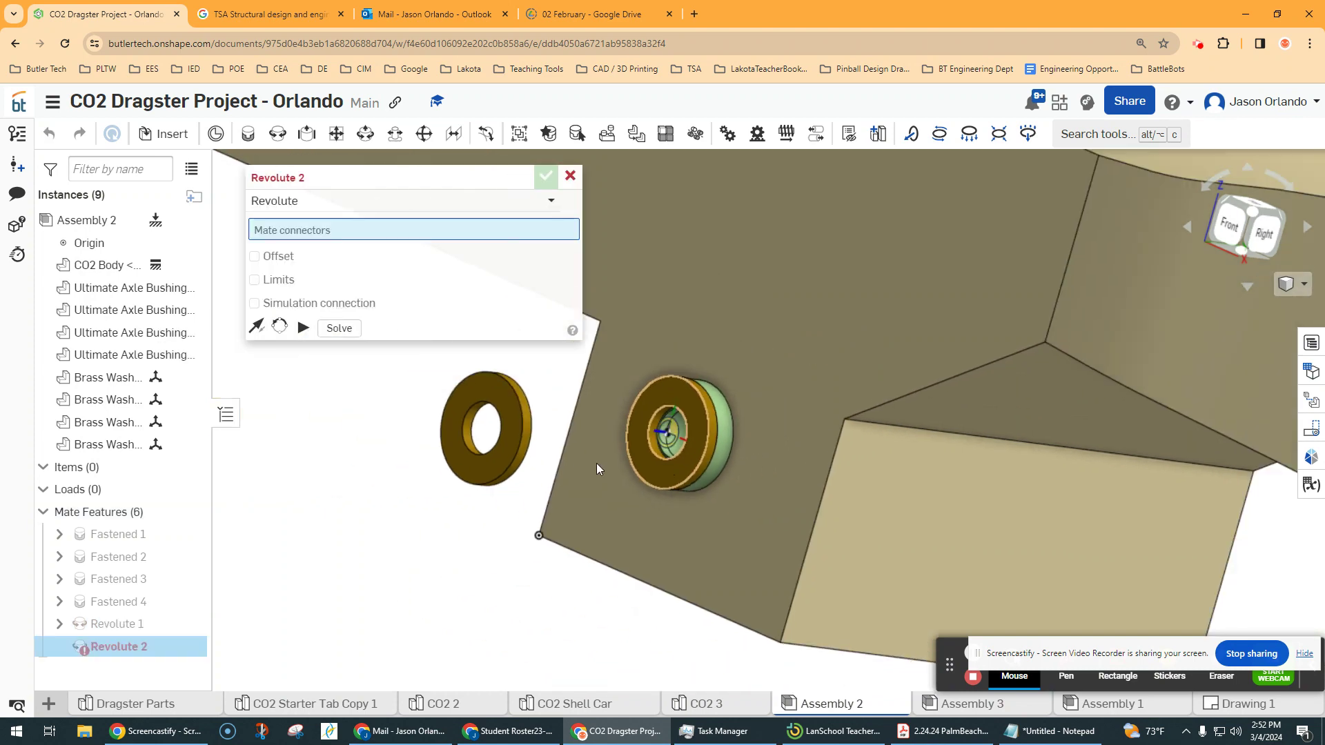
pyautogui.click(509, 449)
pyautogui.scroll(-6, 506, 438)
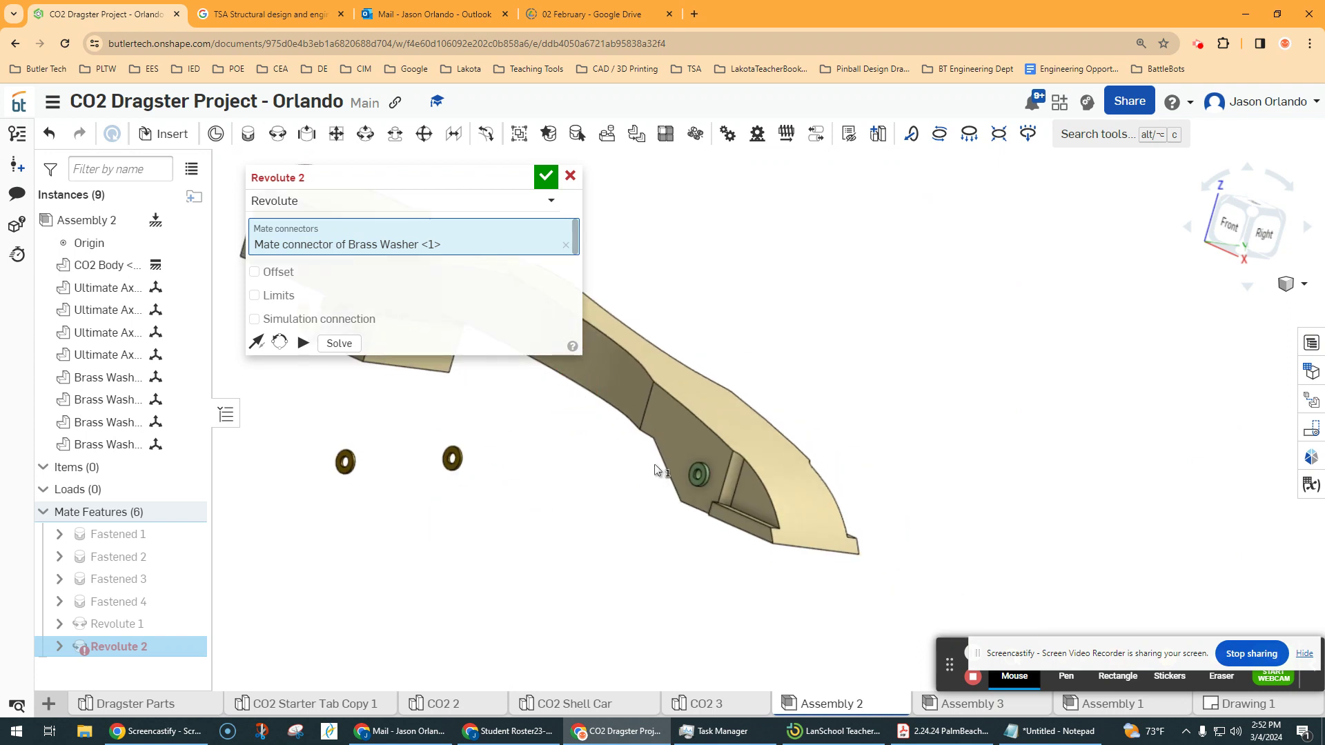
pyautogui.scroll(8, 706, 478)
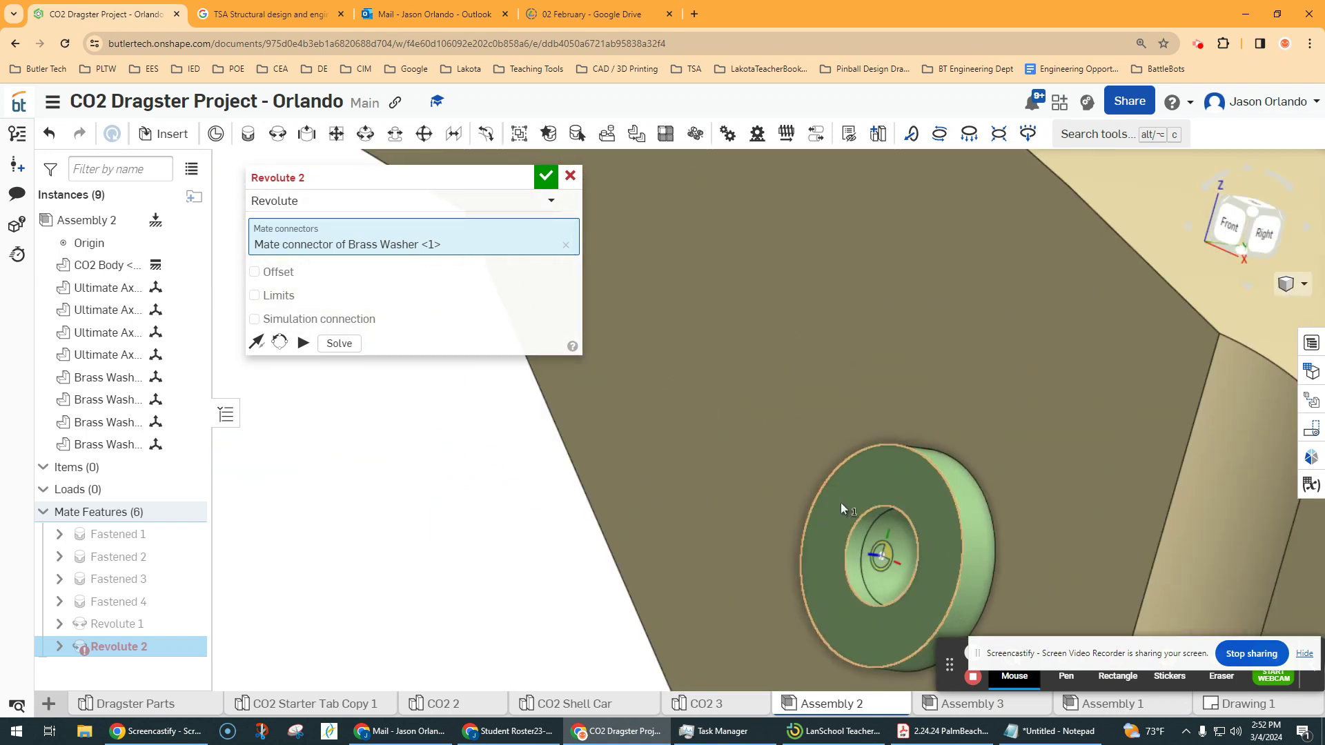
pyautogui.click(841, 504)
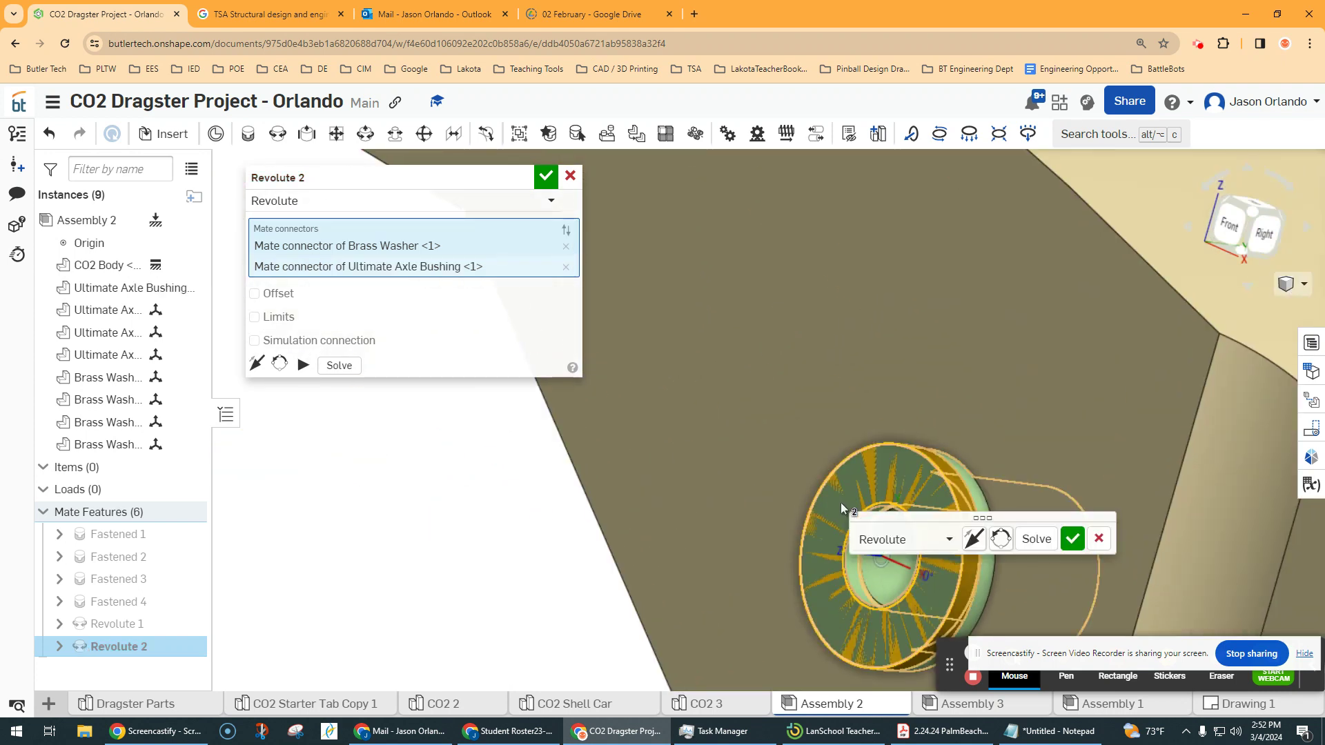
pyautogui.click(1073, 539)
pyautogui.scroll(-10, 645, 449)
pyautogui.press('r')
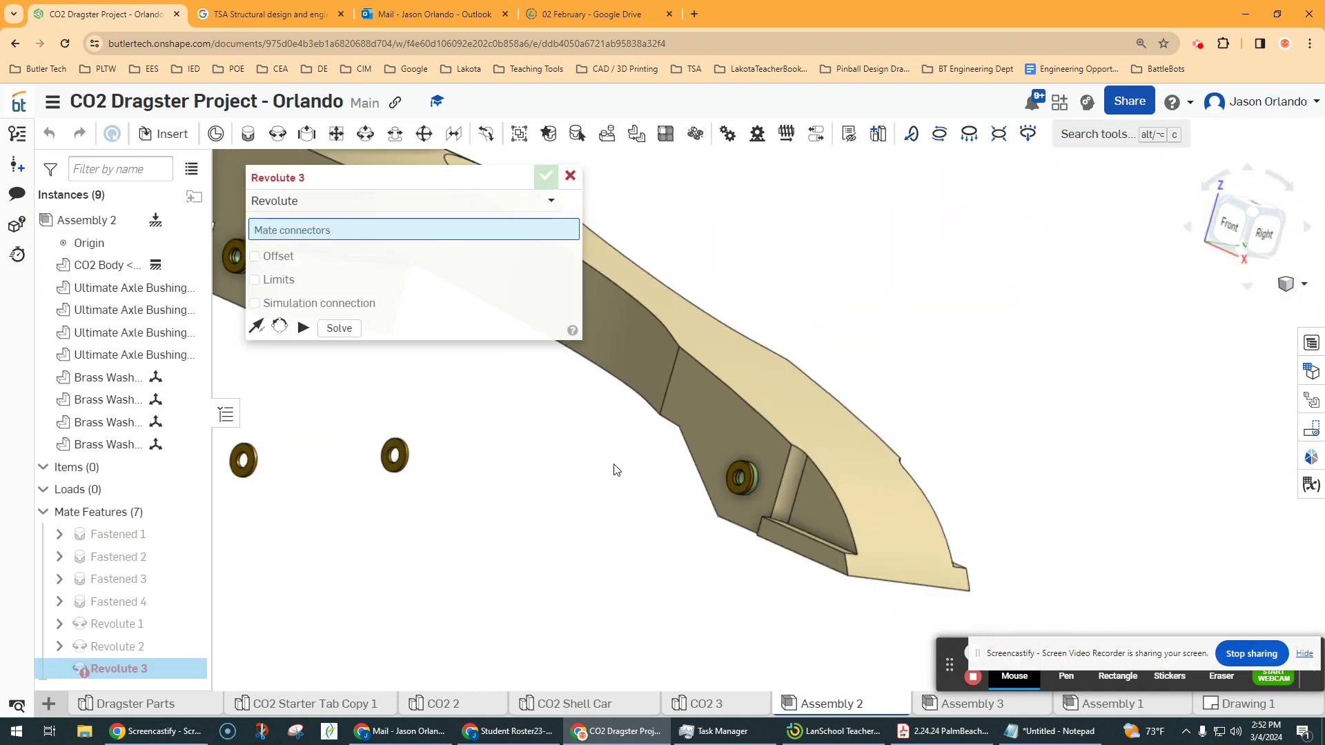
# Create Revolute 3 between the third washer and its axle bushing.
pyautogui.scroll(5, 373, 449)
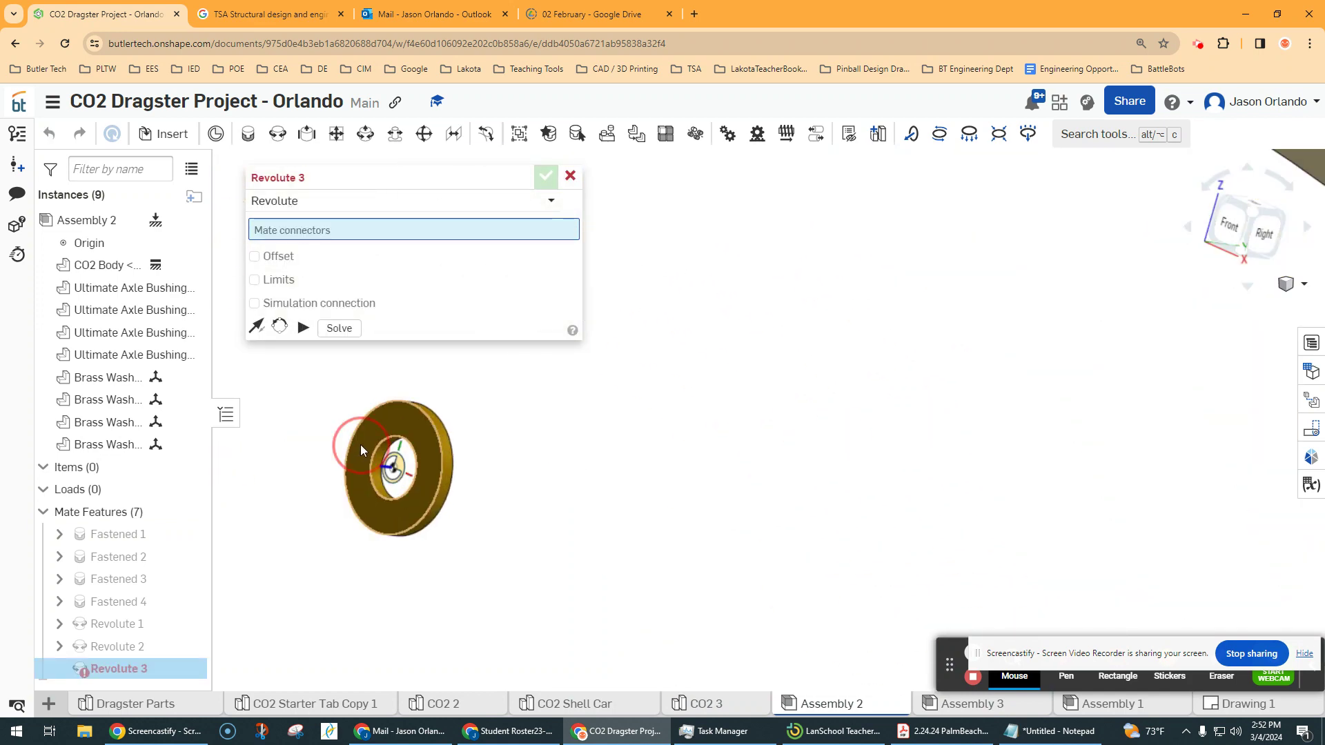
pyautogui.click(361, 446)
pyautogui.scroll(-5, 374, 454)
pyautogui.moveTo(562, 449); pyautogui.dragTo(566, 482, button='right')
pyautogui.scroll(5, 592, 478)
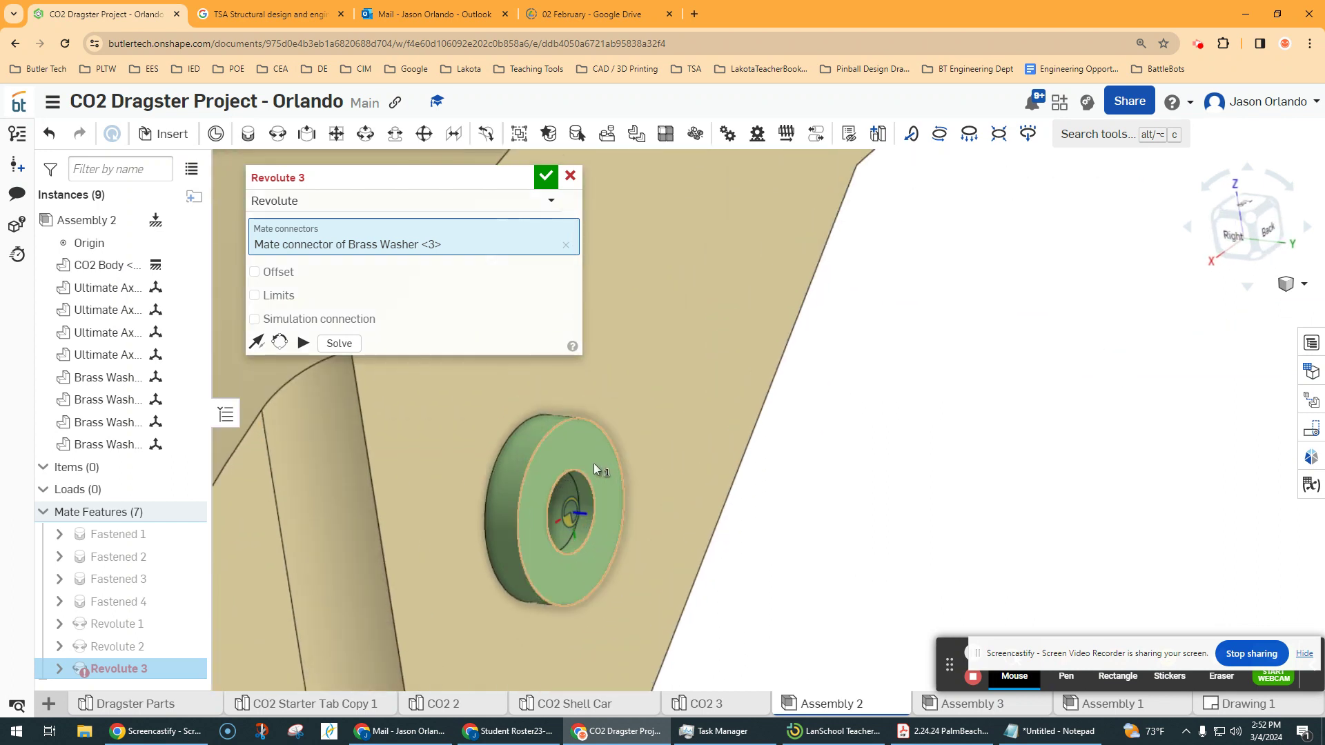
pyautogui.click(595, 465)
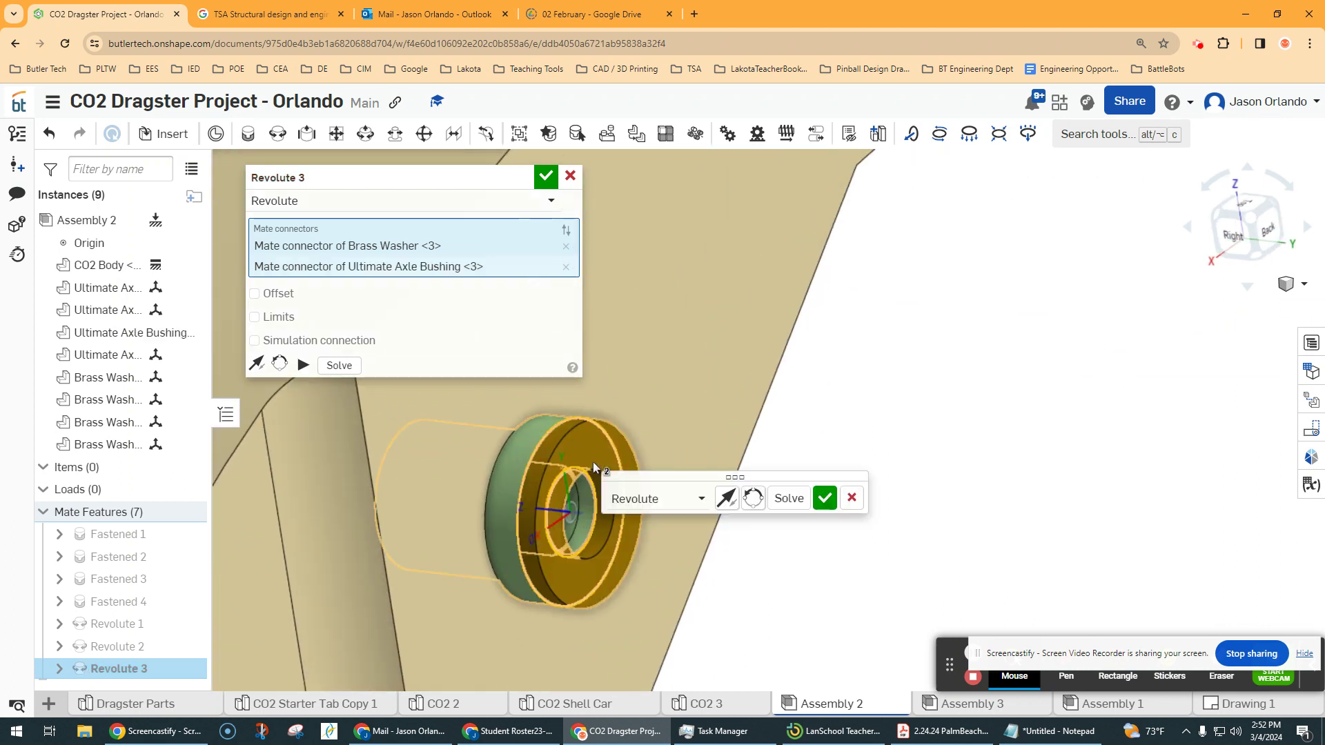
pyautogui.click(832, 507)
# Join the fourth washer to its axle bushing with a flipped Revolute 4.
pyautogui.scroll(-5, 817, 504)
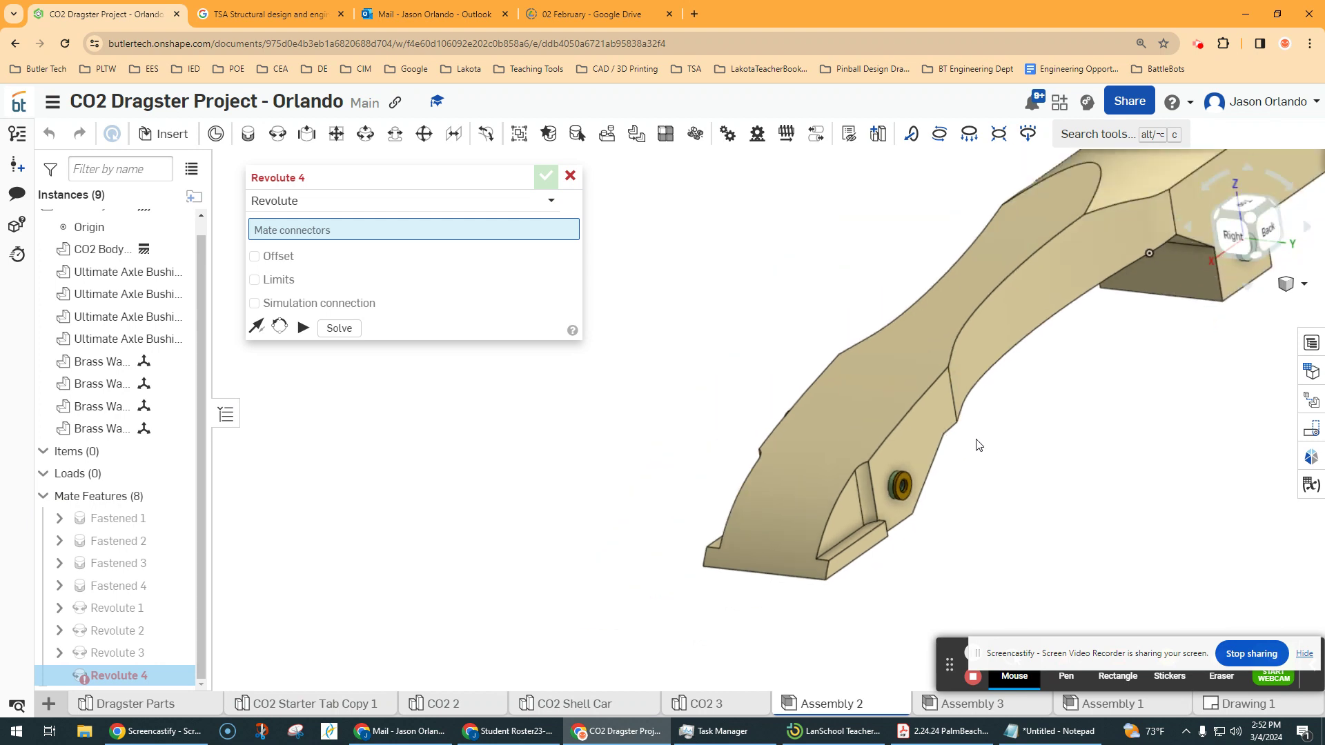
pyautogui.scroll(-5, 799, 474)
pyautogui.moveTo(798, 473); pyautogui.dragTo(753, 476, button='right')
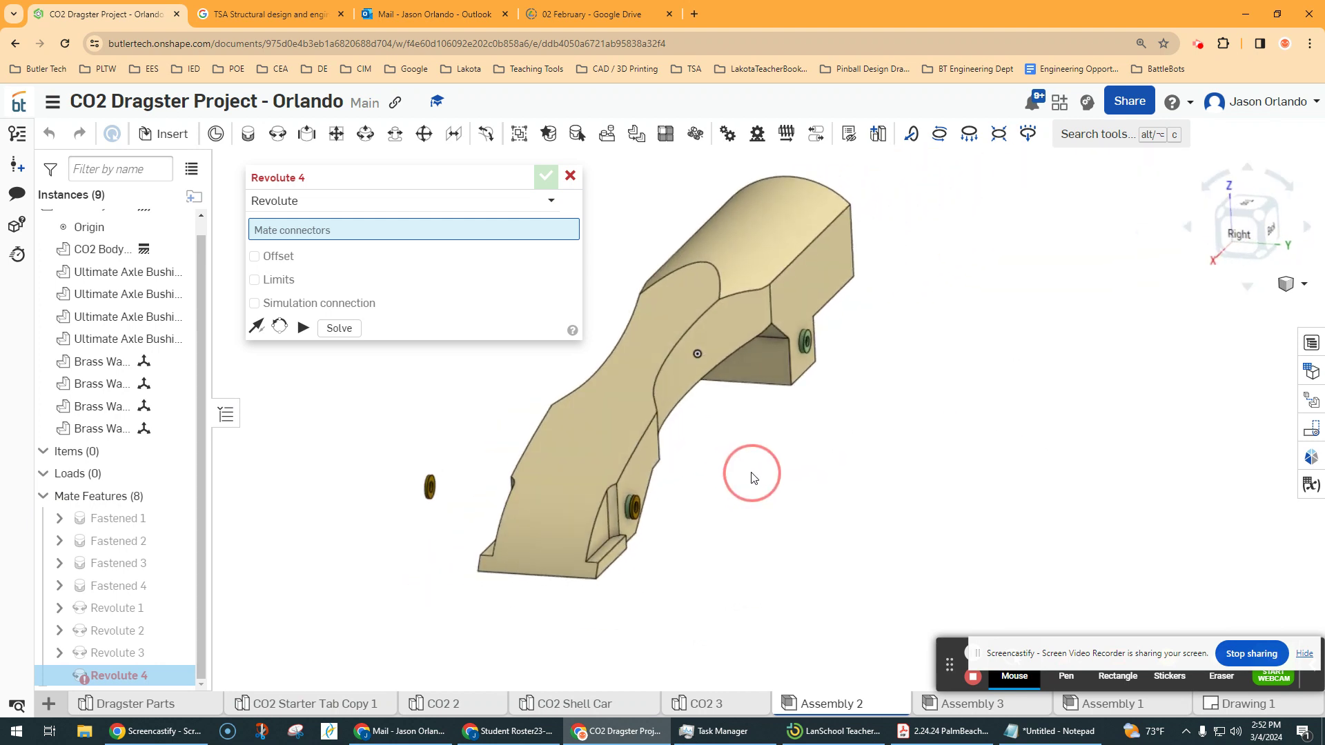
pyautogui.scroll(6, 494, 470)
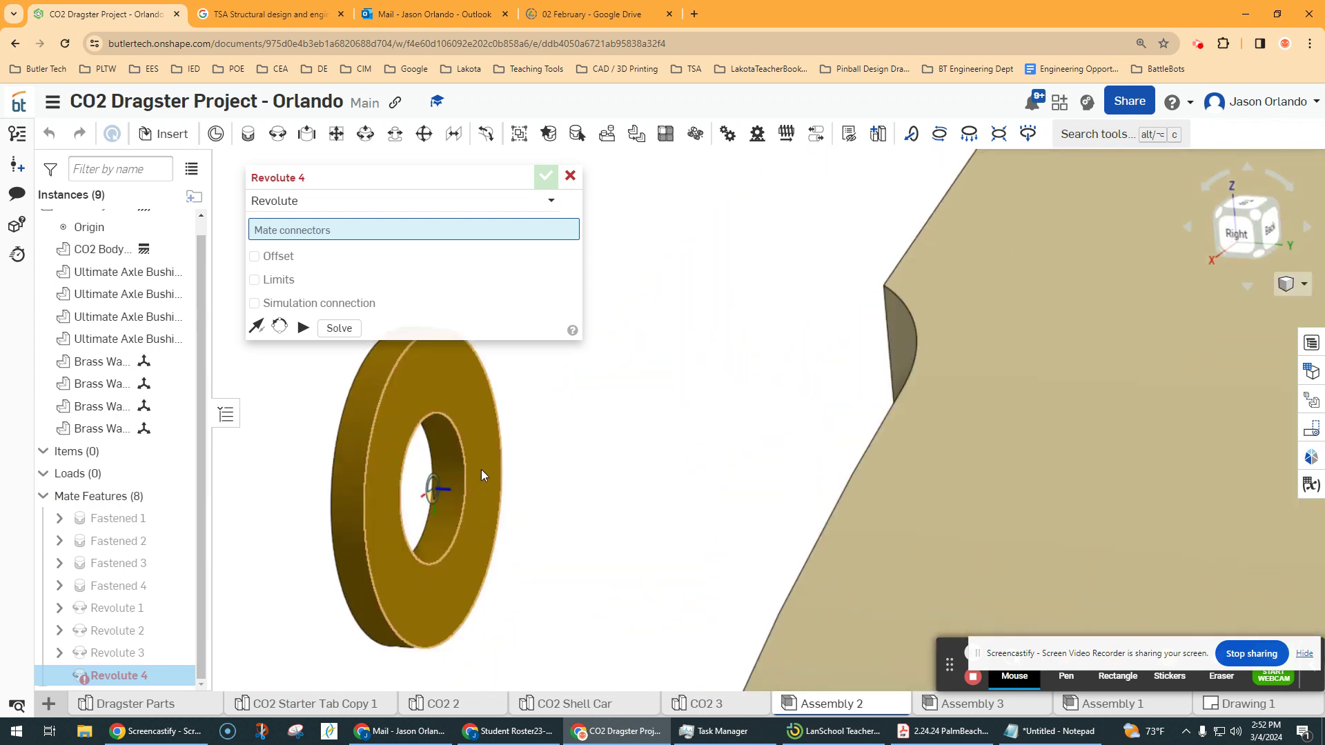
pyautogui.click(482, 470)
pyautogui.scroll(-8, 482, 469)
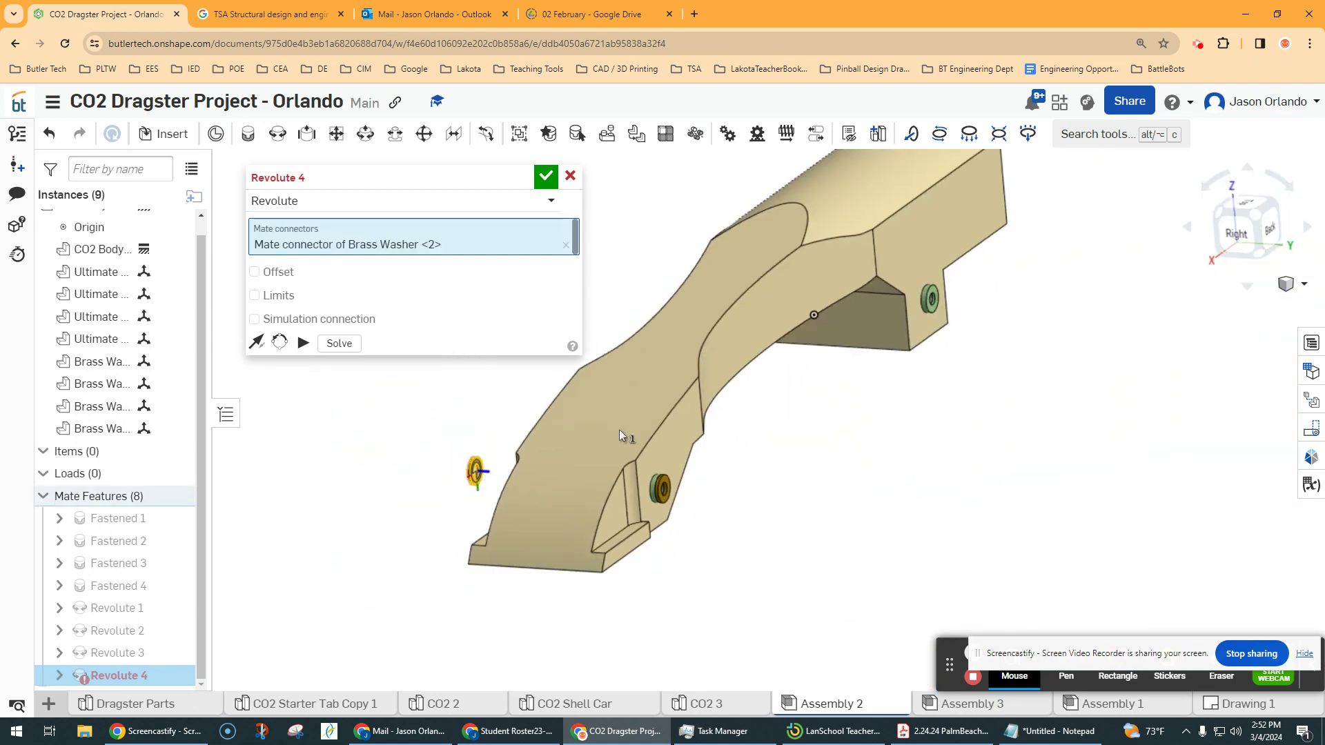
pyautogui.scroll(10, 864, 326)
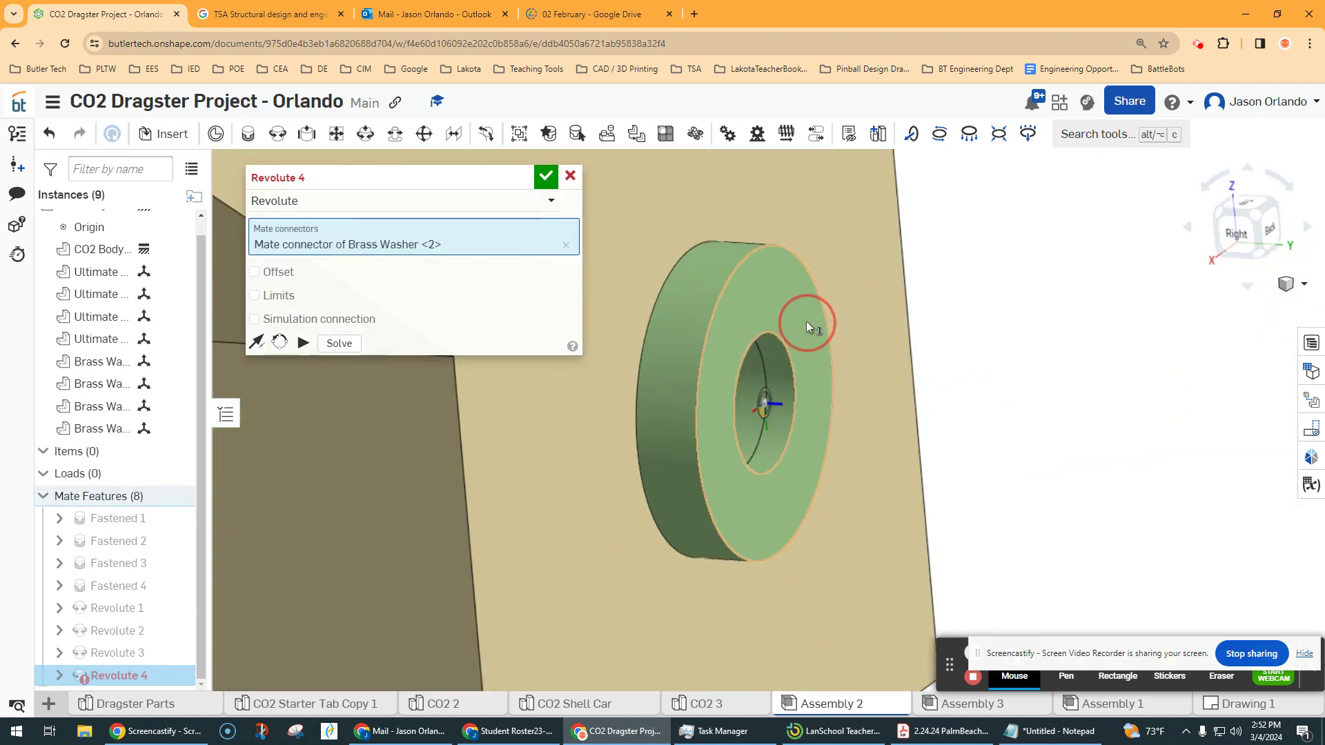
pyautogui.click(807, 325)
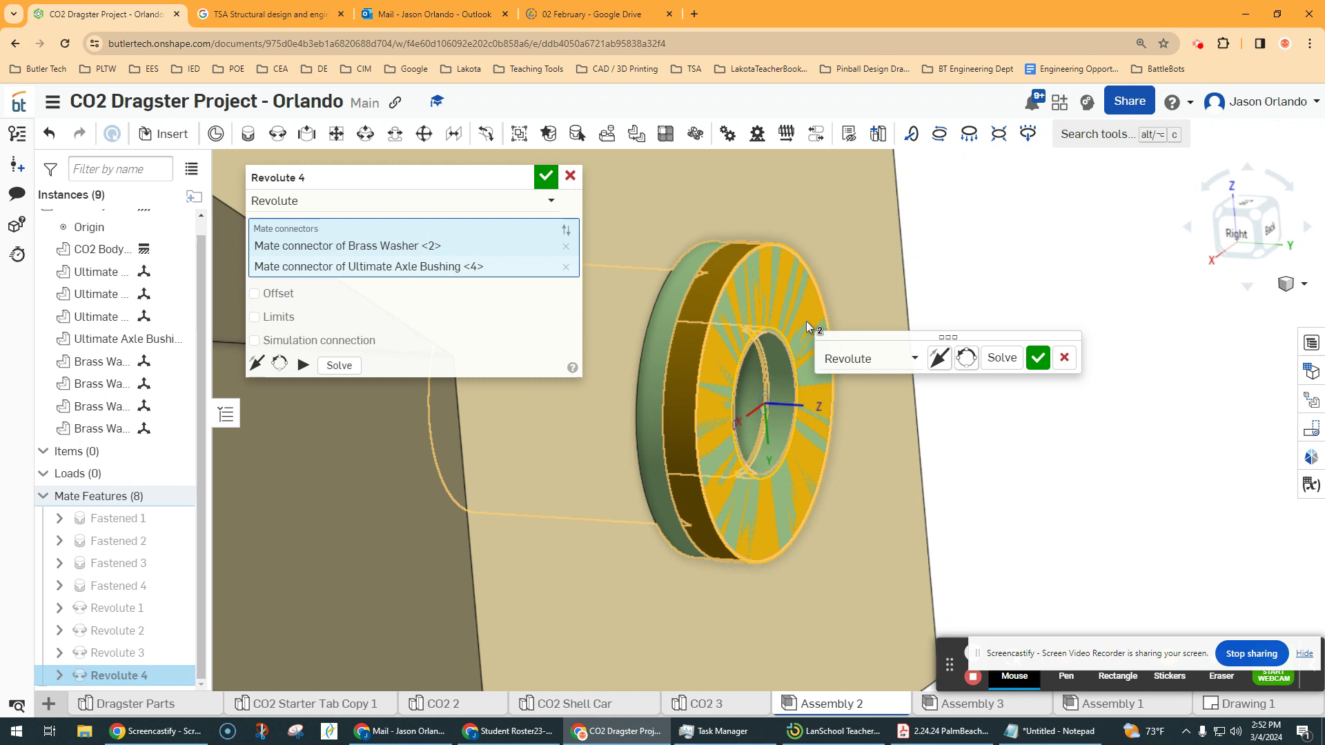
pyautogui.click(977, 364)
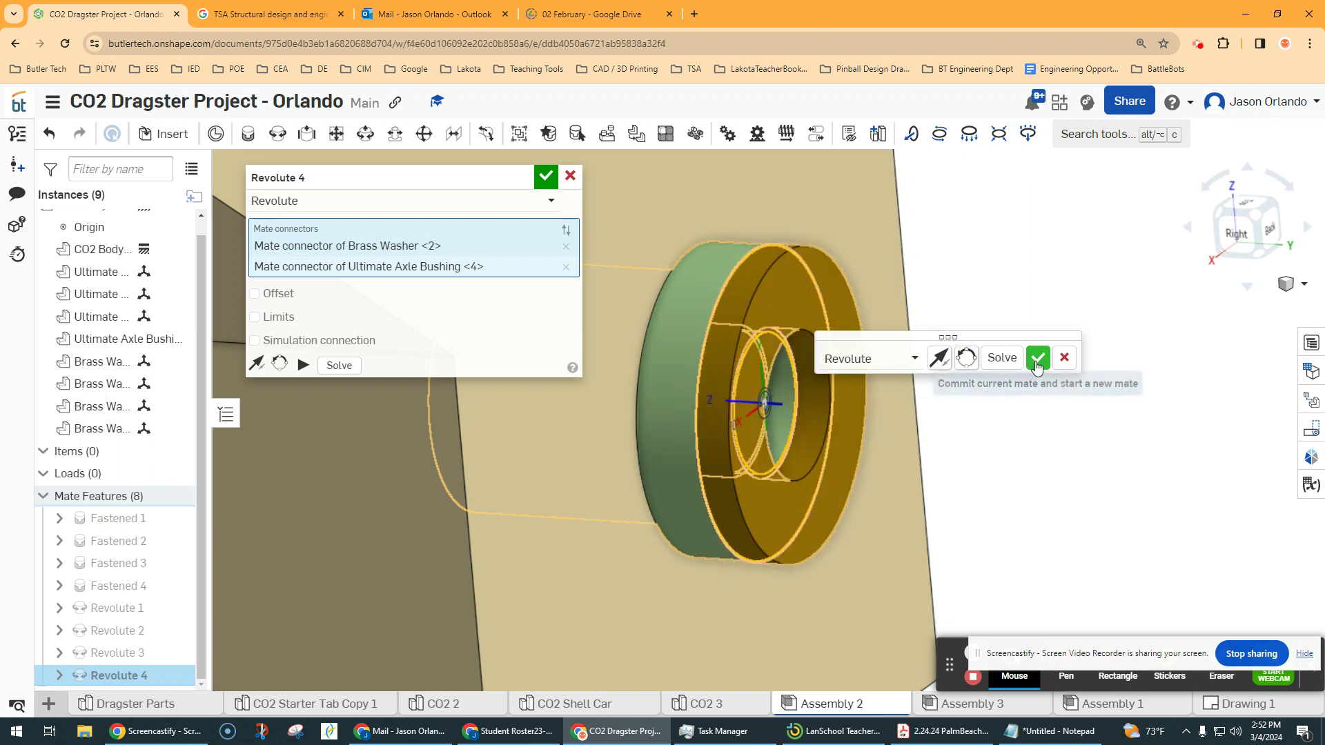
pyautogui.click(1037, 358)
pyautogui.scroll(-8, 940, 373)
pyautogui.scroll(-3, 940, 374)
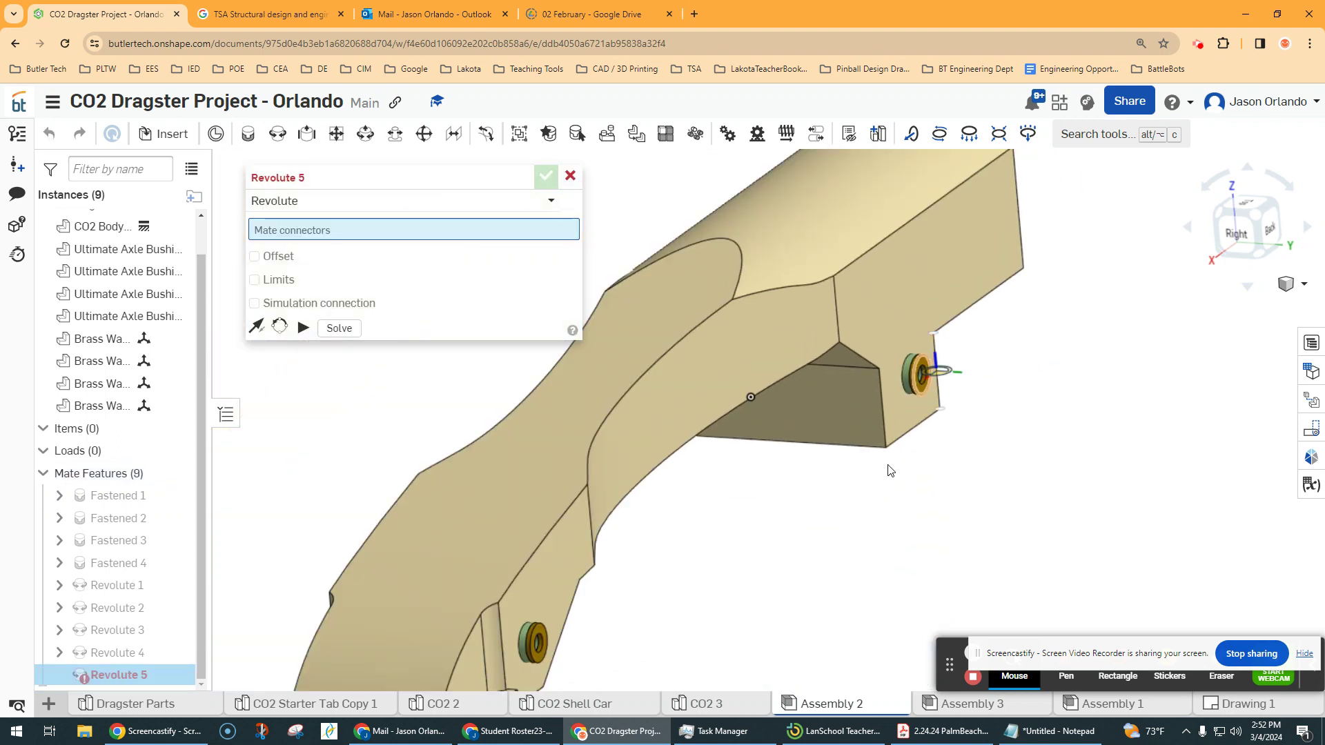
# Insert two Axle (Steel, 70 mm) parts from Dragster Parts beside and below the body.
pyautogui.scroll(-4, 814, 483)
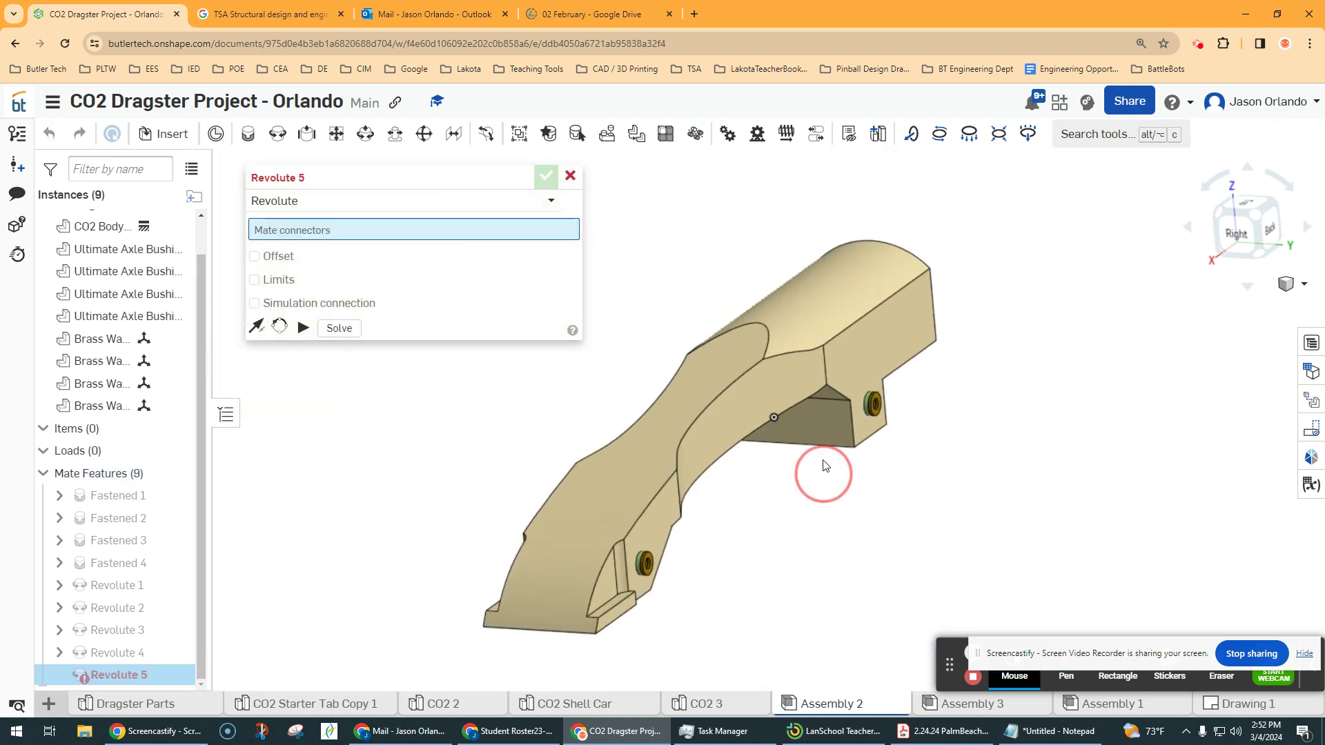
pyautogui.click(185, 138)
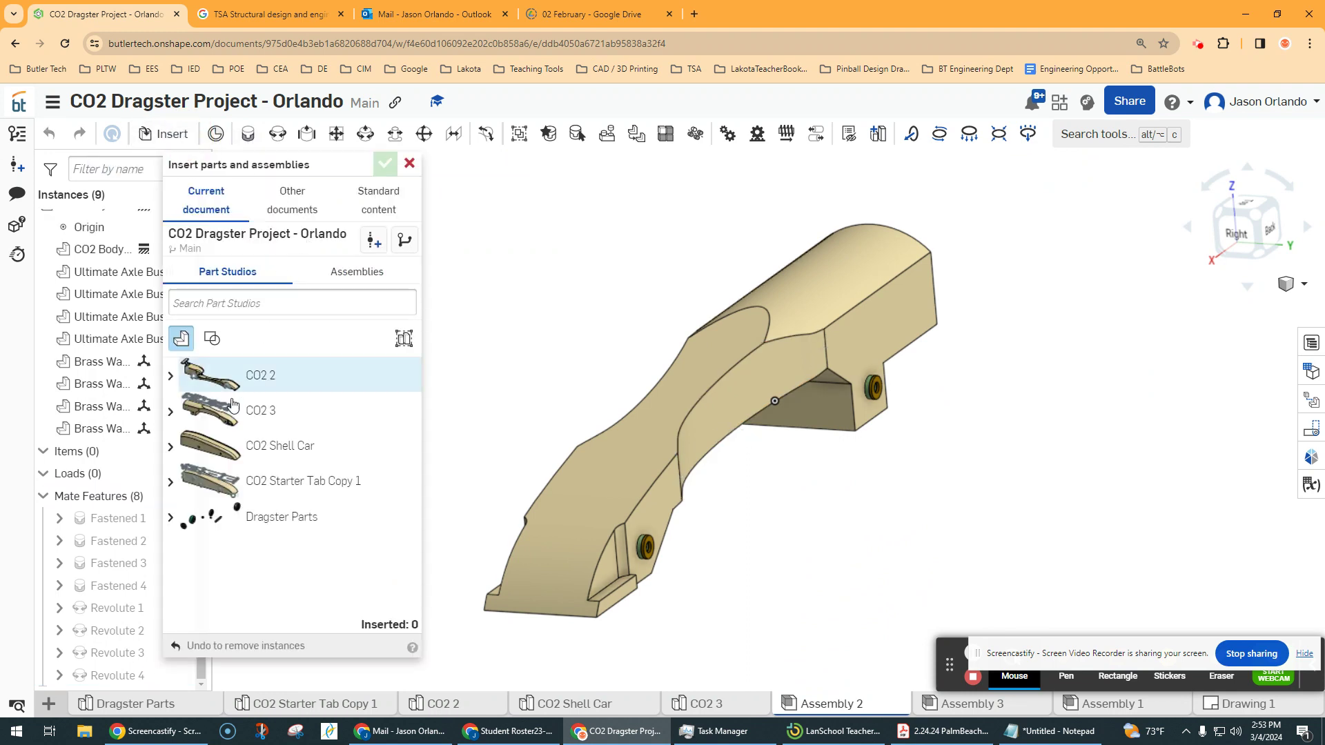
pyautogui.click(170, 517)
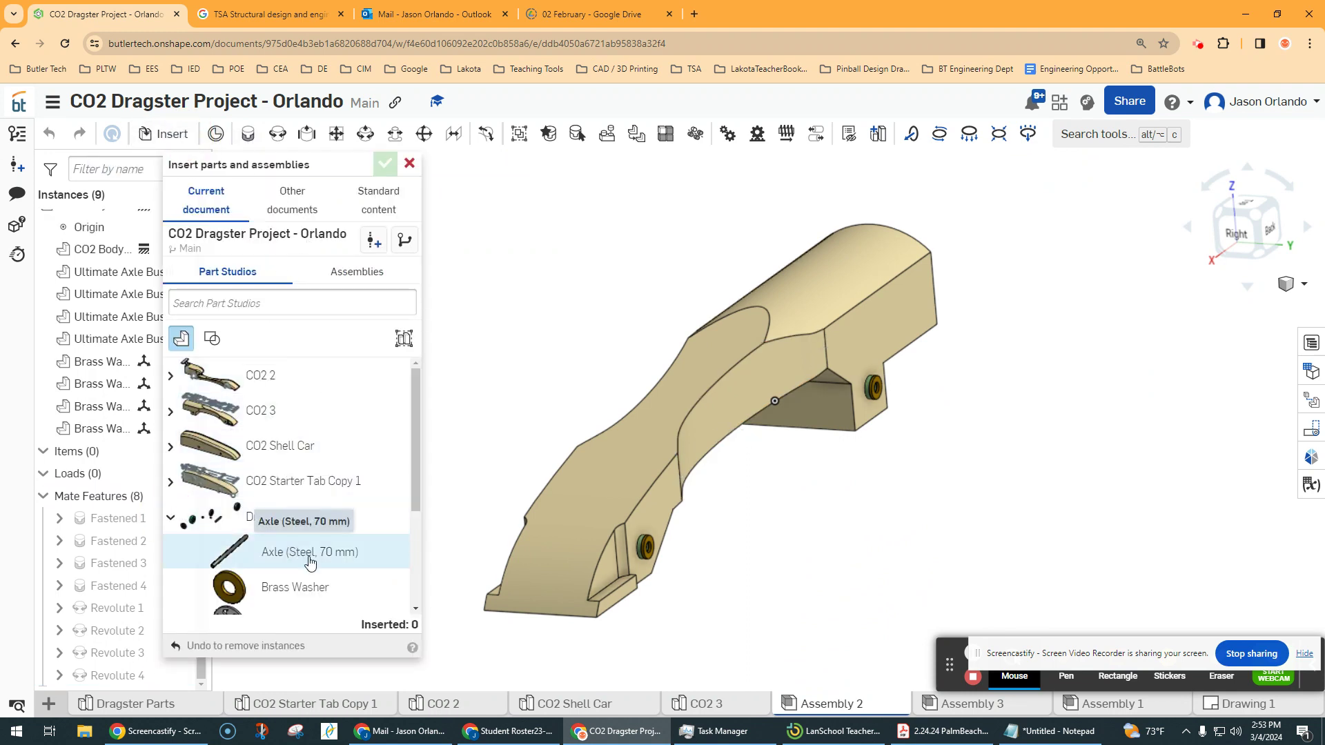
pyautogui.click(290, 552)
pyautogui.click(988, 444)
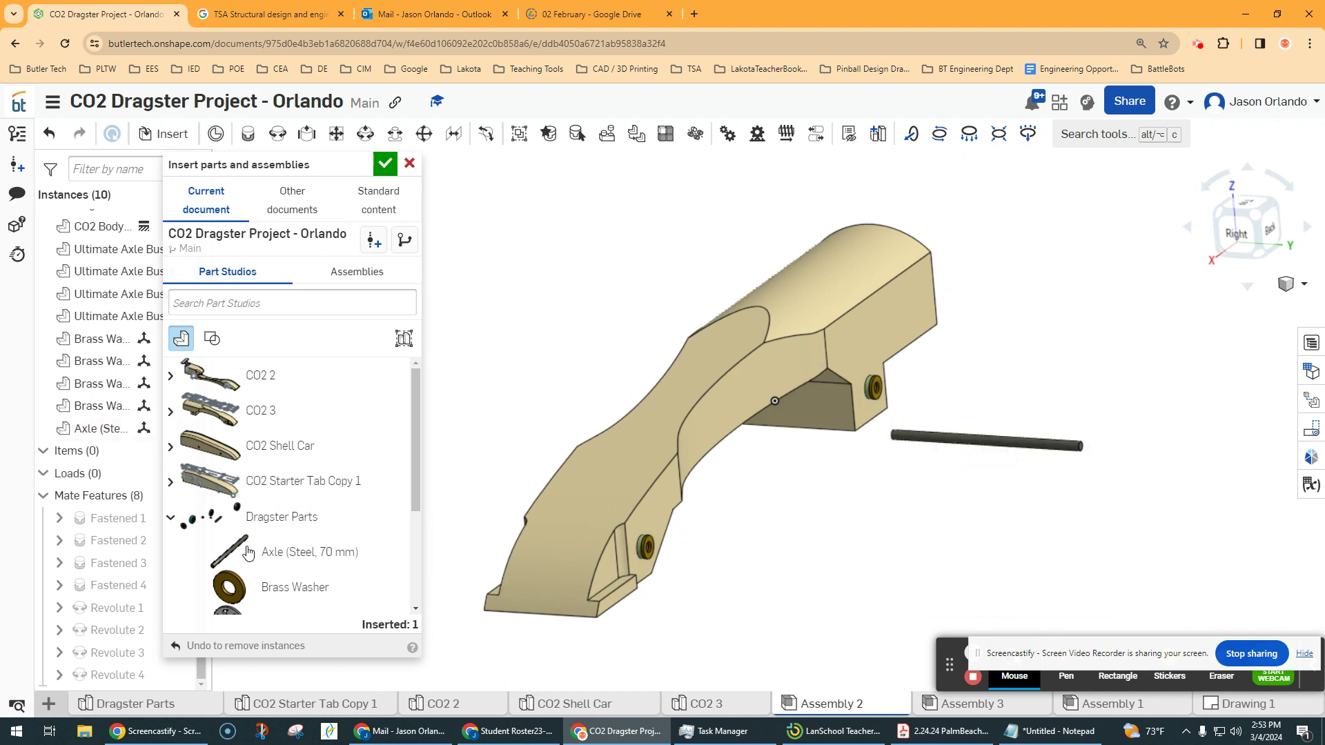
pyautogui.click(289, 552)
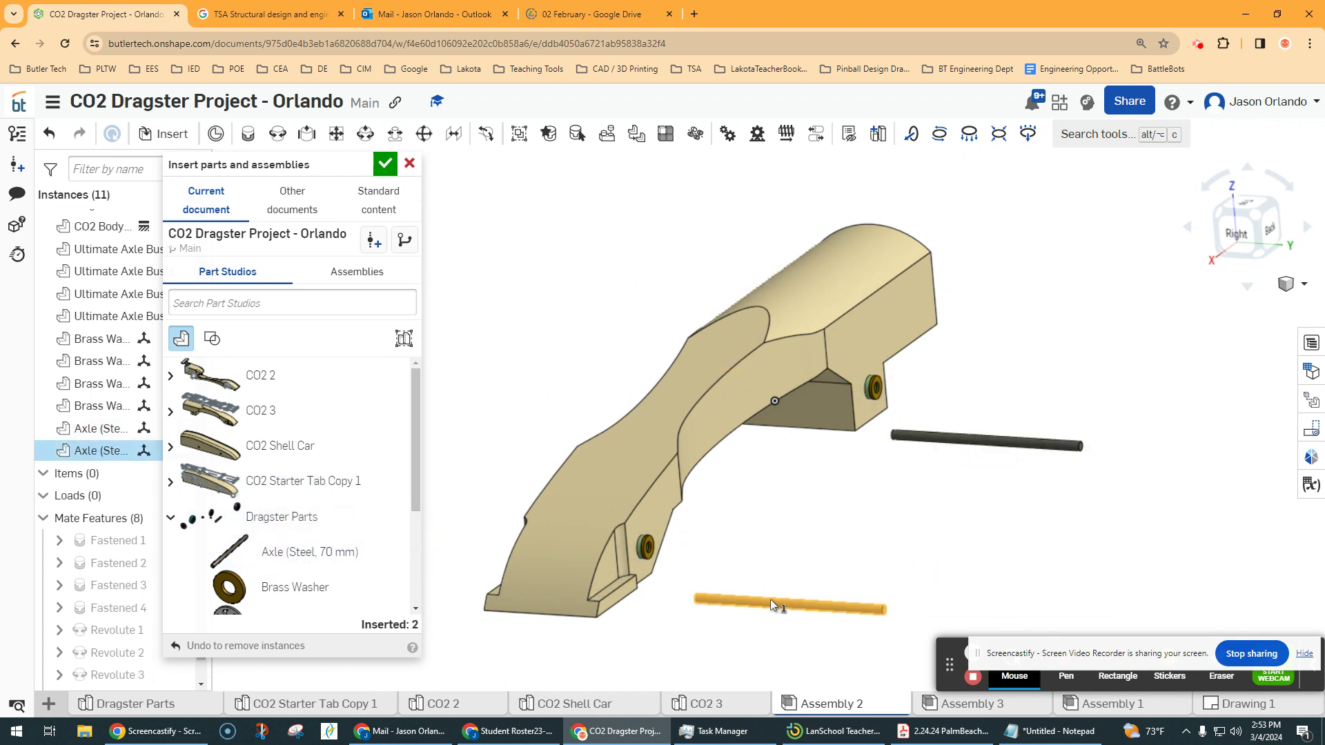
pyautogui.click(721, 590)
pyautogui.click(385, 164)
# Orbit the assembly to view it from behind and back toward the right side.
pyautogui.scroll(3, 785, 423)
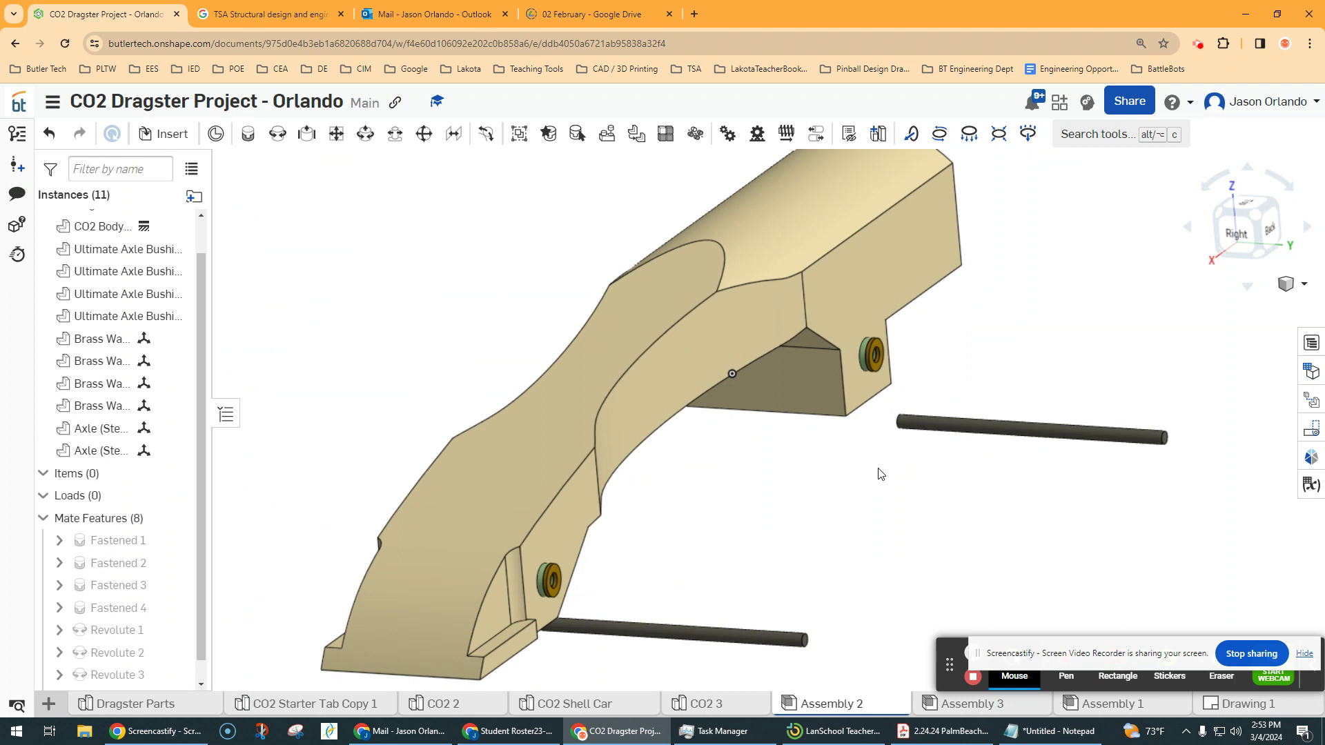
pyautogui.scroll(1, 766, 442)
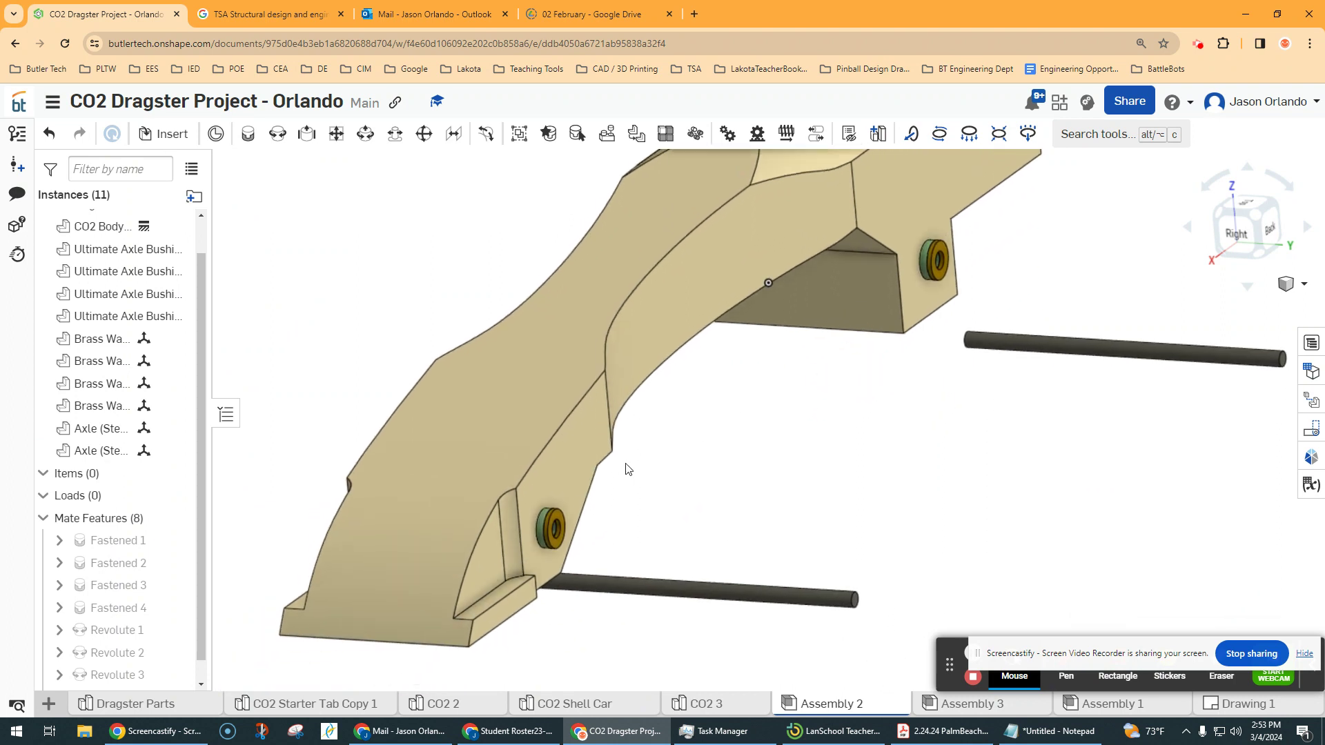
pyautogui.scroll(1, 733, 481)
pyautogui.scroll(2, 508, 513)
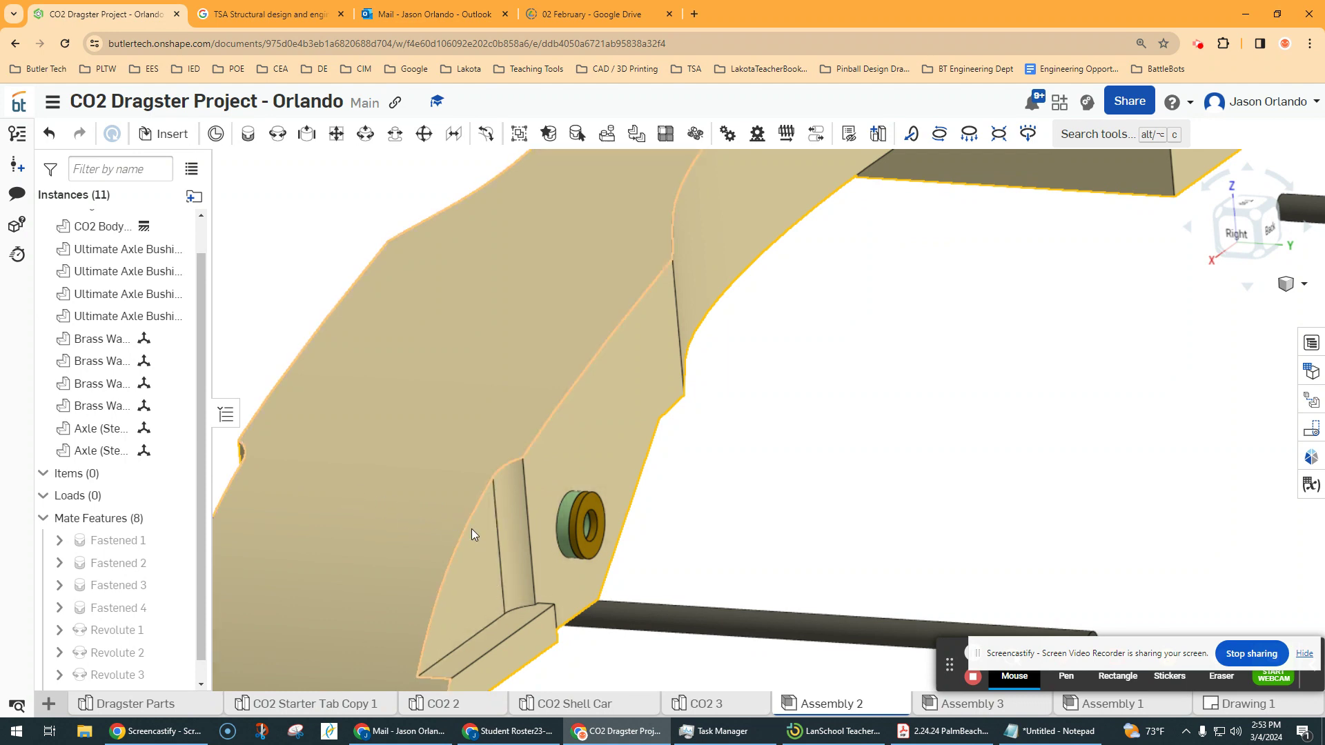
pyautogui.scroll(-1, 799, 603)
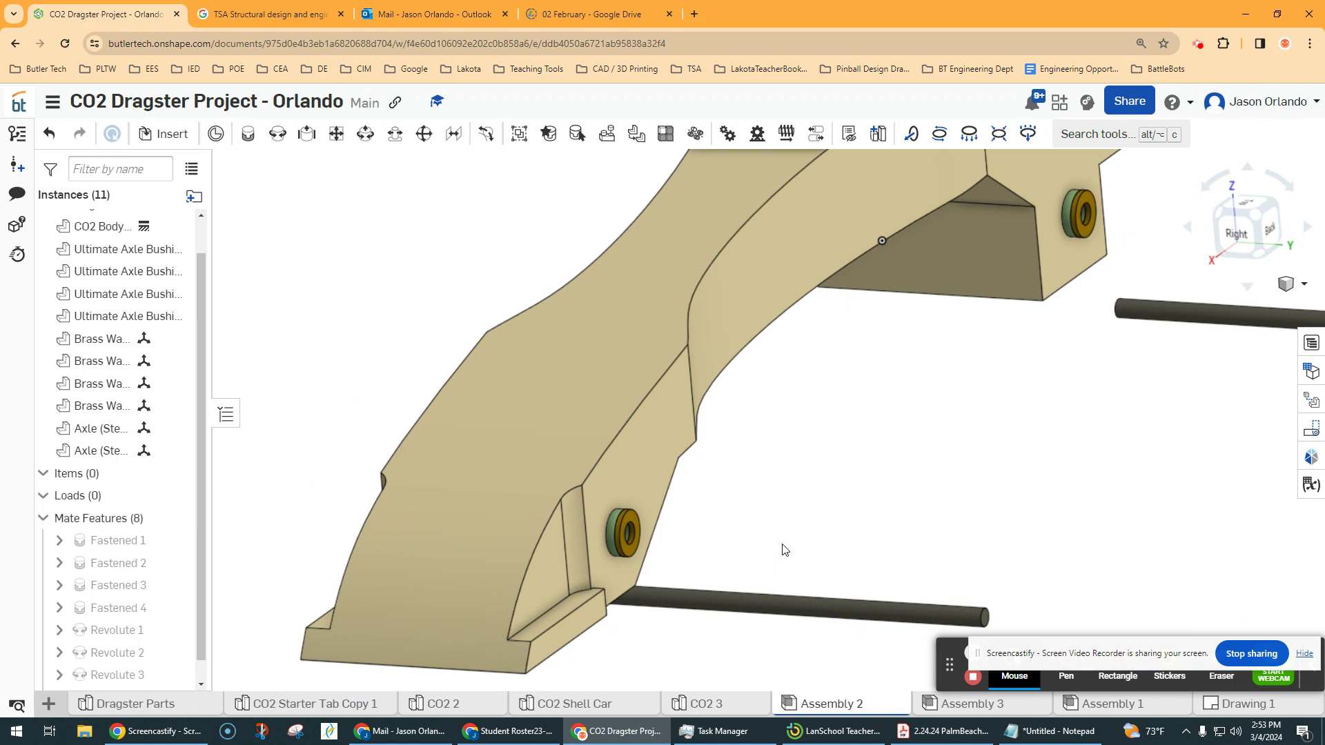
pyautogui.moveTo(799, 535); pyautogui.dragTo(742, 490, button='right')
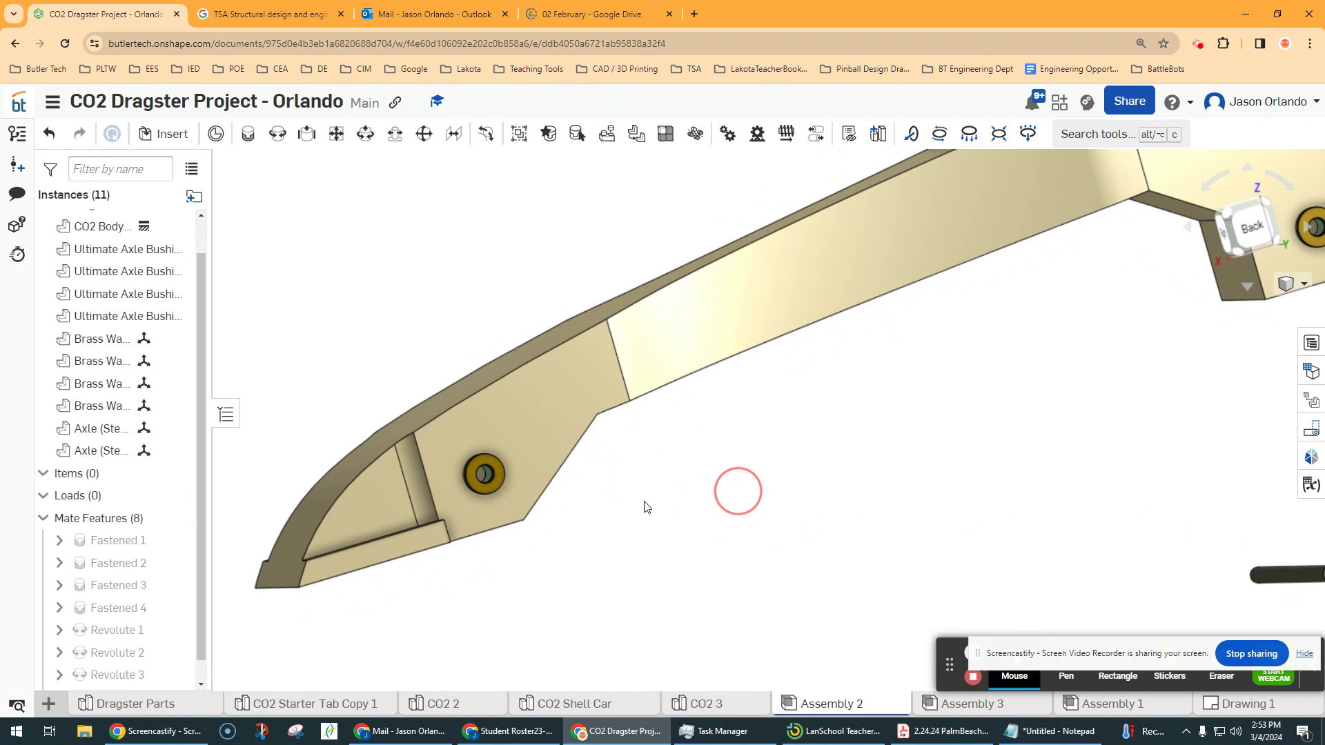
pyautogui.scroll(6, 486, 473)
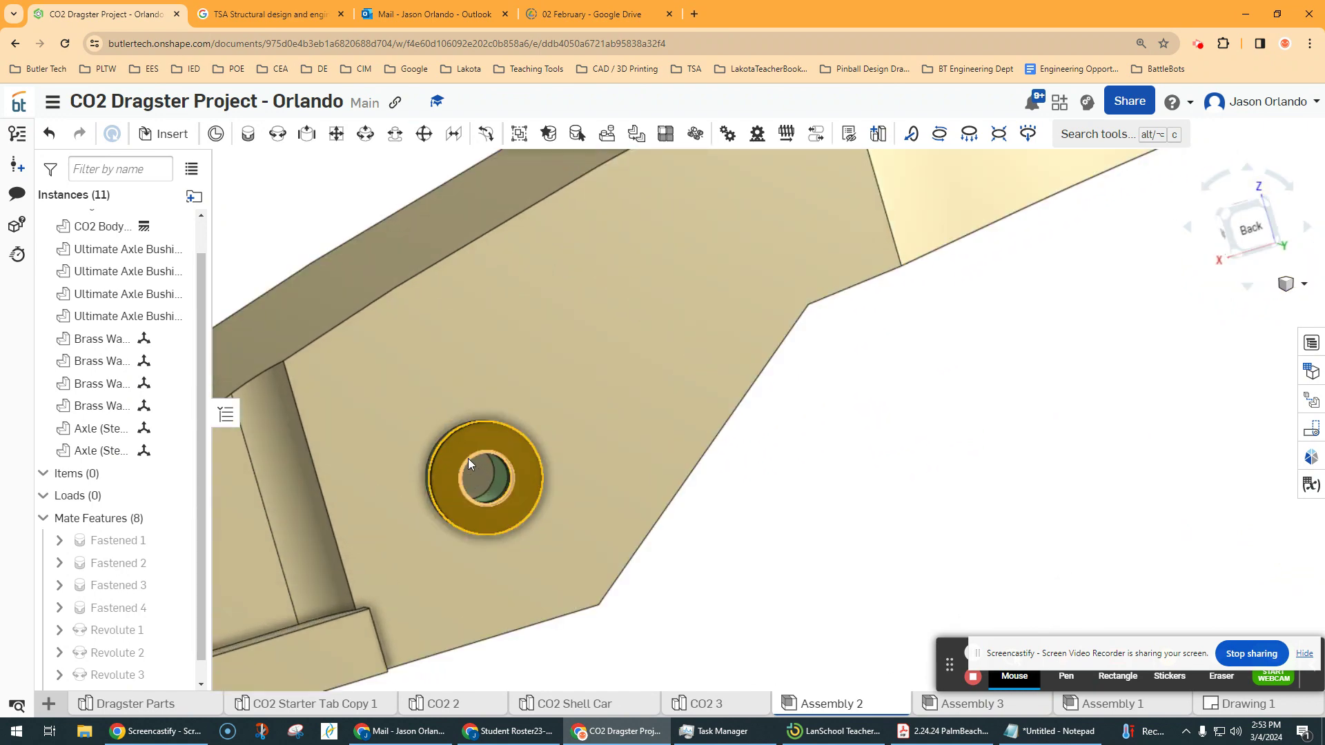
pyautogui.scroll(-5, 468, 459)
pyautogui.moveTo(571, 503); pyautogui.dragTo(658, 517, button='right')
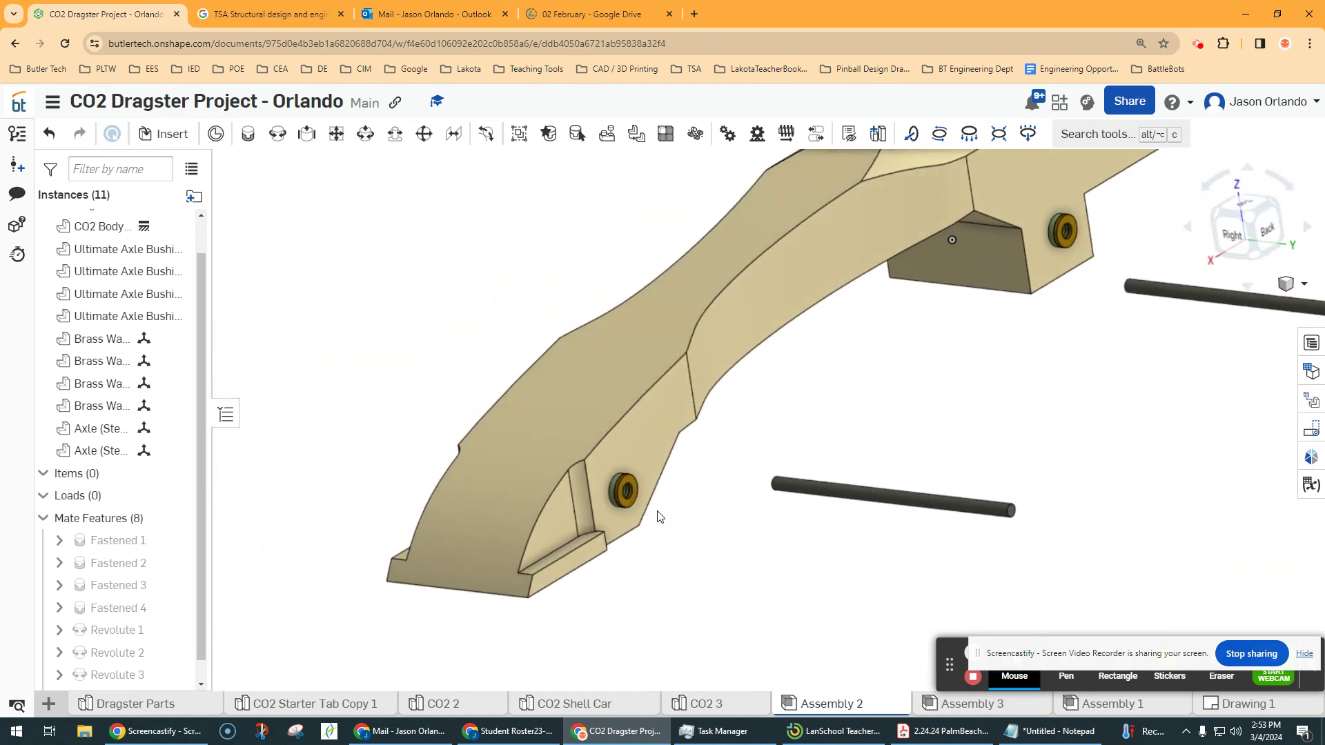
# Measure the parallel distance between the opposite brass washers as 1.683 in.
pyautogui.scroll(5, 621, 507)
pyautogui.click(566, 488)
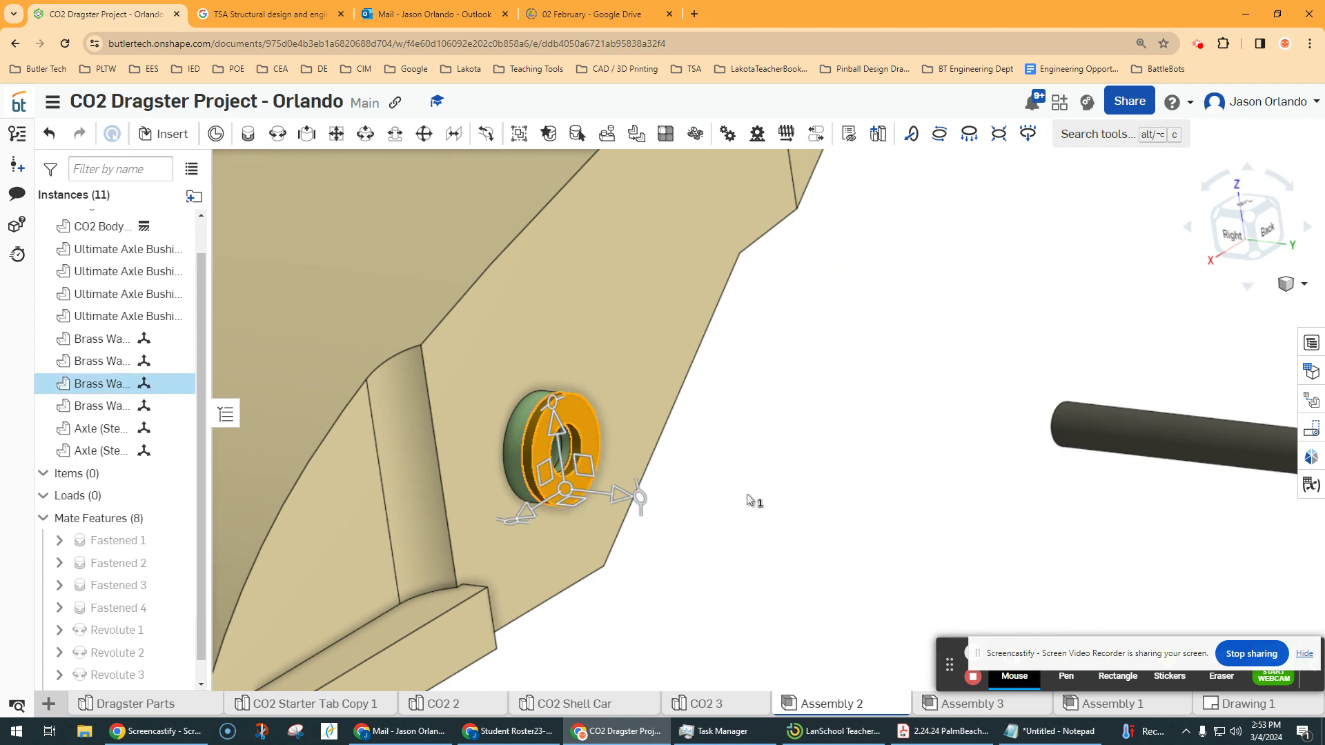
pyautogui.scroll(-2, 748, 500)
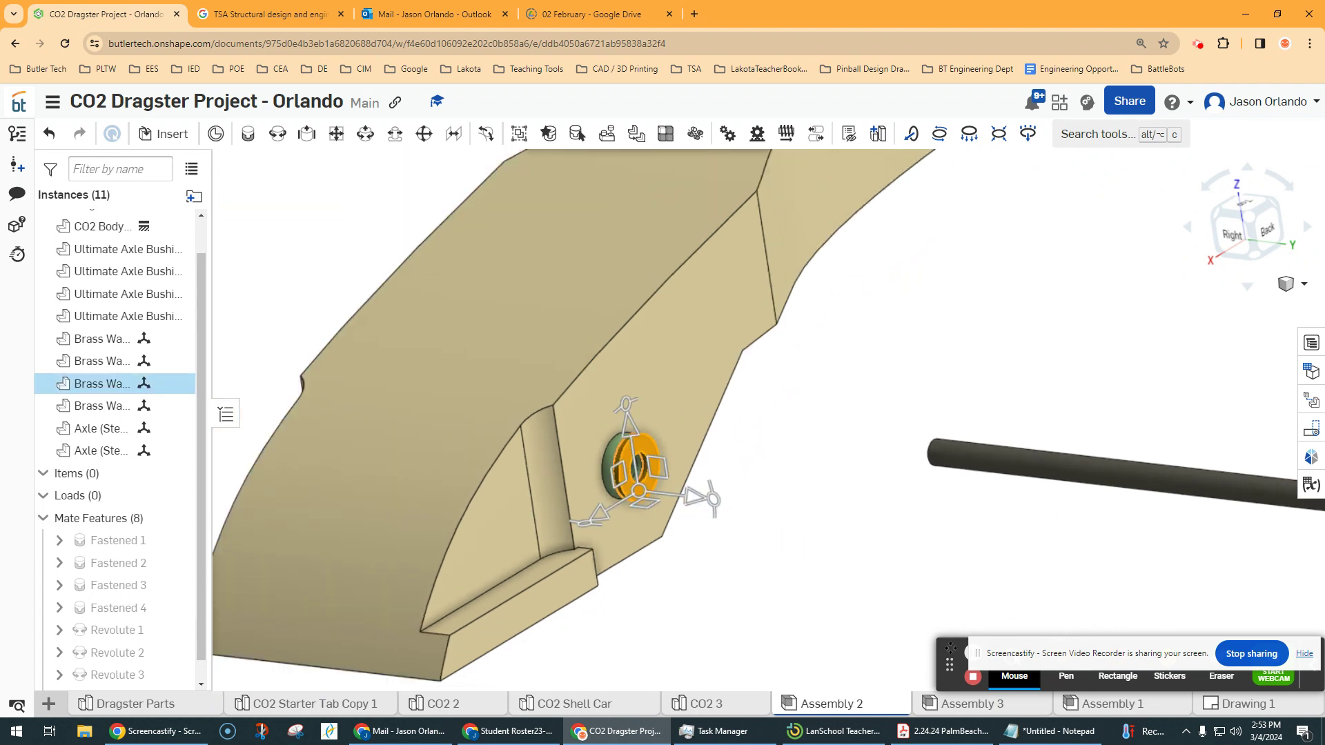
pyautogui.moveTo(984, 650)
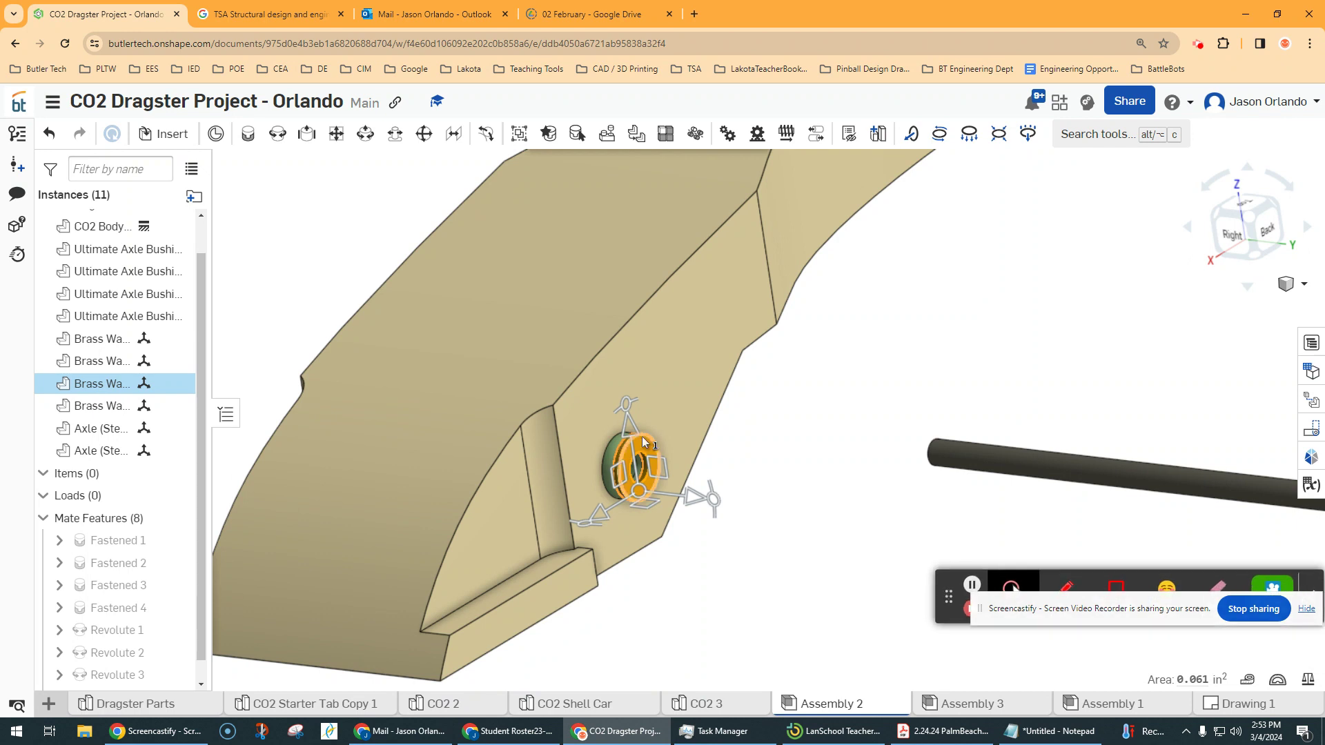
pyautogui.moveTo(809, 491); pyautogui.dragTo(858, 510, button='right')
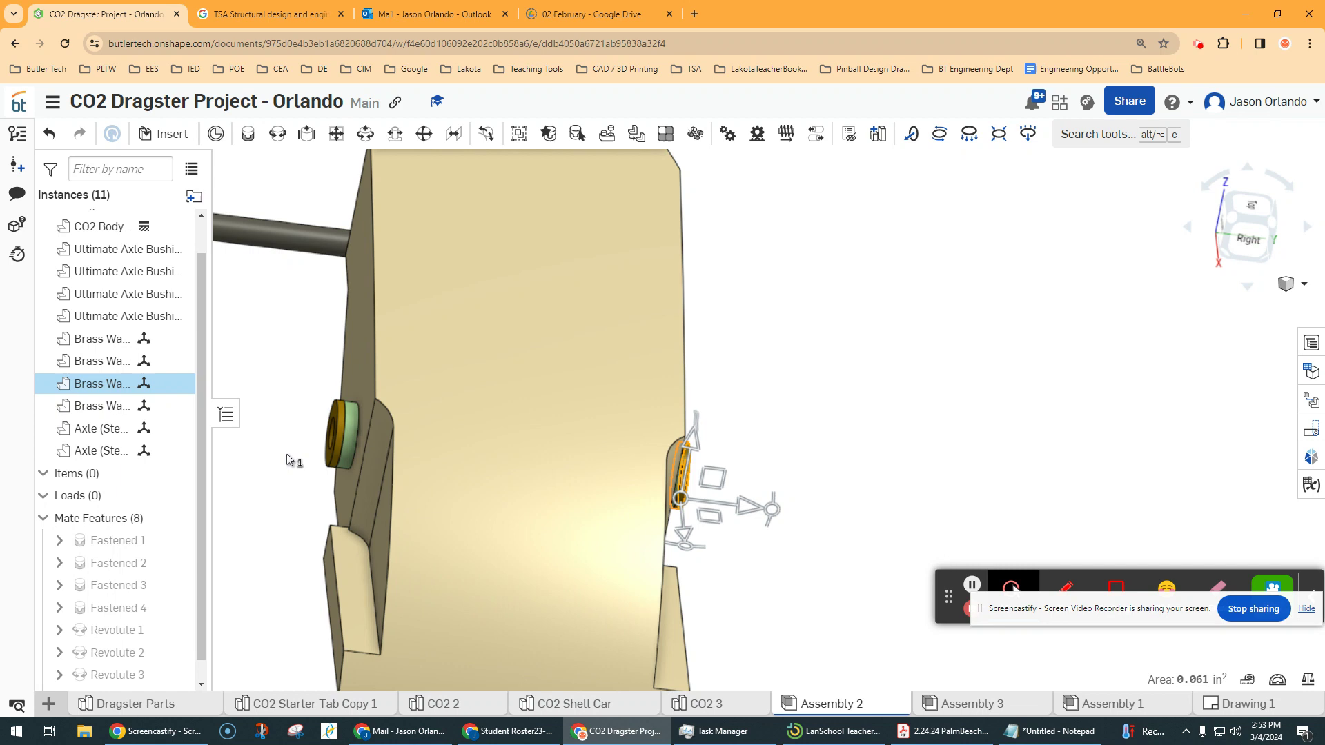
pyautogui.scroll(5, 294, 461)
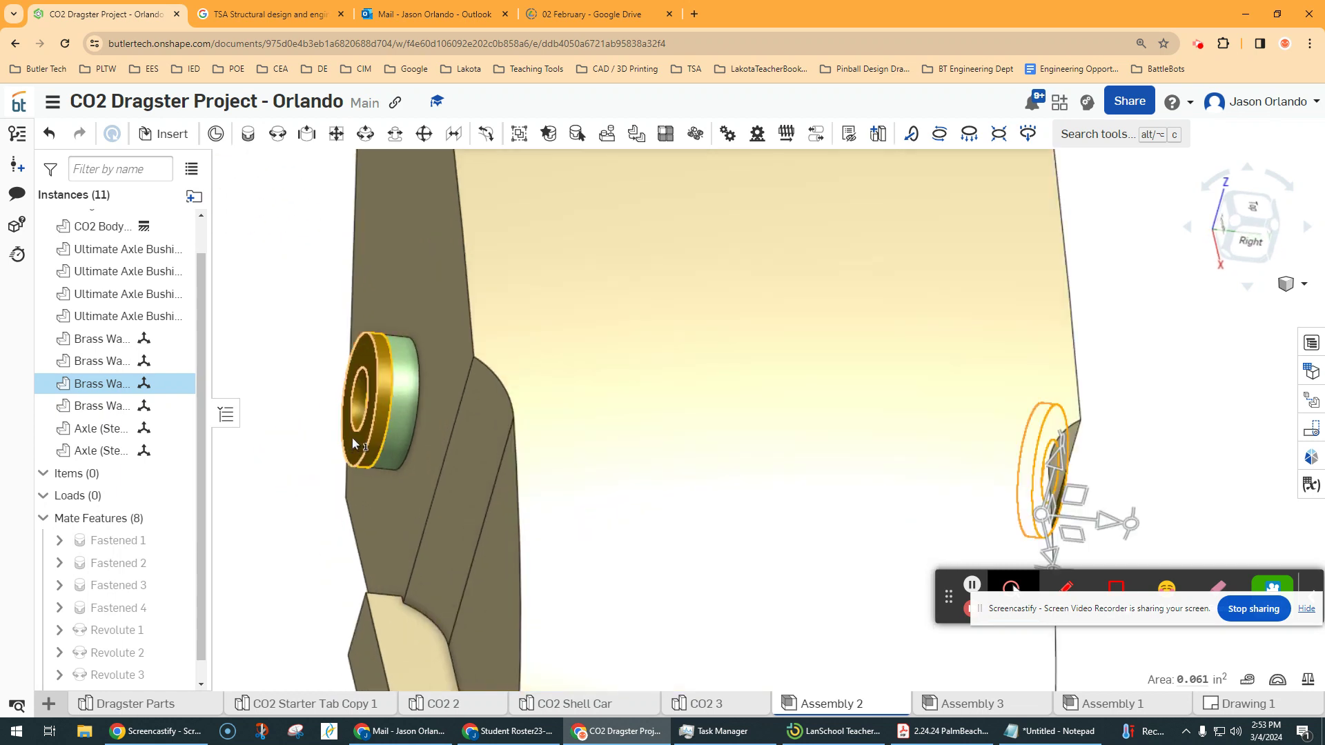
pyautogui.click(352, 438)
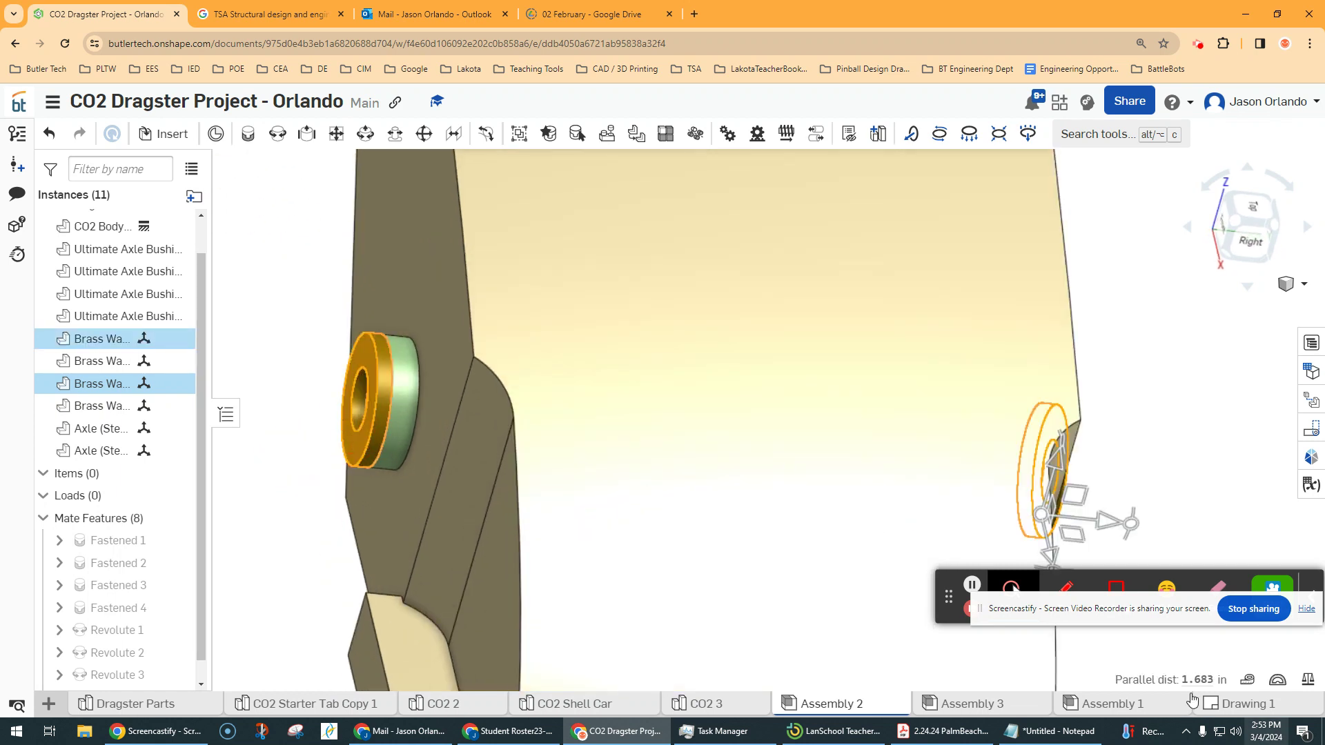
pyautogui.moveTo(1190, 686)
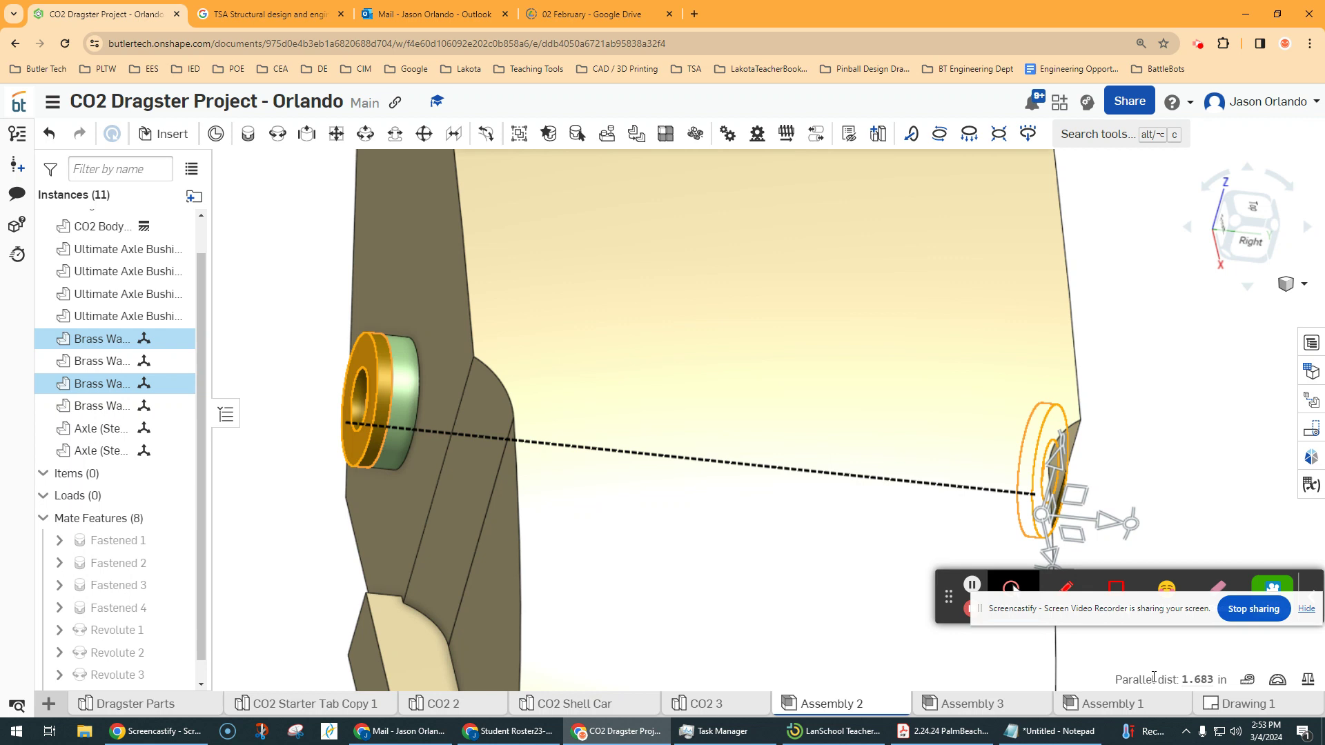
pyautogui.scroll(-5, 1186, 497)
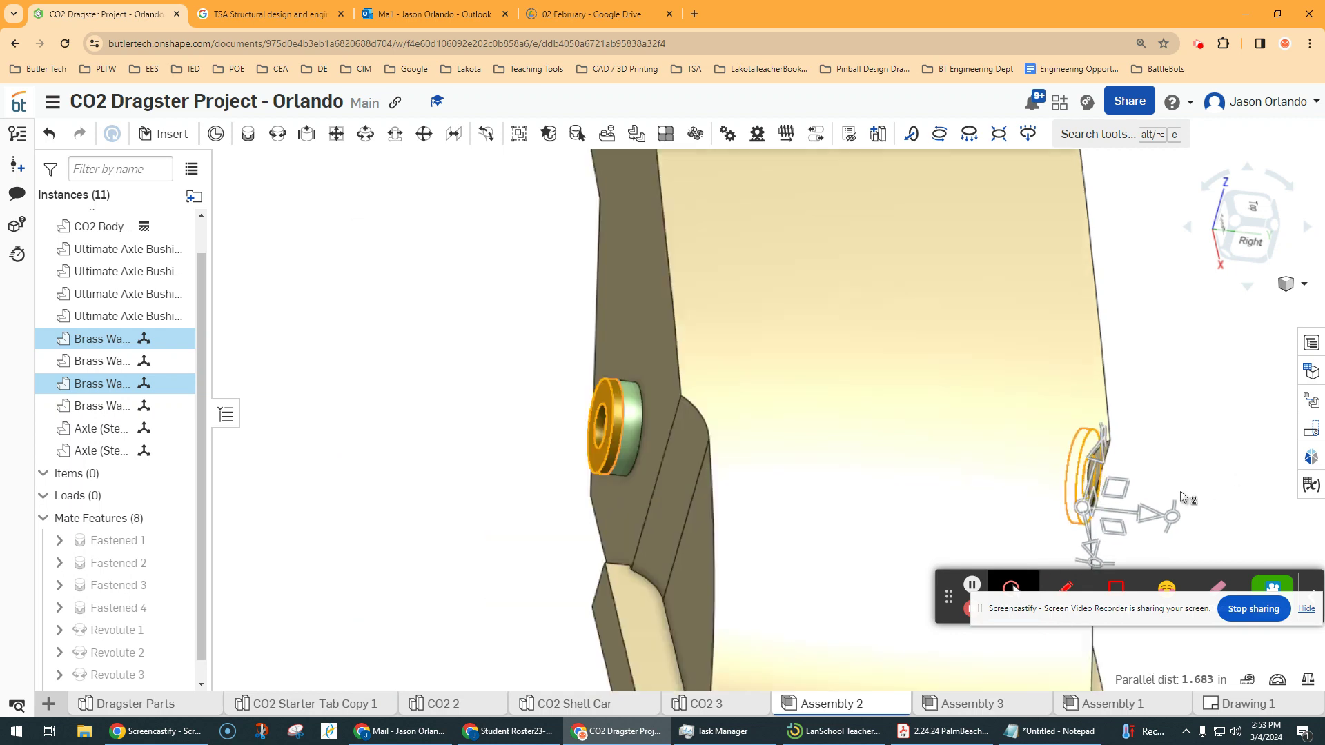
pyautogui.moveTo(1093, 399); pyautogui.dragTo(890, 390, button='middle')
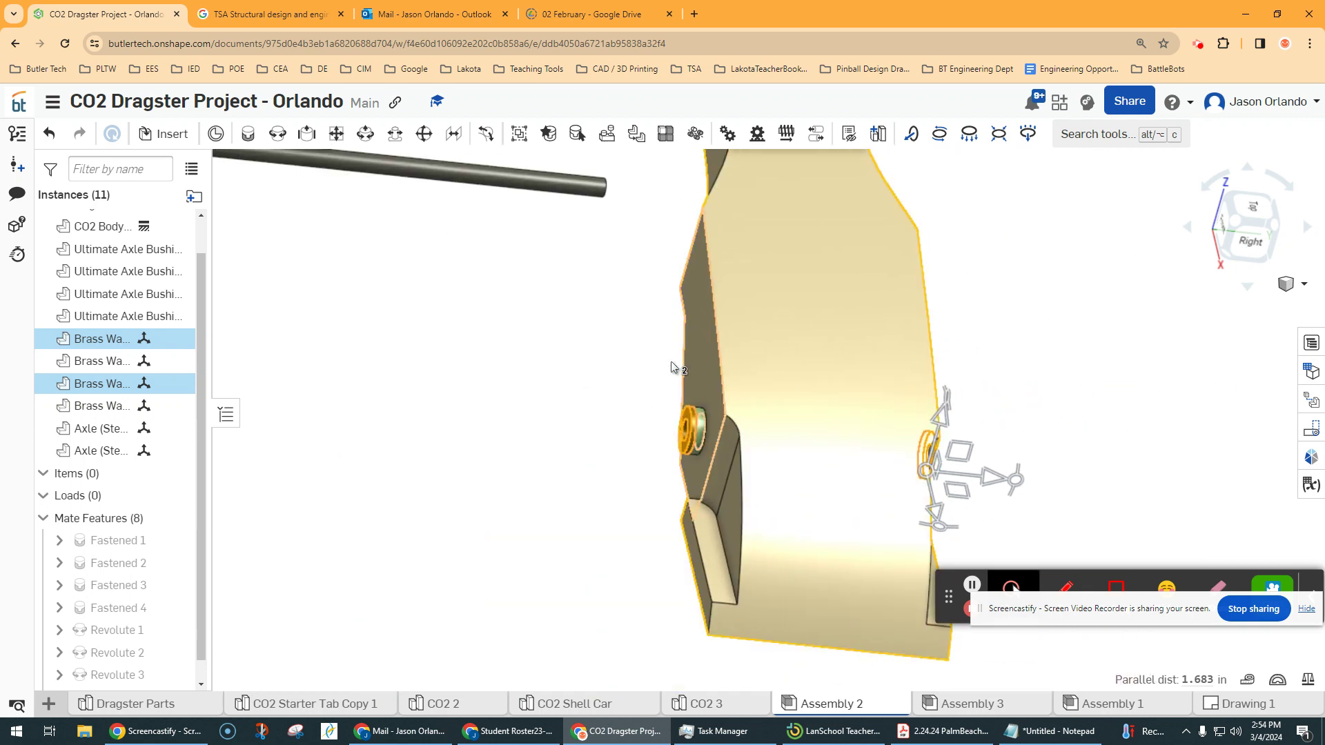
# Measure the loose steel axle's center distance to the car body as 2.756 in.
pyautogui.click(615, 345)
pyautogui.moveTo(570, 325); pyautogui.dragTo(643, 435, button='middle')
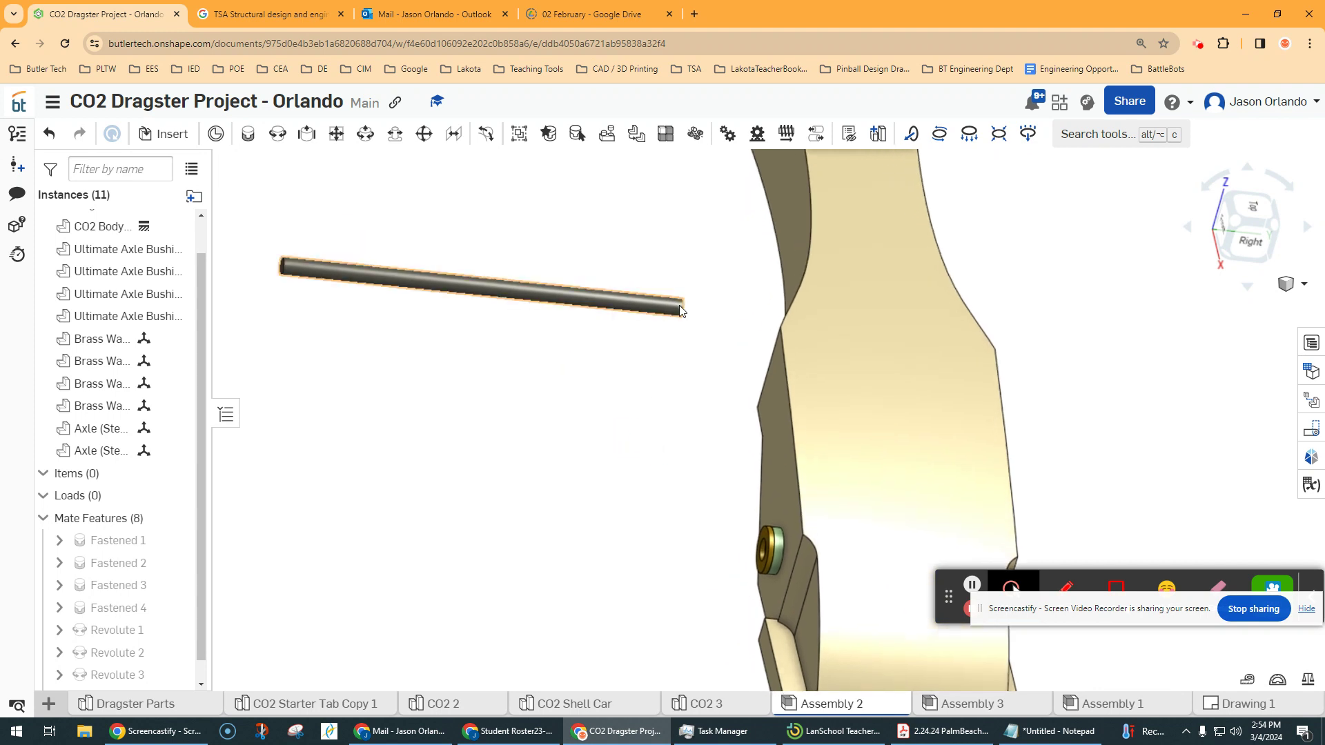
pyautogui.click(682, 305)
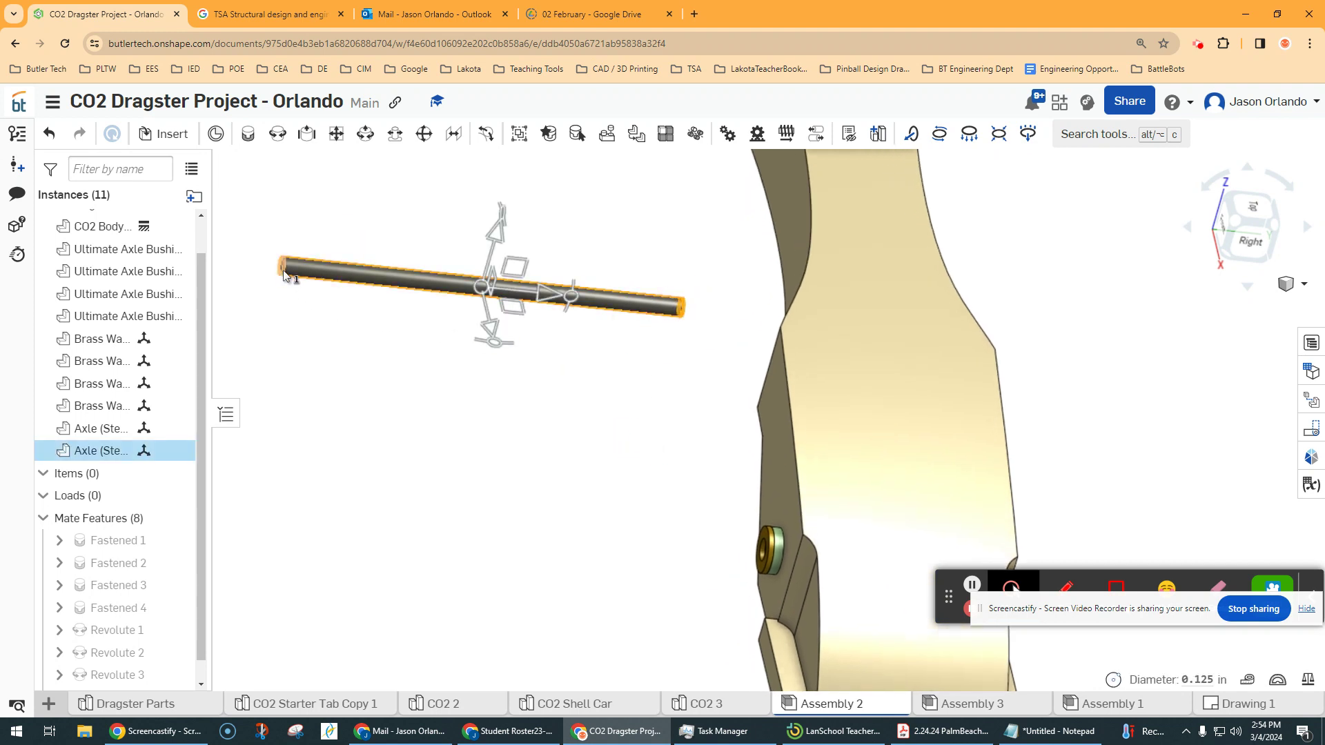
pyautogui.click(828, 563)
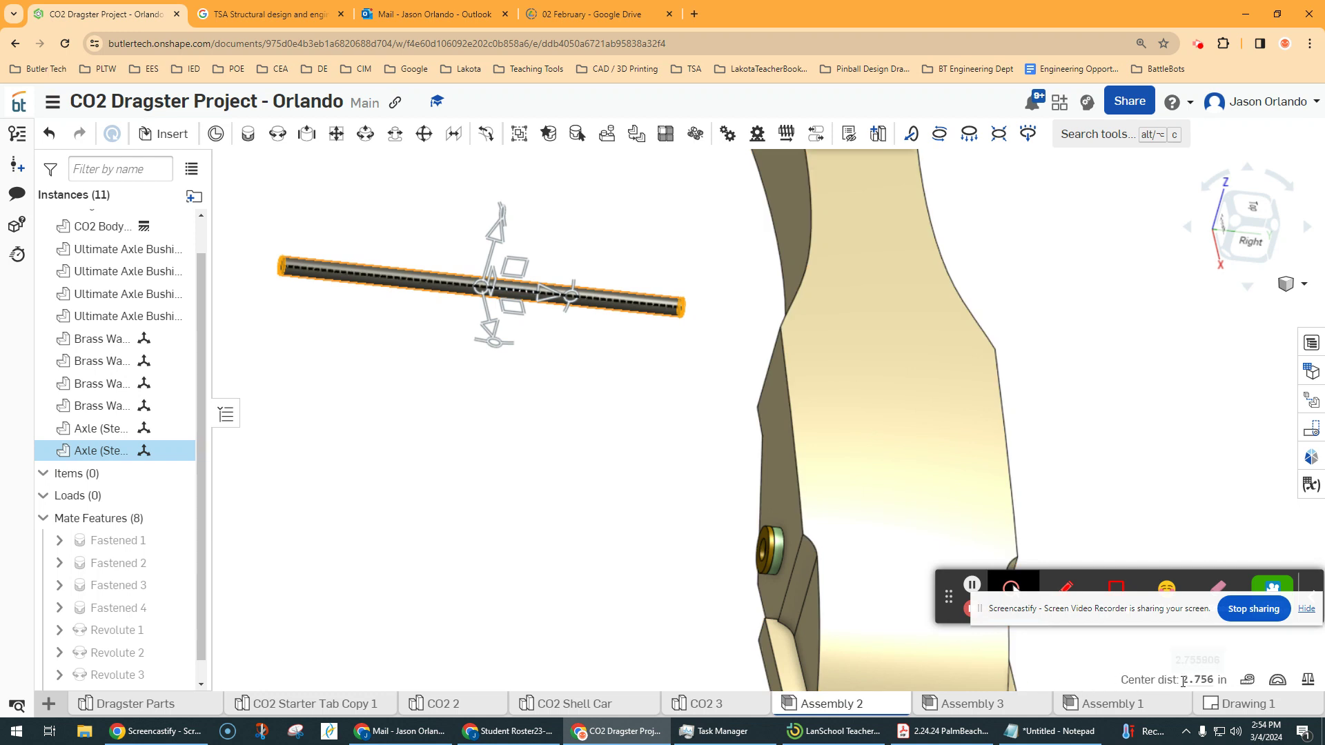
pyautogui.click(601, 439)
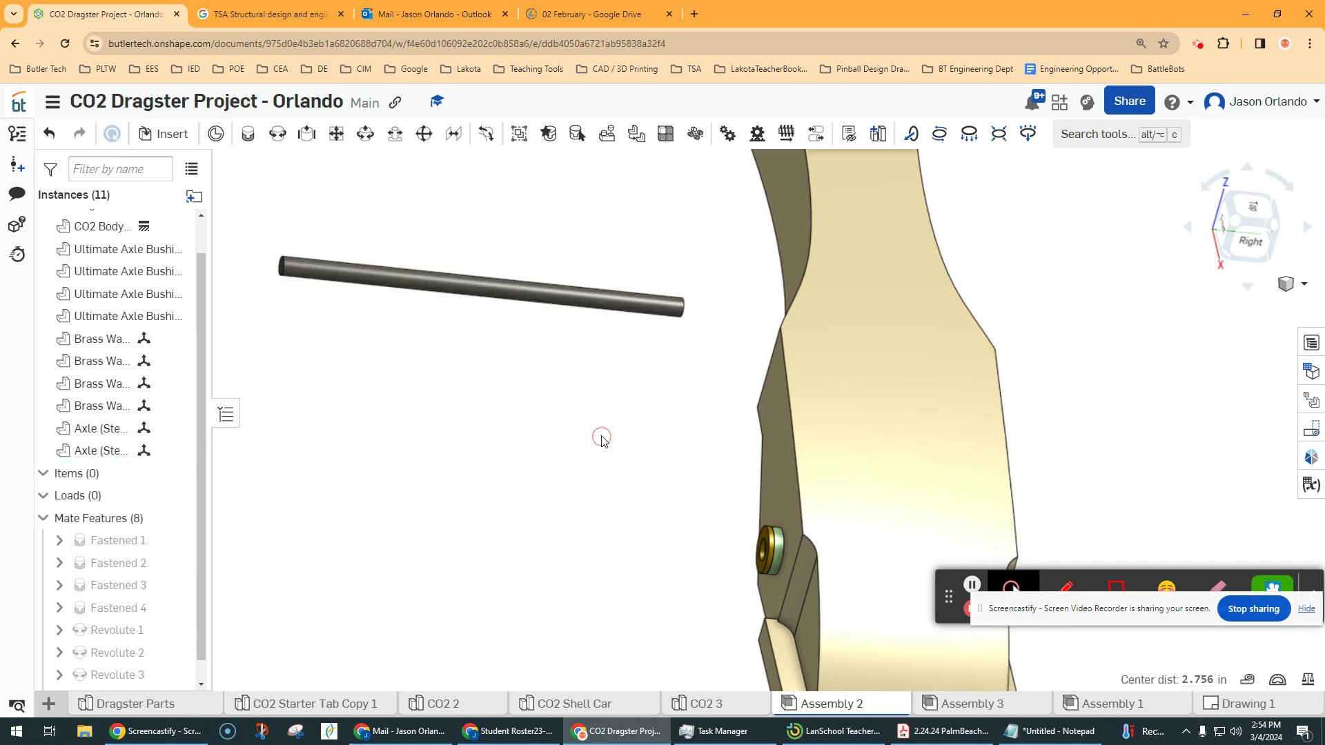
pyautogui.moveTo(595, 432); pyautogui.dragTo(578, 423, button='right')
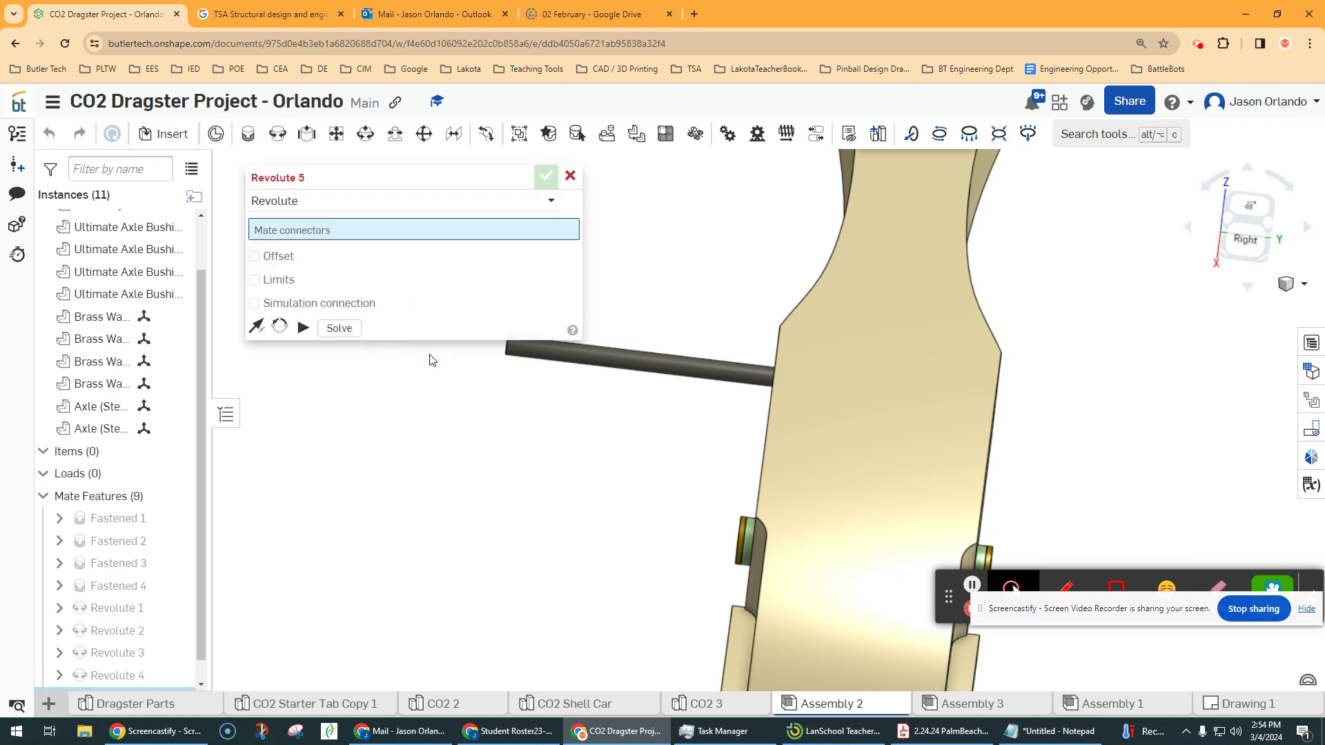
# Pick the steel axle end and Brass Washer <1> as the Revolute 5 connectors.
pyautogui.moveTo(435, 358); pyautogui.dragTo(669, 563, button='right')
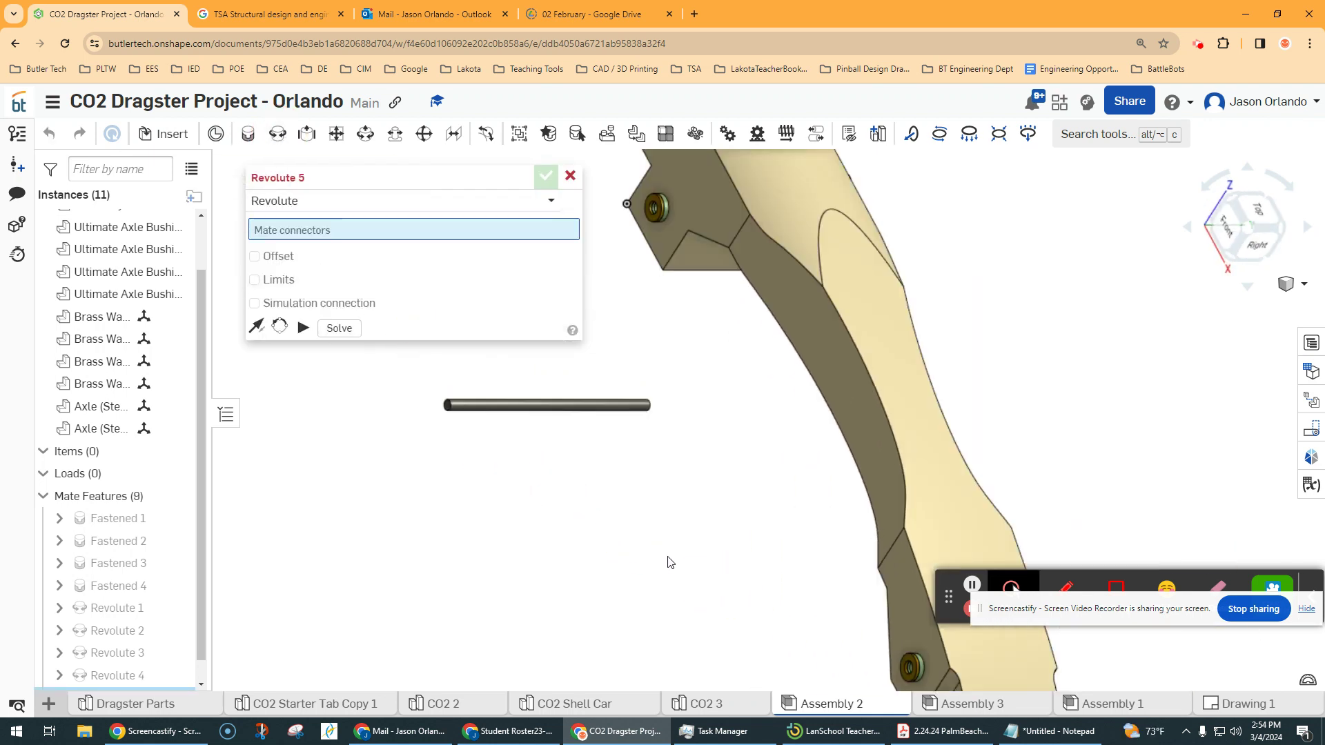
pyautogui.scroll(5, 437, 417)
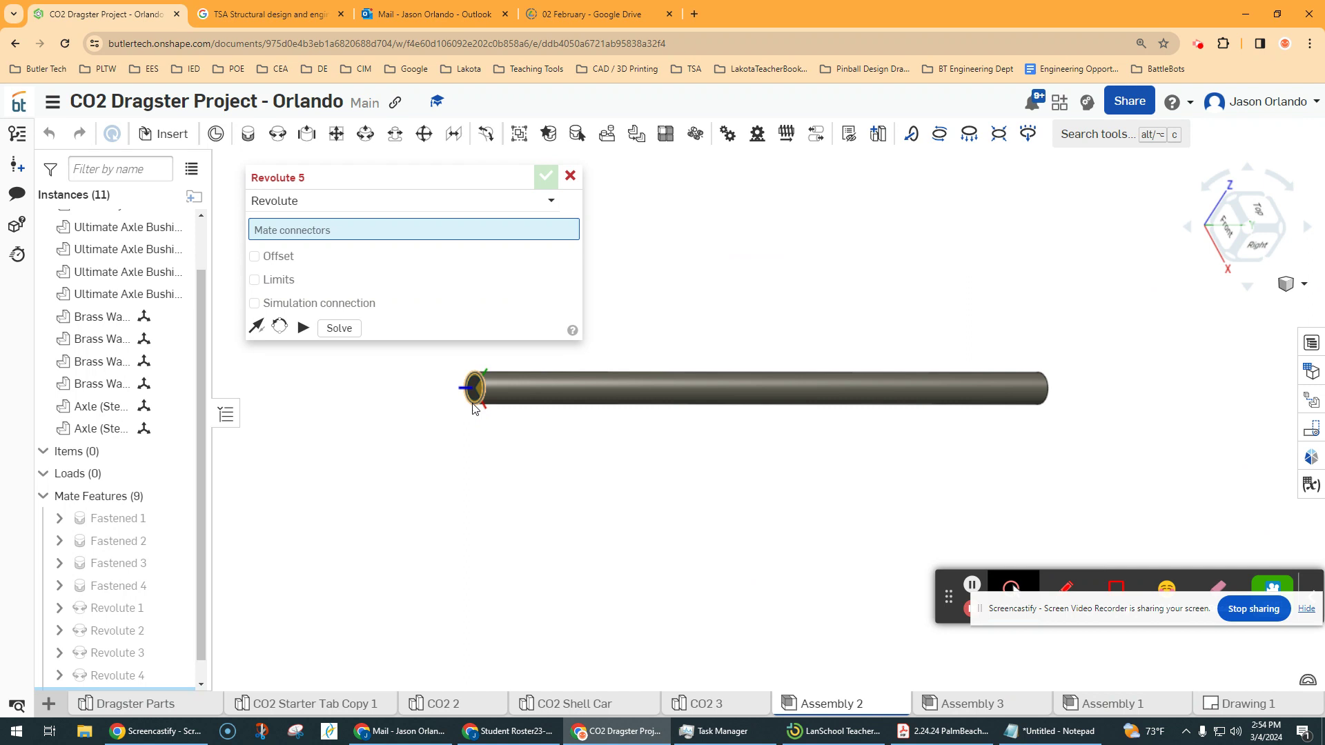
pyautogui.click(473, 408)
pyautogui.moveTo(474, 402); pyautogui.dragTo(670, 368, button='right')
pyautogui.scroll(-2, 864, 562)
pyautogui.scroll(6, 898, 551)
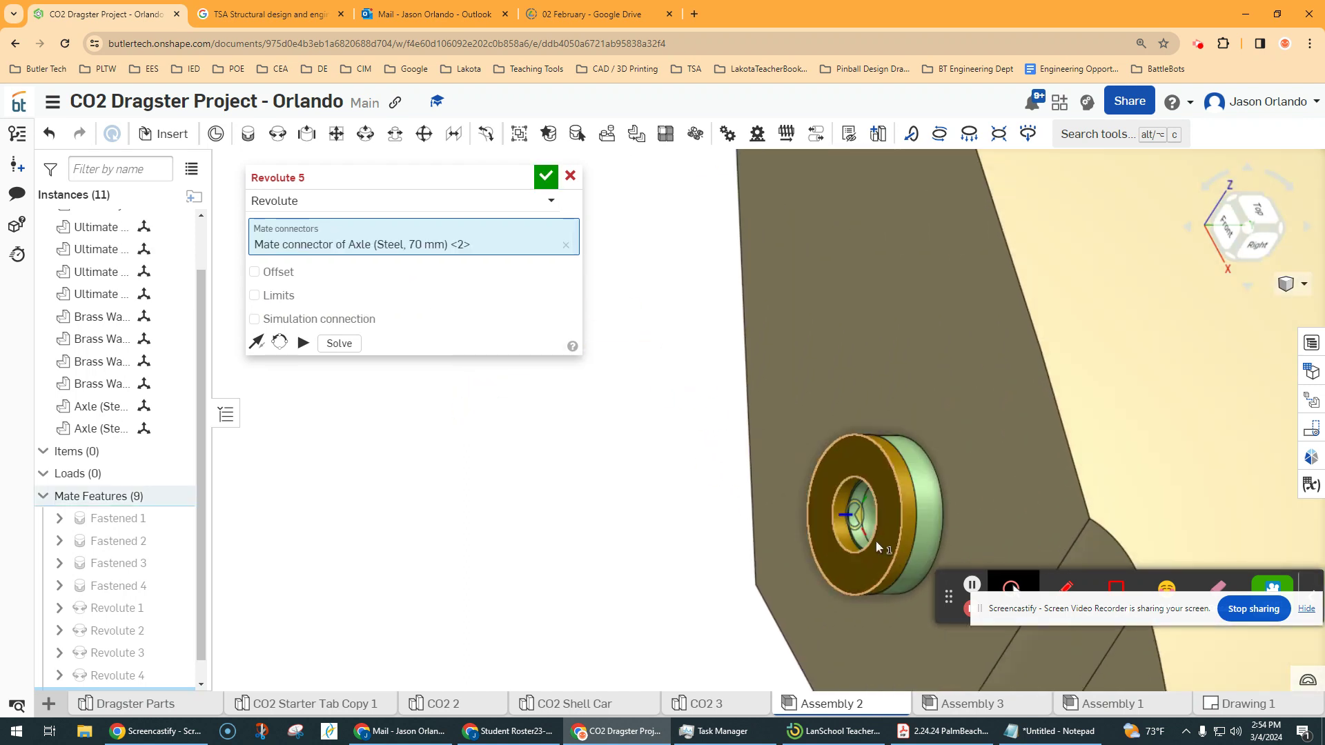
pyautogui.click(872, 540)
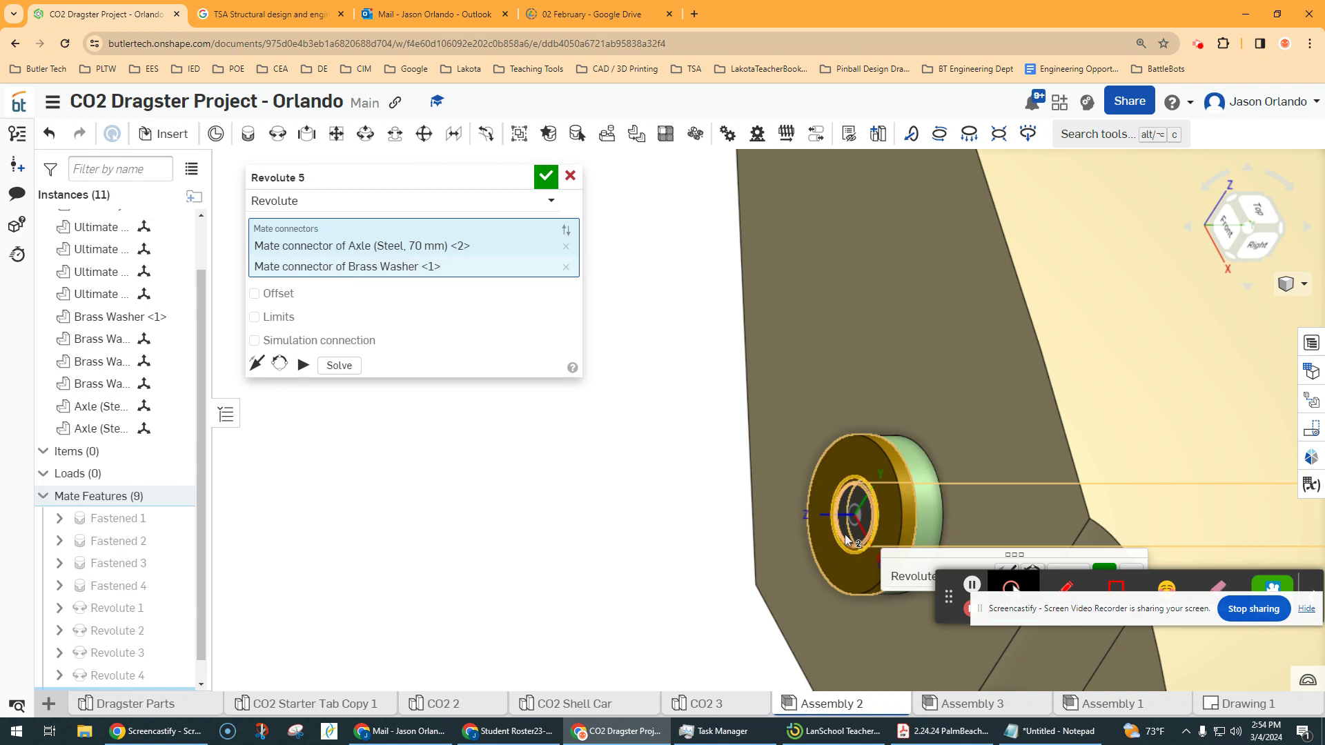
pyautogui.scroll(-3, 843, 511)
pyautogui.scroll(-2, 843, 511)
pyautogui.moveTo(793, 526); pyautogui.dragTo(742, 525, button='right')
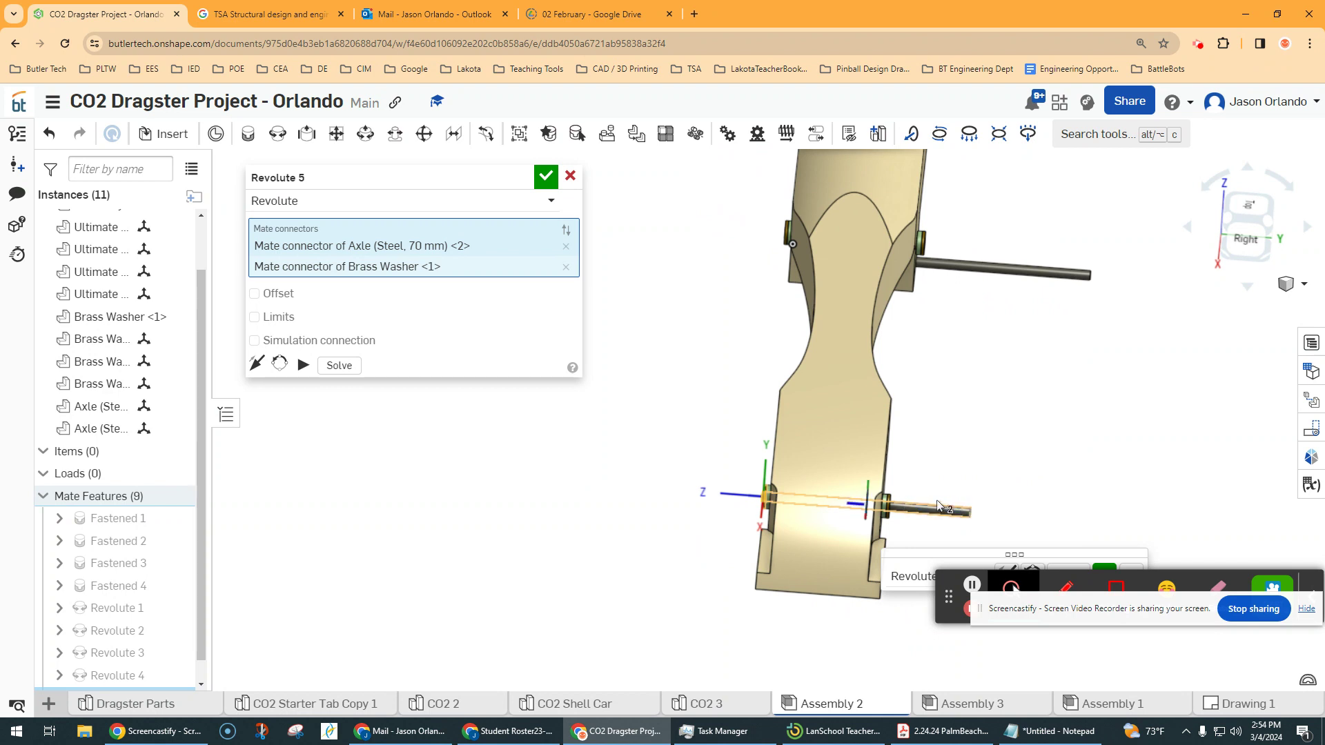
pyautogui.scroll(2, 946, 508)
pyautogui.scroll(-1, 932, 501)
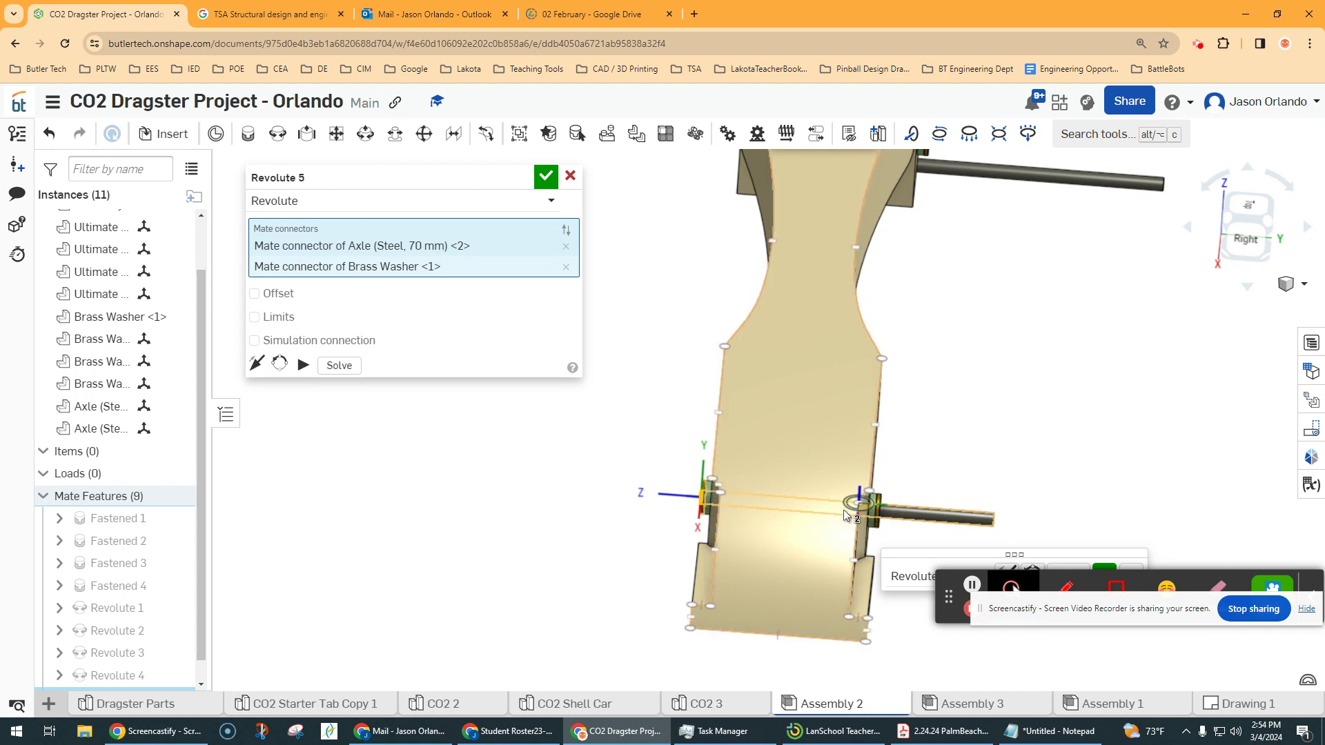
pyautogui.scroll(1, 929, 493)
pyautogui.moveTo(932, 490); pyautogui.dragTo(946, 441, button='middle')
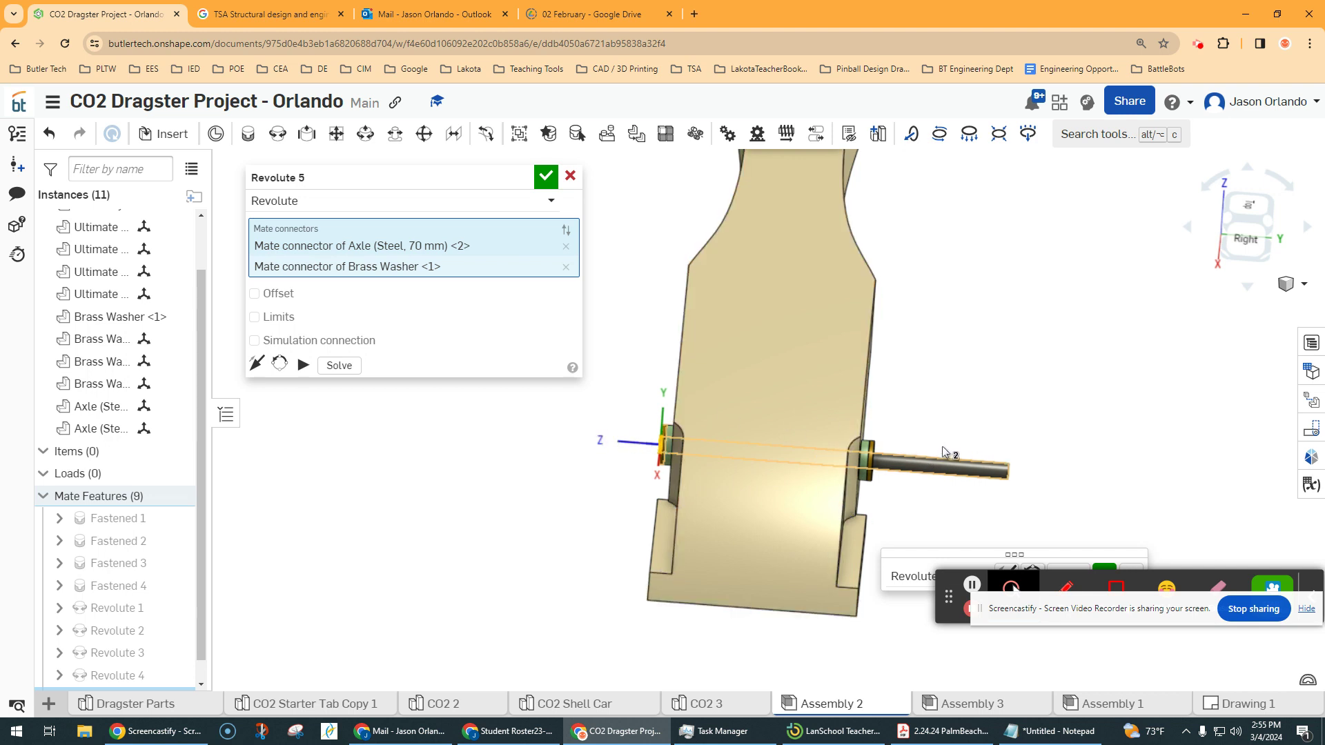
# Set the Z offset to (2.756-1.683)/2 in, adjust its sign, and accept the mate.
pyautogui.click(255, 294)
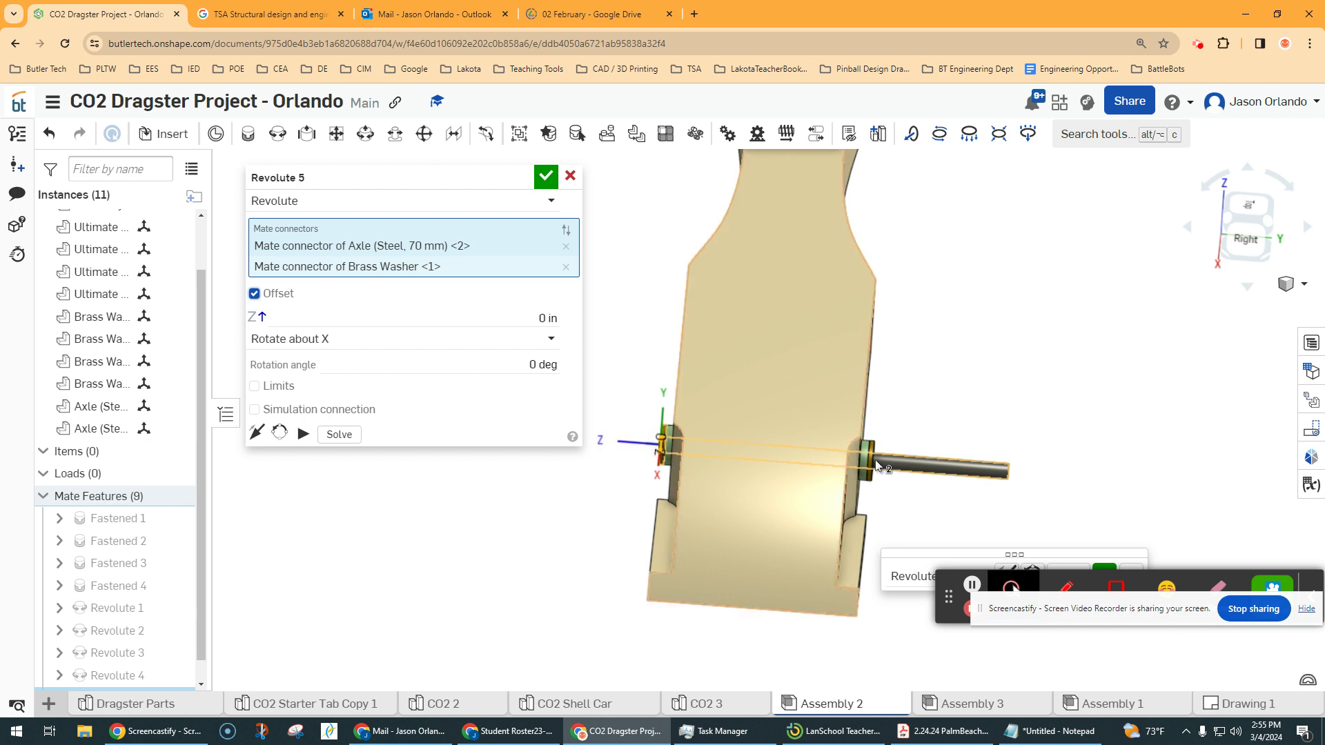
pyautogui.click(530, 321)
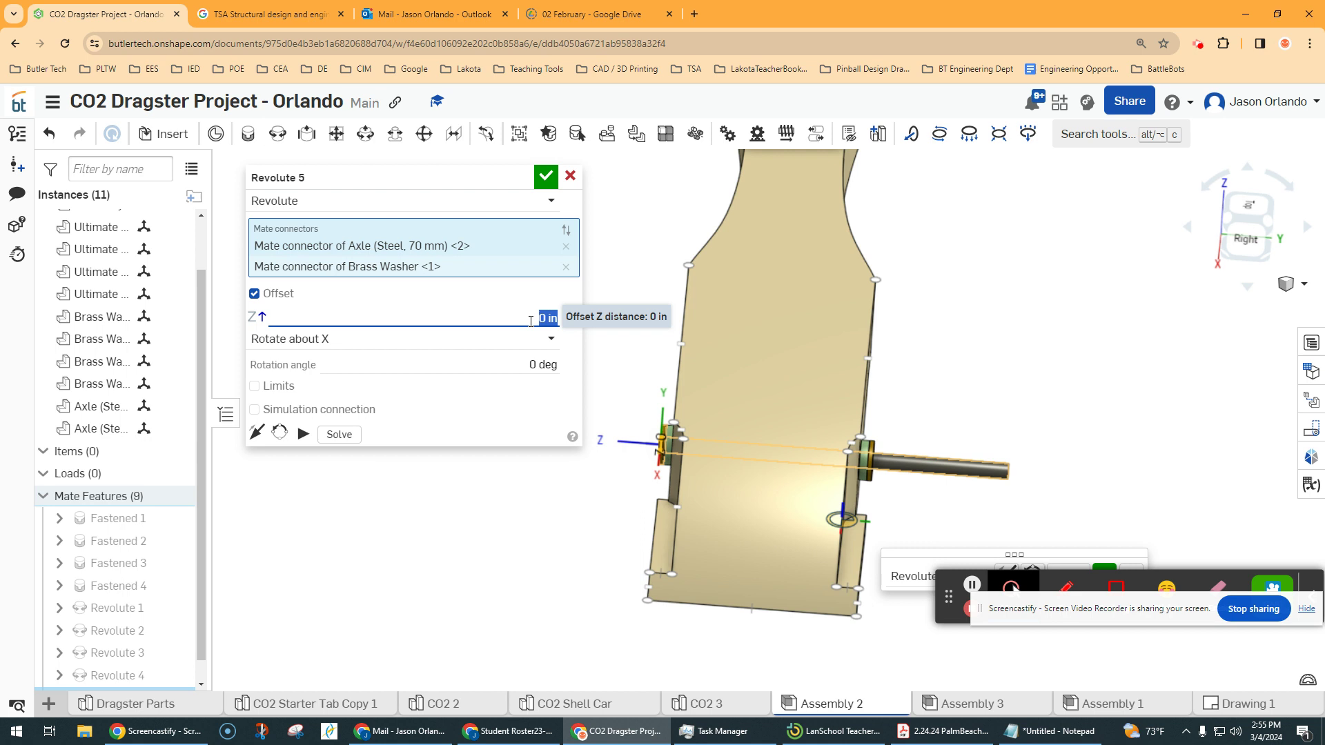
pyautogui.write('2.756-1.683')
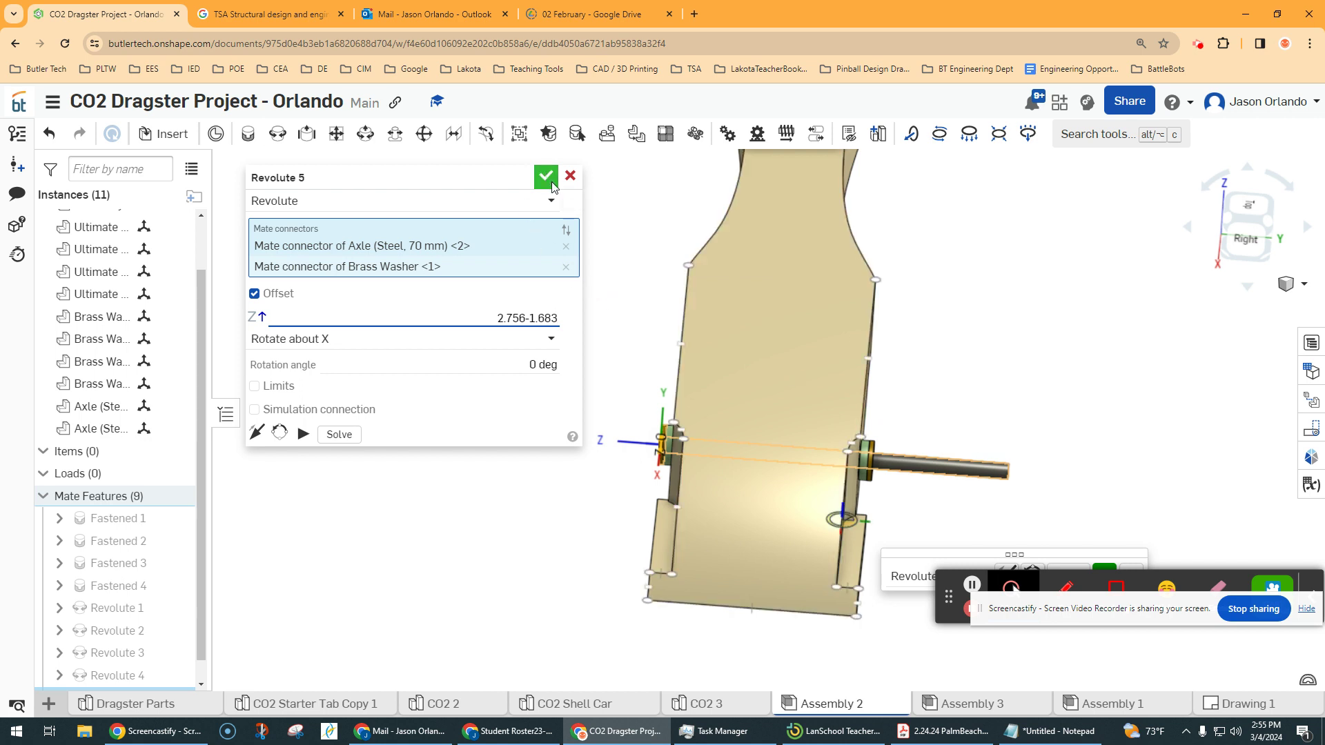
pyautogui.press('Return')
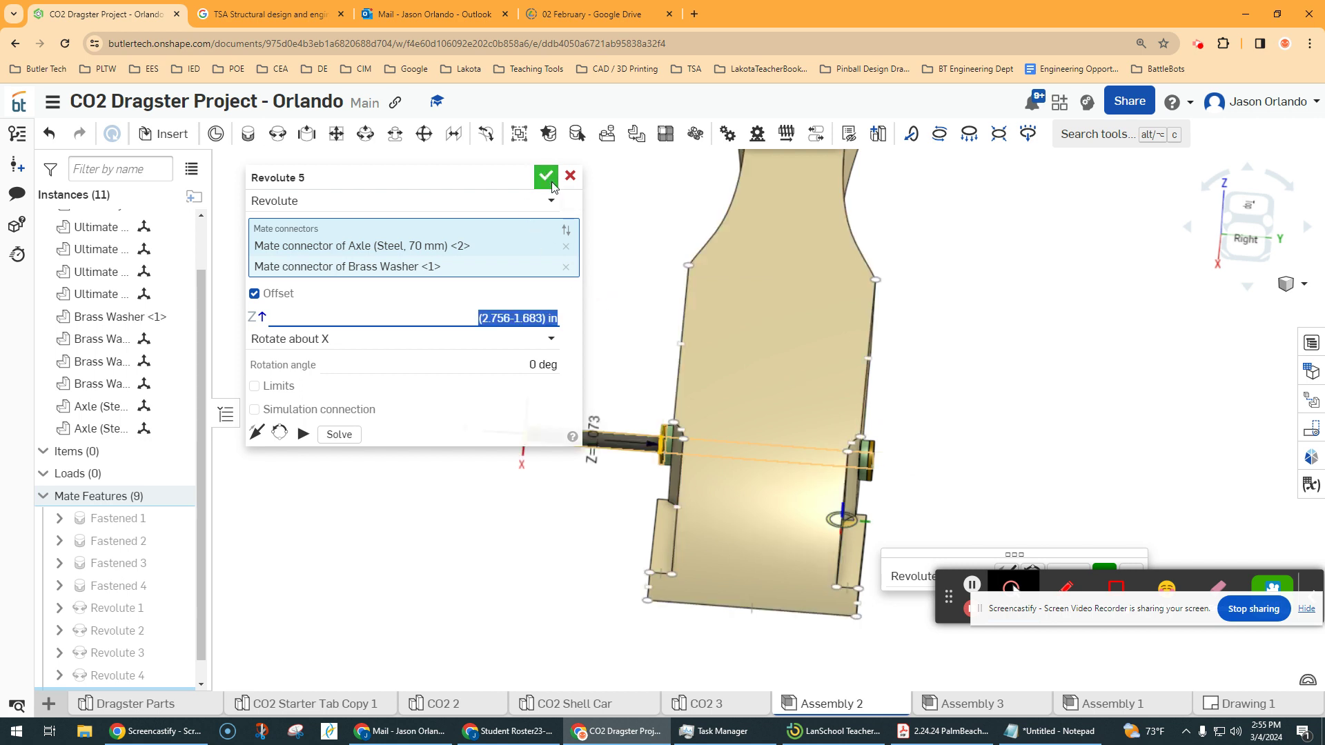
pyautogui.scroll(-3, 710, 328)
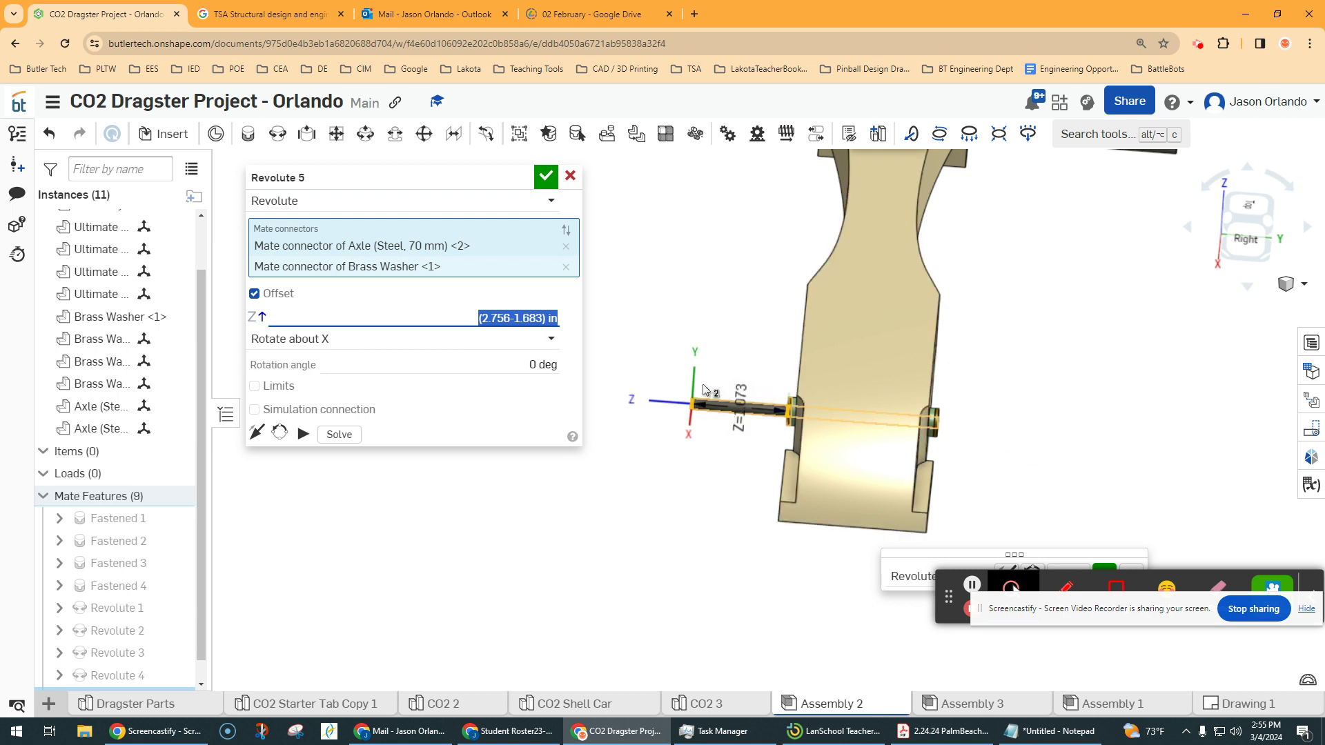
pyautogui.scroll(2, 935, 414)
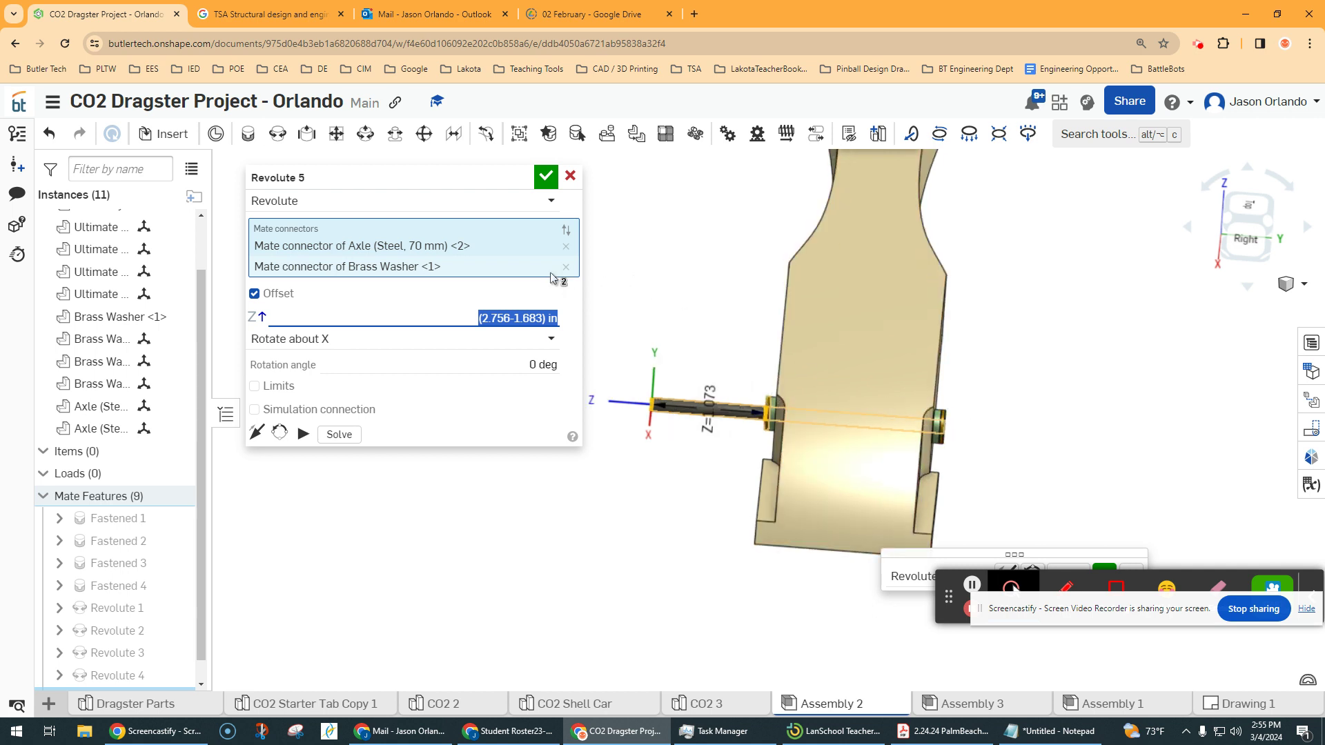
pyautogui.click(462, 319)
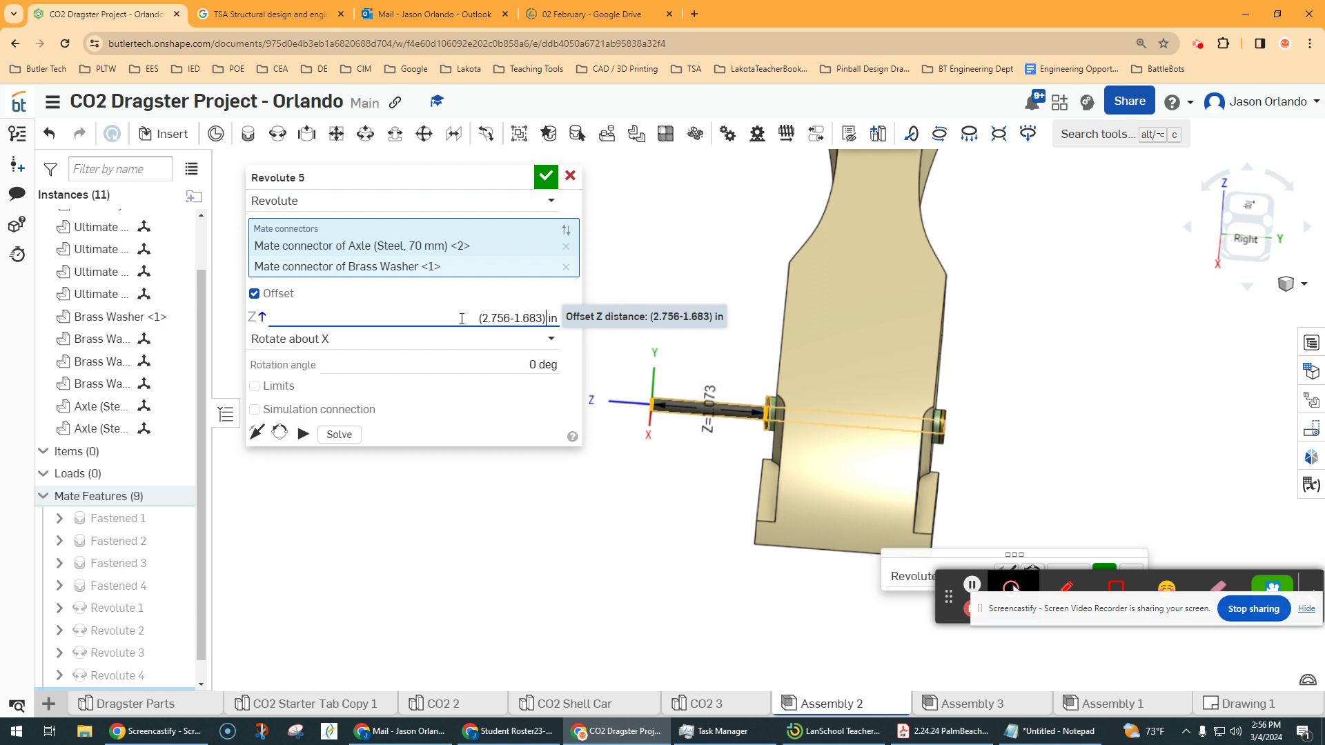
pyautogui.write('/2')
pyautogui.press('Return')
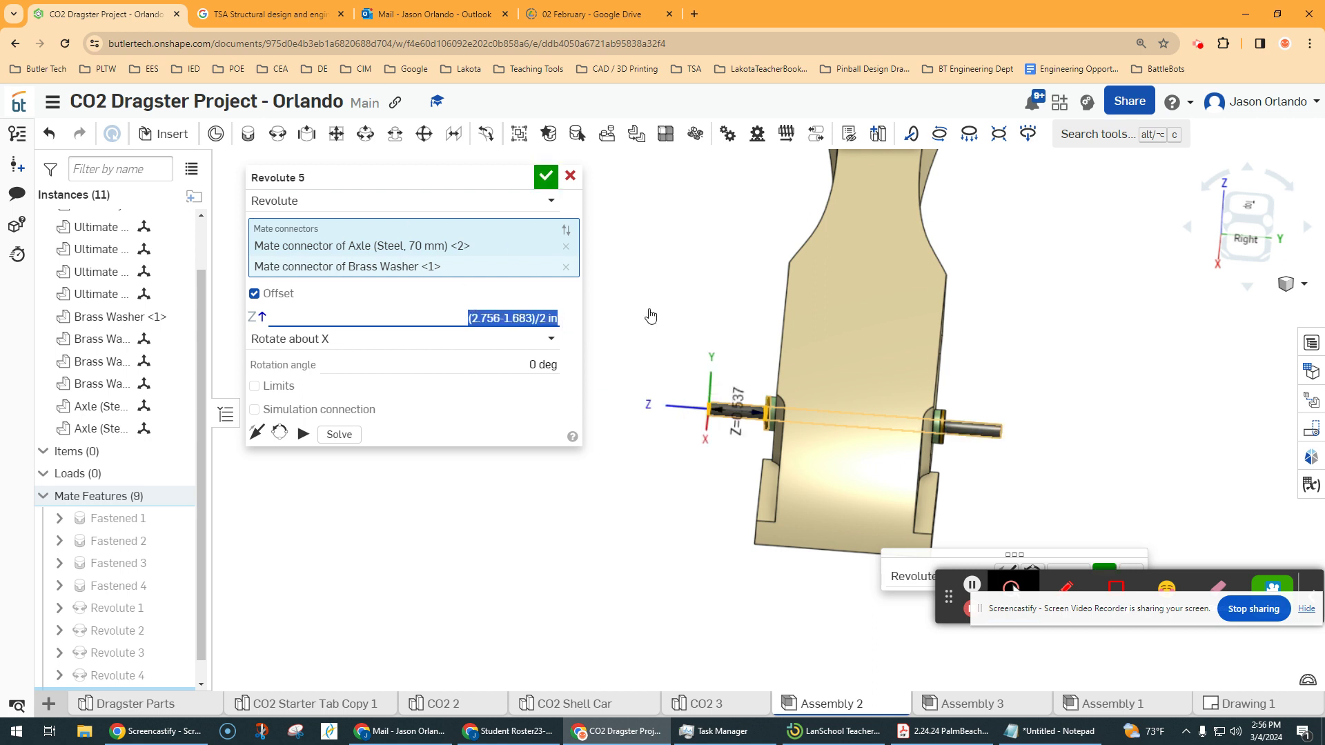
pyautogui.click(444, 319)
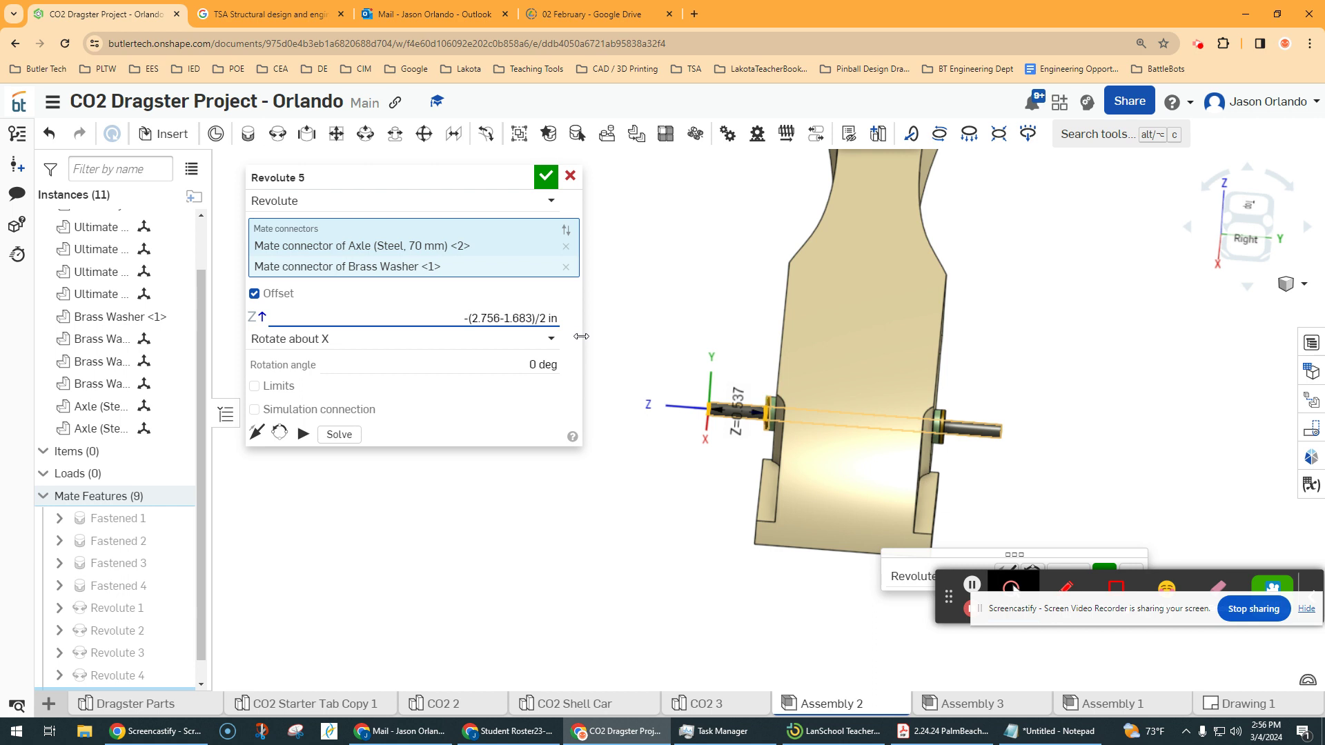
pyautogui.press('Return')
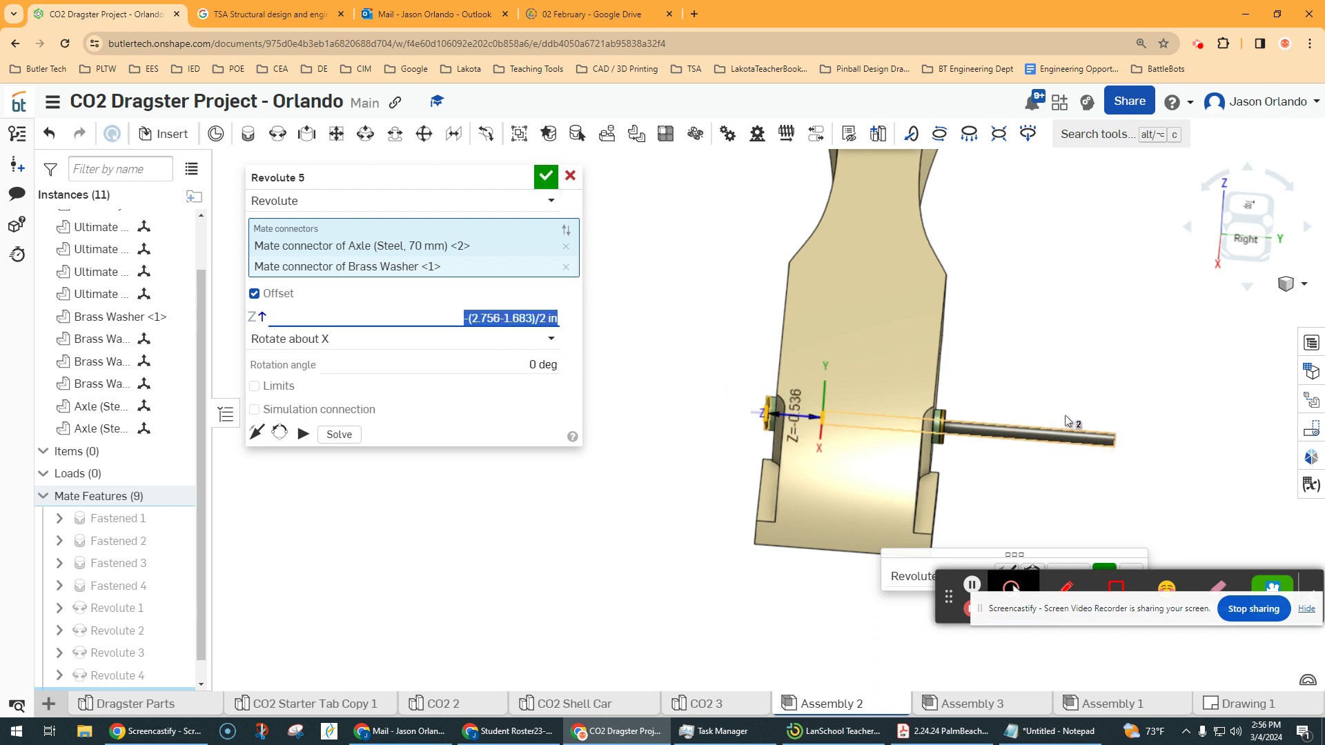
pyautogui.click(454, 326)
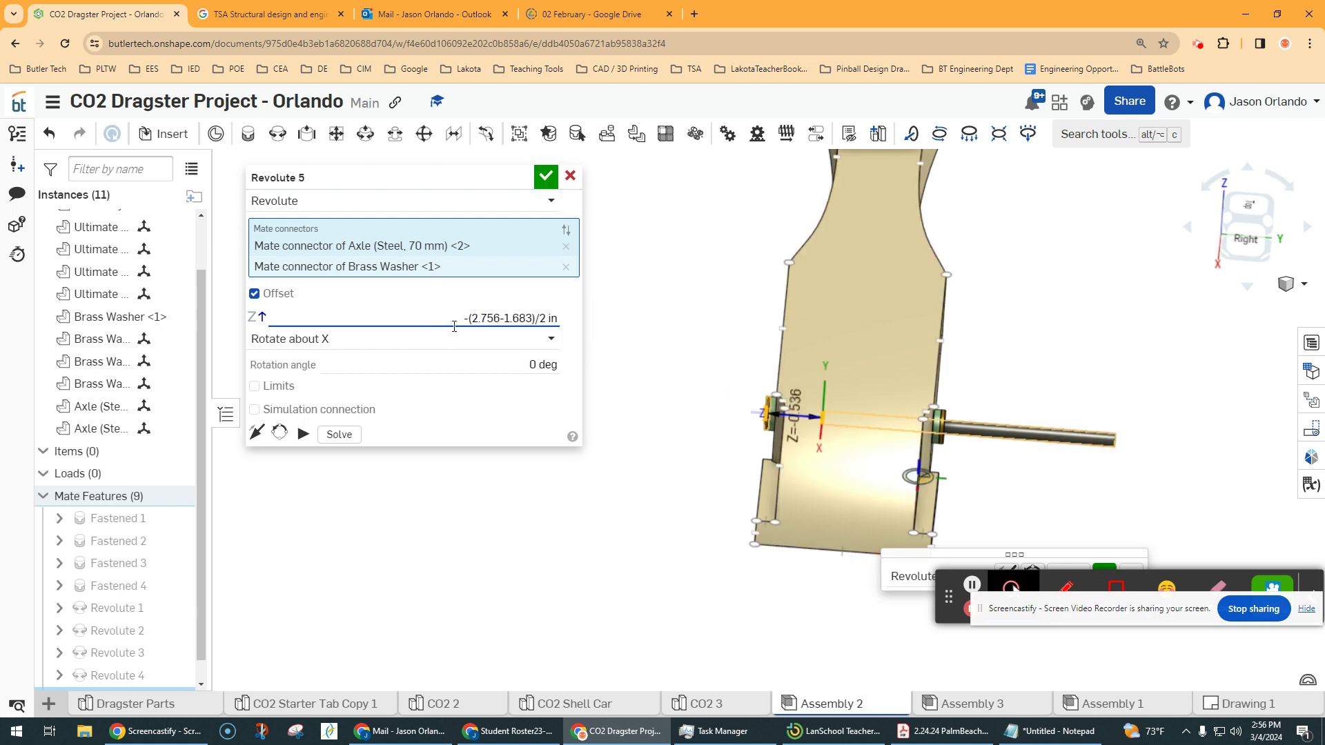
pyautogui.press('Return')
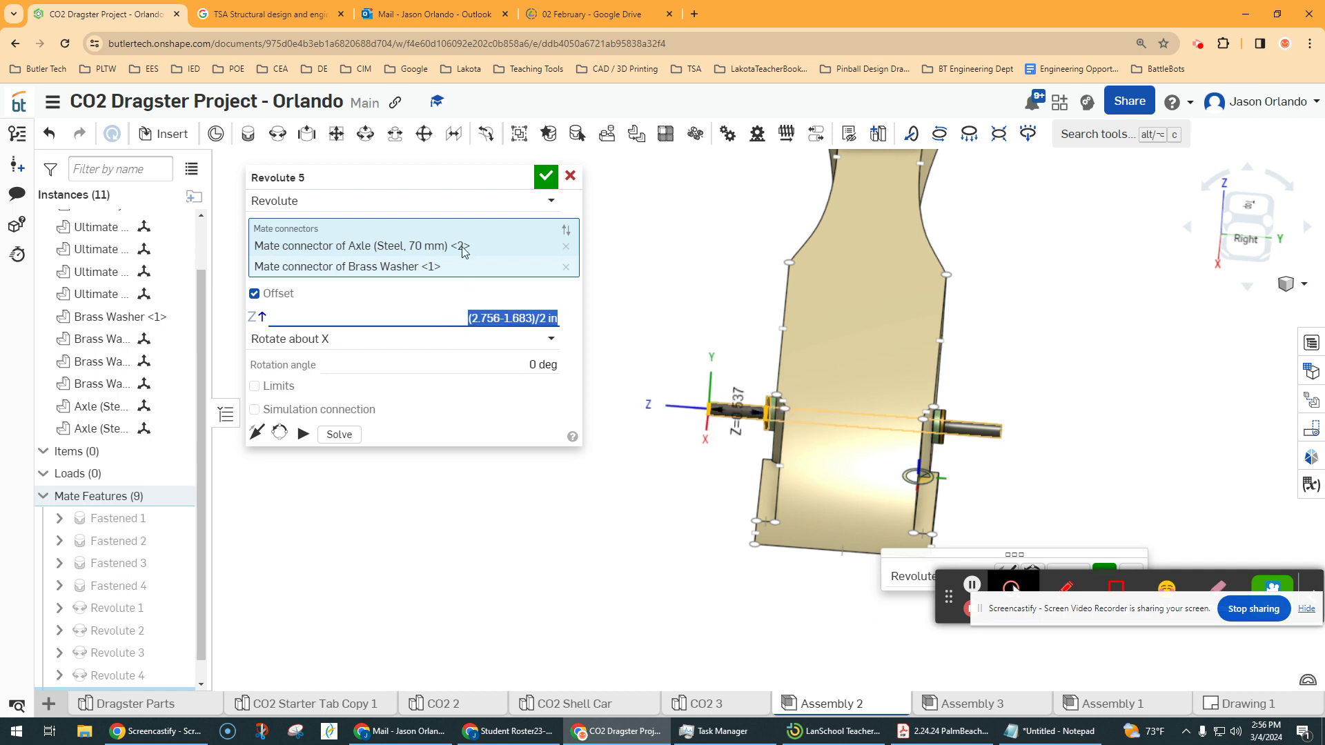
pyautogui.click(546, 176)
# Measure the rear washer pair's parallel distance as 1.858 in, then clear the selection.
pyautogui.scroll(-5, 617, 289)
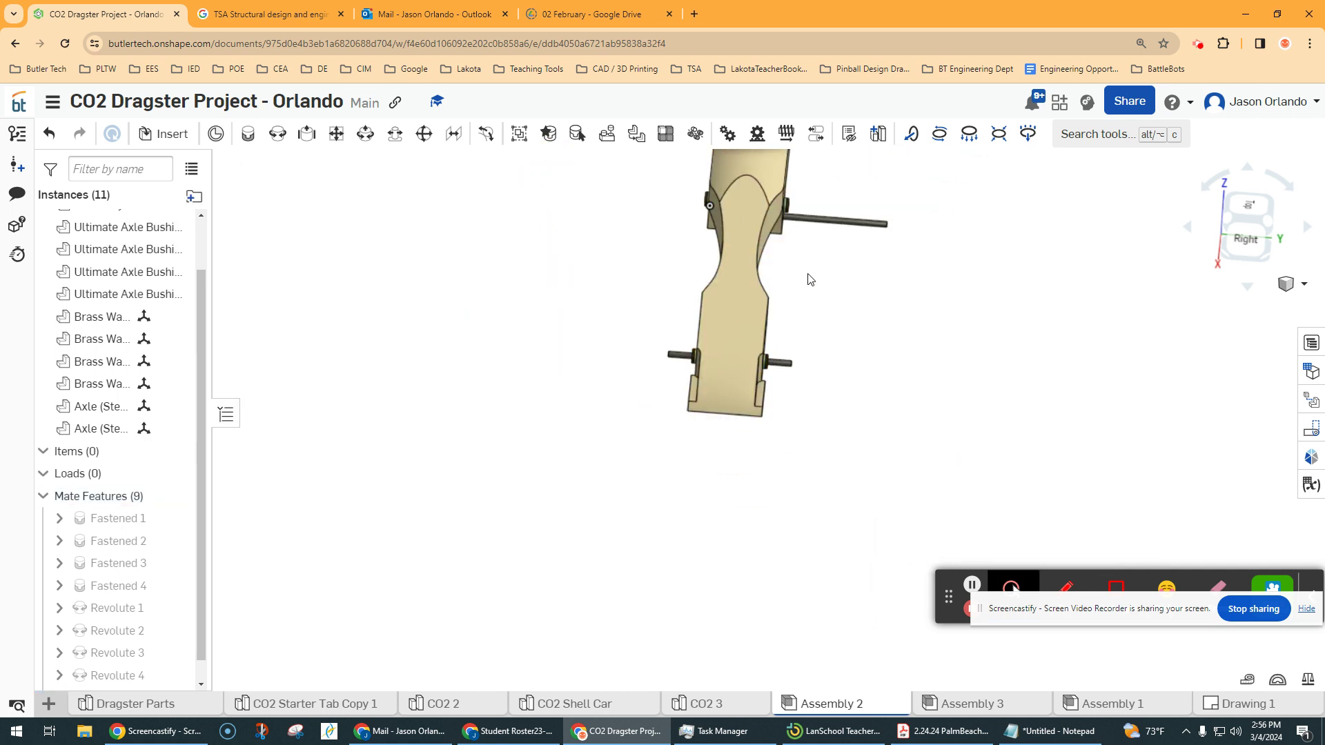
pyautogui.moveTo(795, 421); pyautogui.dragTo(784, 408, button='right')
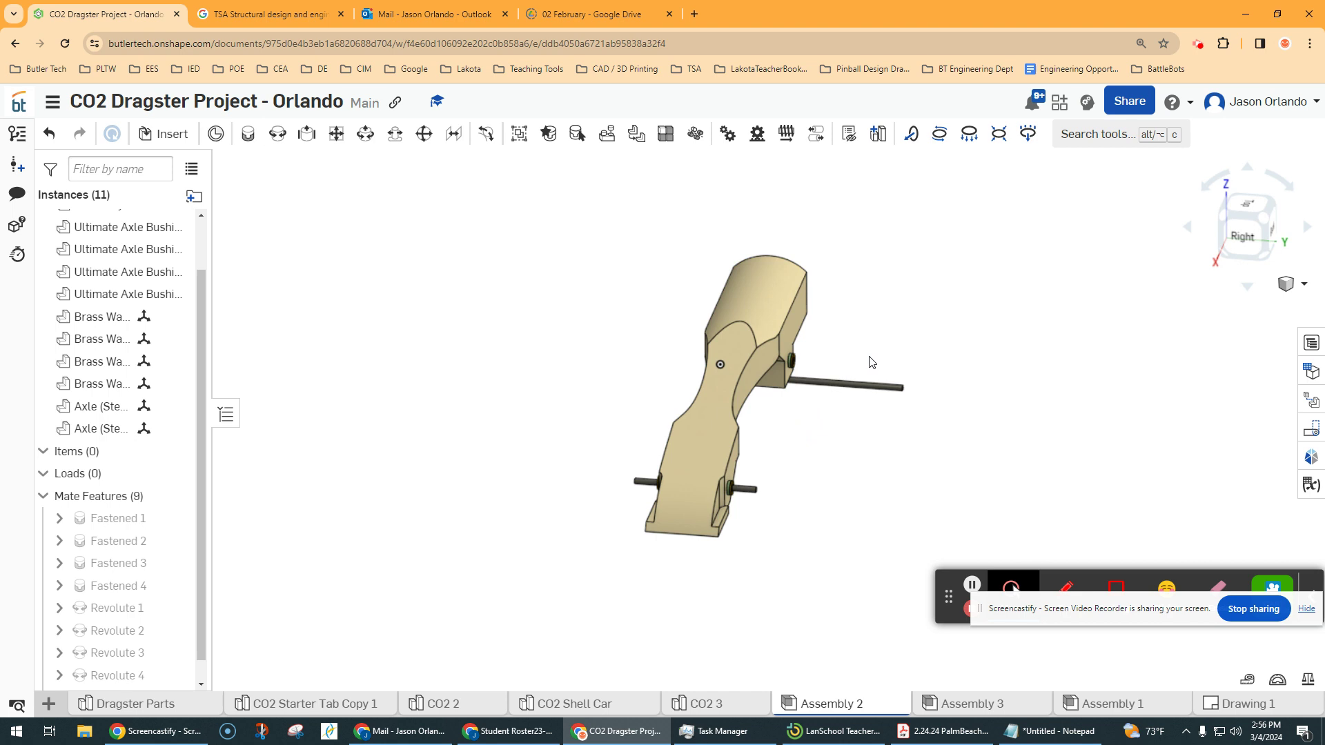
pyautogui.scroll(8, 825, 360)
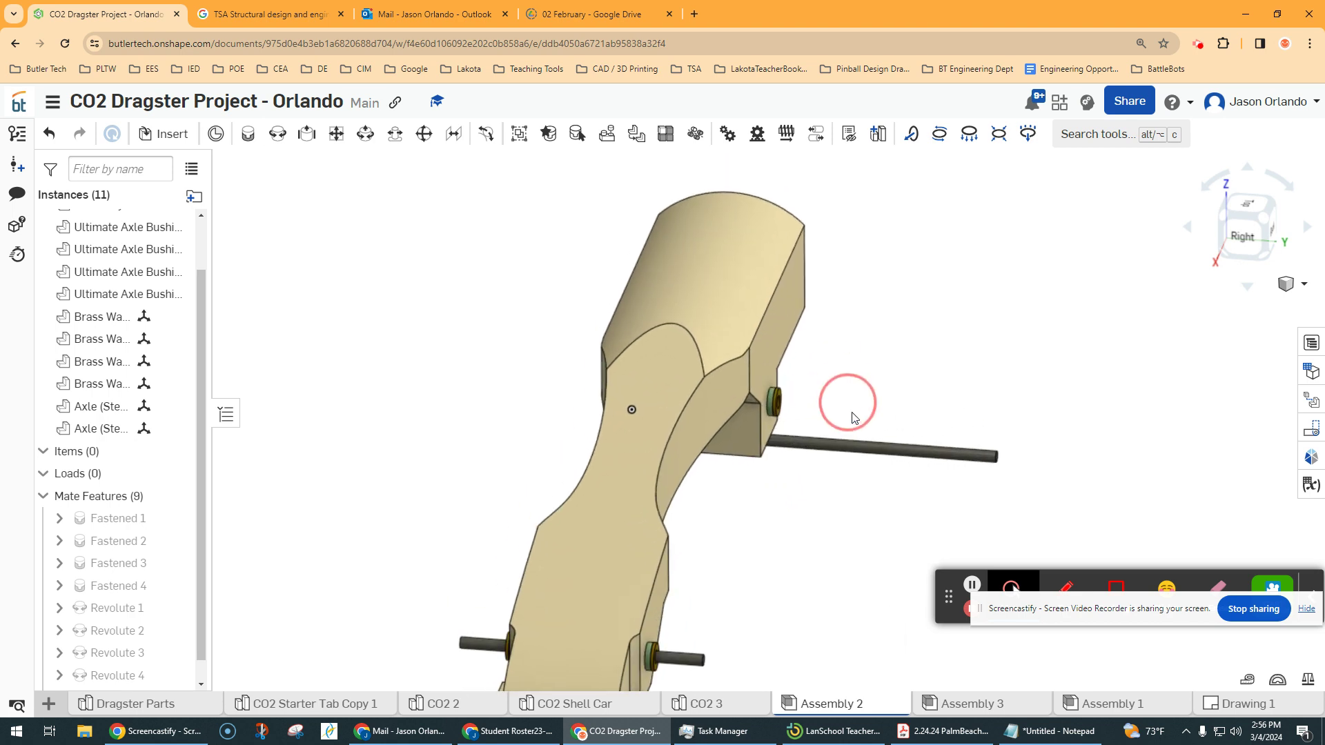
pyautogui.scroll(4, 744, 363)
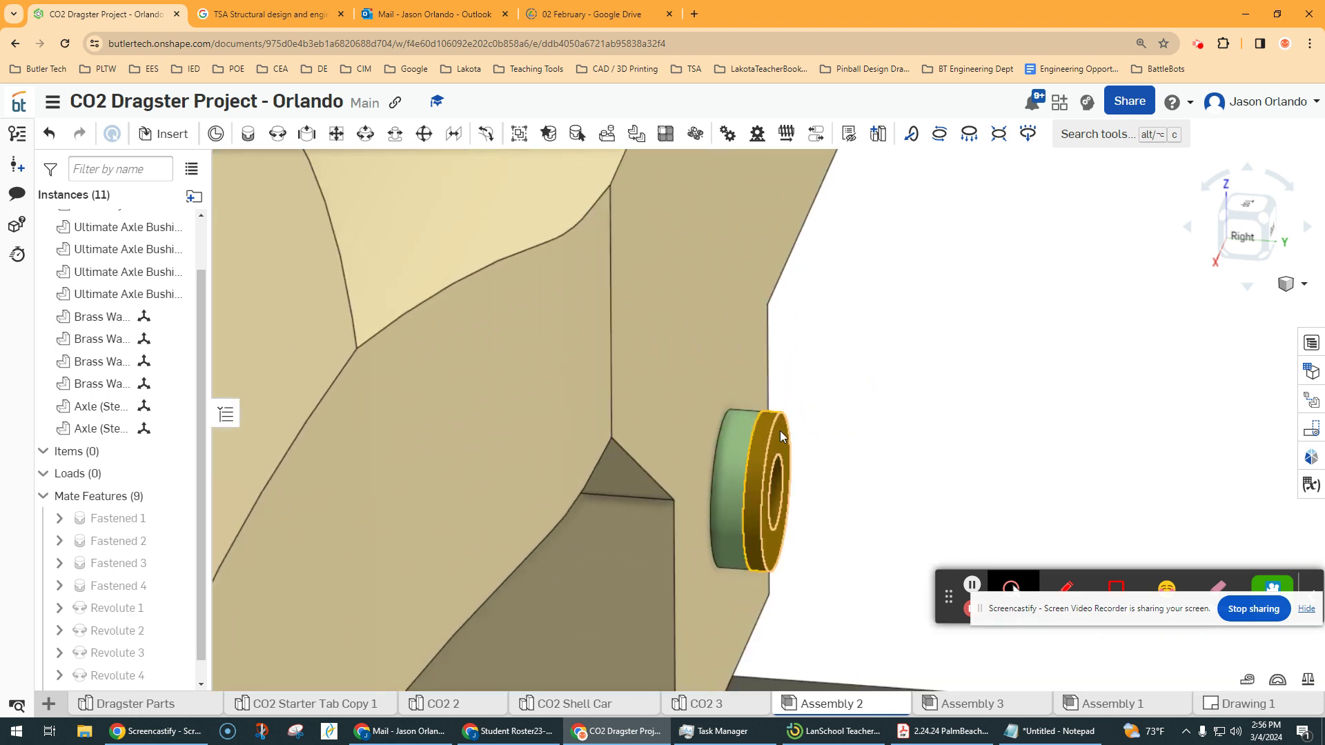
pyautogui.click(780, 431)
pyautogui.scroll(-2, 828, 407)
pyautogui.moveTo(831, 409); pyautogui.dragTo(381, 449, button='right')
pyautogui.click(381, 448)
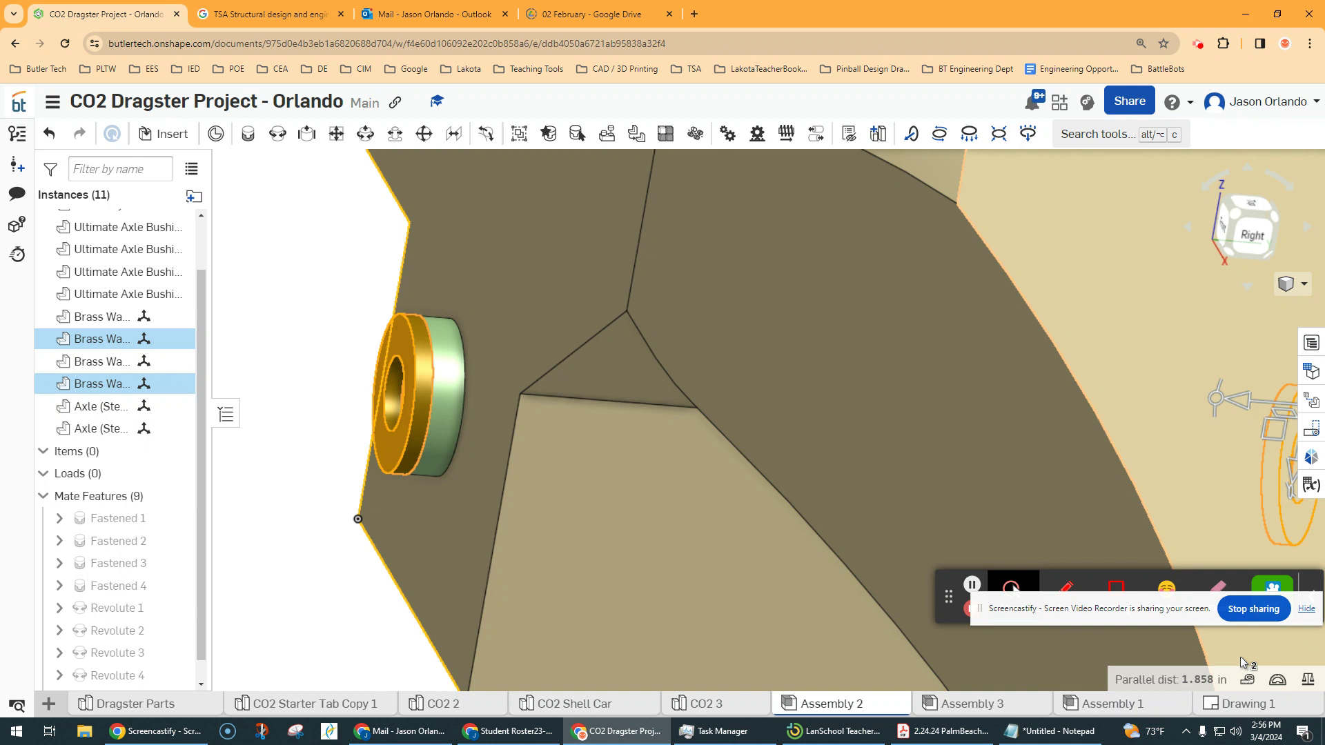
pyautogui.scroll(-3, 339, 283)
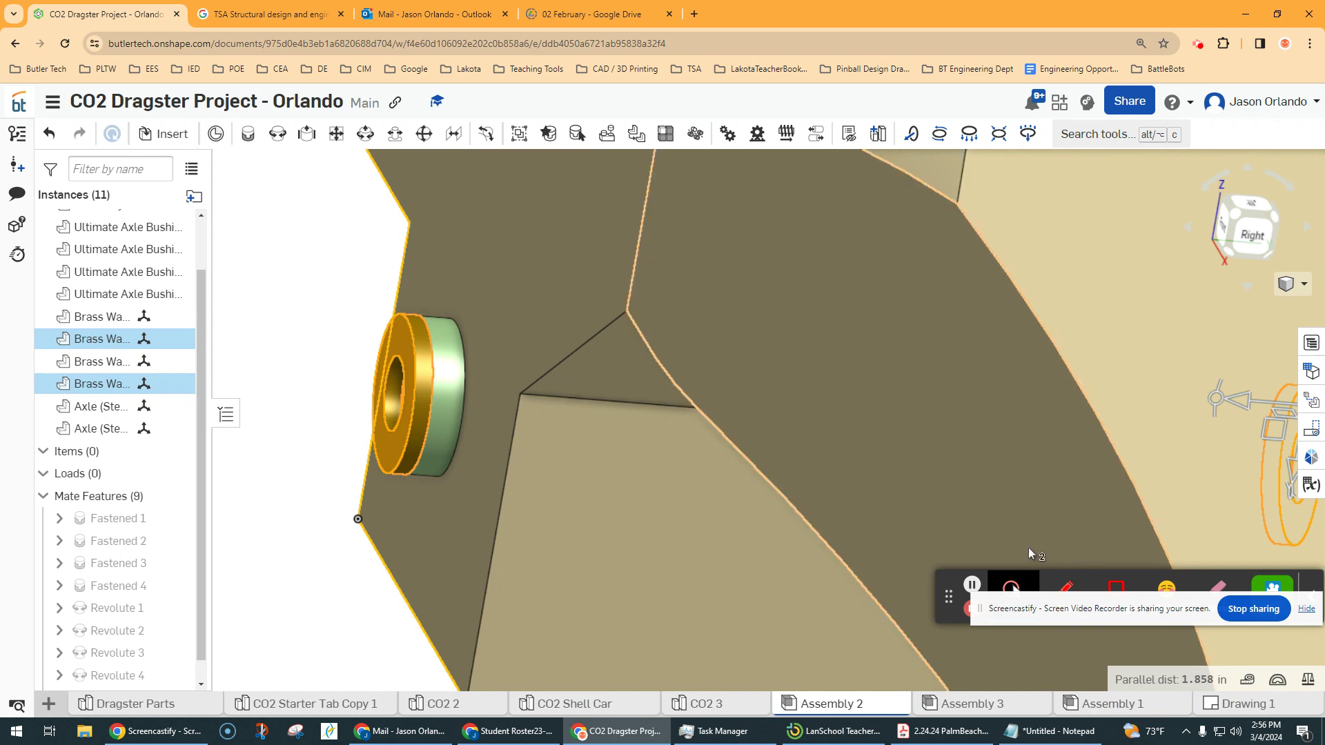
pyautogui.click(343, 287)
# Start a new Revolute 6 mate.
pyautogui.scroll(-5, 343, 287)
pyautogui.scroll(-2, 792, 304)
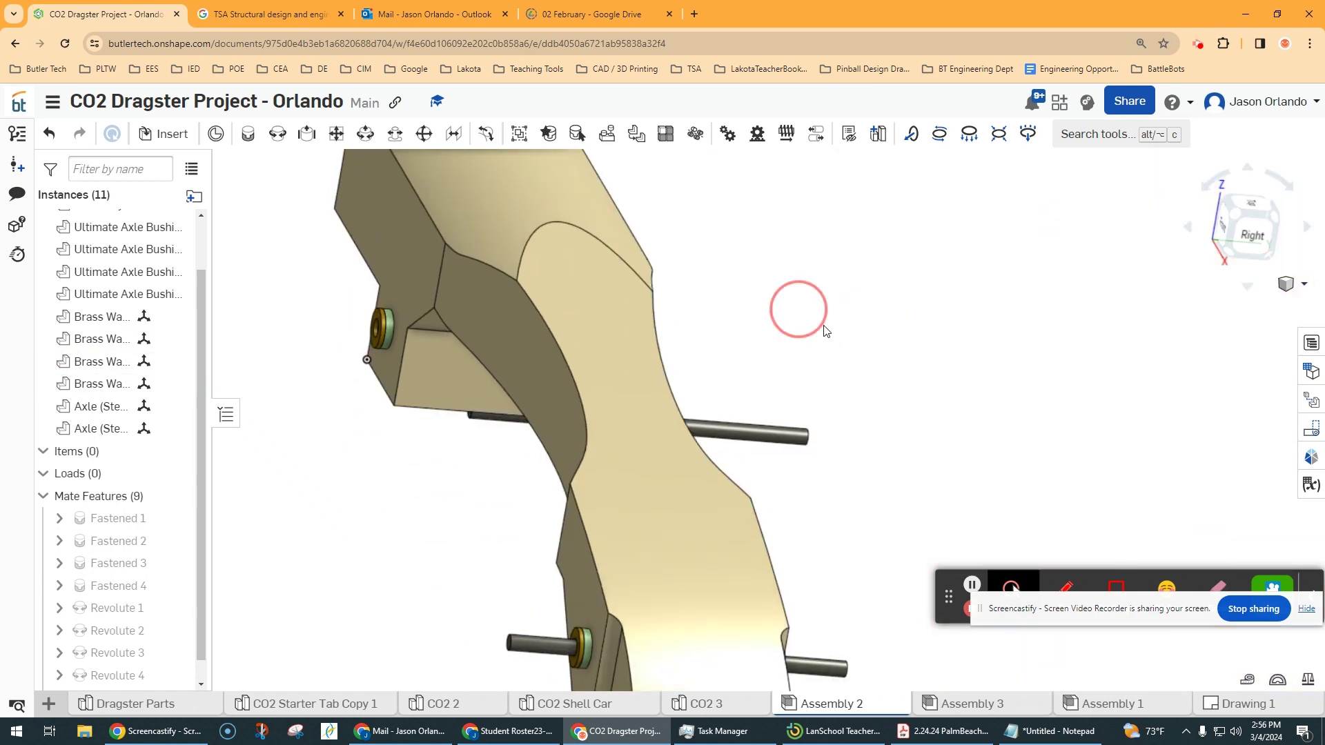
pyautogui.click(278, 133)
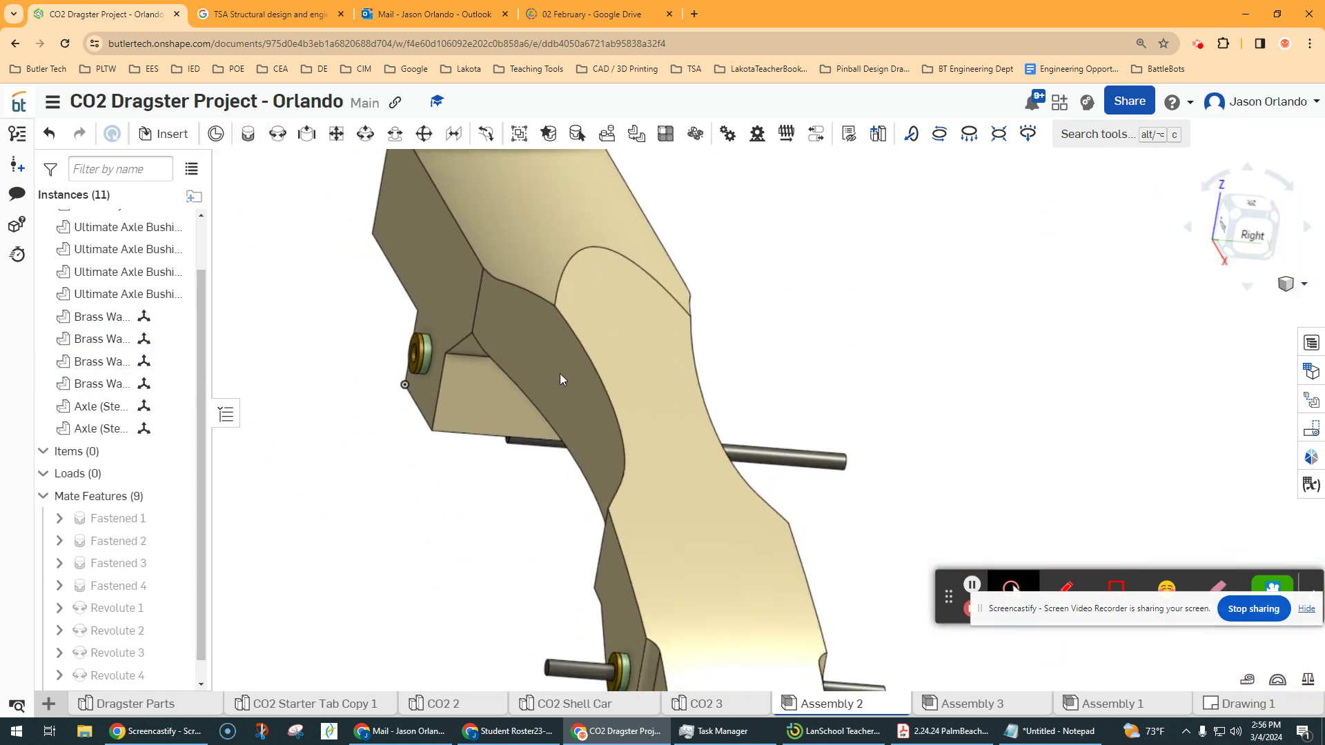
pyautogui.moveTo(561, 376); pyautogui.dragTo(947, 373, button='right')
# Pick the axle end and Brass Washer <2> as the Revolute 6 connectors.
pyautogui.scroll(5, 1215, 435)
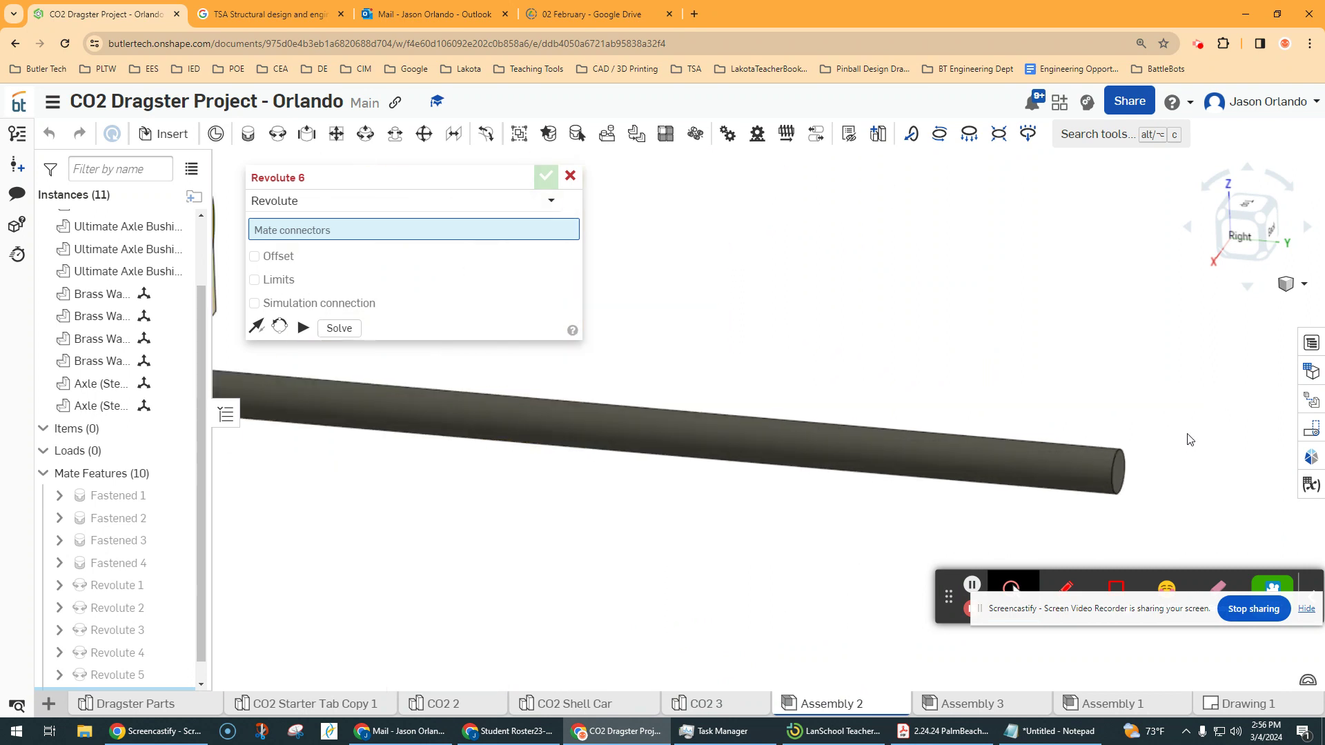
pyautogui.click(1125, 458)
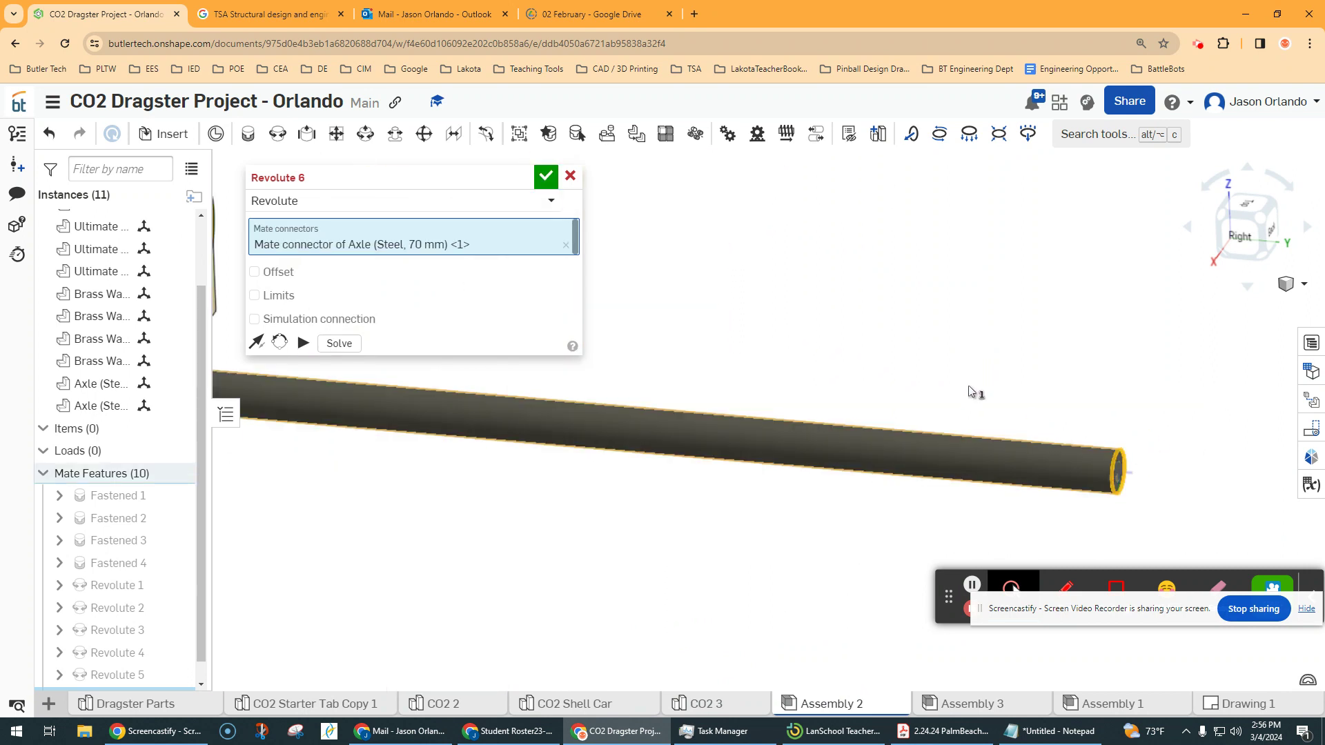
pyautogui.scroll(-3, 969, 392)
pyautogui.scroll(6, 846, 358)
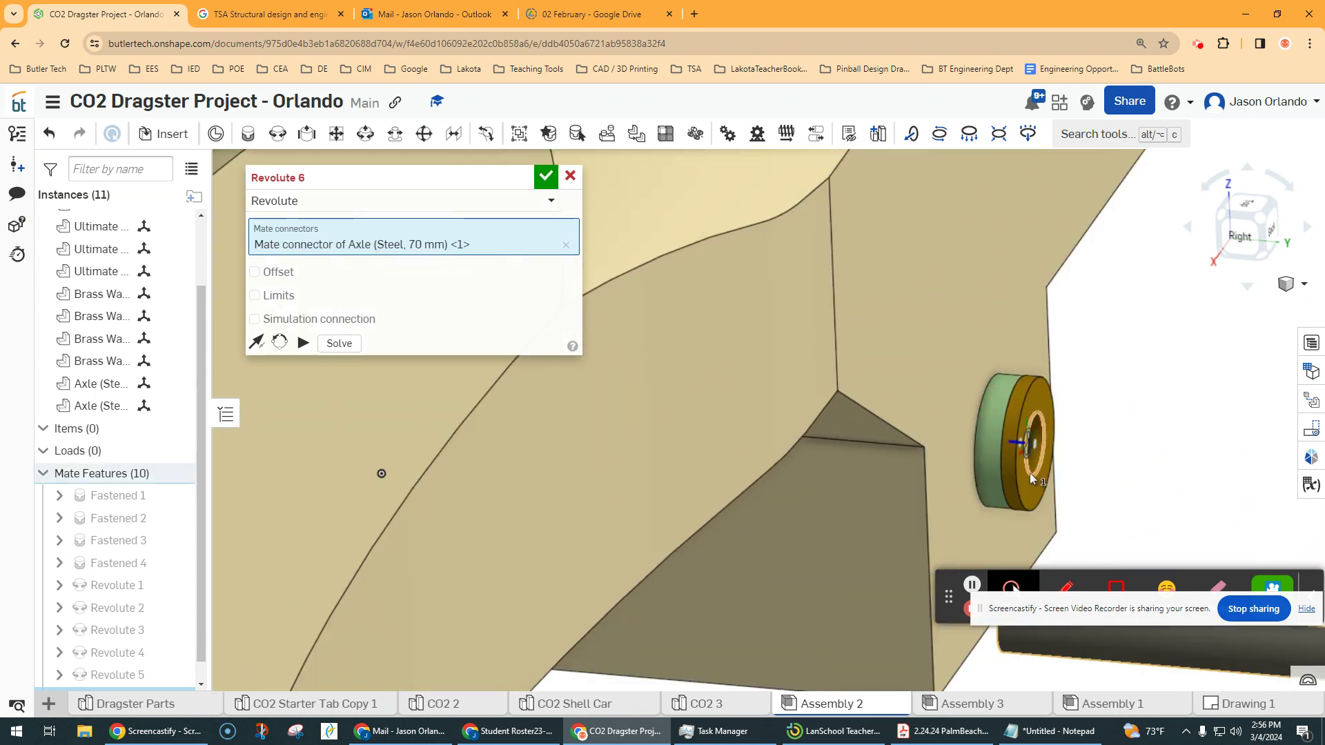
pyautogui.click(1029, 467)
pyautogui.scroll(-3, 1030, 466)
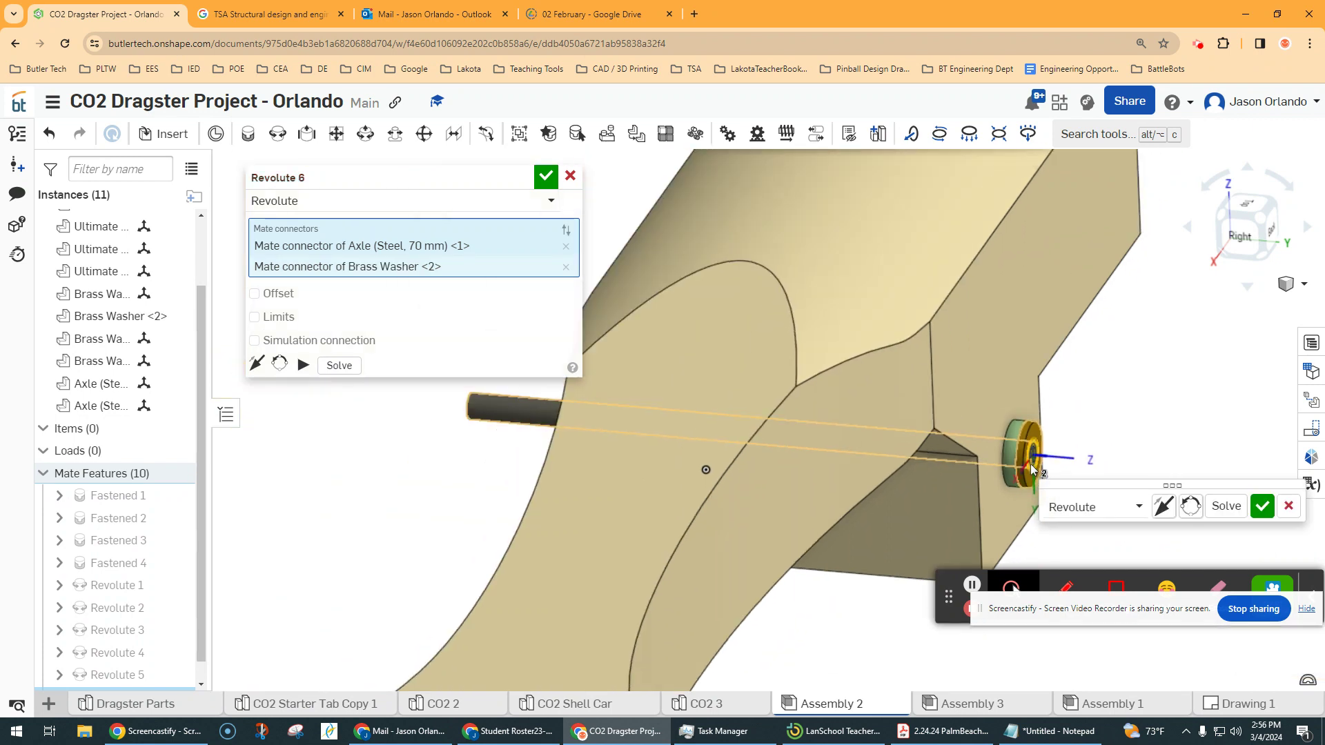
# Give Revolute 6 a Z offset of (2.756-1.858)/2 in and accept it.
pyautogui.click(254, 293)
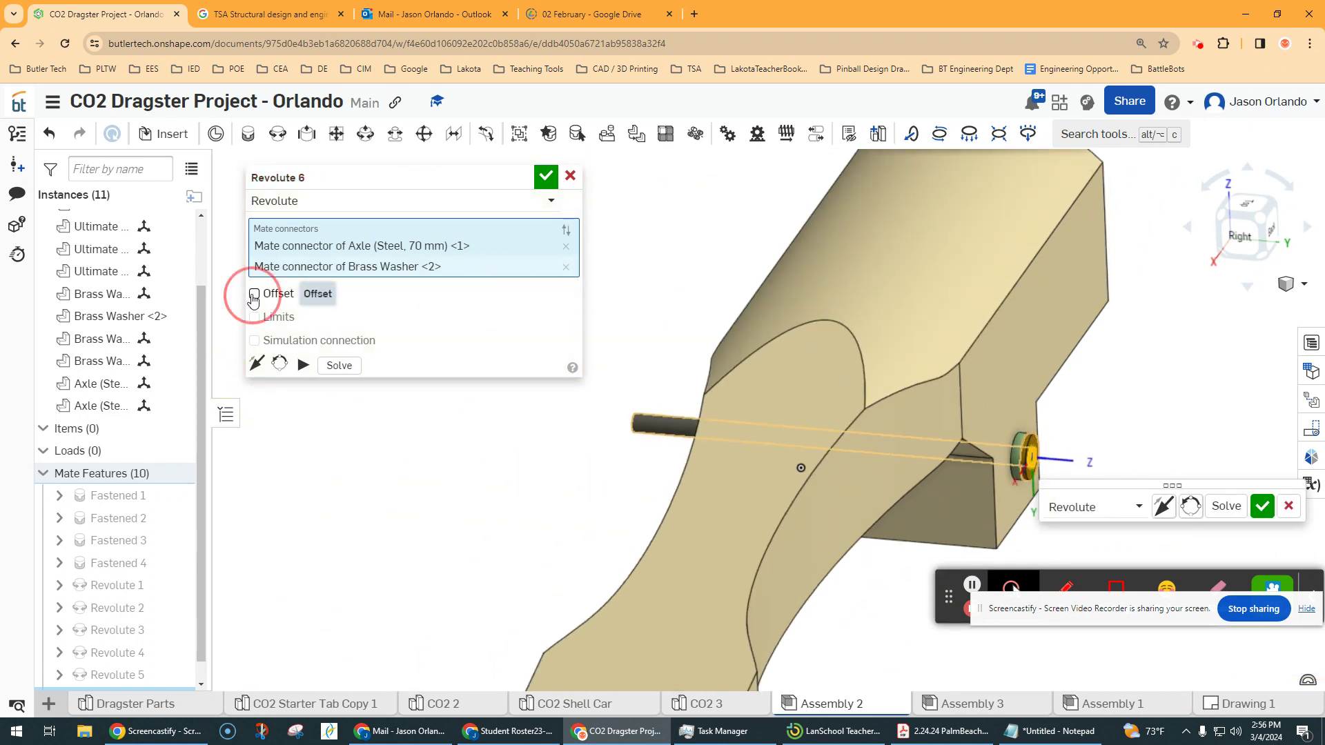
pyautogui.click(471, 318)
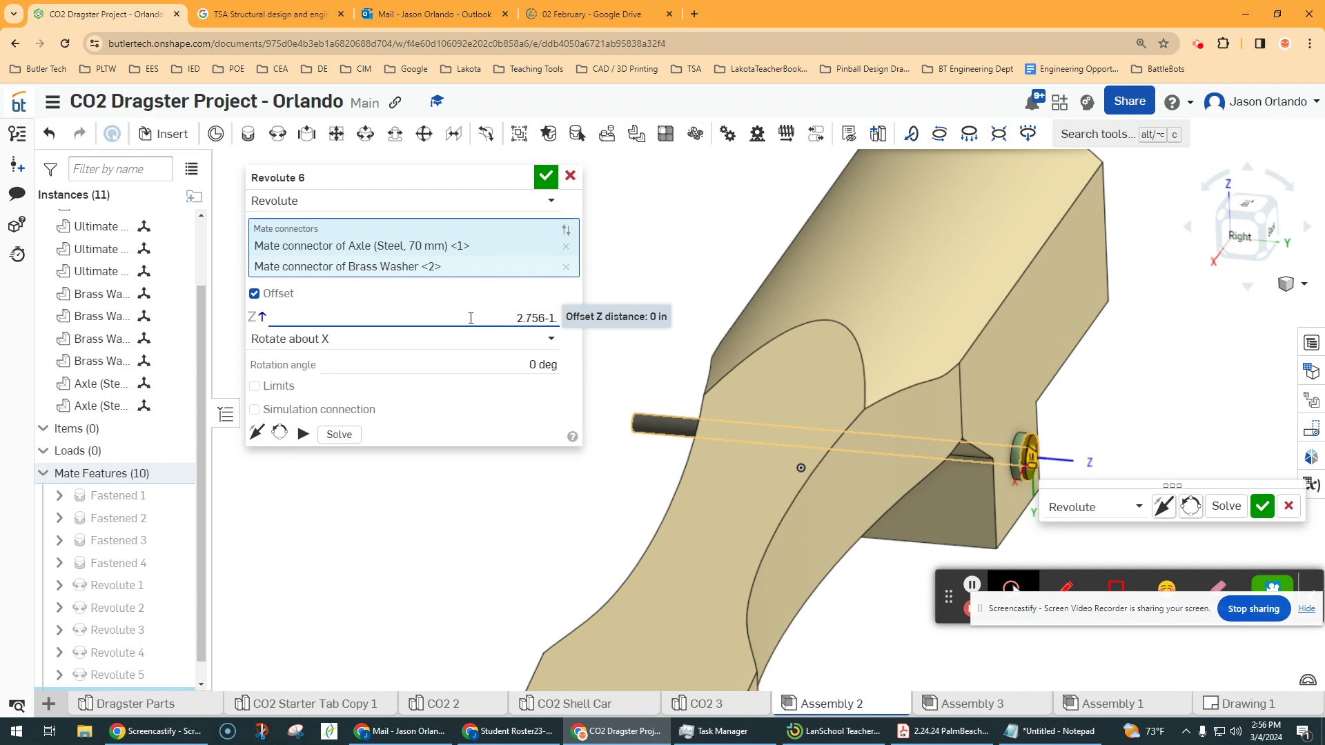
pyautogui.press('Return')
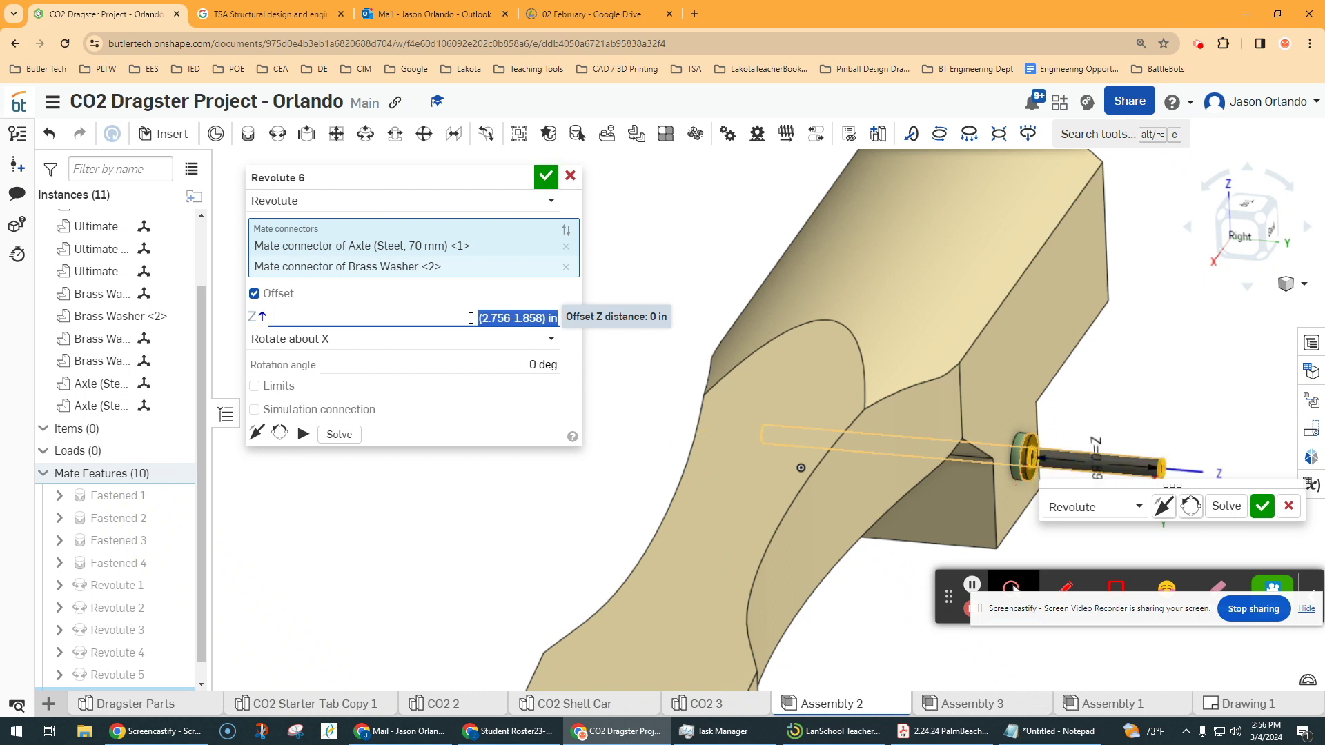
pyautogui.moveTo(855, 358)
pyautogui.mouseDown(button='right')
pyautogui.moveTo(876, 353)
pyautogui.moveTo(856, 358)
pyautogui.mouseUp(button='right')
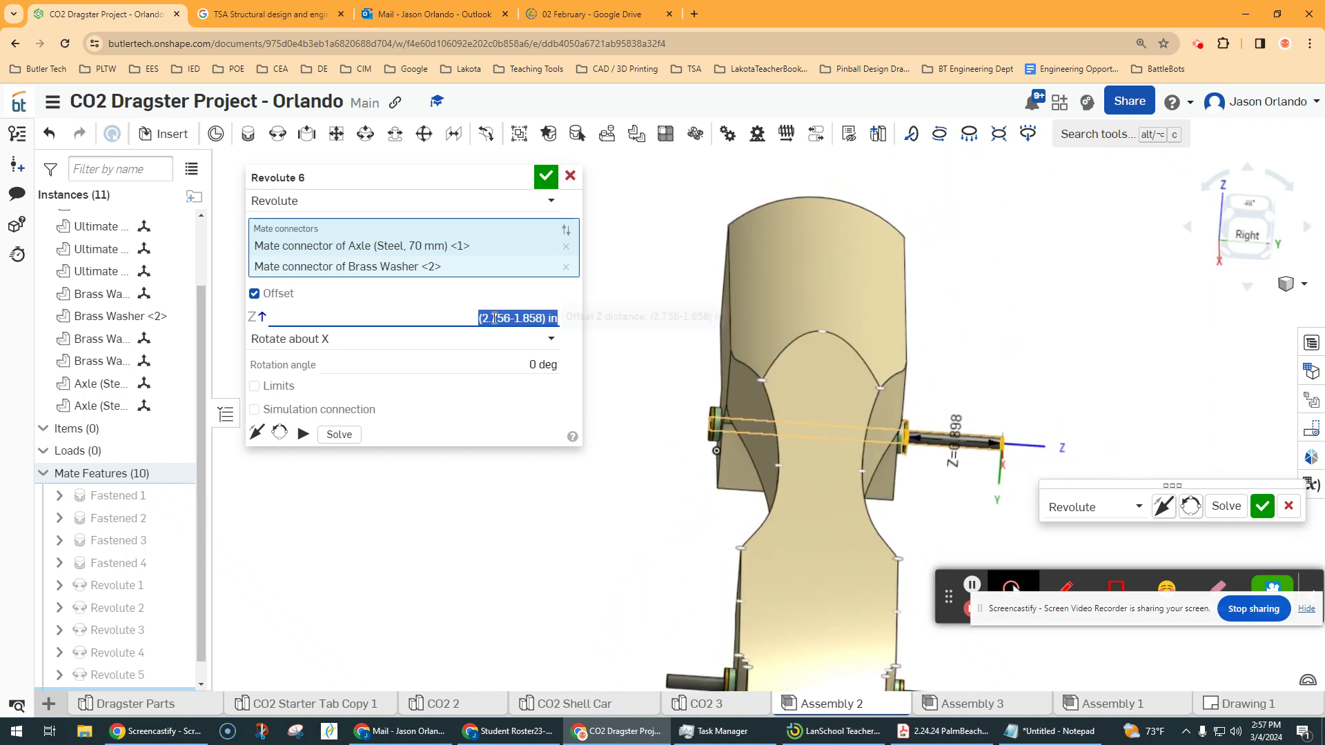
pyautogui.click(544, 318)
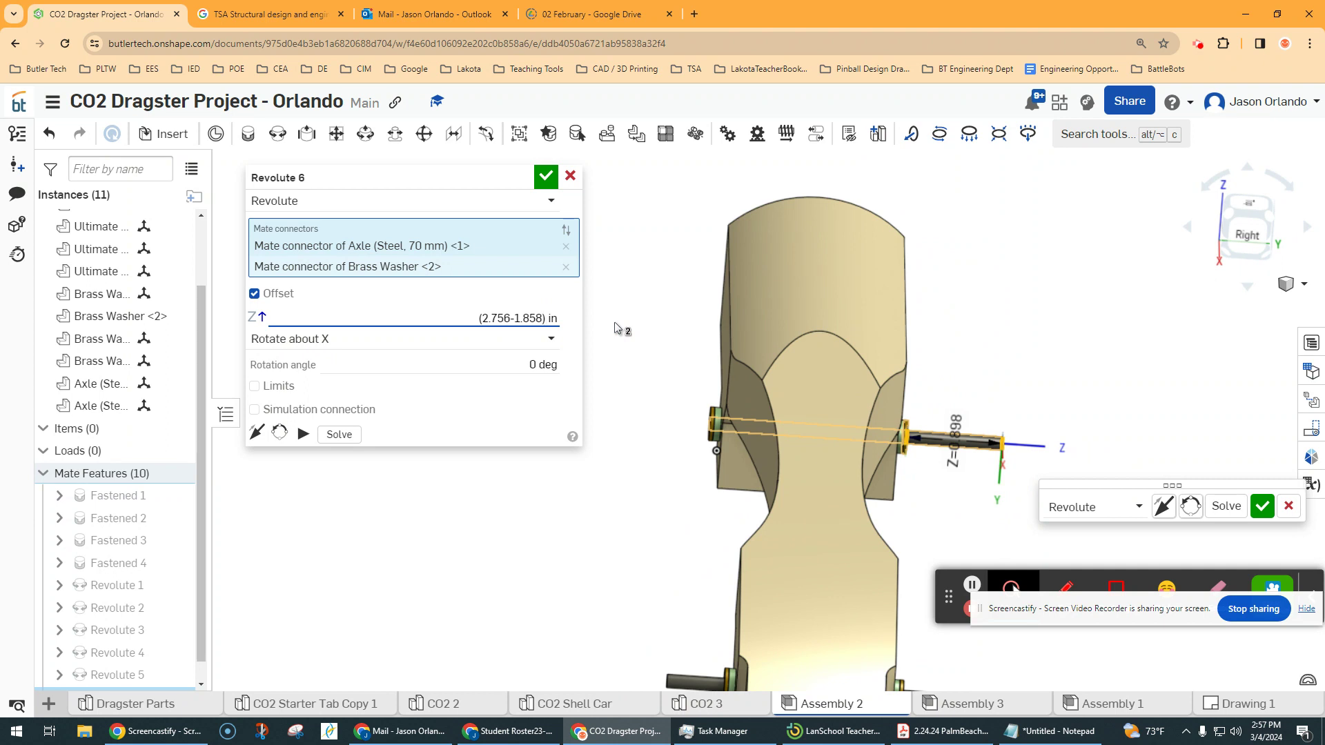
pyautogui.write('/2')
pyautogui.press('Return')
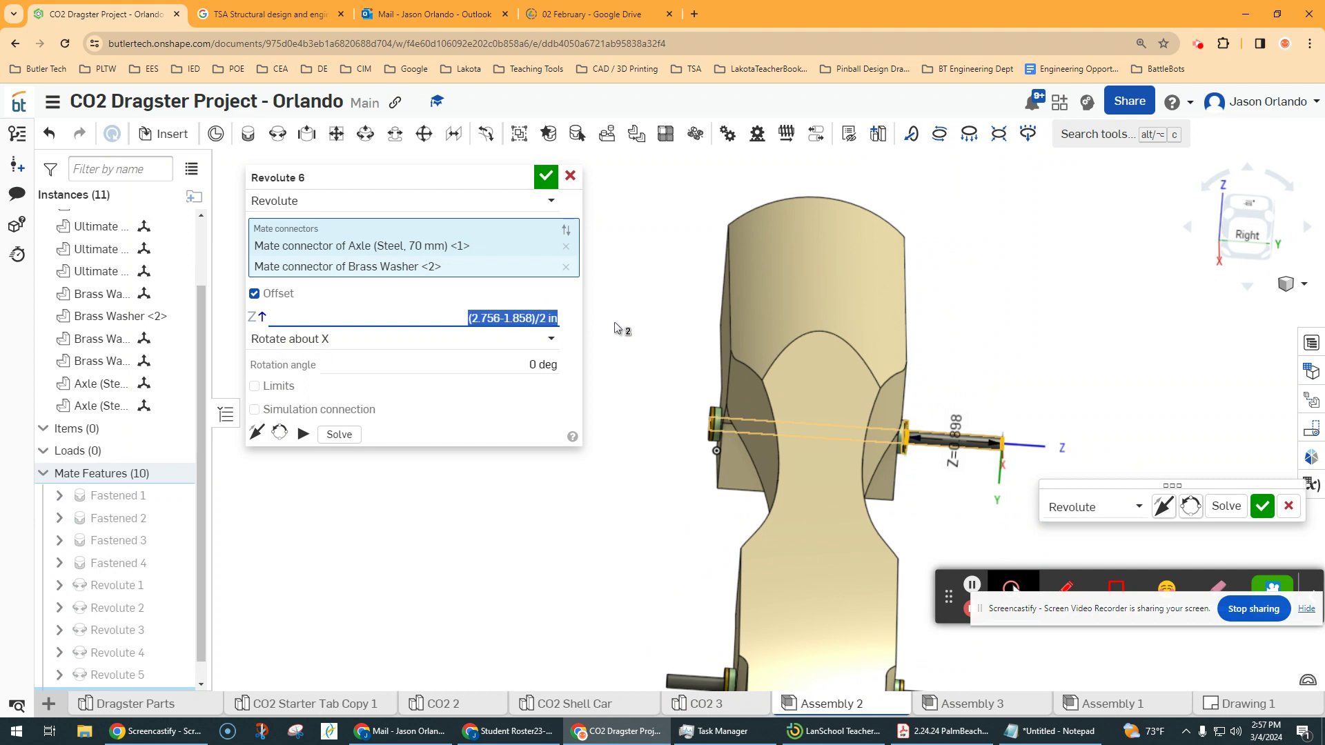
pyautogui.click(546, 177)
pyautogui.moveTo(1164, 374); pyautogui.dragTo(1148, 358, button='right')
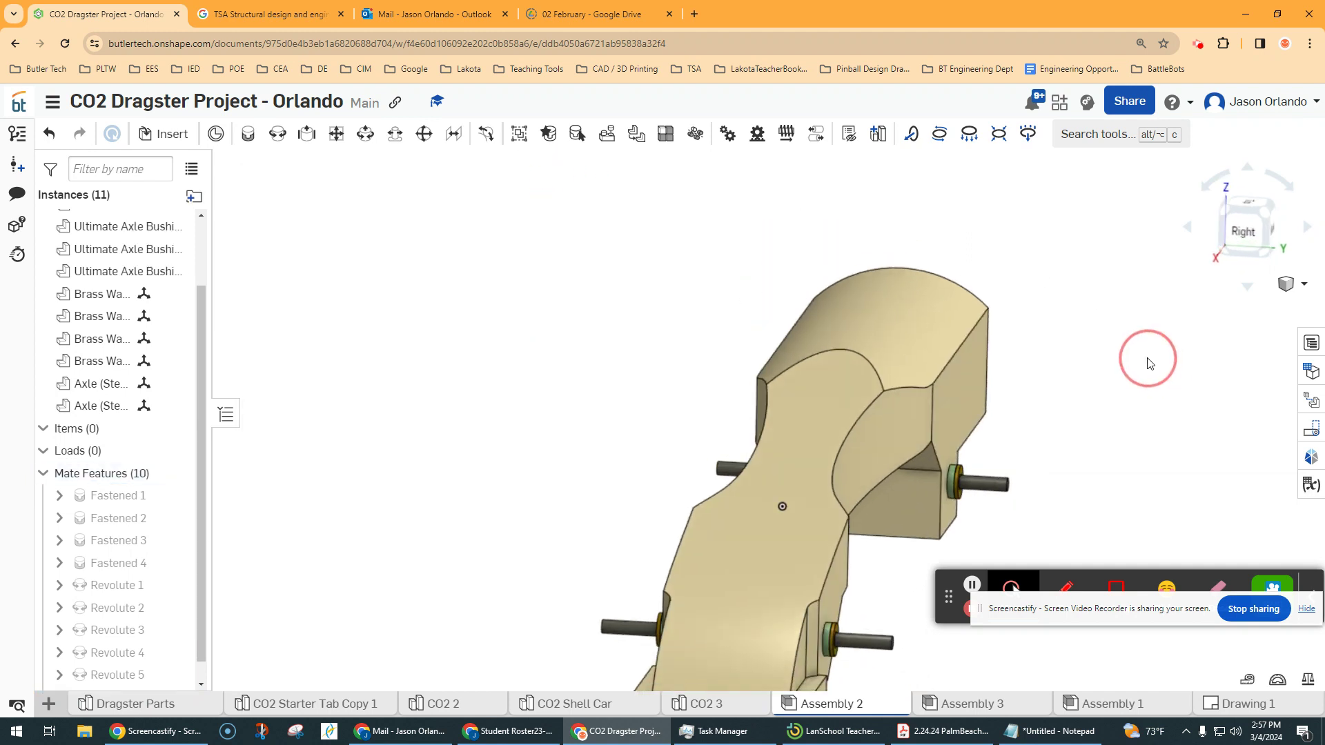
pyautogui.moveTo(1125, 414); pyautogui.dragTo(1008, 357, button='right')
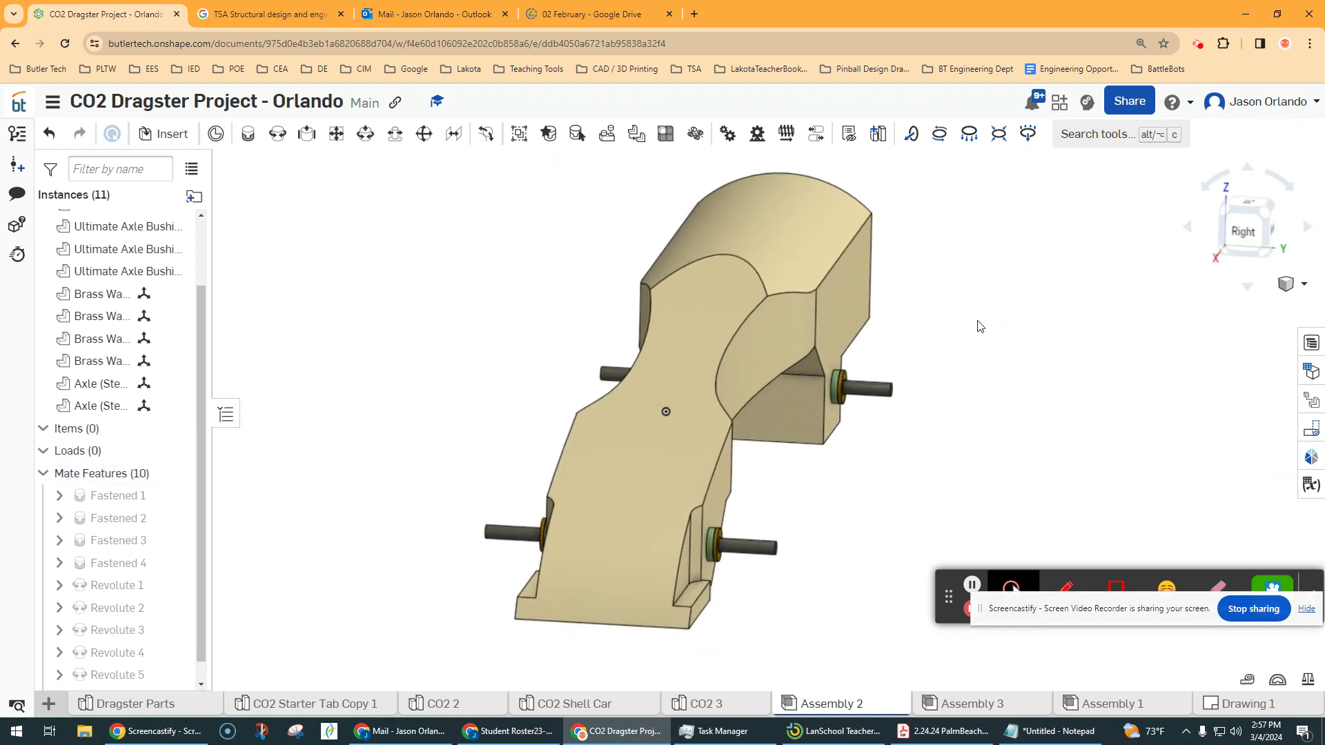
# Insert two Pitsco LX Front Wheels from the Dragster Parts studio near the body.
pyautogui.click(166, 134)
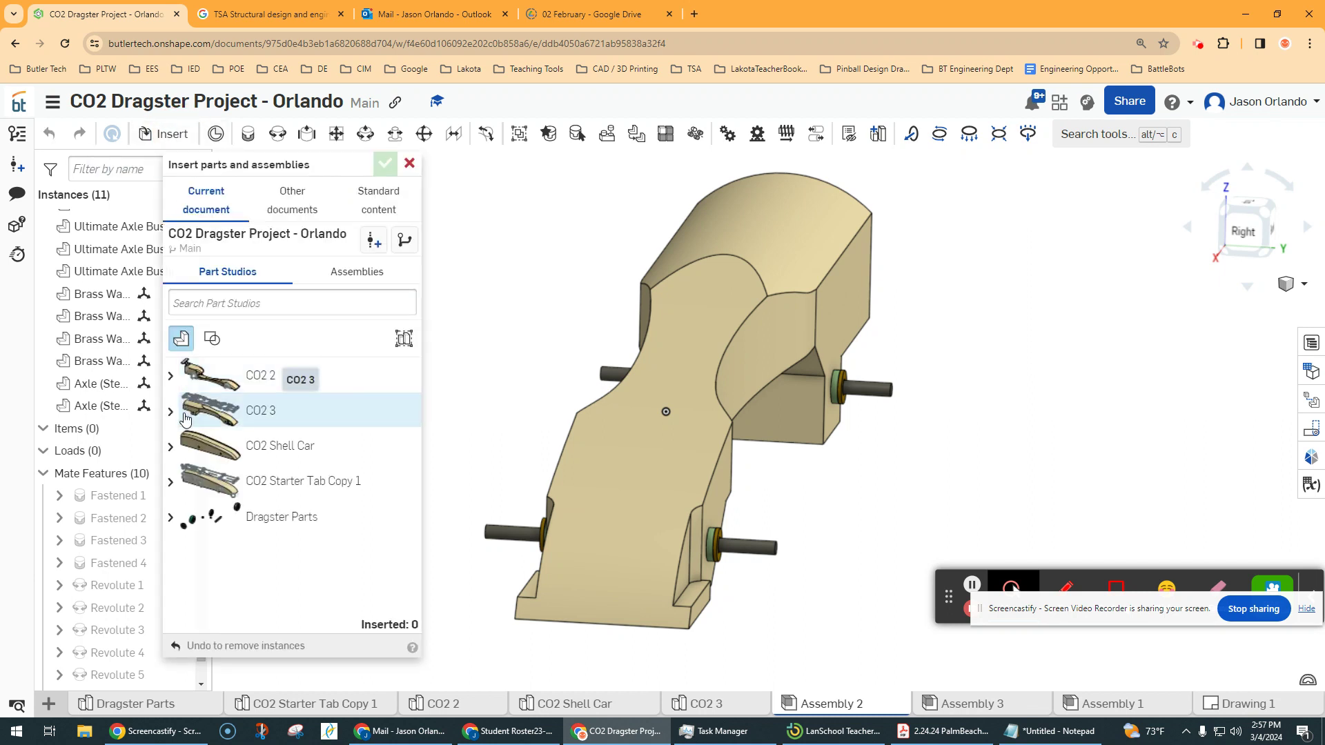
pyautogui.click(171, 518)
pyautogui.scroll(-3, 240, 542)
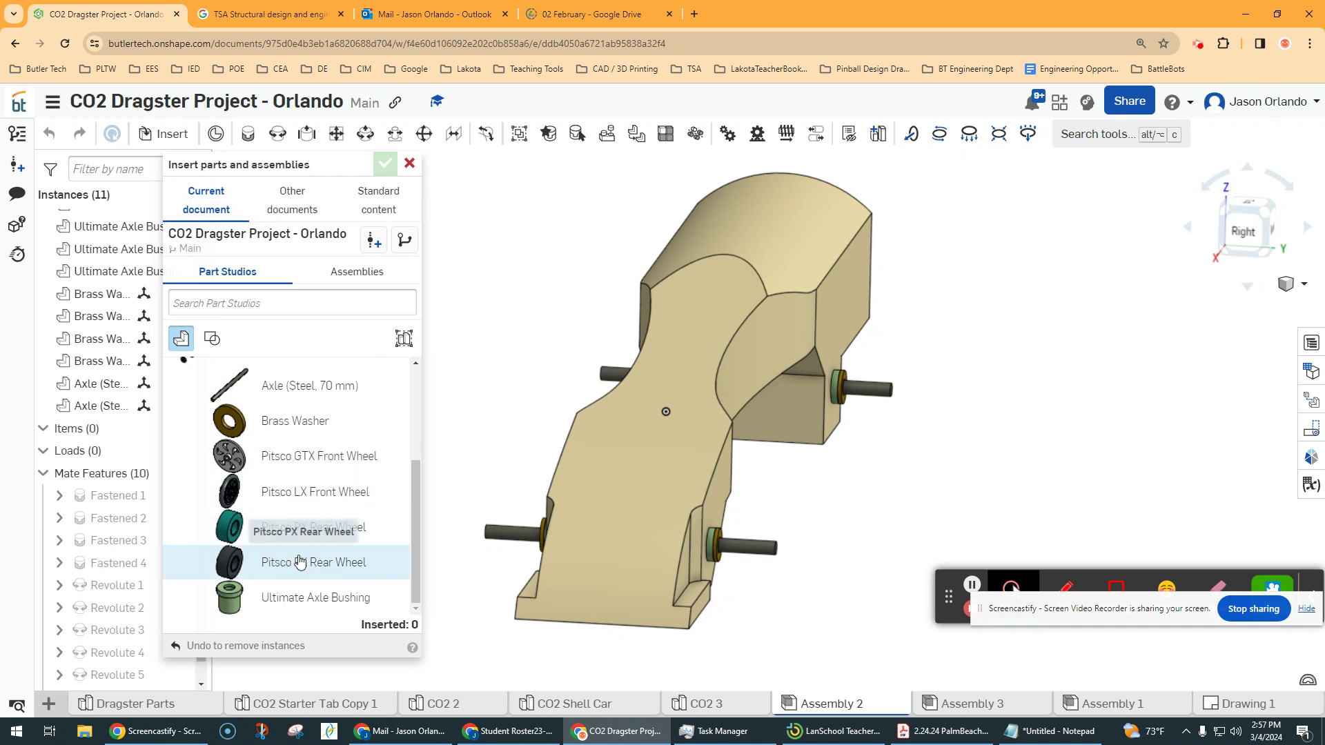
pyautogui.click(296, 496)
pyautogui.click(800, 593)
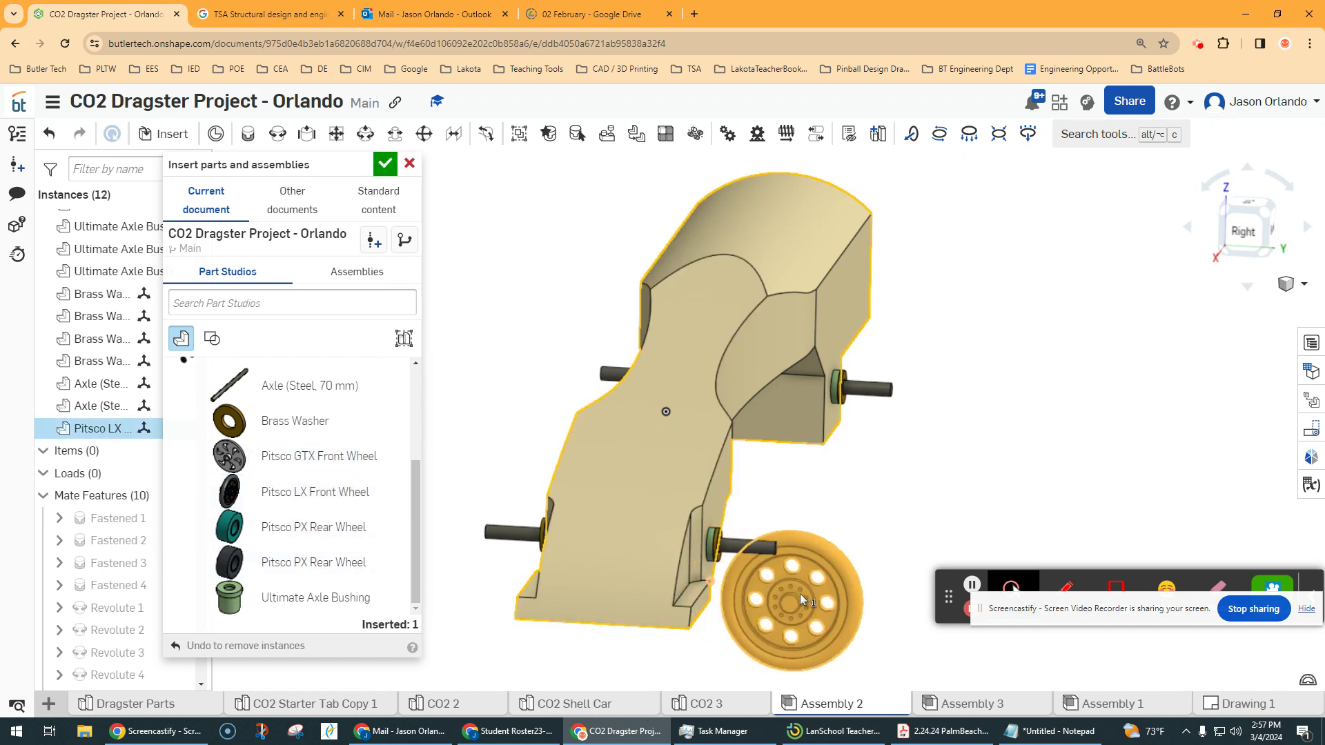
pyautogui.scroll(-1, 822, 587)
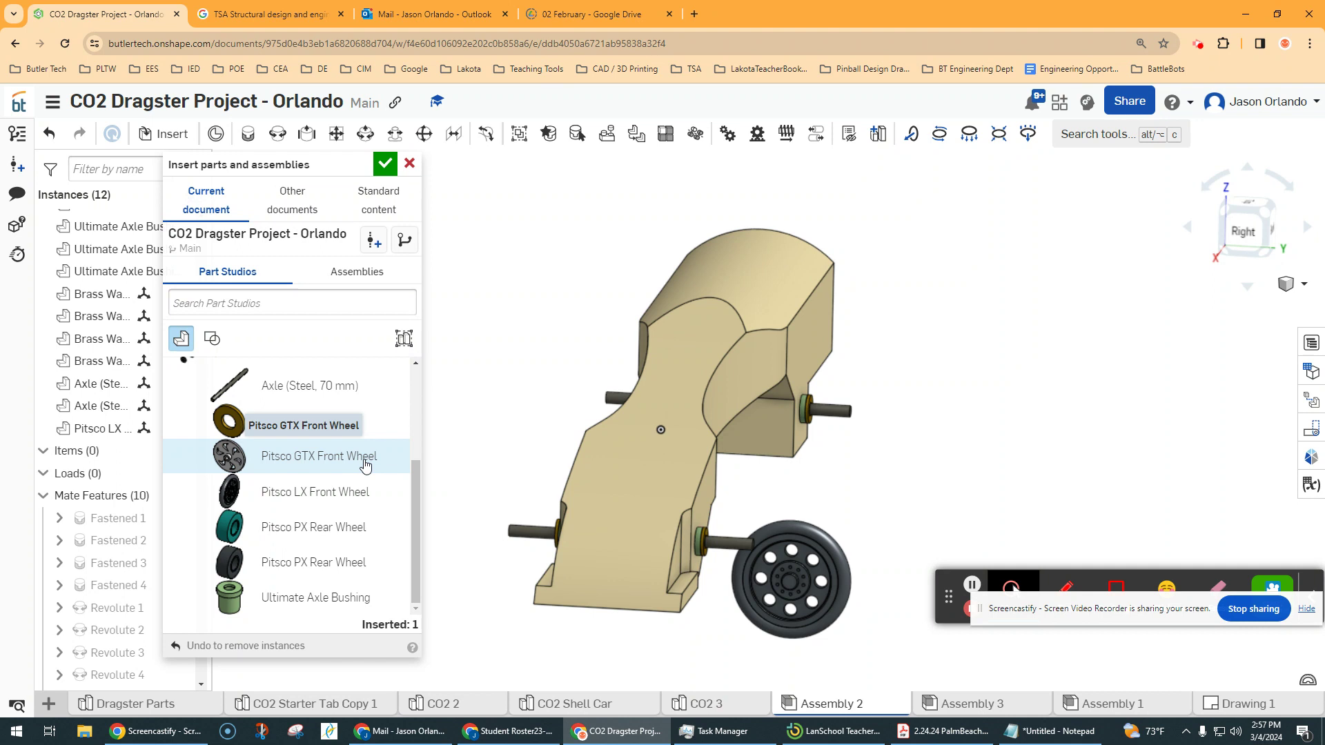
pyautogui.click(330, 494)
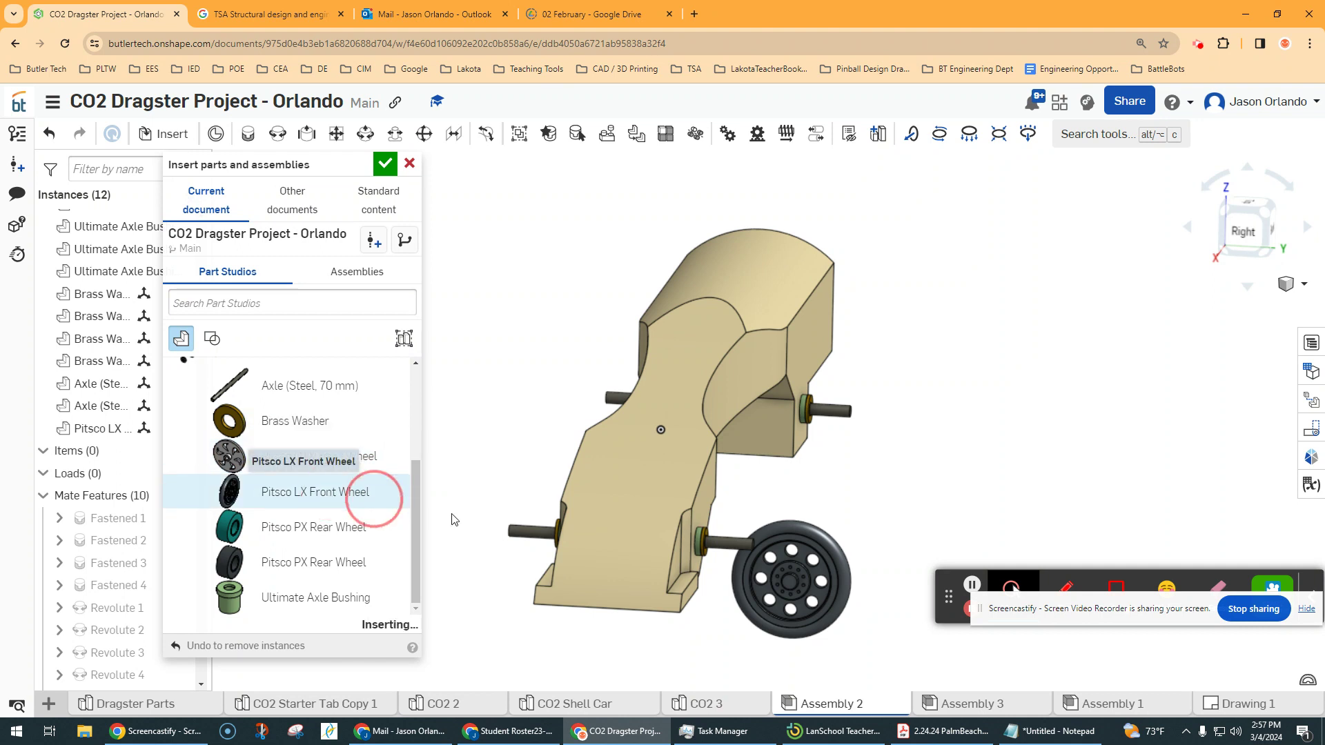
pyautogui.click(494, 544)
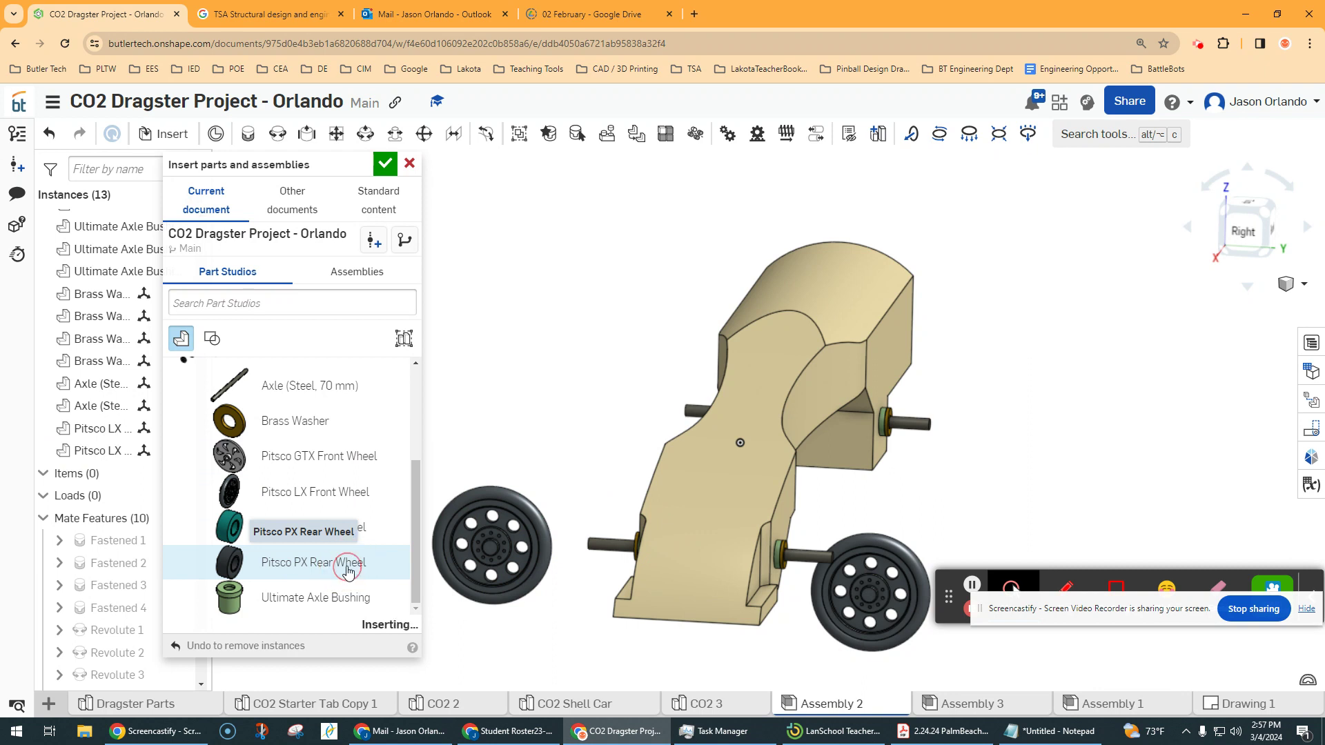
# Place two Pitsco PX Rear Wheels around the body and finish inserting.
pyautogui.click(633, 284)
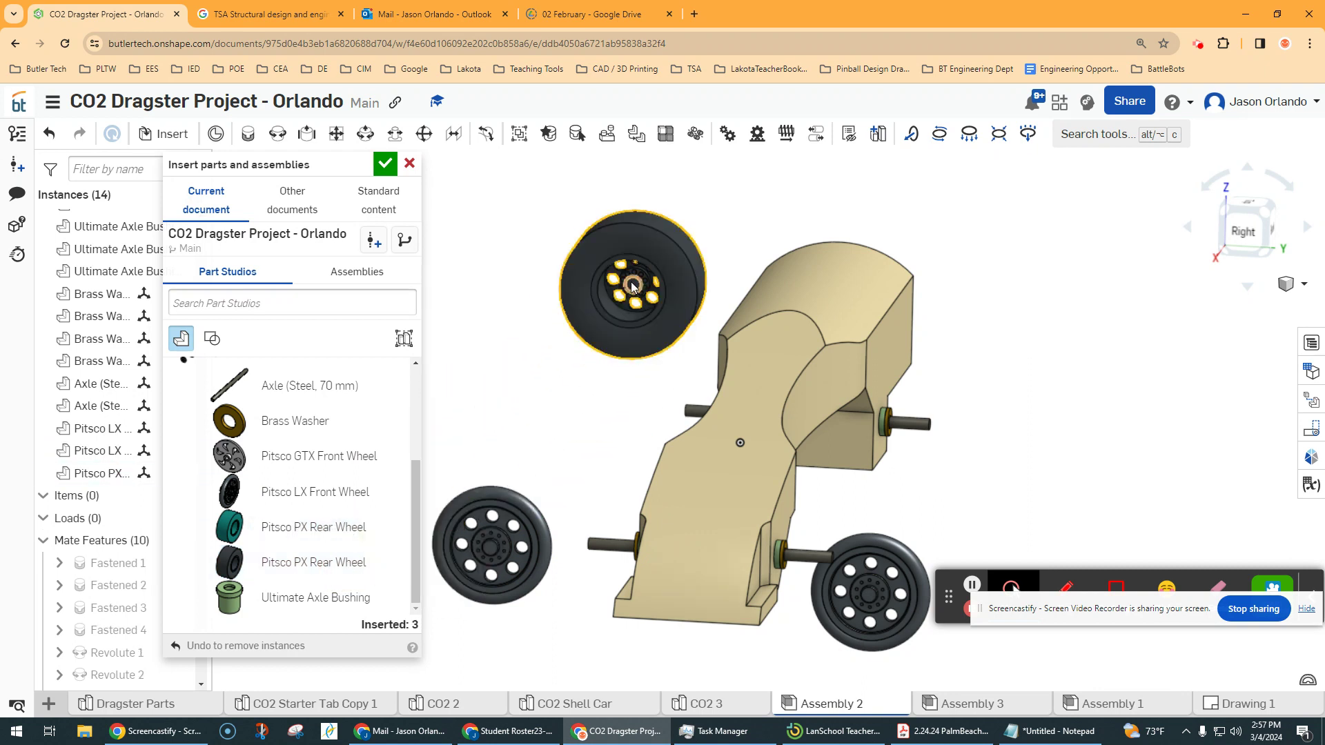
pyautogui.click(314, 563)
pyautogui.click(1021, 409)
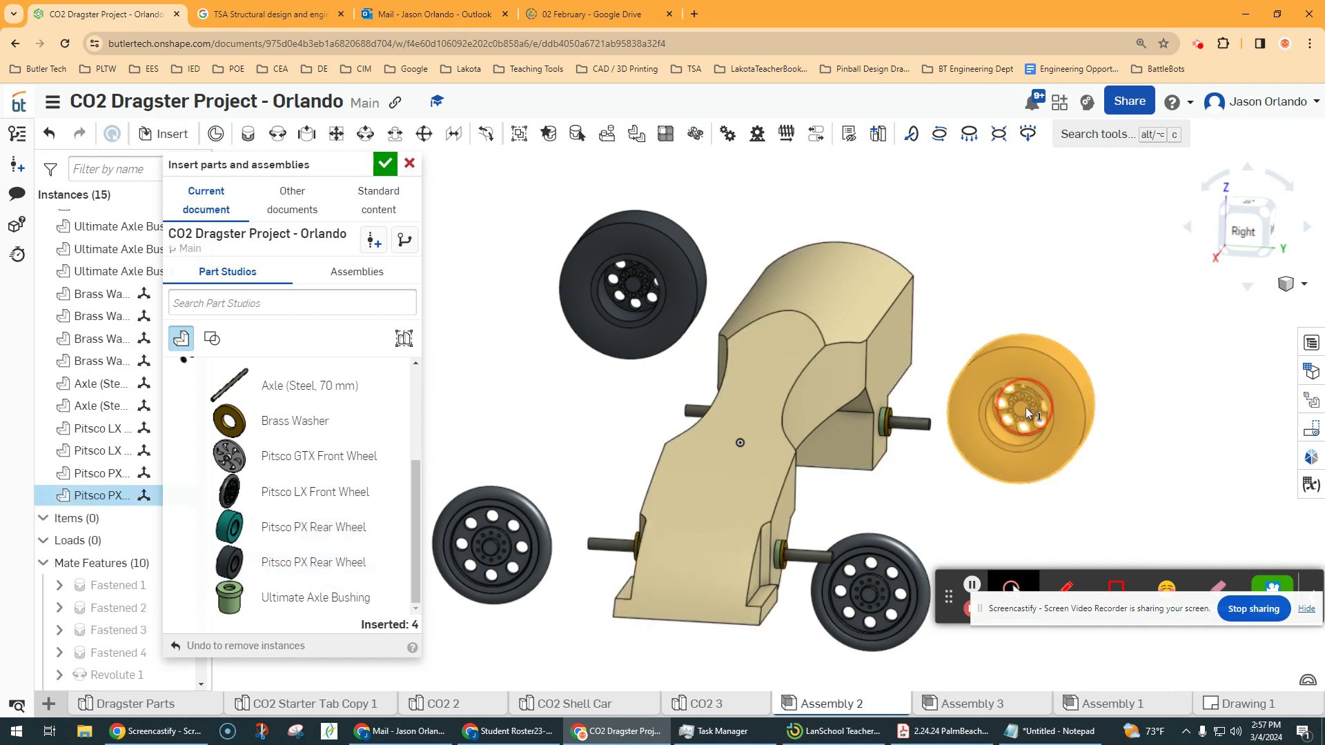
pyautogui.click(386, 163)
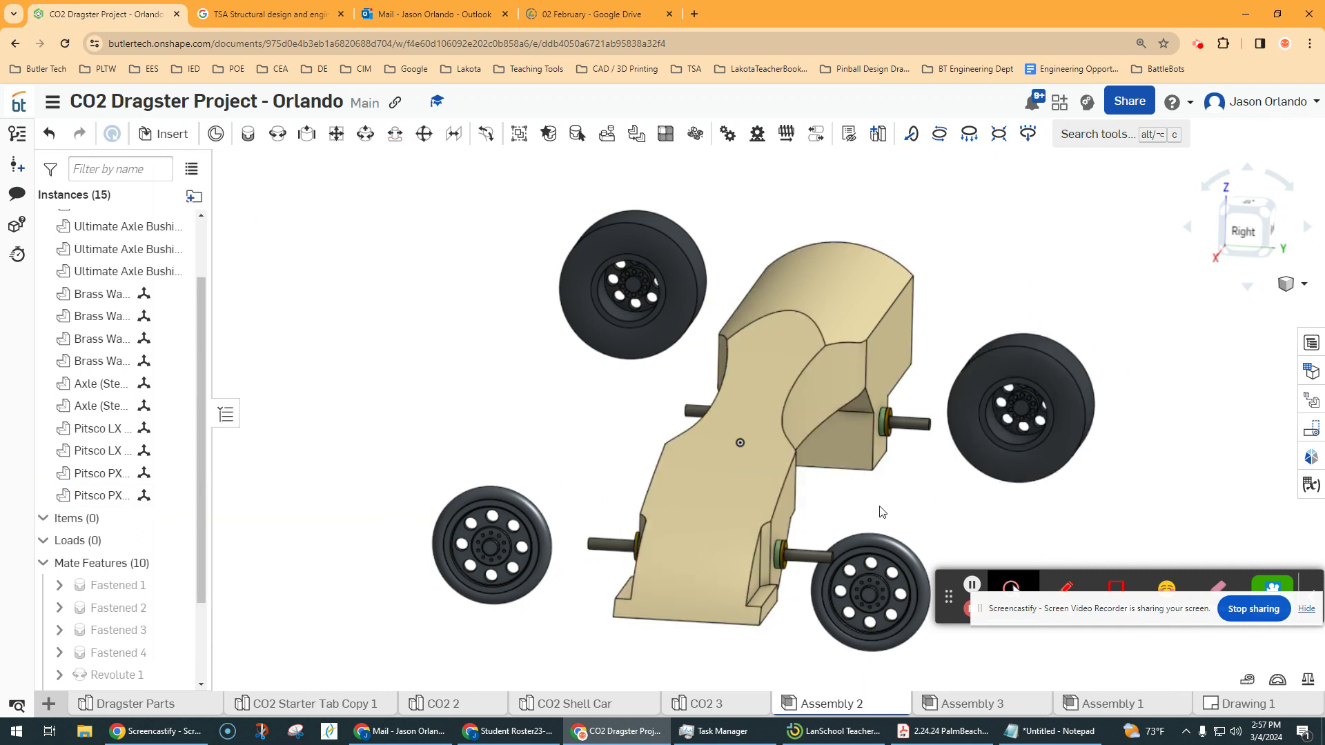
pyautogui.scroll(4, 879, 511)
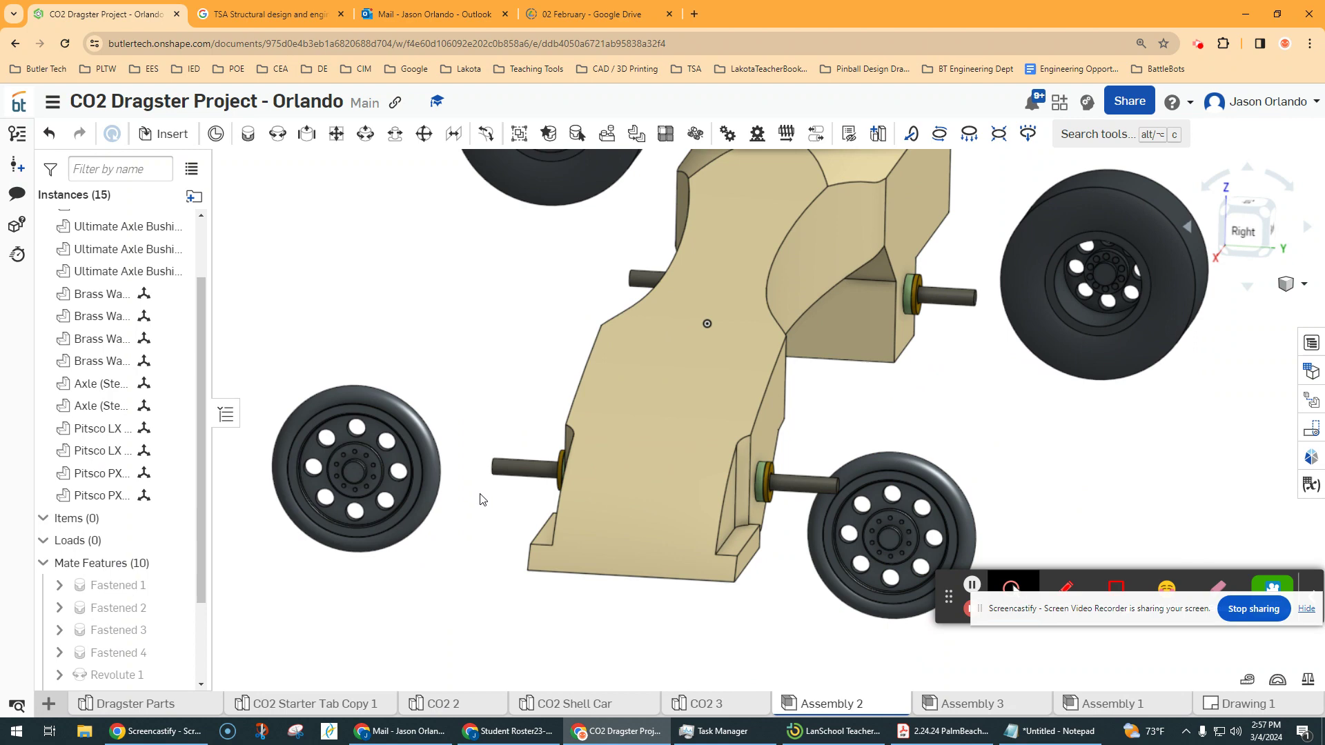
pyautogui.moveTo(481, 498); pyautogui.dragTo(526, 508, button='right')
pyautogui.scroll(3, 512, 382)
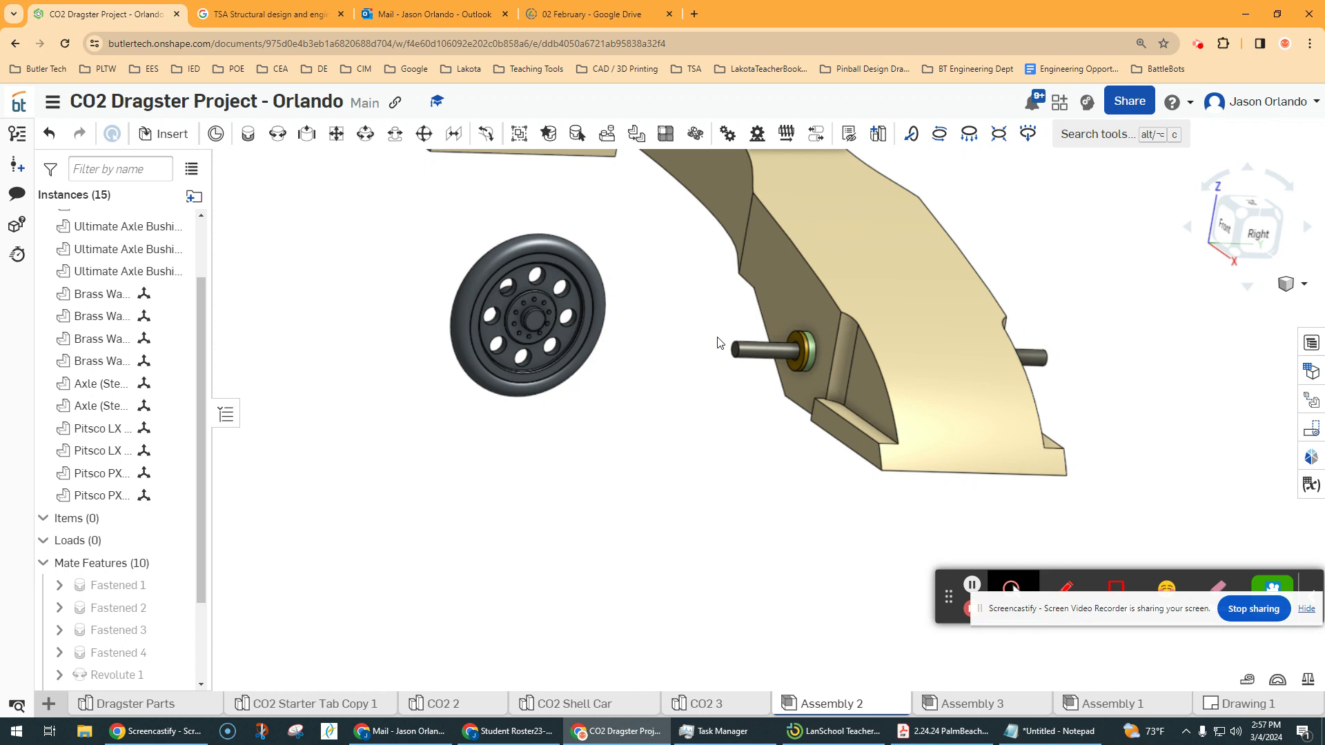
pyautogui.scroll(-1, 718, 343)
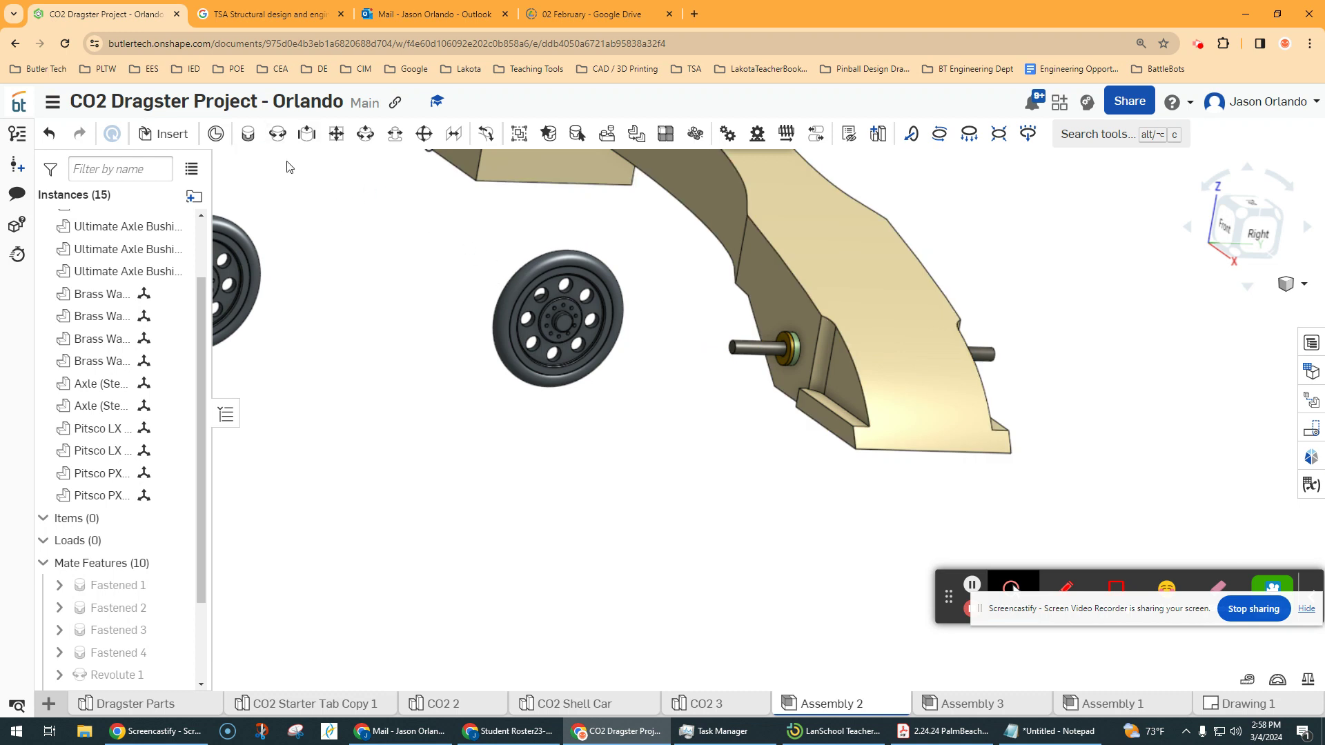
# Start a Fastened mate between the steel axle's end connector and the front wheel hub connector.
pyautogui.click(248, 133)
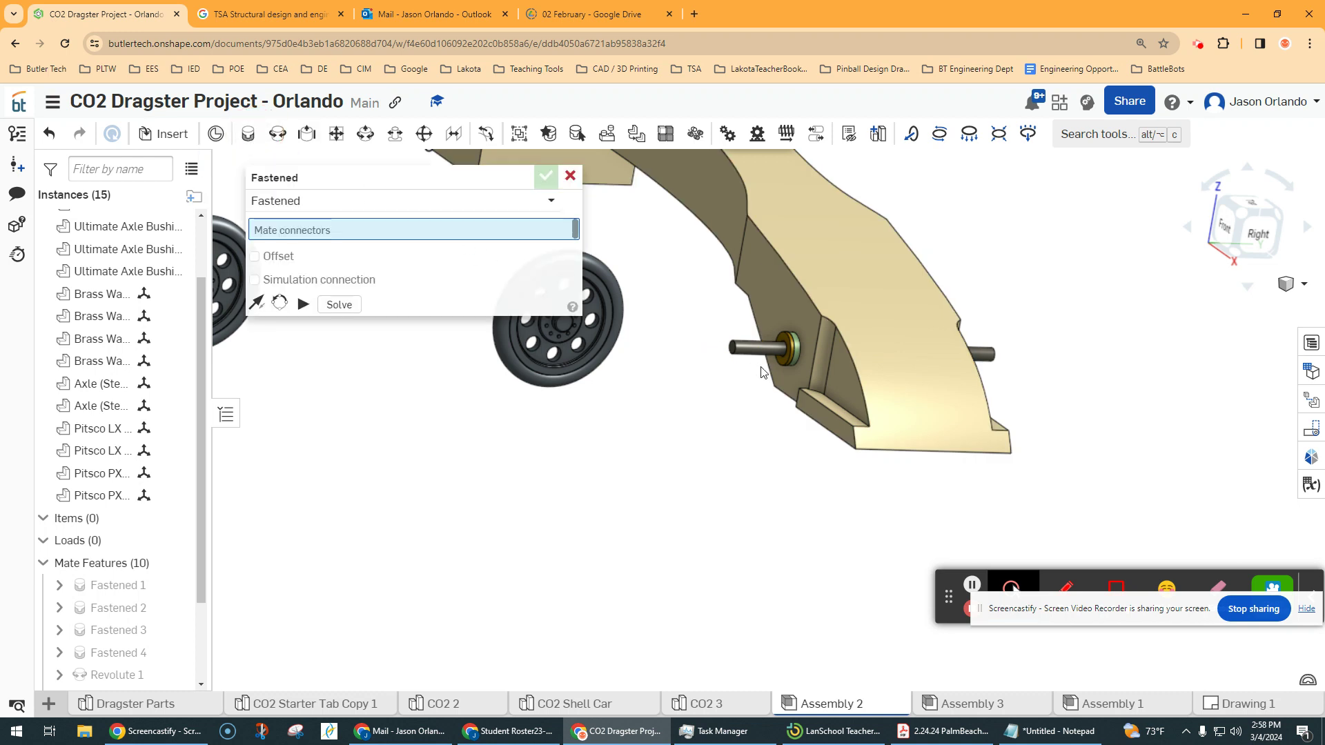
pyautogui.scroll(5, 732, 356)
pyautogui.click(651, 325)
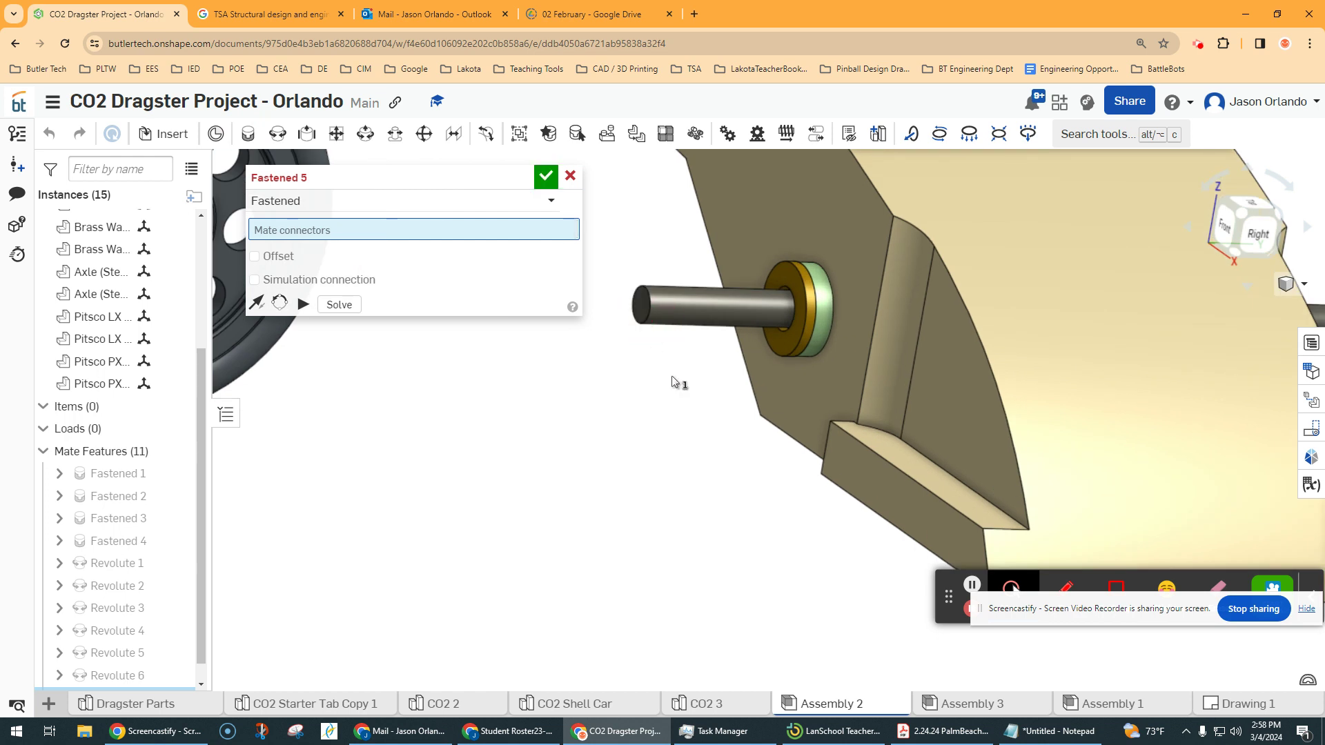
pyautogui.scroll(-5, 674, 387)
pyautogui.moveTo(615, 464); pyautogui.dragTo(768, 533, button='right')
pyautogui.scroll(5, 769, 533)
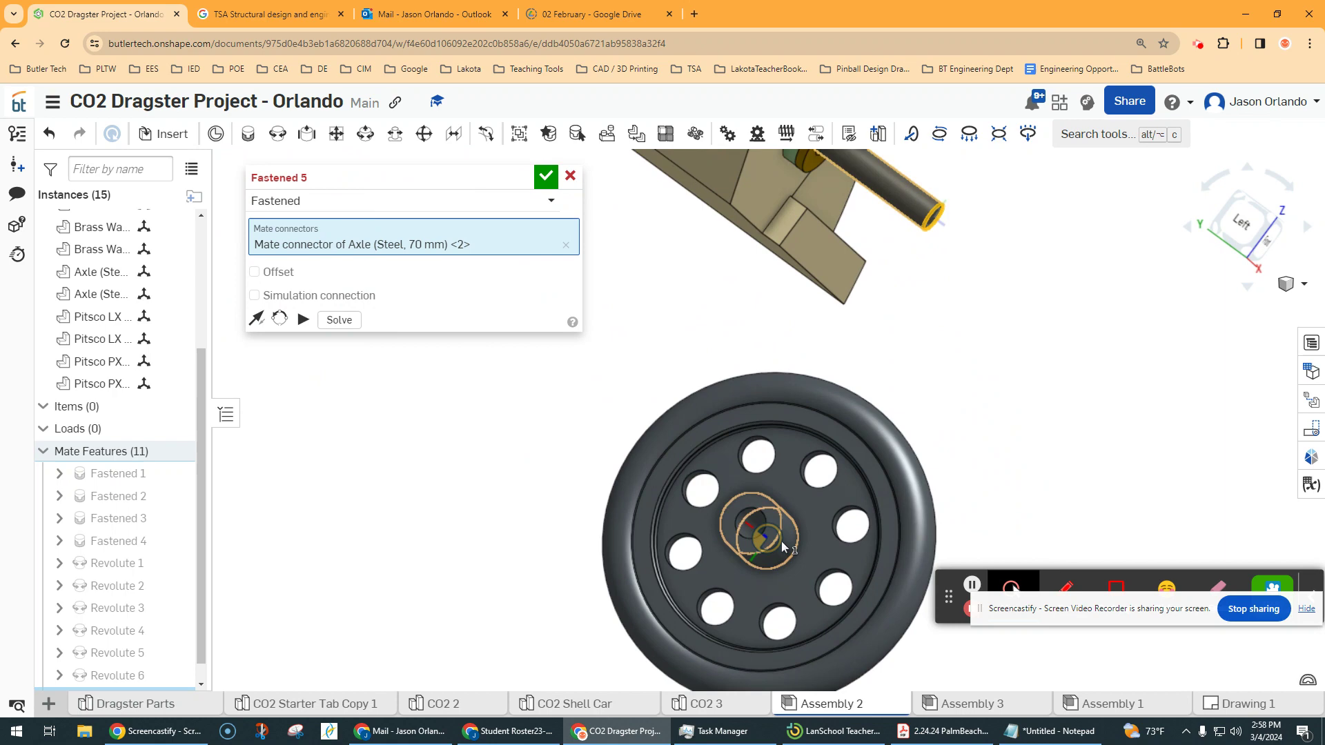
pyautogui.scroll(5, 780, 543)
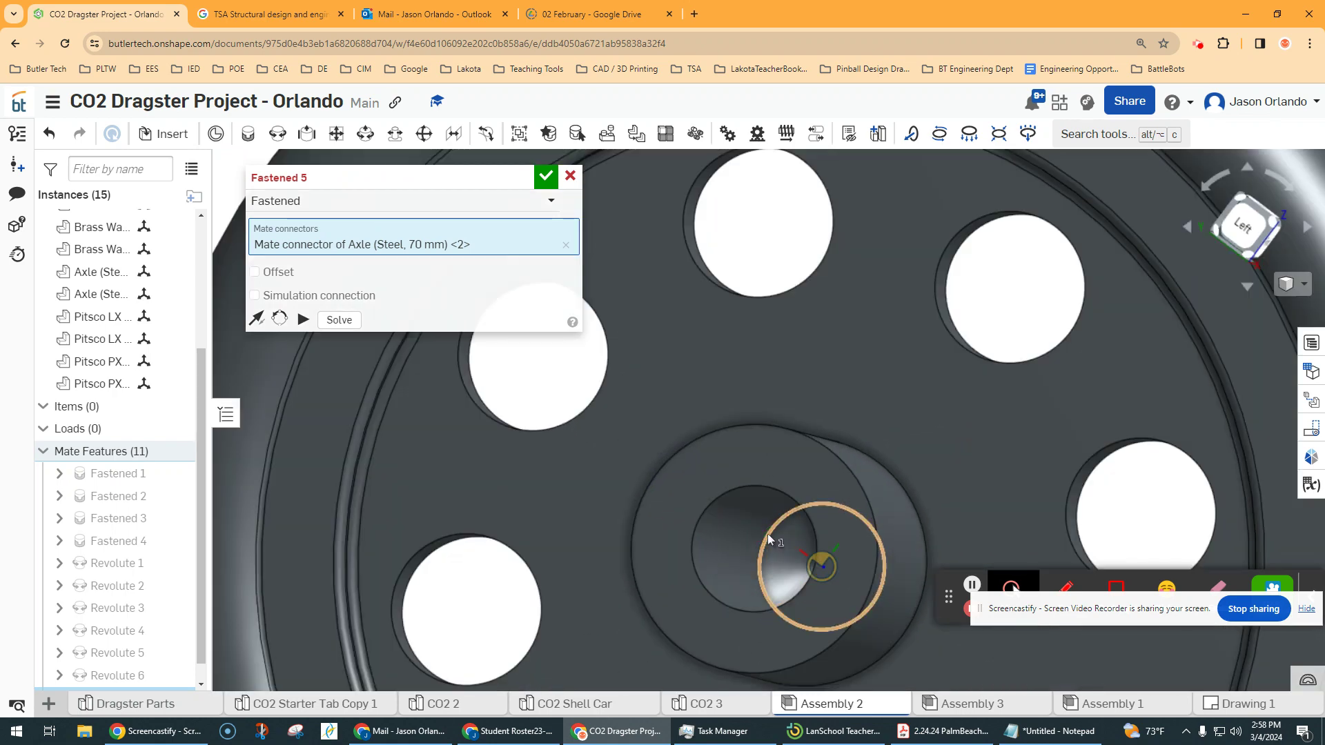
pyautogui.click(769, 531)
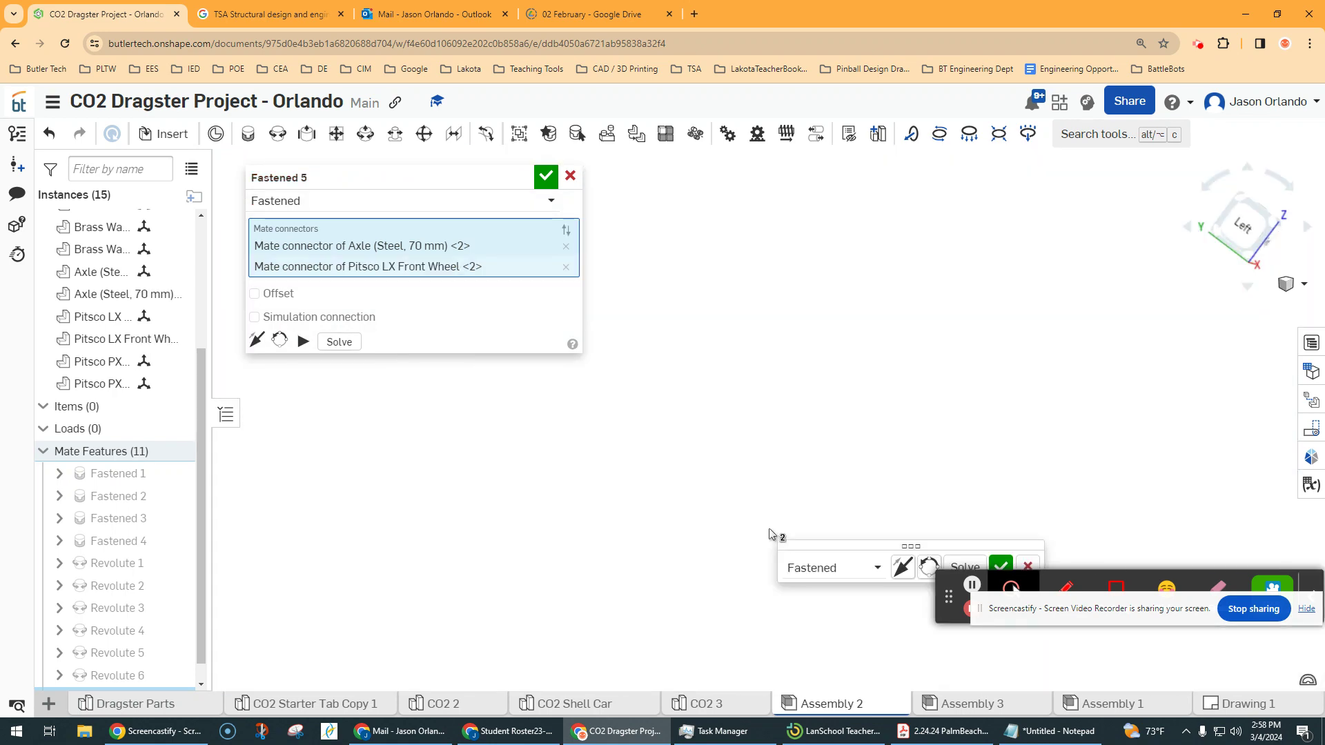
# Flip the front wheel's primary axis and back so the hub faces inward.
pyautogui.scroll(-5, 766, 502)
pyautogui.moveTo(777, 450); pyautogui.dragTo(950, 325, button='right')
pyautogui.scroll(5, 950, 329)
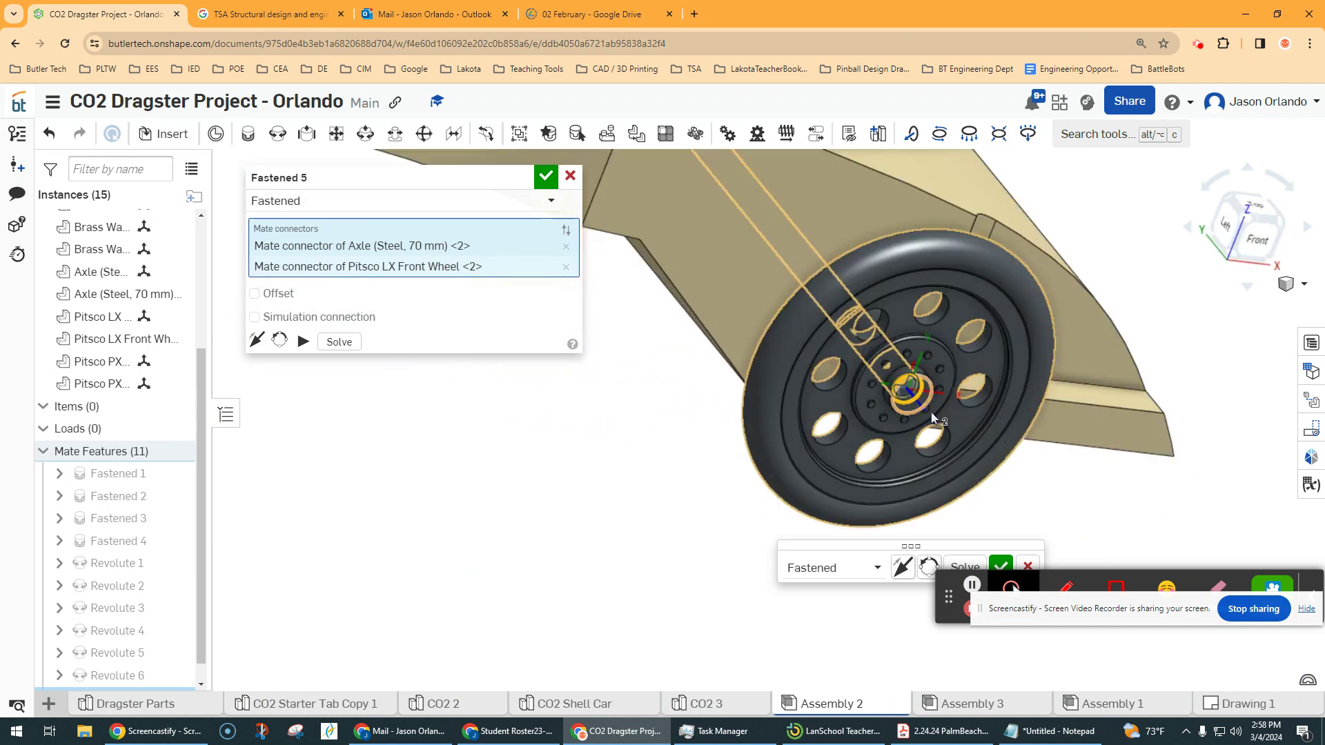
pyautogui.click(903, 567)
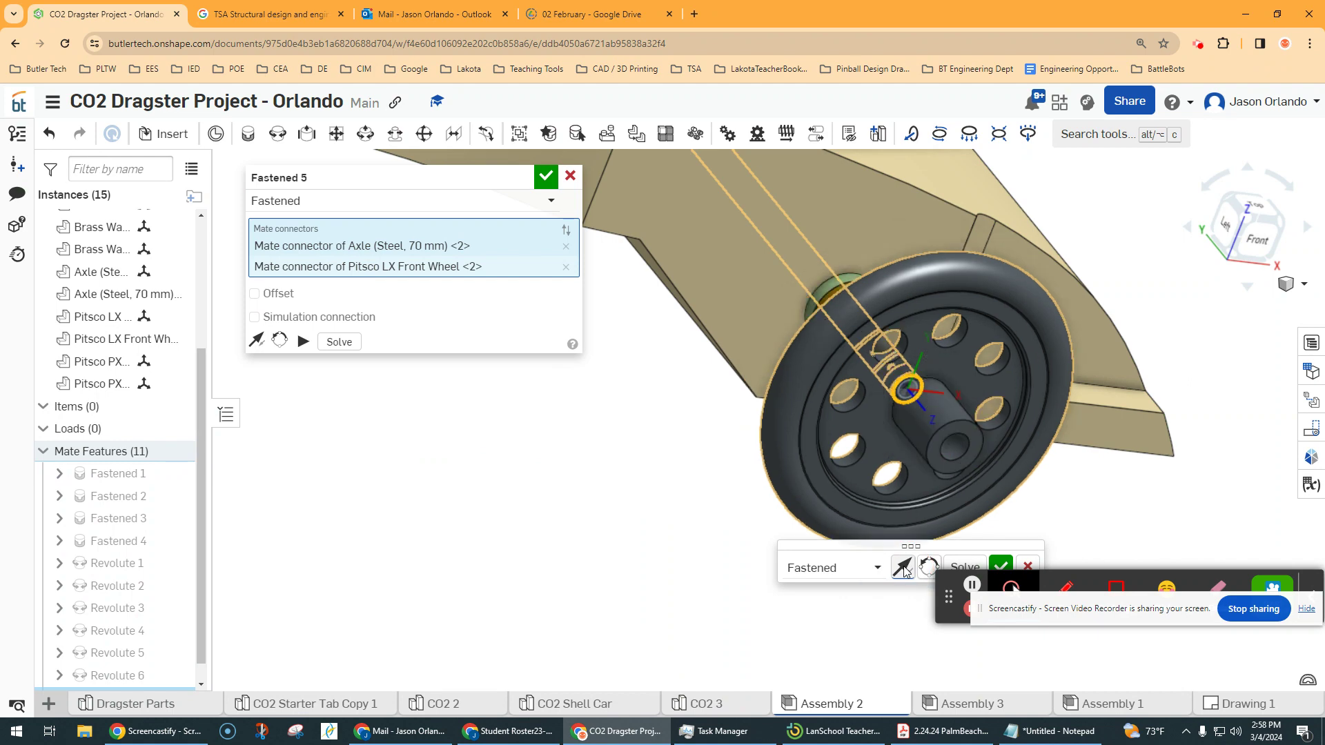
pyautogui.click(903, 568)
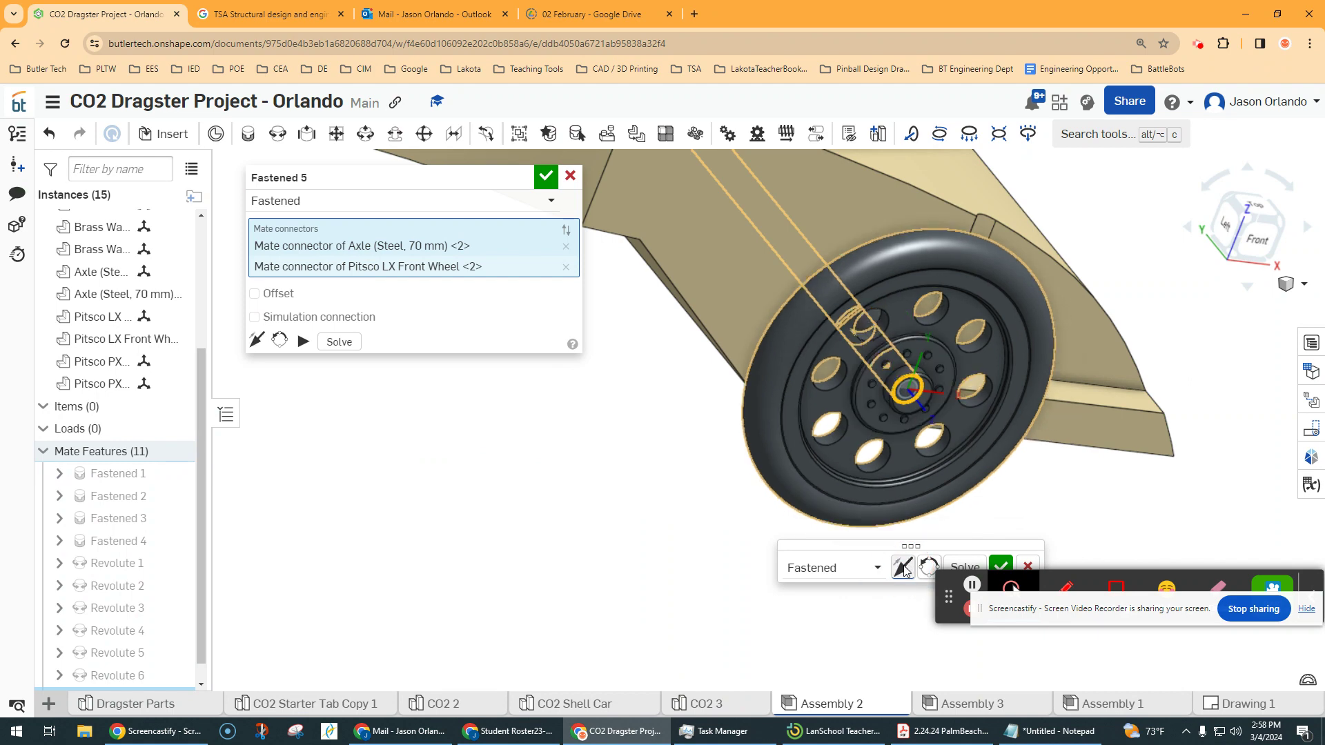
pyautogui.moveTo(856, 440); pyautogui.dragTo(860, 387, button='right')
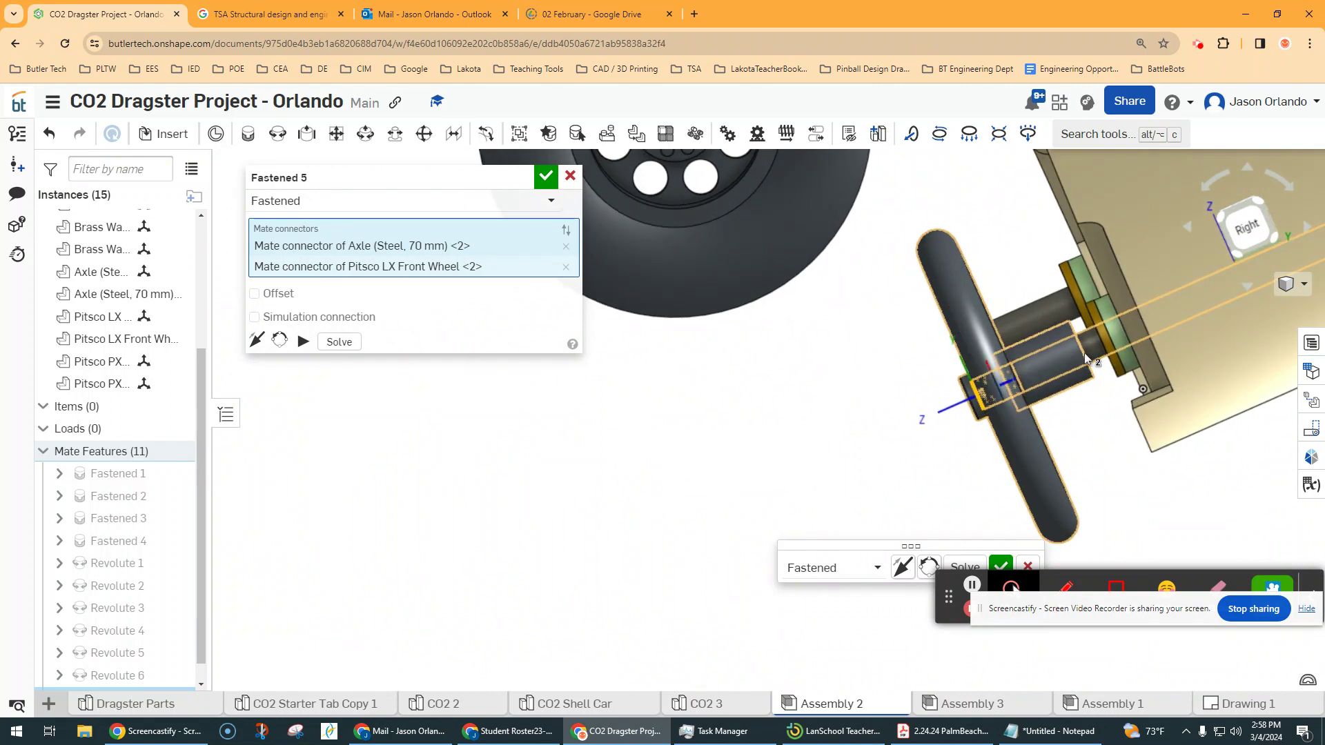
pyautogui.scroll(5, 1094, 341)
pyautogui.scroll(2, 1095, 341)
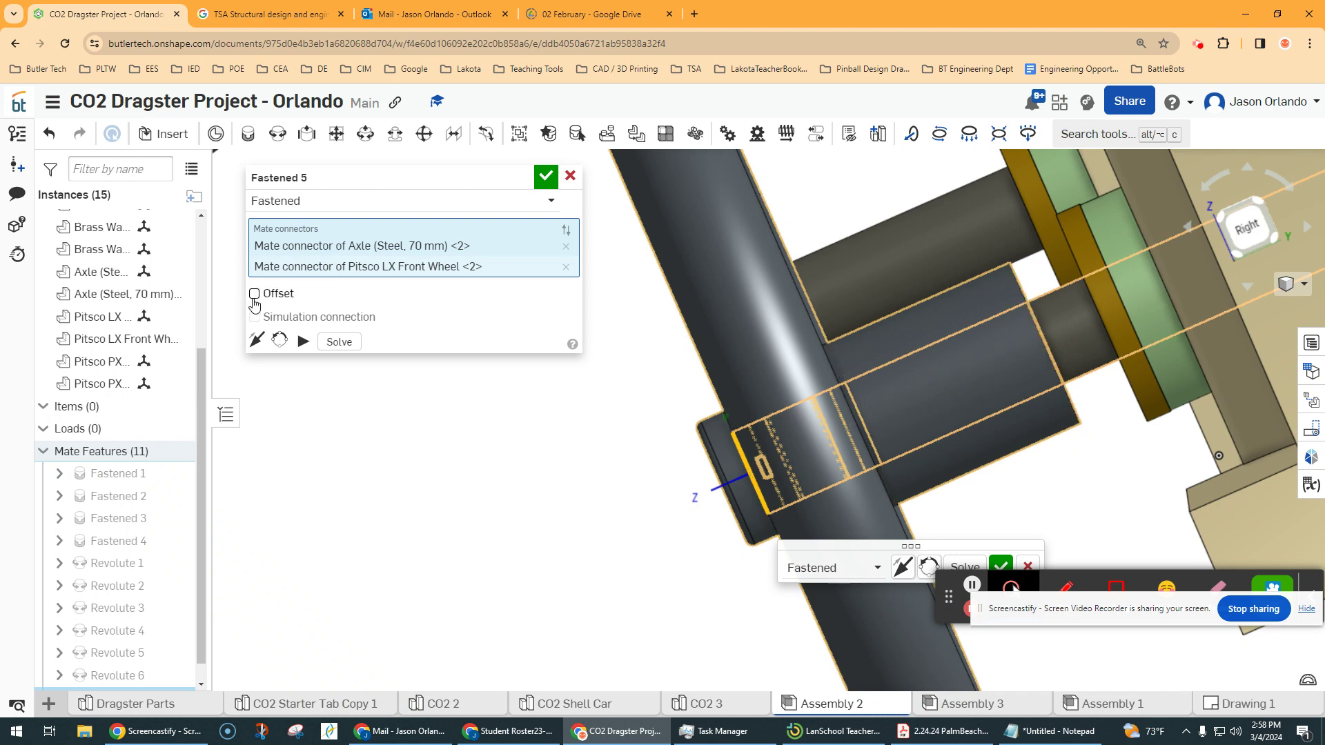
# Enable the Fastened 5 offset, try 0.4 in X, and settle the Z offset at 0.05 in.
pyautogui.click(254, 295)
pyautogui.click(527, 319)
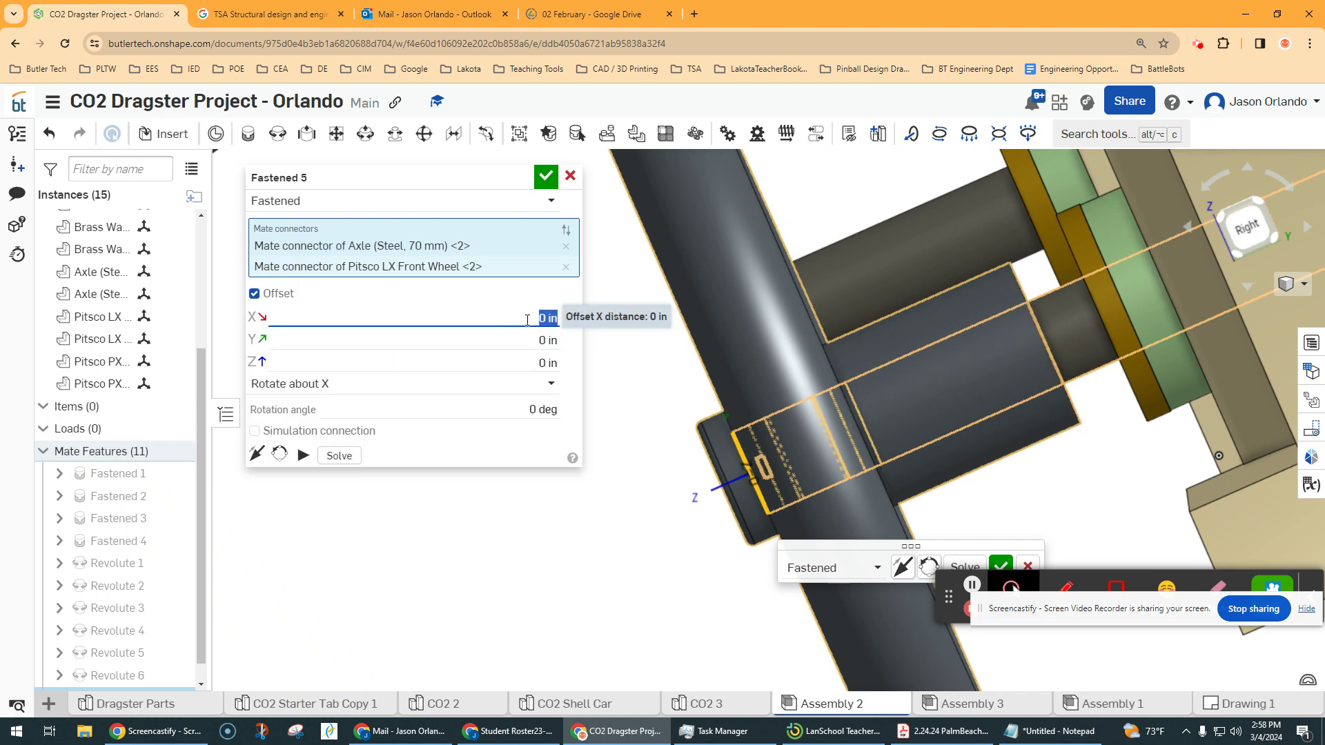
pyautogui.write('.4')
pyautogui.press('Return')
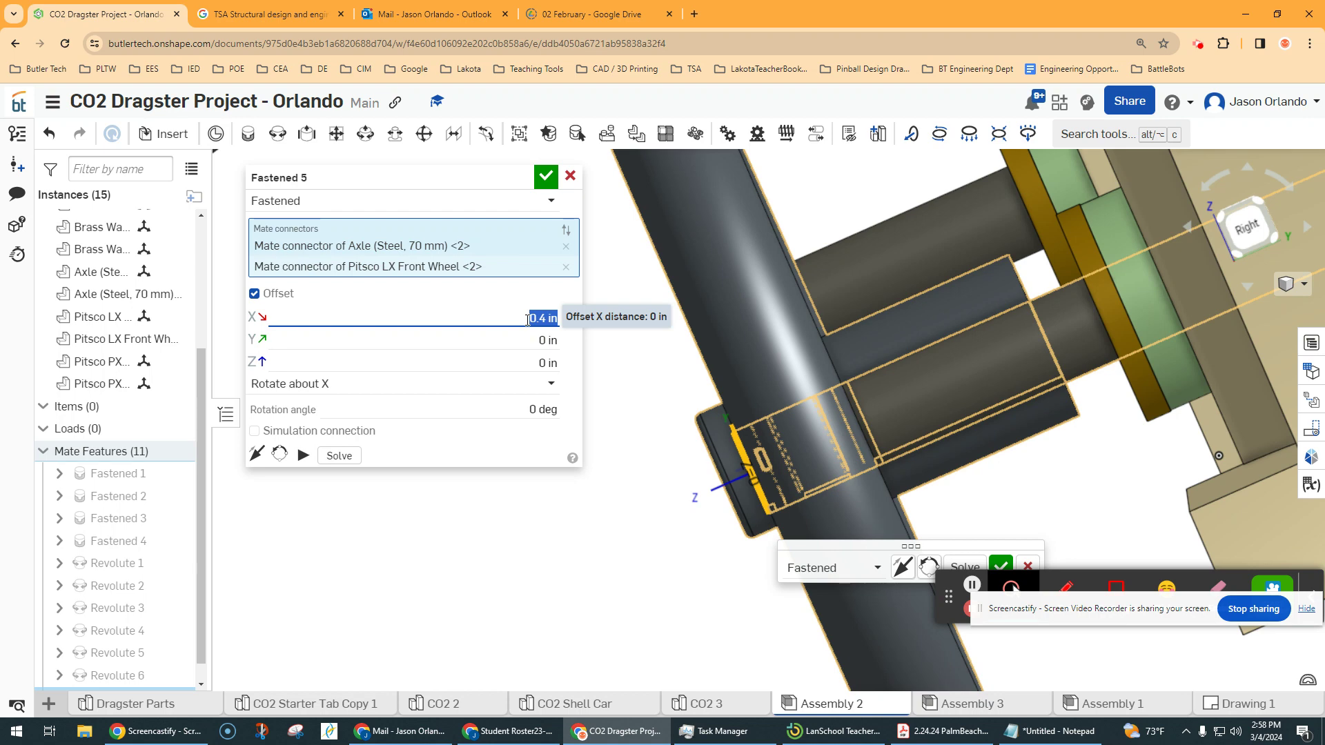
pyautogui.click(525, 366)
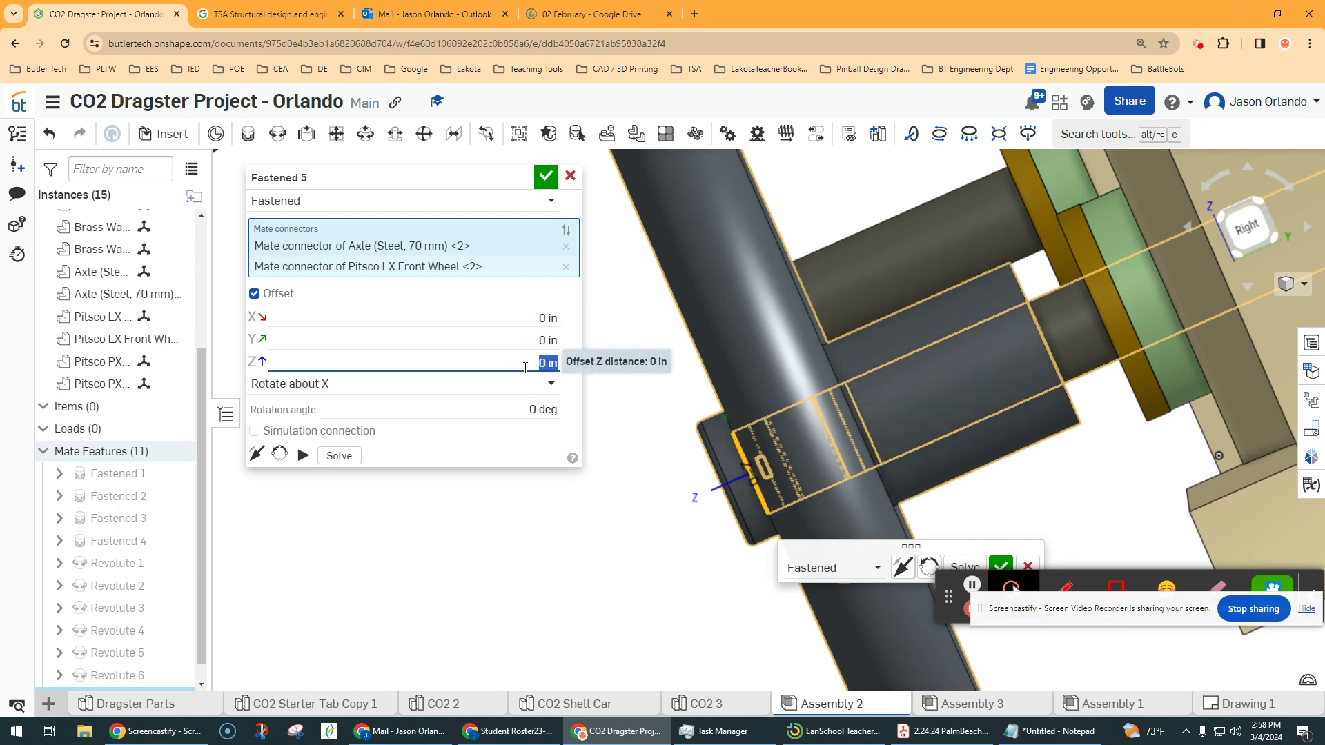
pyautogui.write('.4')
pyautogui.press('Return')
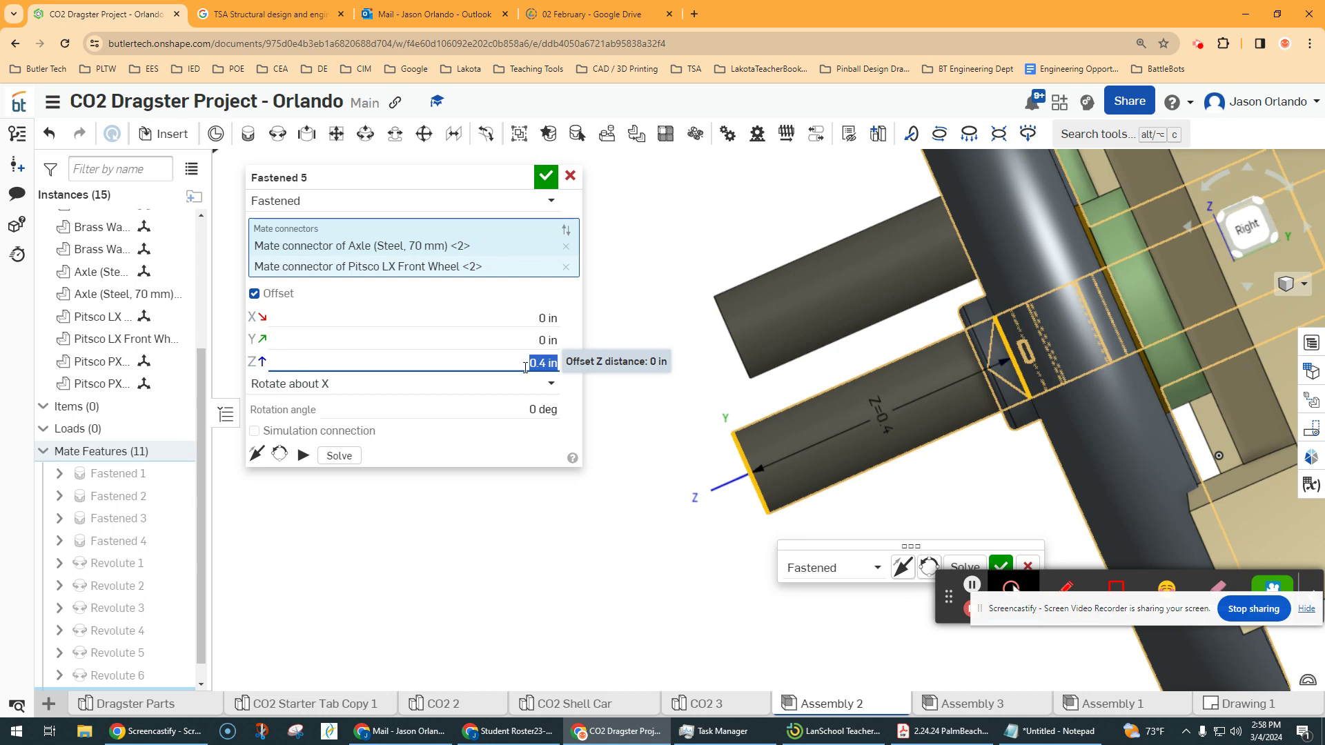
pyautogui.press('Return')
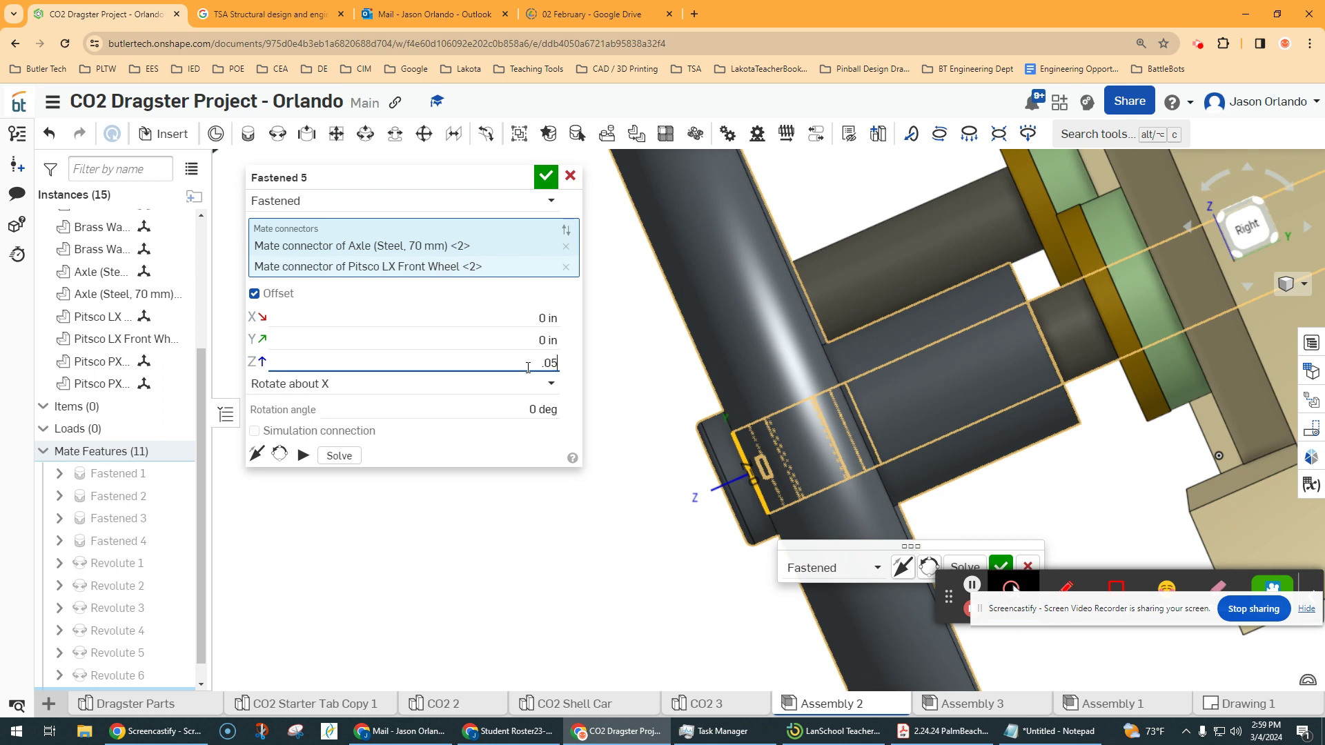
pyautogui.press('Return')
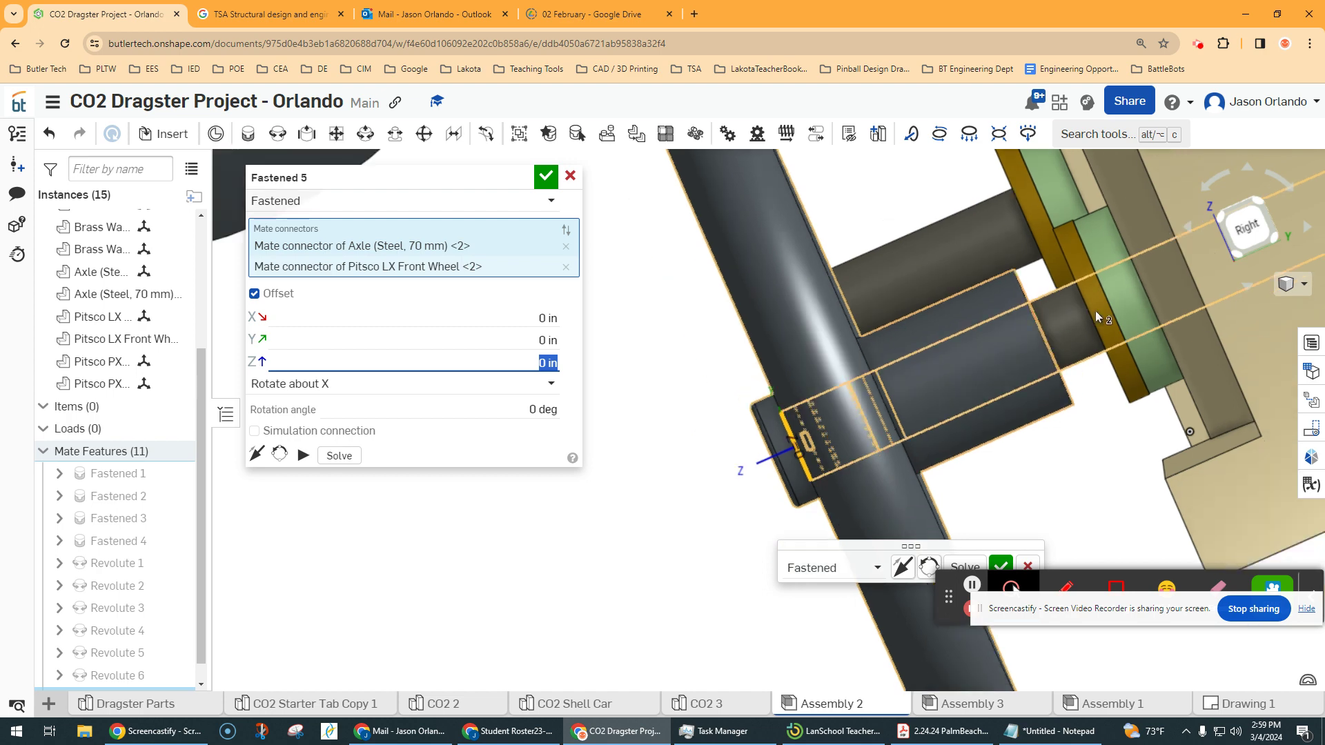
pyautogui.scroll(-3, 800, 315)
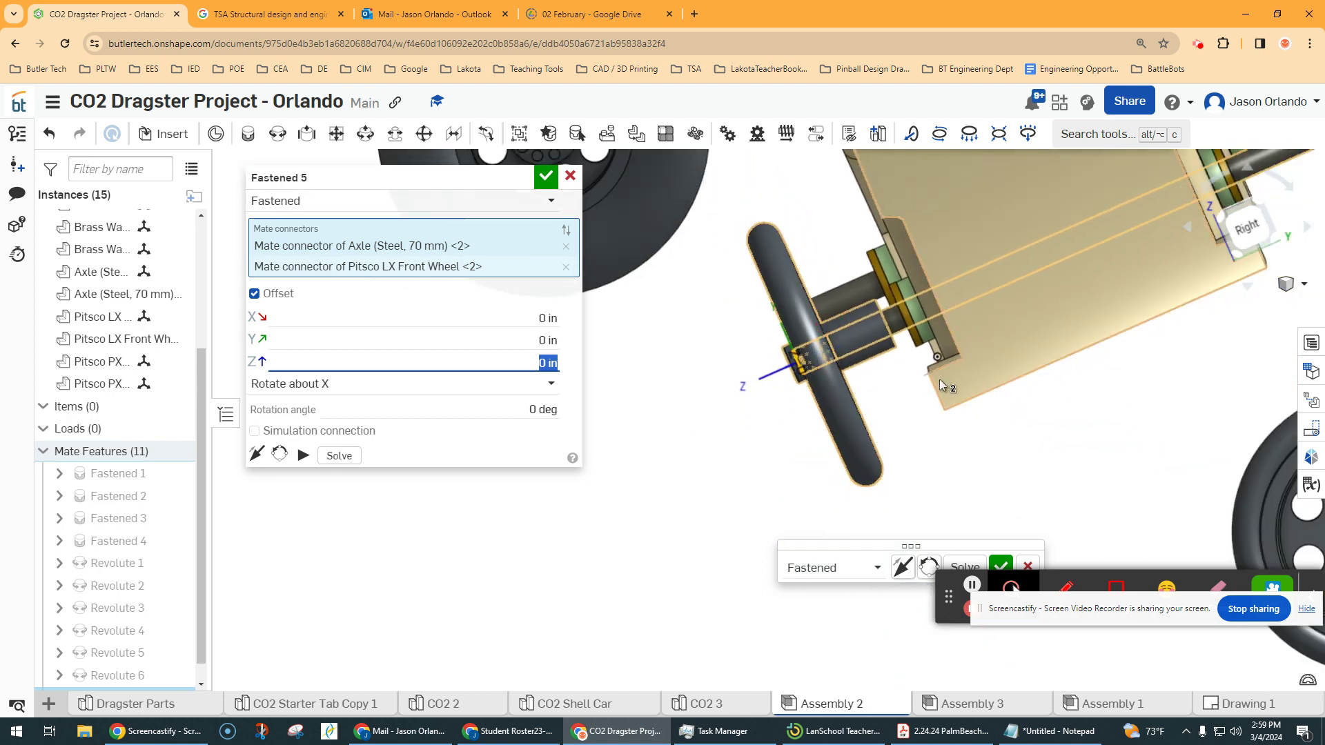
# Apply the Fastened 5 mate and inspect the front axle from below.
pyautogui.click(545, 176)
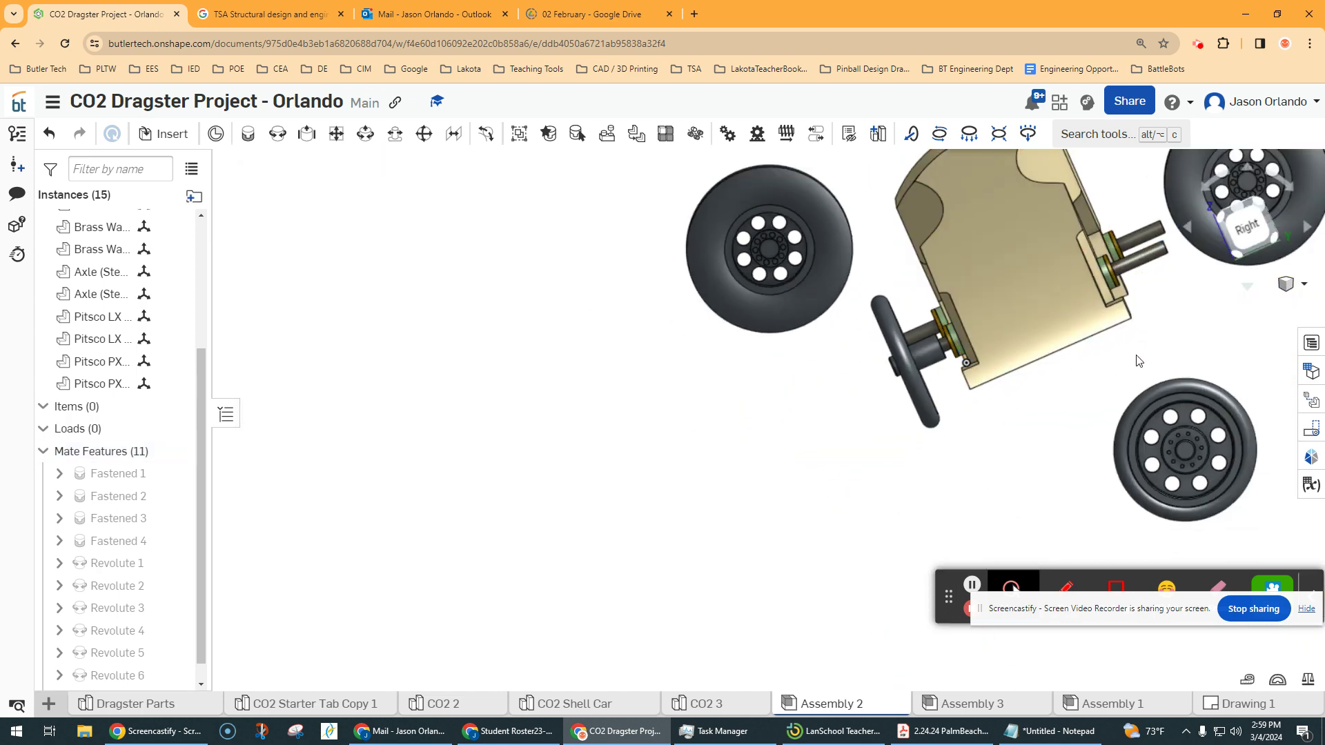
pyautogui.moveTo(1138, 359); pyautogui.dragTo(1032, 331, button='right')
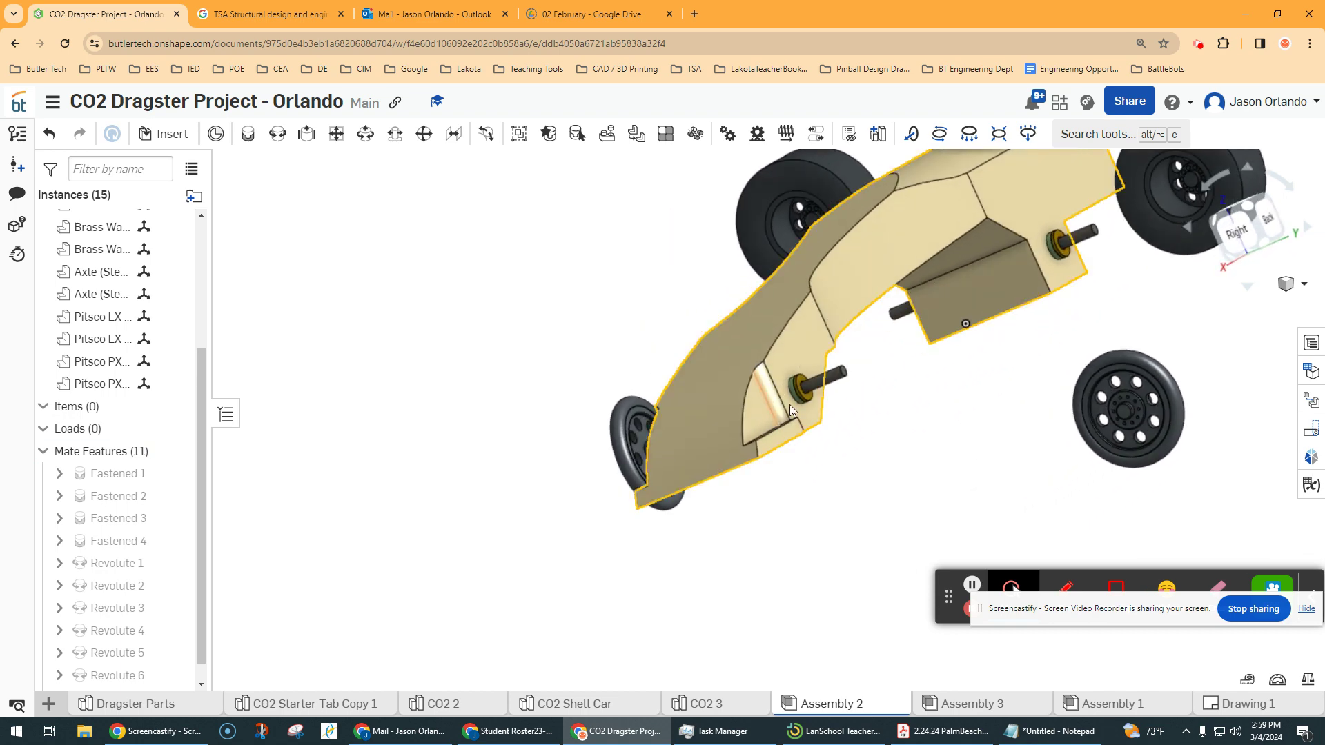
pyautogui.scroll(5, 790, 404)
pyautogui.click(908, 320)
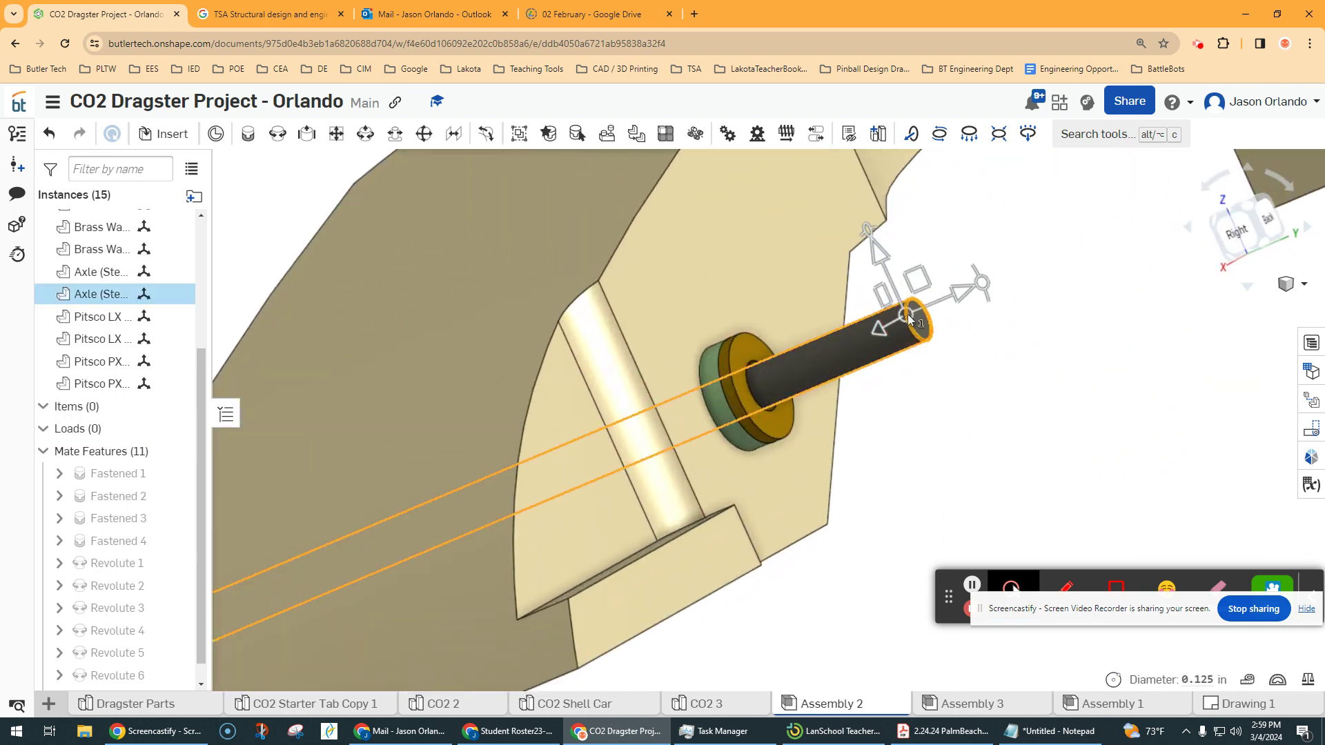
pyautogui.scroll(-6, 897, 321)
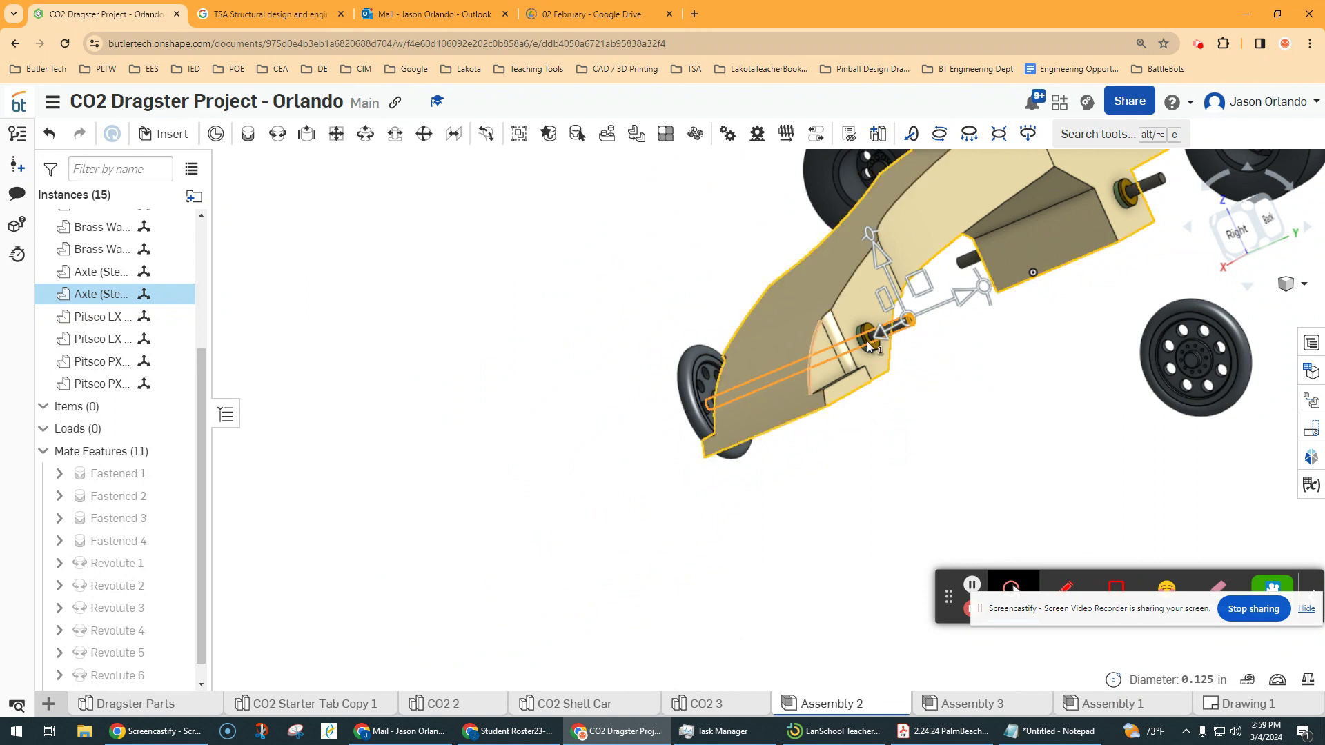
pyautogui.click(435, 292)
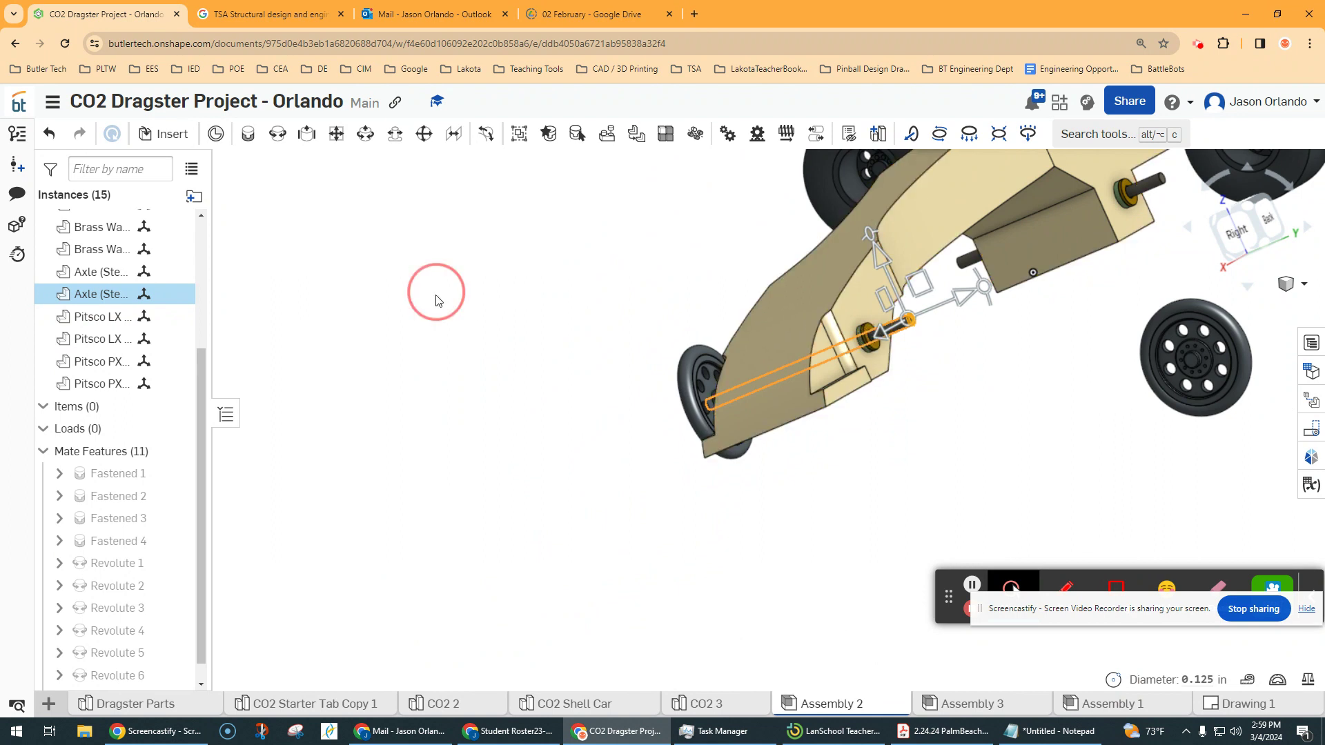
# Fasten the second Pitsco LX Front Wheel hub to the axle's other end connector.
pyautogui.click(248, 133)
pyautogui.scroll(5, 854, 325)
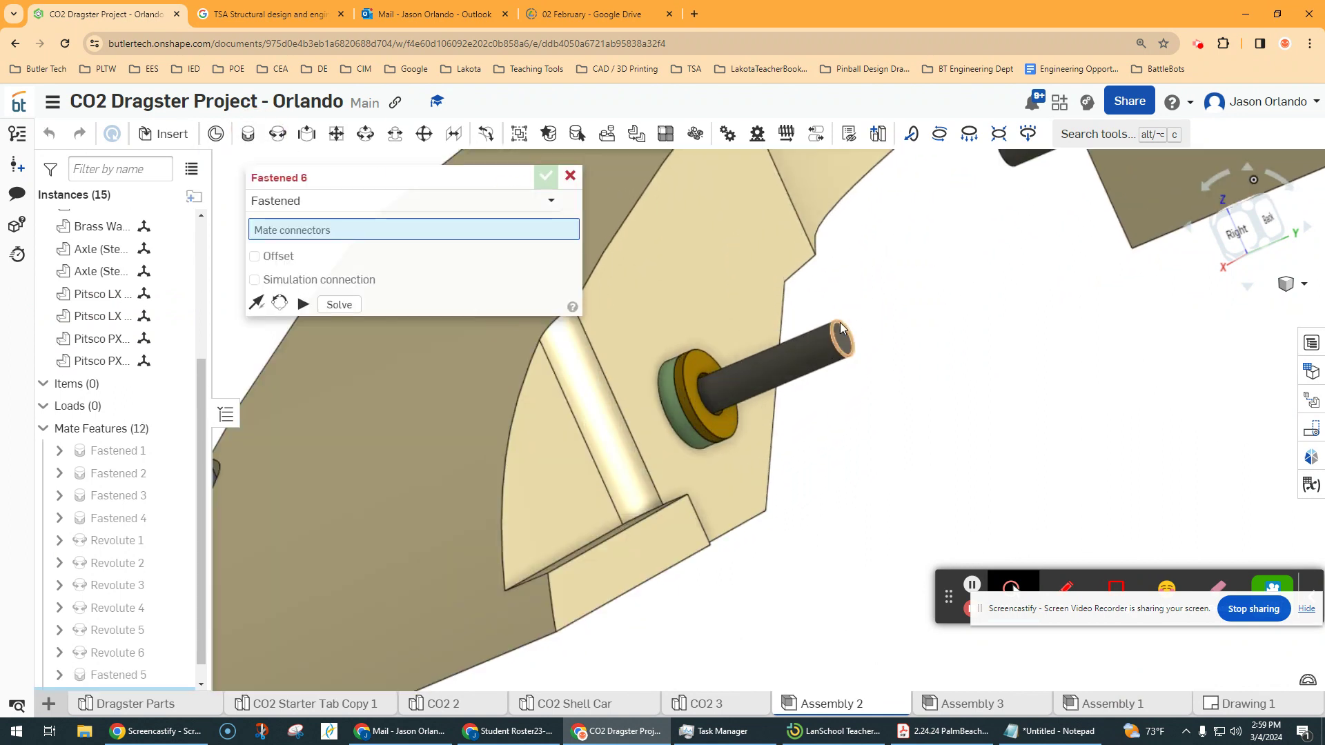
pyautogui.click(840, 328)
pyautogui.scroll(-6, 924, 330)
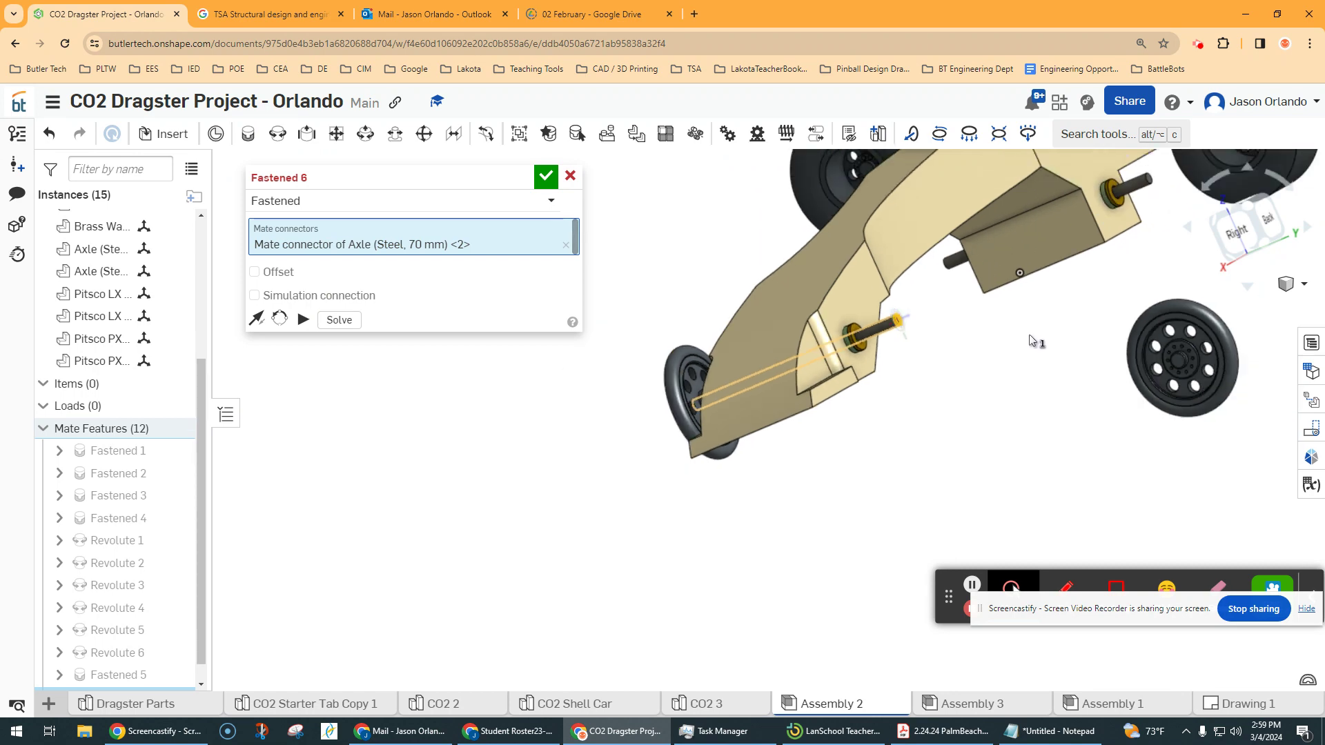
pyautogui.moveTo(1031, 340); pyautogui.dragTo(914, 347, button='right')
pyautogui.scroll(6, 1082, 387)
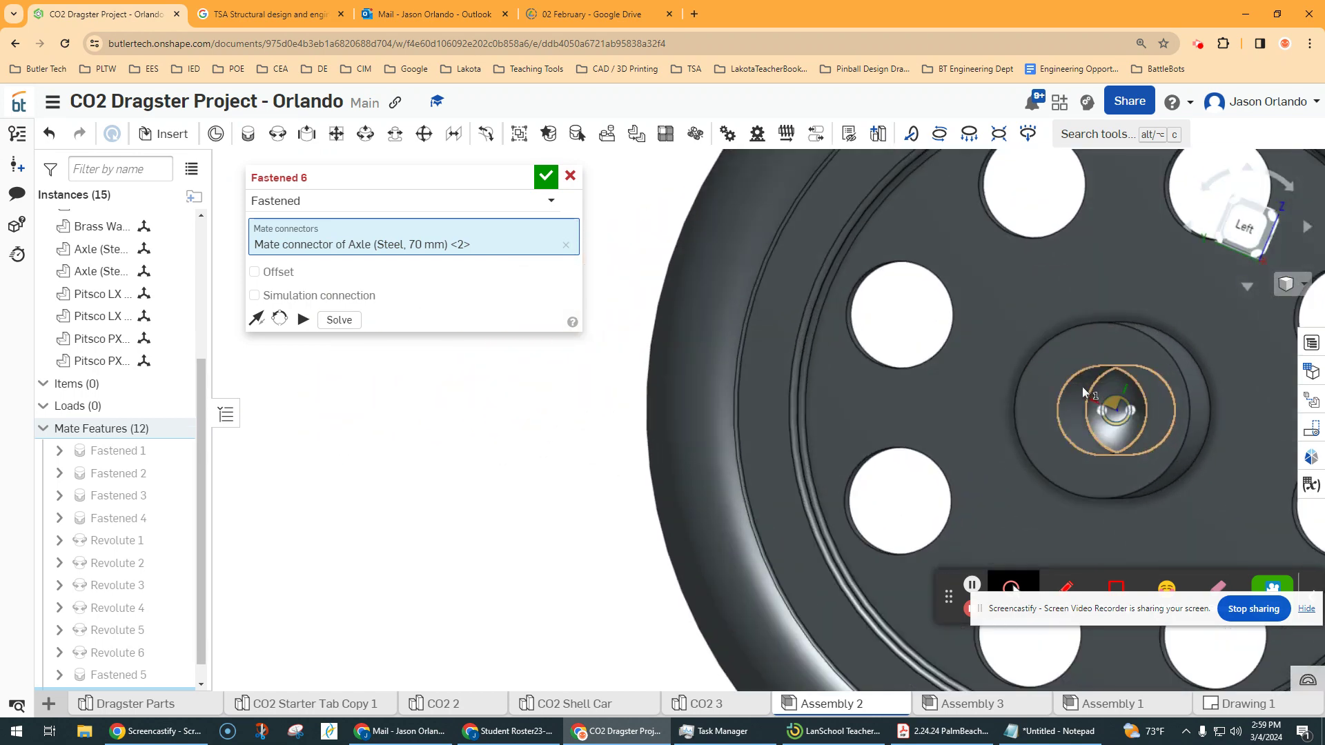
pyautogui.click(1092, 391)
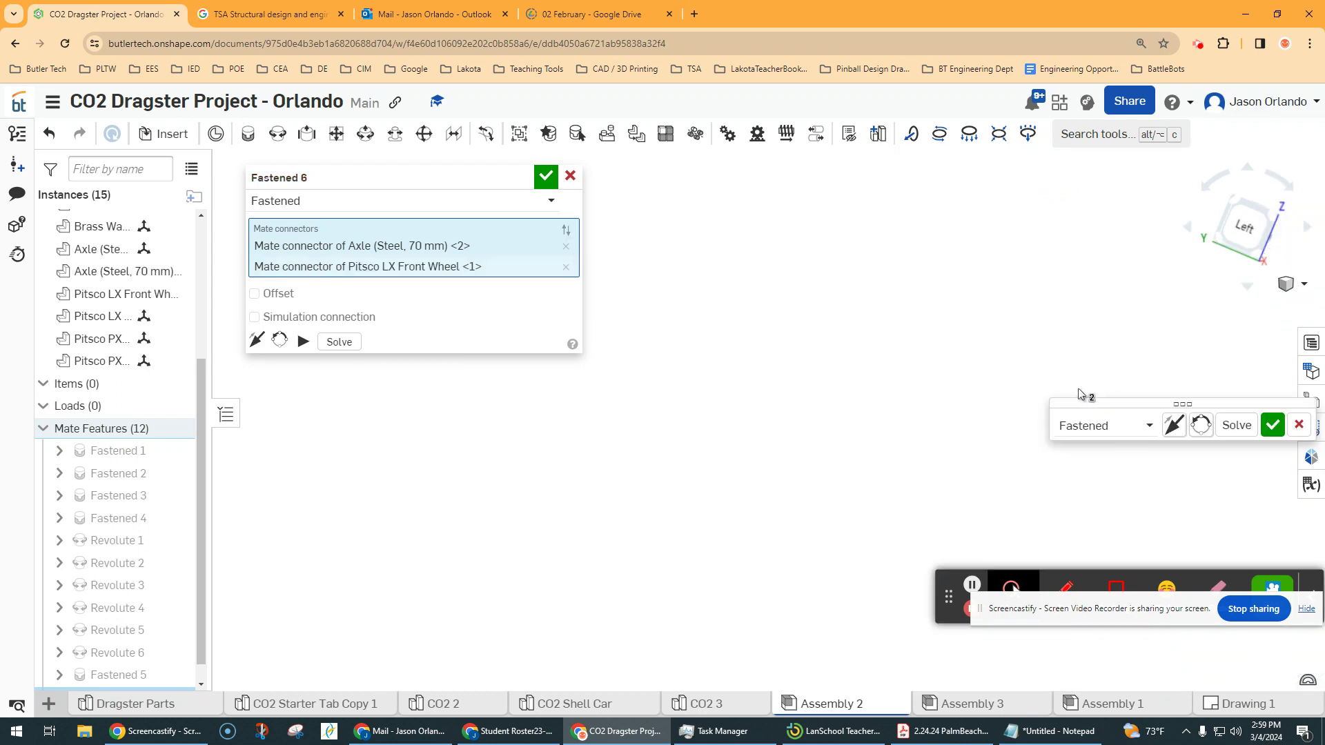
# Zoom and orbit to check the second front wheel seated on the axle edge-on.
pyautogui.scroll(-10, 876, 366)
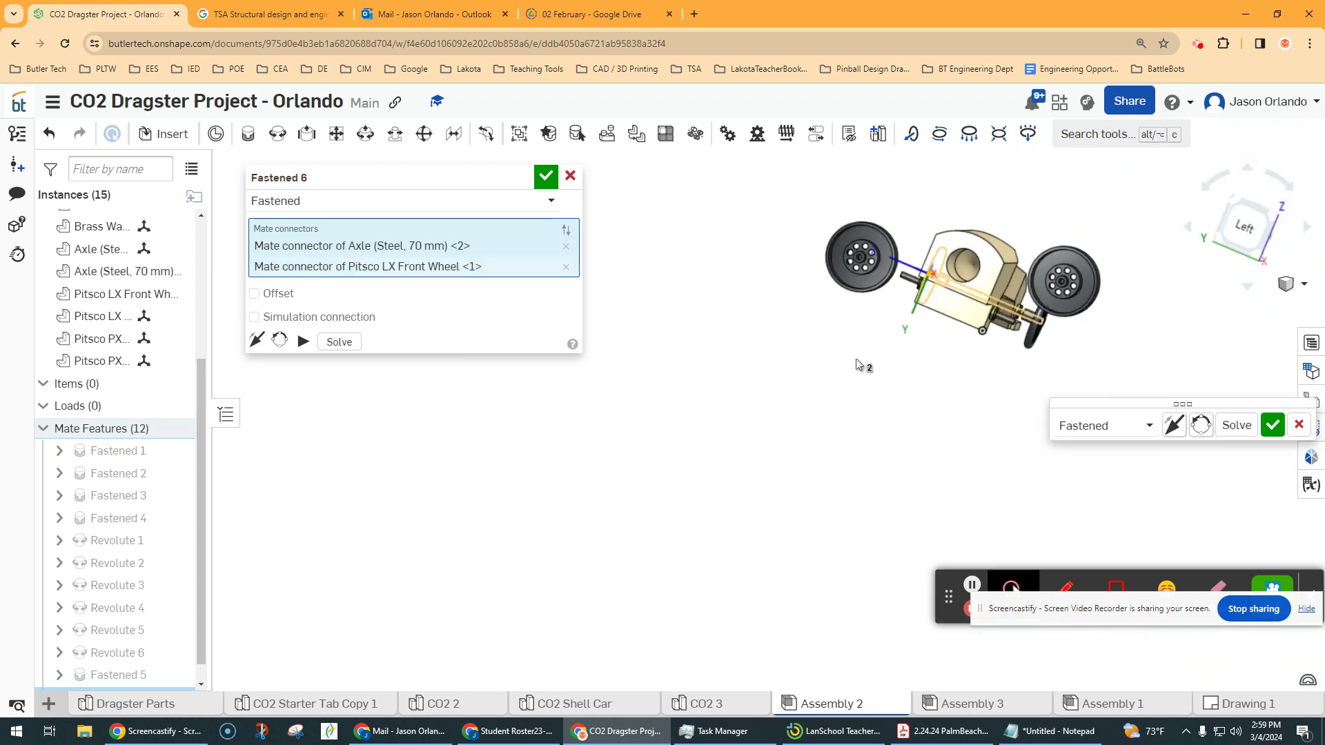
pyautogui.moveTo(859, 360); pyautogui.dragTo(1013, 411, button='right')
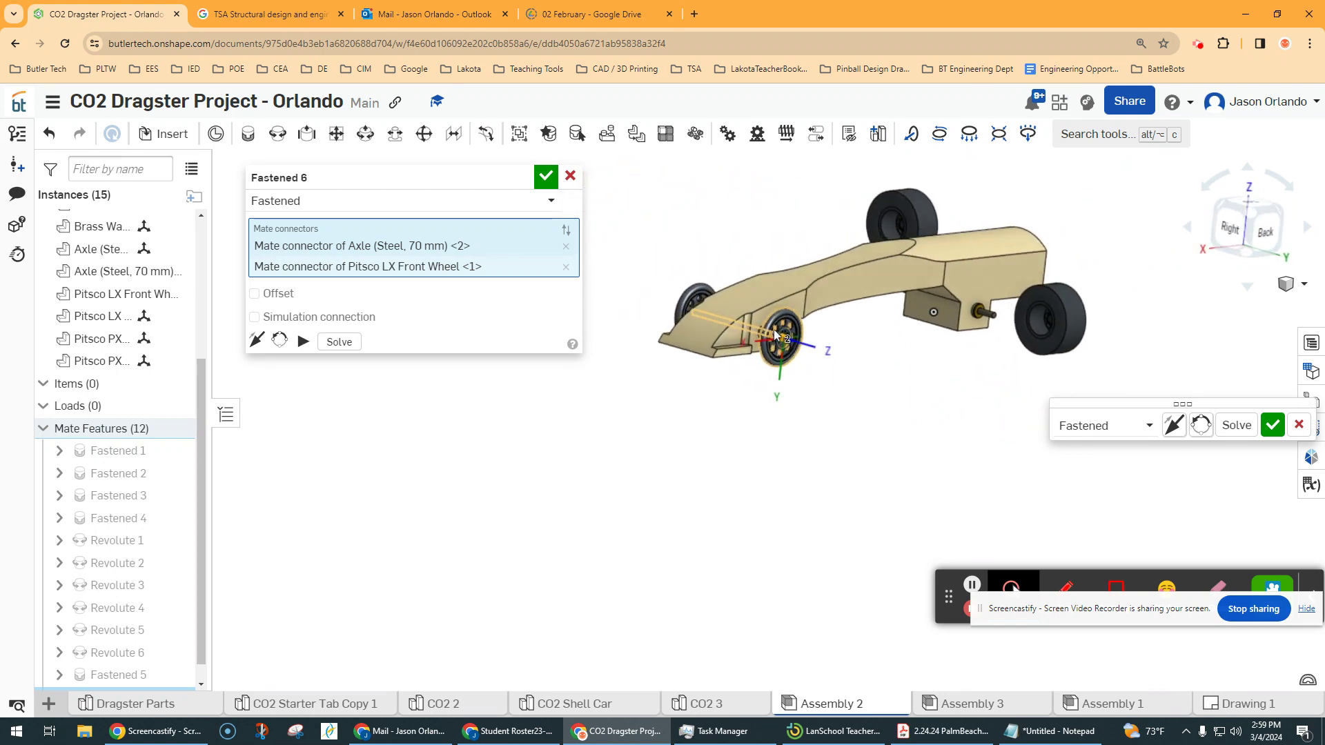
pyautogui.scroll(6, 773, 325)
pyautogui.scroll(2, 773, 326)
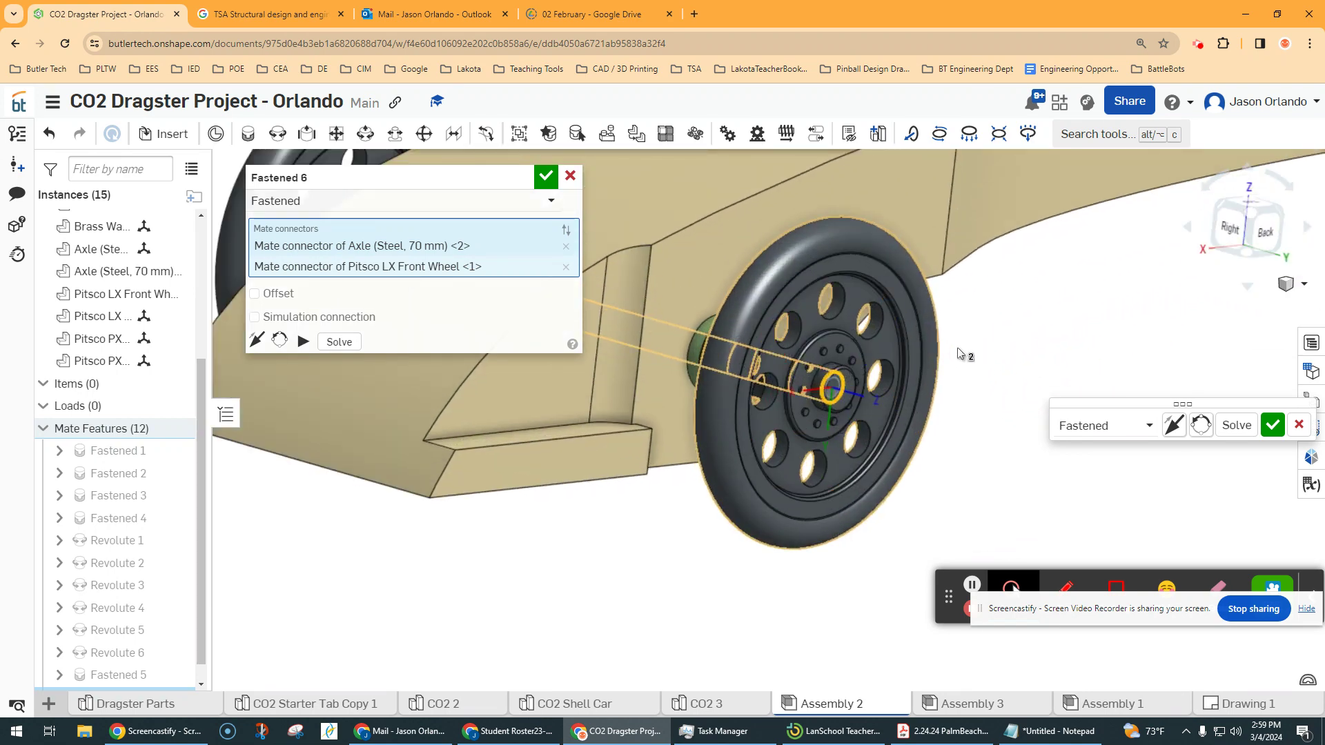
pyautogui.scroll(2, 822, 359)
pyautogui.scroll(-2, 821, 359)
pyautogui.scroll(3, 1192, 282)
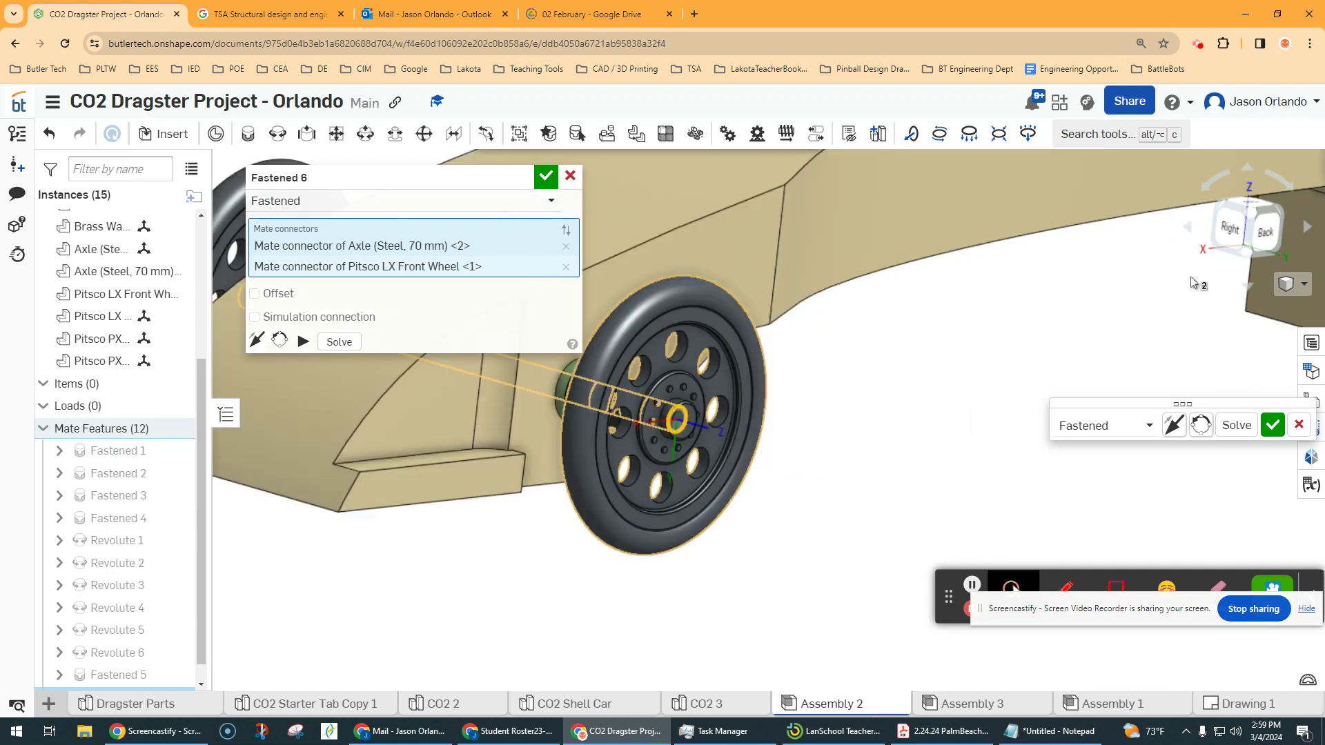
pyautogui.scroll(-5, 1192, 281)
pyautogui.scroll(4, 608, 381)
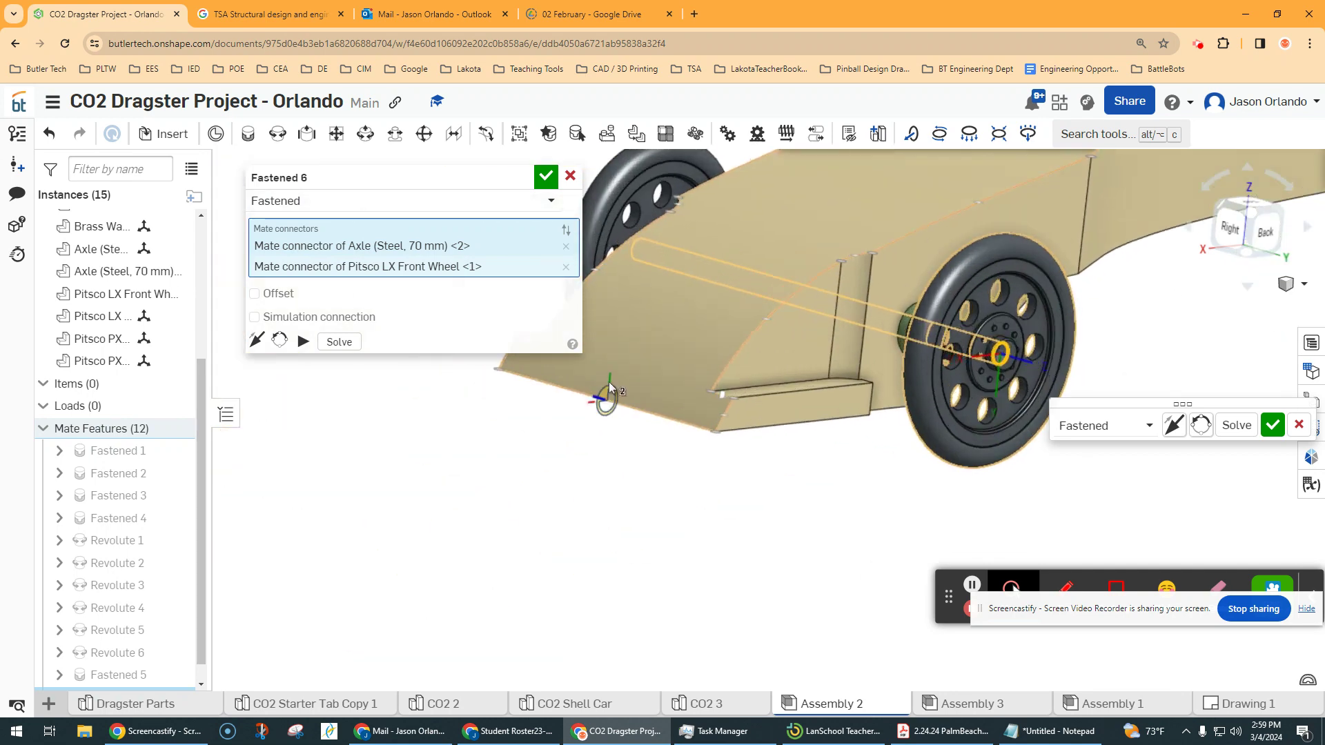
pyautogui.scroll(-3, 609, 381)
pyautogui.scroll(5, 887, 347)
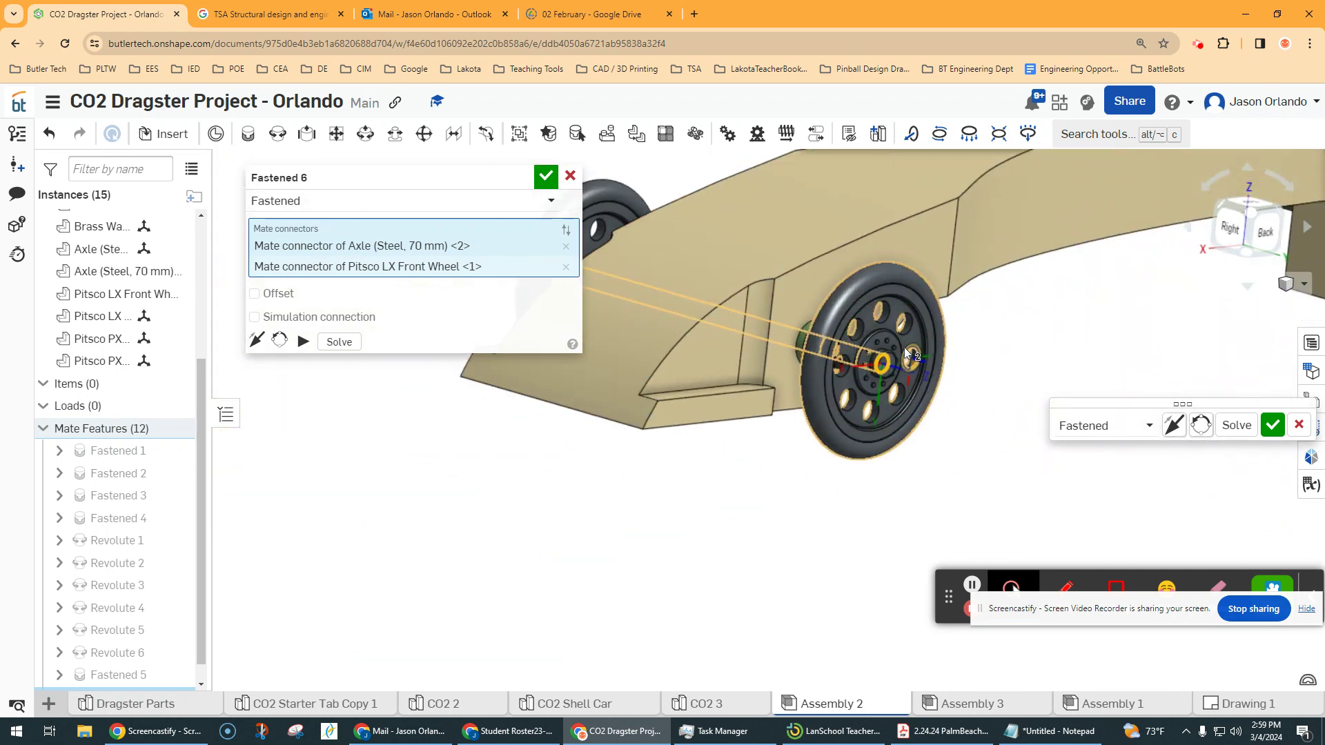
pyautogui.scroll(-3, 886, 348)
pyautogui.moveTo(805, 403); pyautogui.dragTo(764, 461, button='right')
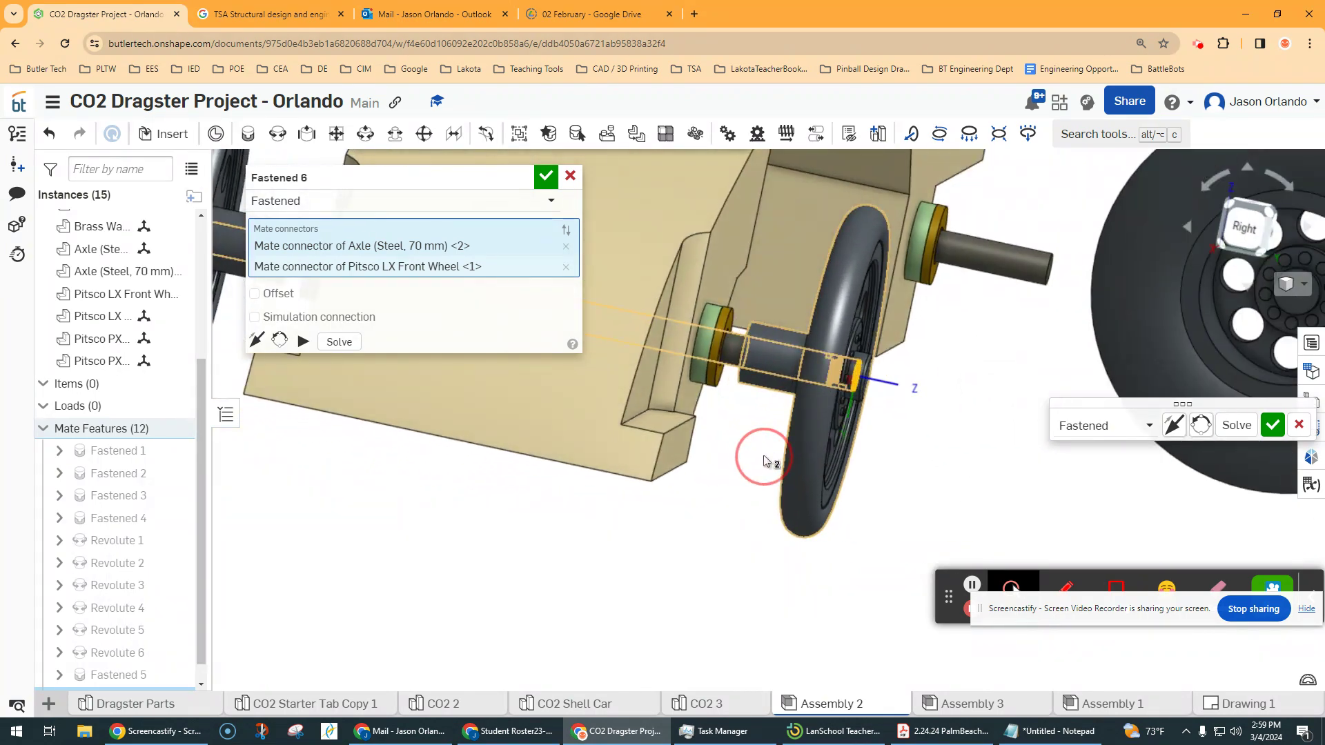
# Apply the Fastened 6 mate for the second front wheel.
pyautogui.click(545, 177)
pyautogui.scroll(-3, 1033, 370)
pyautogui.moveTo(1032, 370); pyautogui.dragTo(909, 448, button='right')
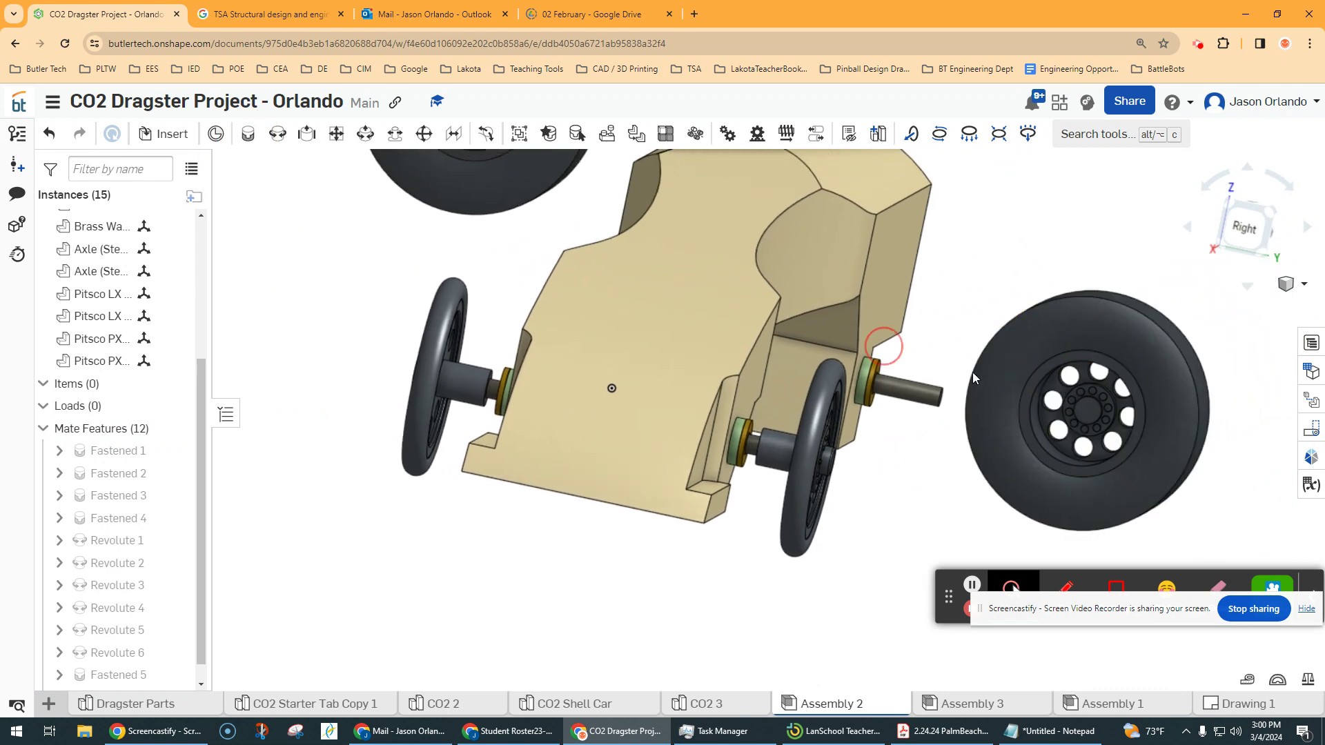
pyautogui.scroll(3, 953, 400)
pyautogui.scroll(2, 953, 400)
# Start Fastened 7 on the Pitsco PX Rear Wheel hub connector and flip its axis.
pyautogui.press('j')
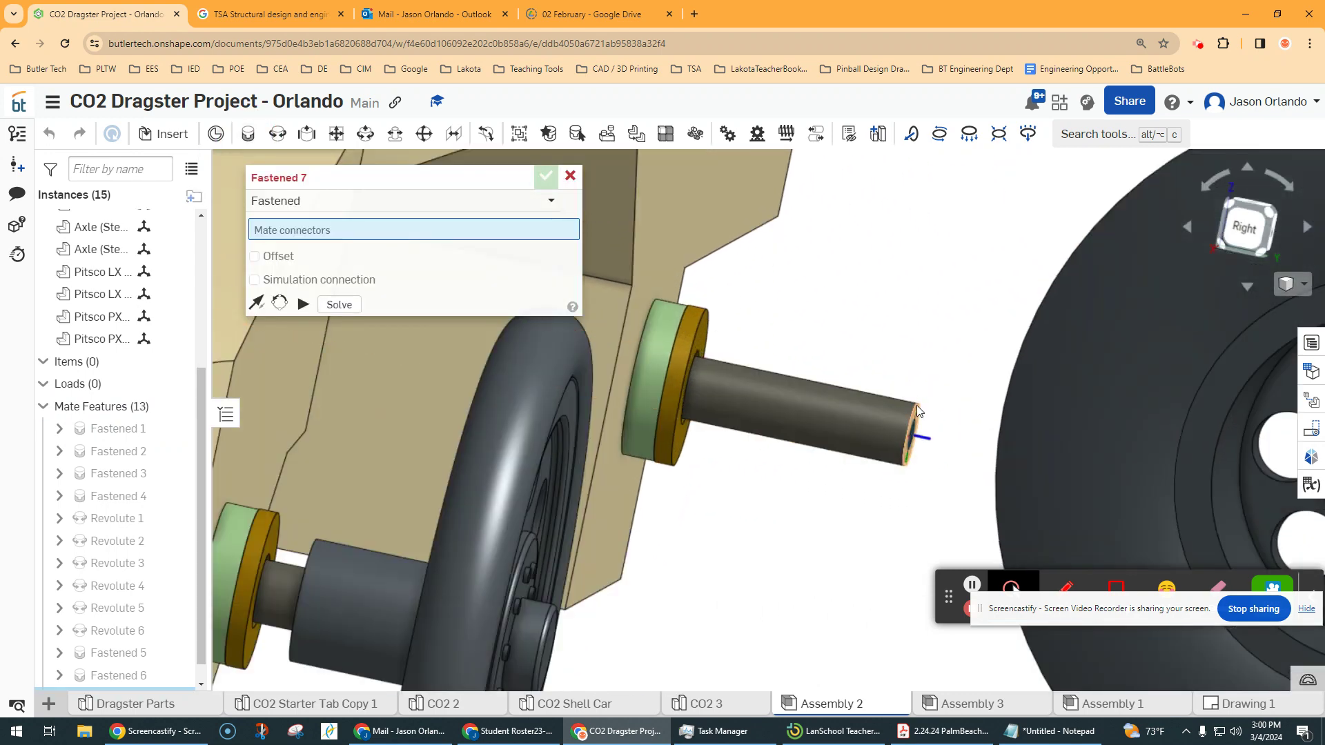
pyautogui.scroll(-5, 909, 304)
pyautogui.moveTo(1015, 333); pyautogui.dragTo(925, 357, button='right')
pyautogui.scroll(10, 1125, 349)
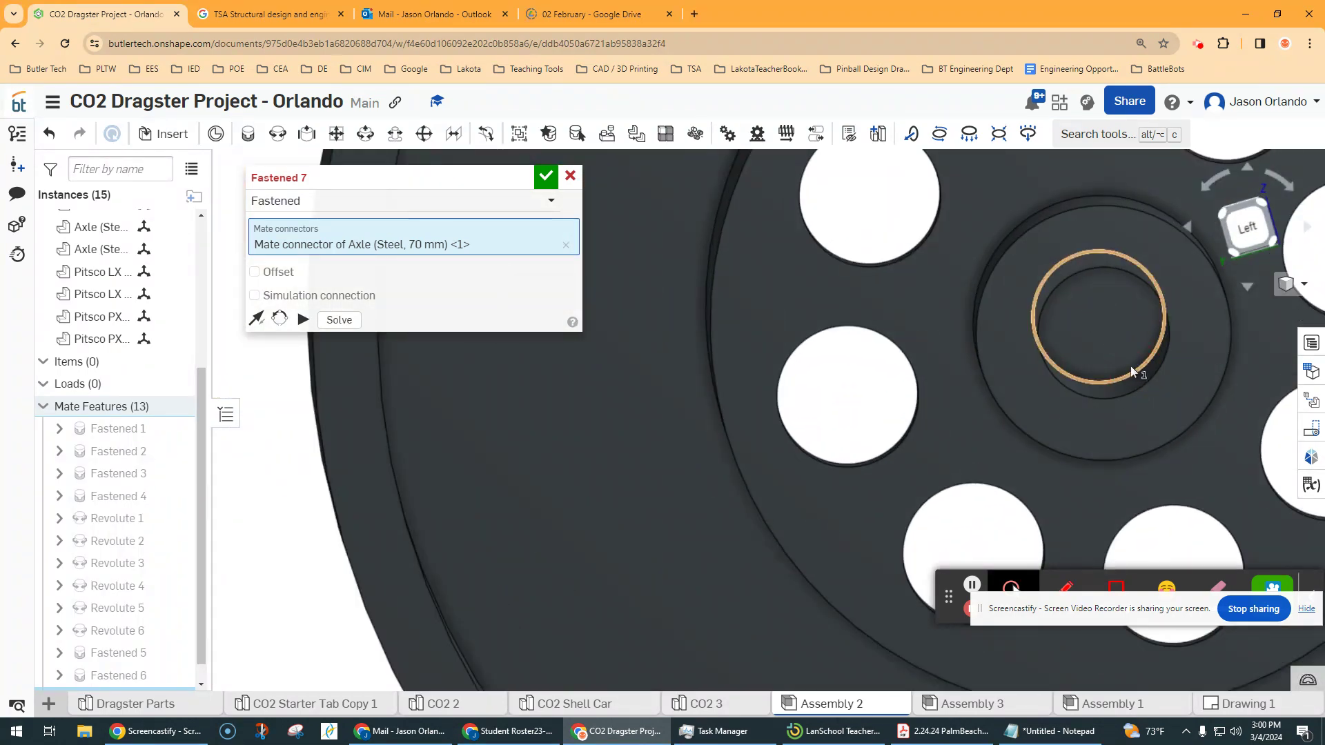
pyautogui.click(1132, 370)
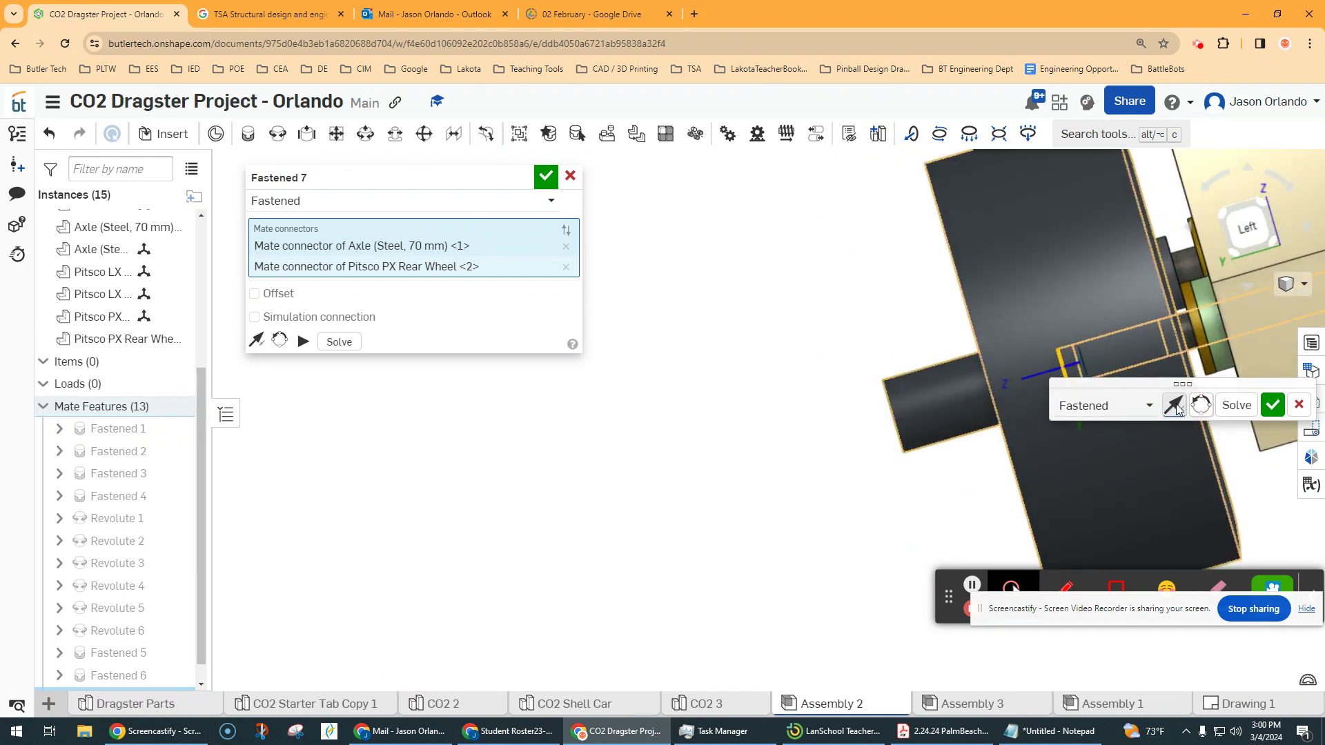
pyautogui.click(1176, 406)
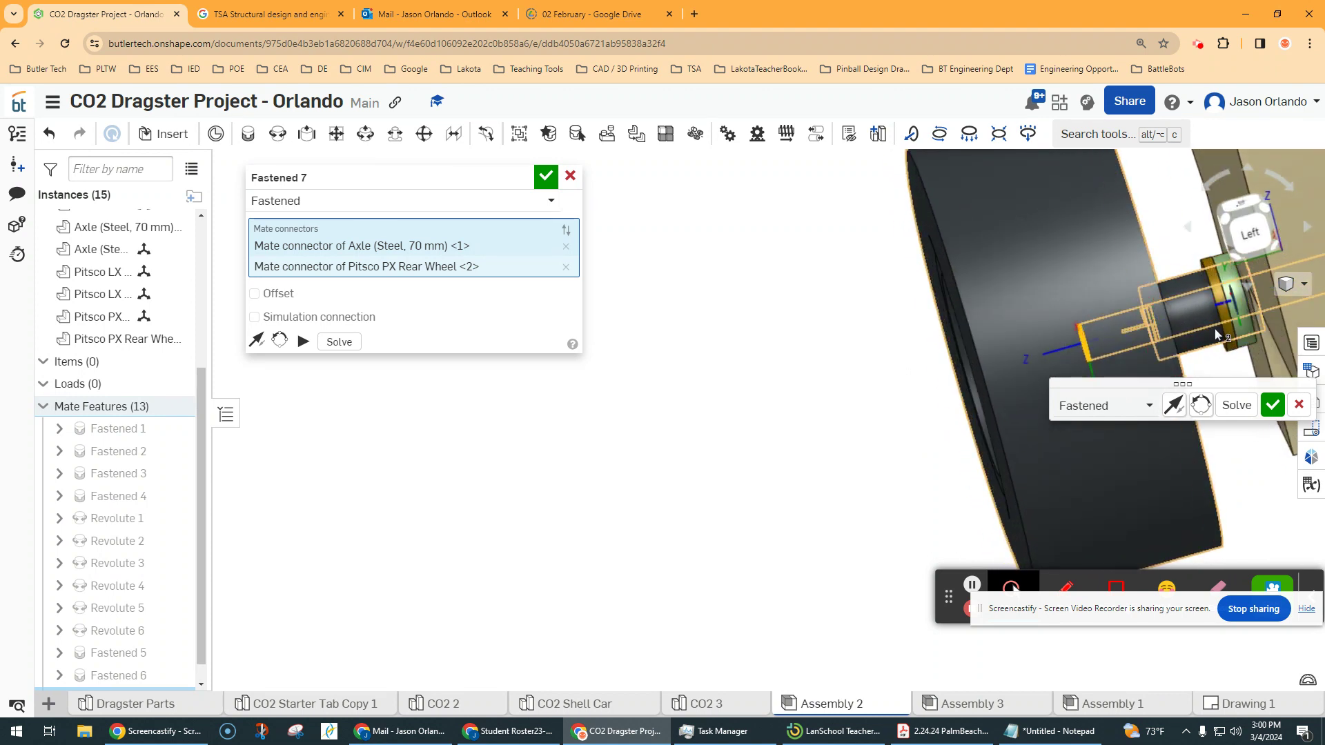
# Give Fastened 7 a -0.15 in Z offset and check the wheel hub position.
pyautogui.click(256, 293)
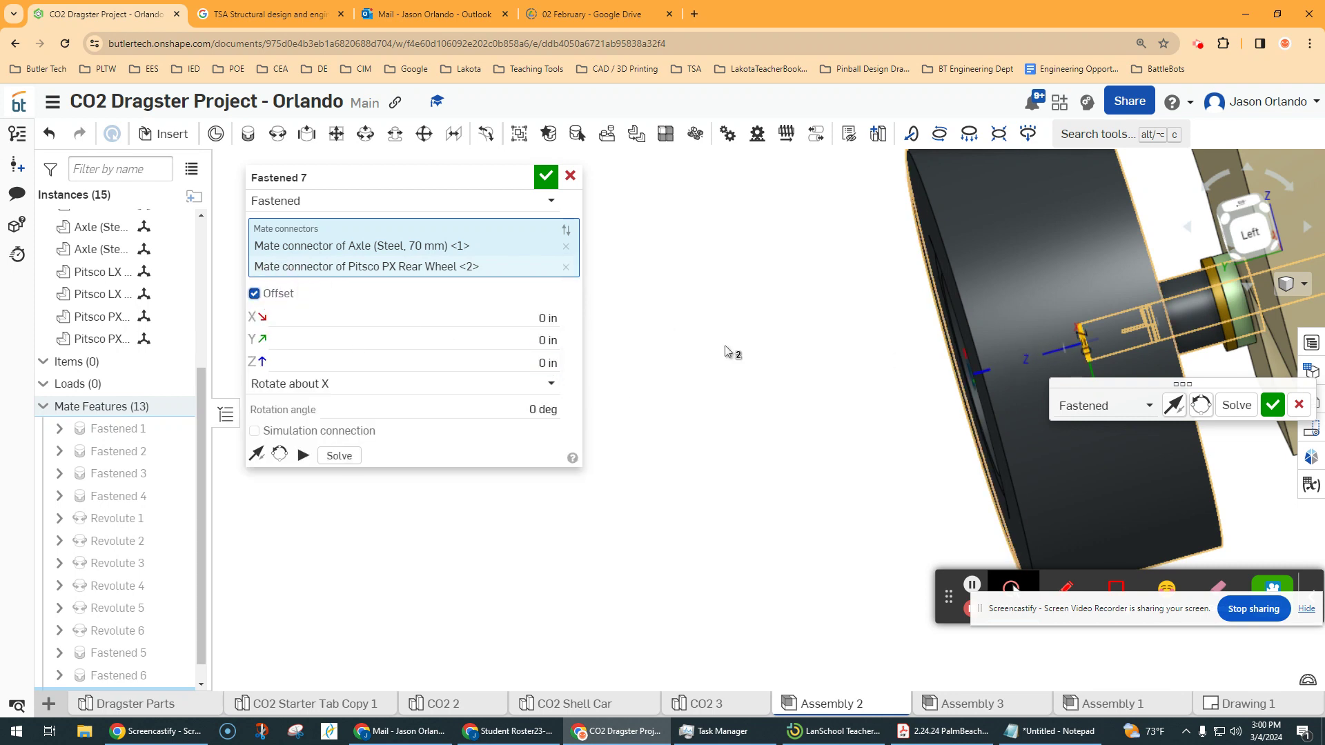
pyautogui.click(493, 364)
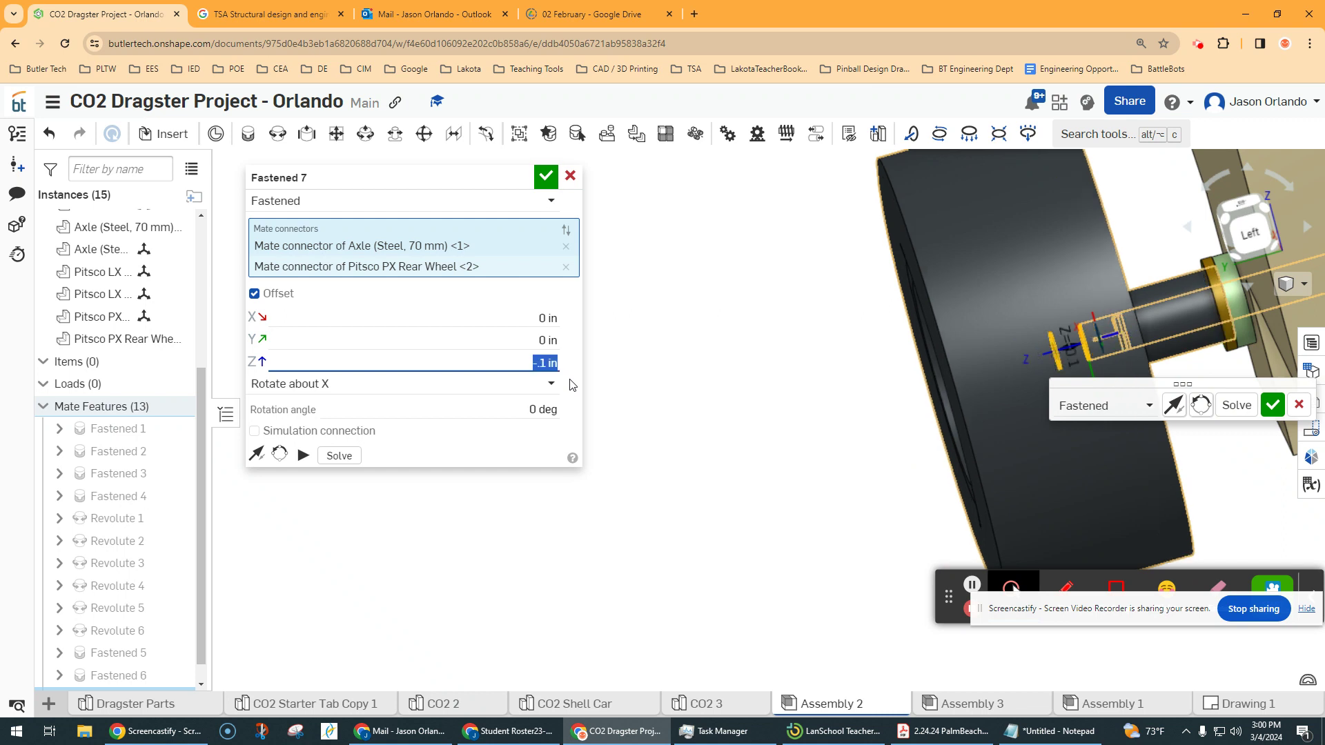
pyautogui.press('Return')
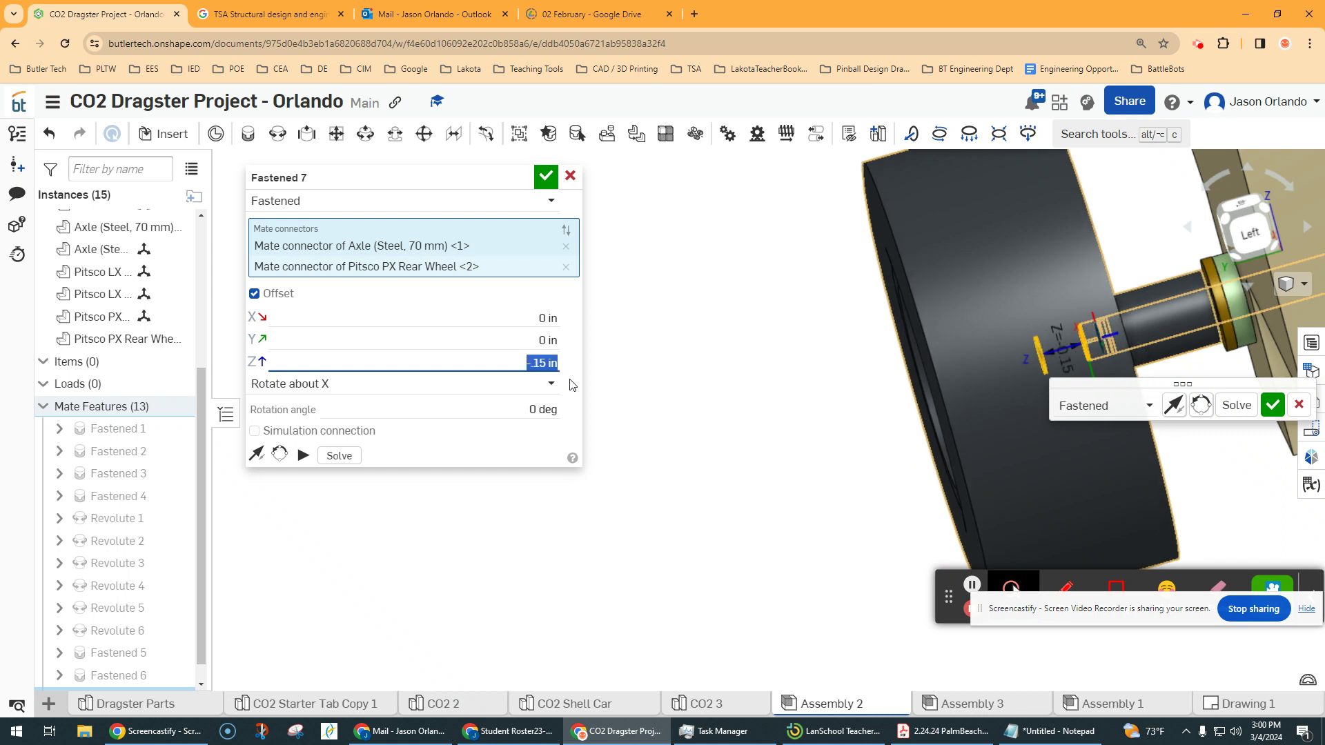
pyautogui.scroll(5, 1168, 300)
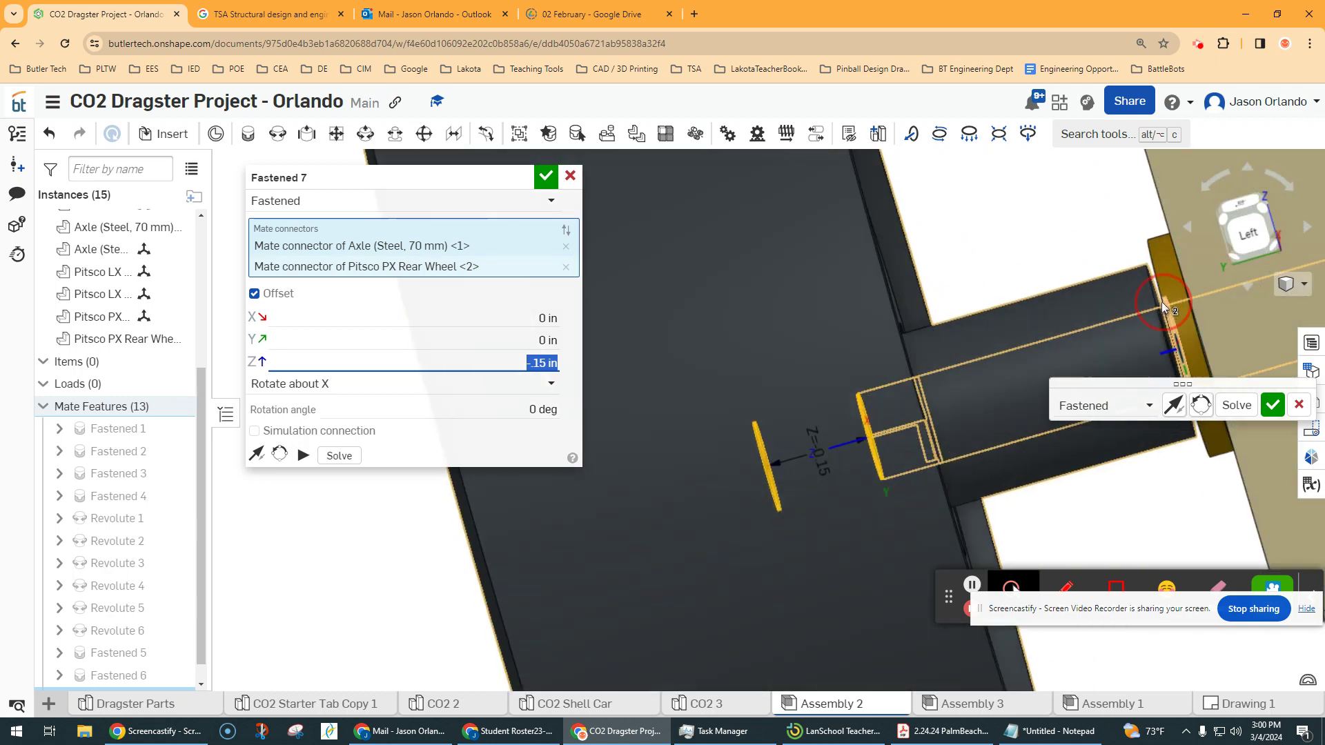
pyautogui.moveTo(1163, 301)
pyautogui.mouseDown(button='right')
pyautogui.moveTo(1140, 279)
pyautogui.moveTo(1138, 308)
pyautogui.mouseUp(button='right')
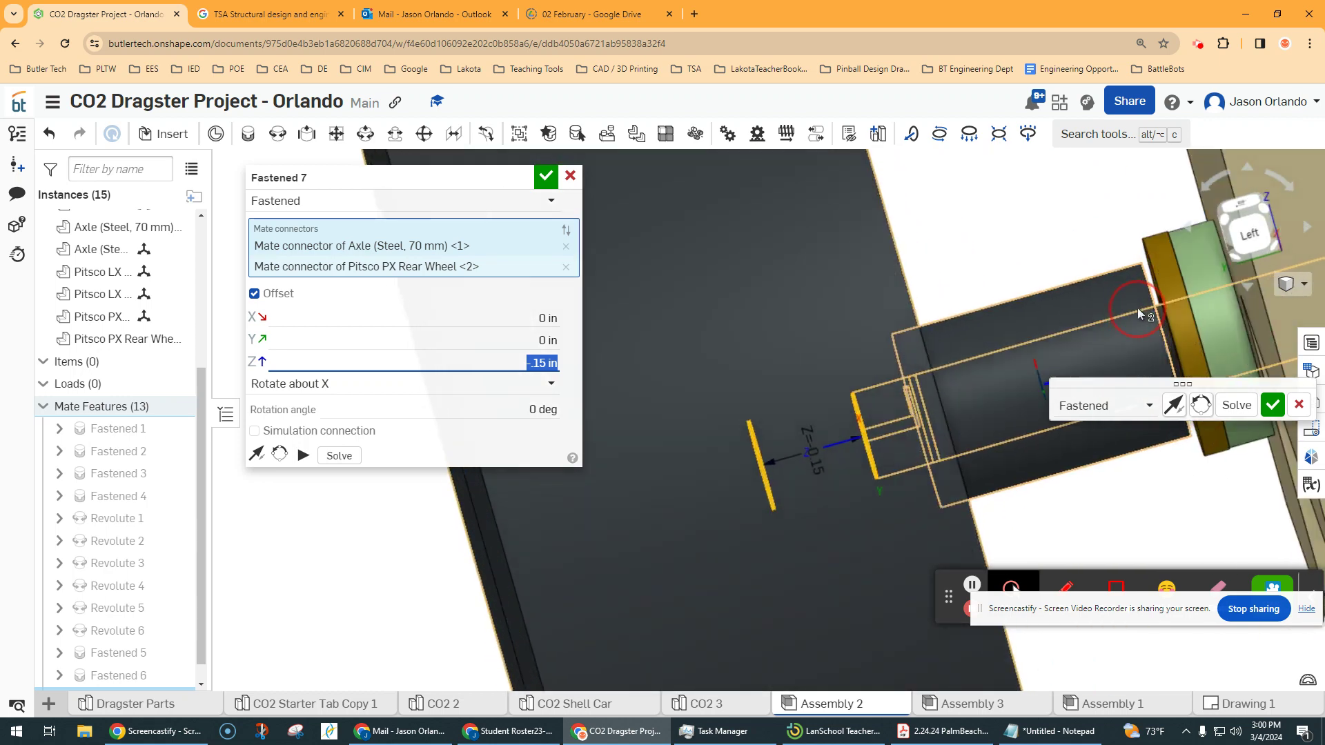
# Apply Fastened 7 and bring the car body back into view.
pyautogui.click(1273, 405)
pyautogui.scroll(-5, 1063, 300)
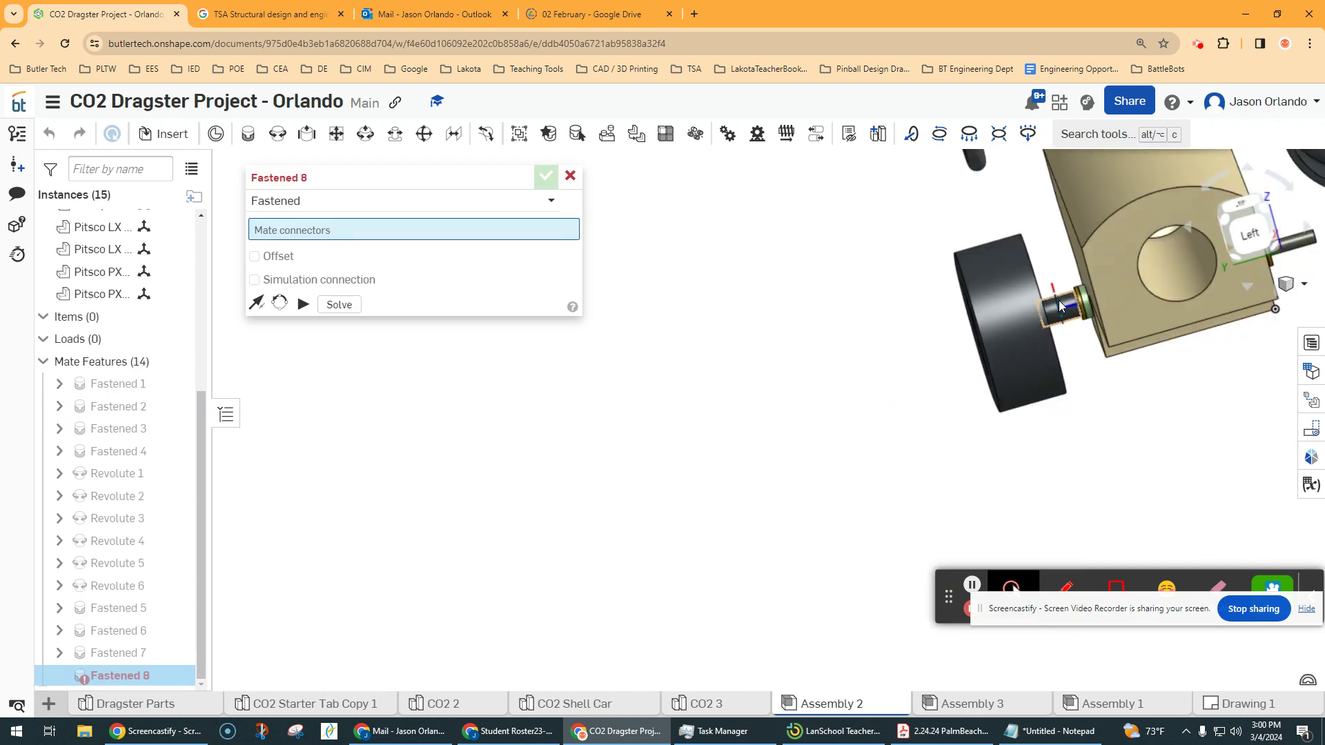
pyautogui.scroll(-3, 1060, 305)
pyautogui.moveTo(1139, 379); pyautogui.dragTo(821, 377, button='middle')
pyautogui.scroll(5, 960, 301)
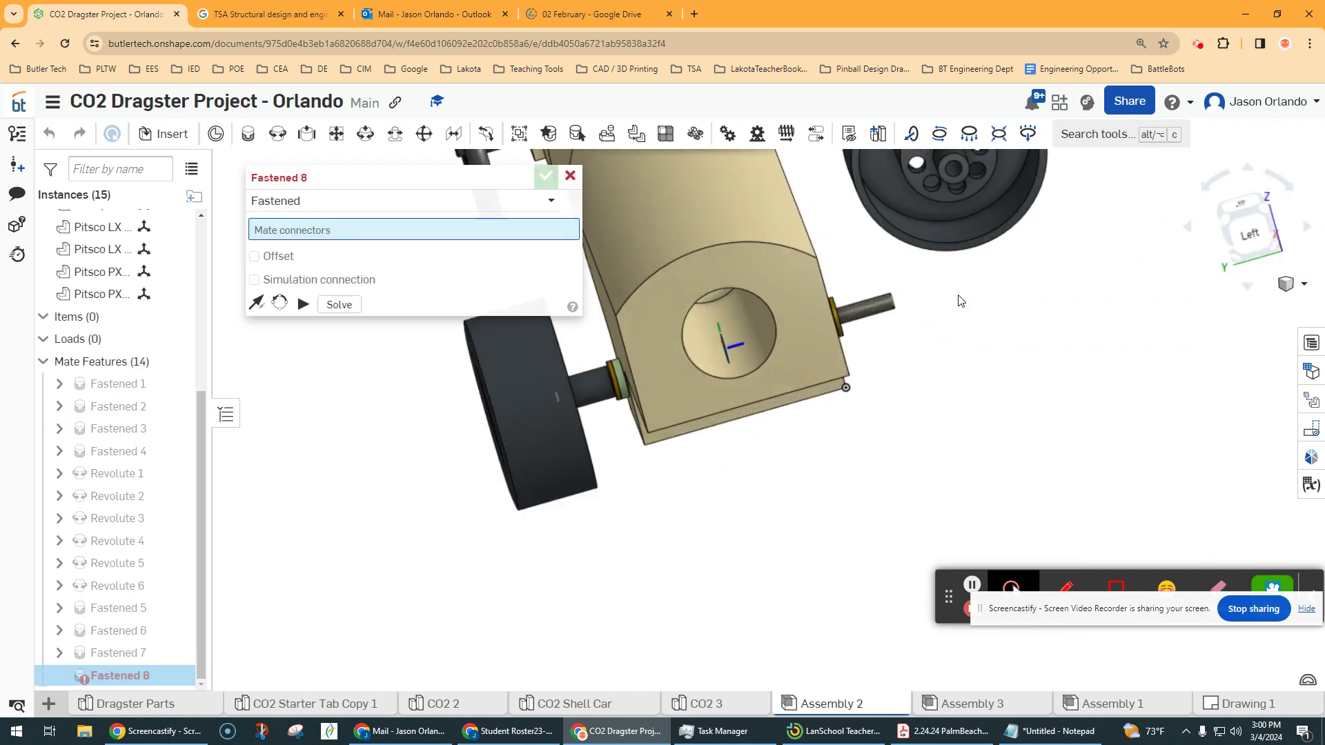
pyautogui.scroll(6, 961, 301)
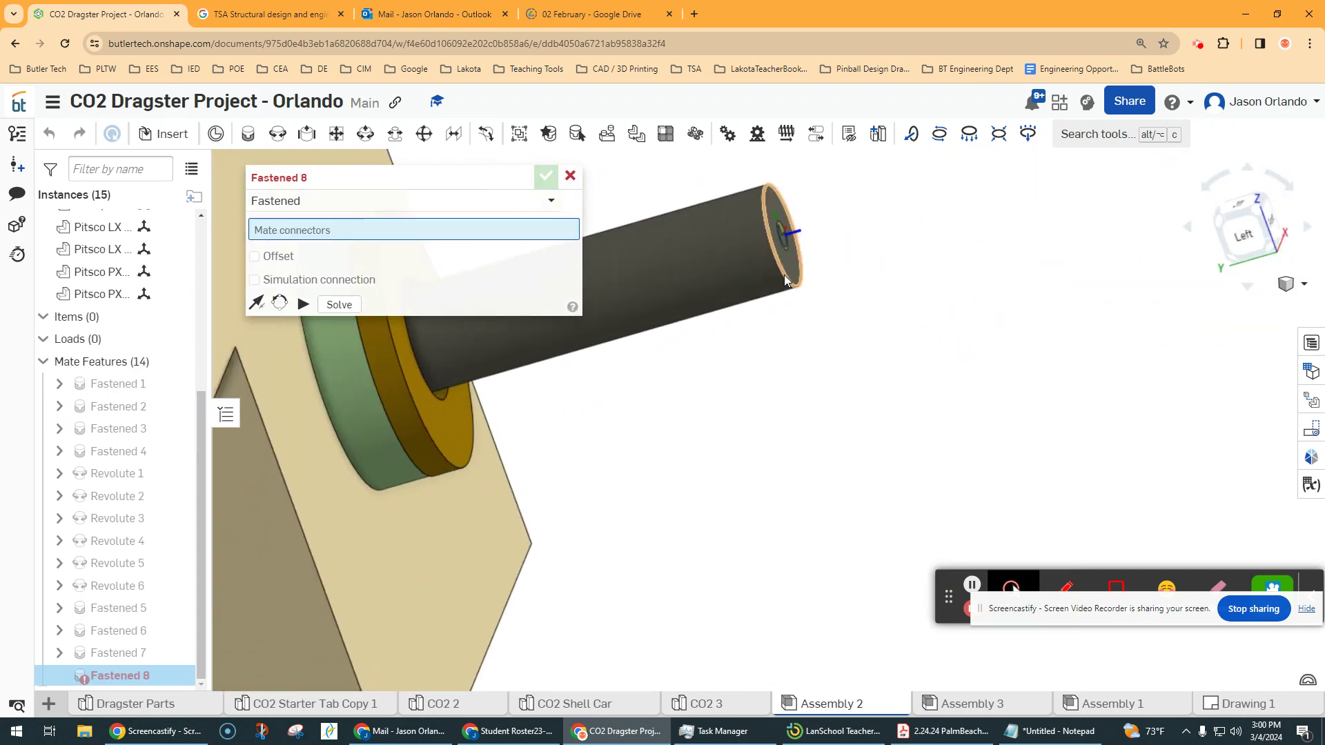
# Mate the rear axle-end connector to the second rear wheel hub, flipping the wheel.
pyautogui.click(784, 275)
pyautogui.scroll(-4, 946, 349)
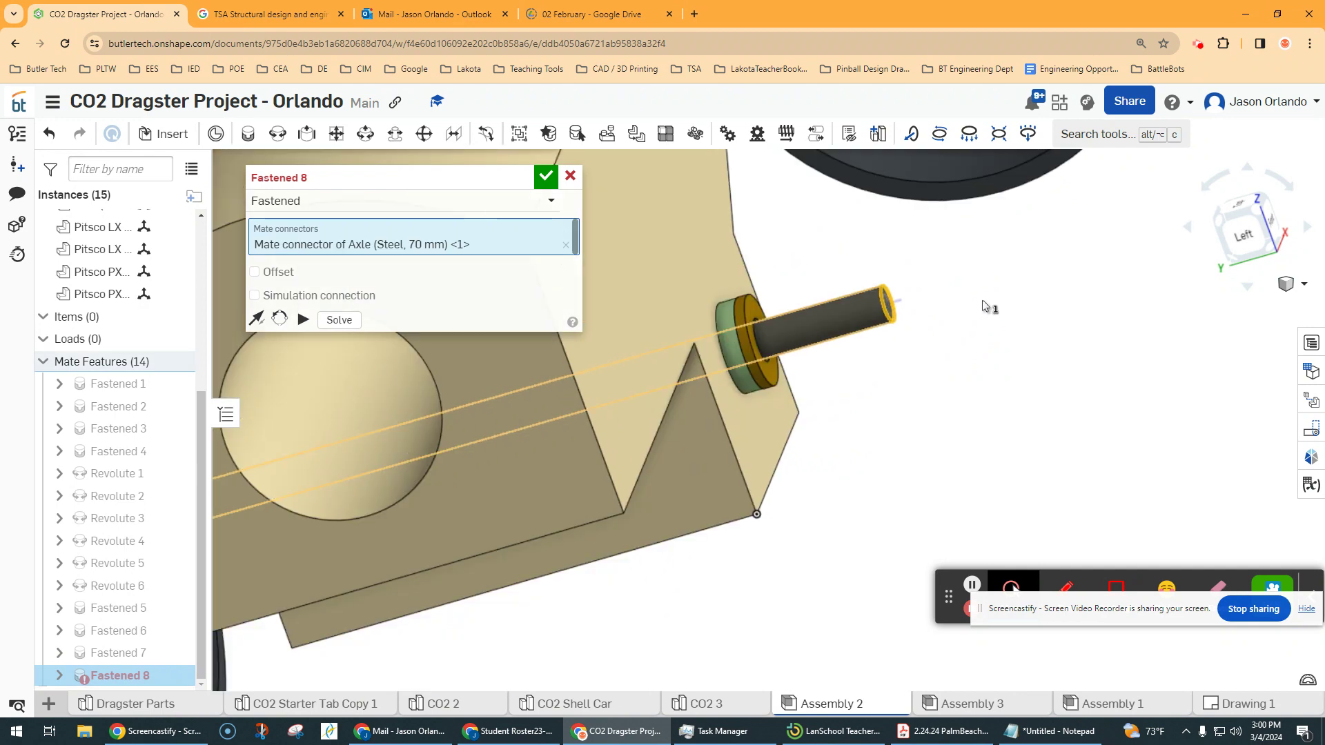
pyautogui.scroll(-2, 983, 306)
pyautogui.moveTo(983, 306); pyautogui.dragTo(947, 246, button='right')
pyautogui.scroll(5, 950, 268)
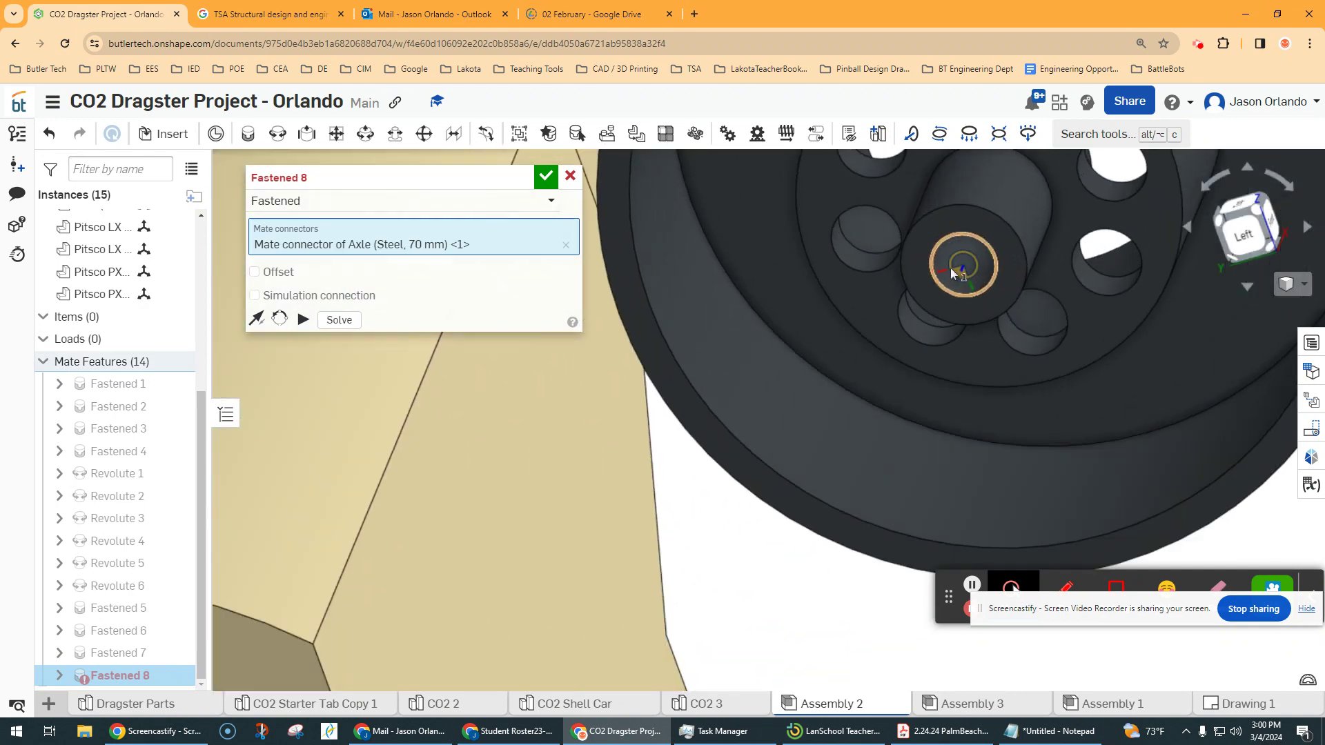
pyautogui.scroll(5, 952, 269)
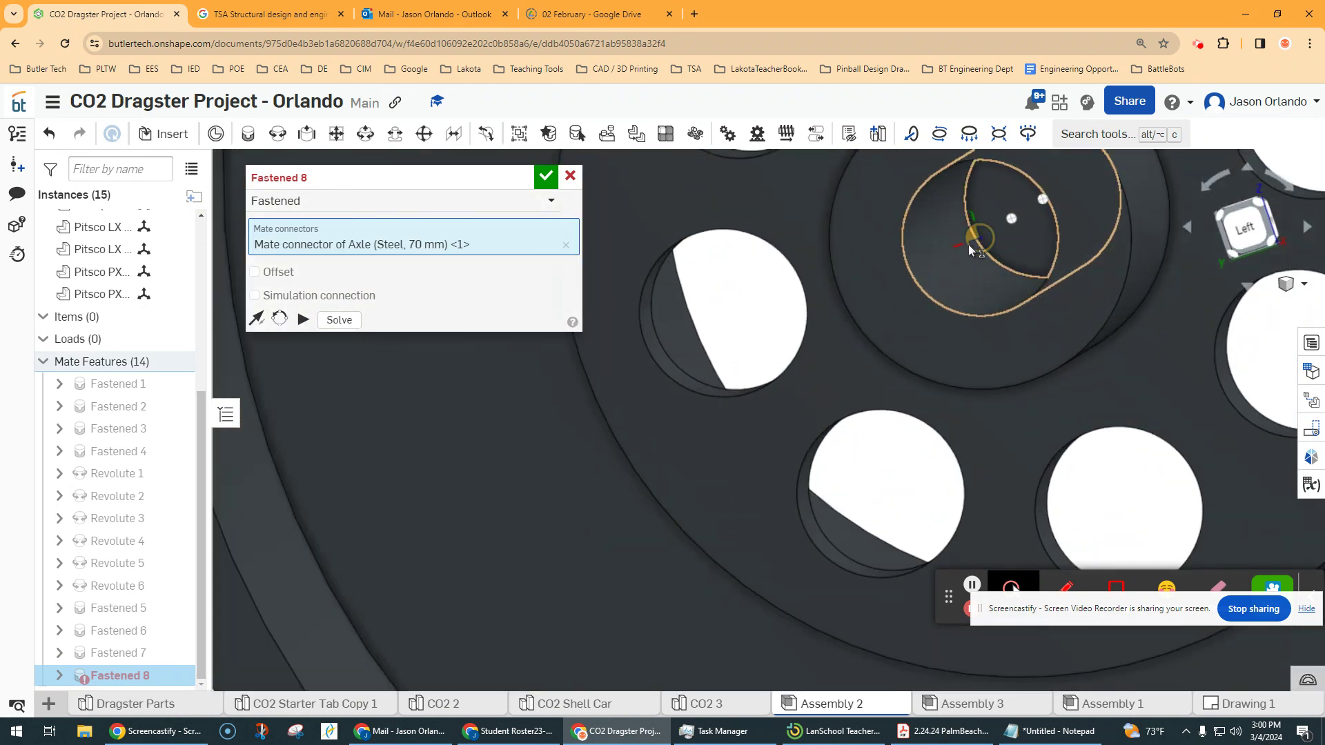
pyautogui.click(979, 246)
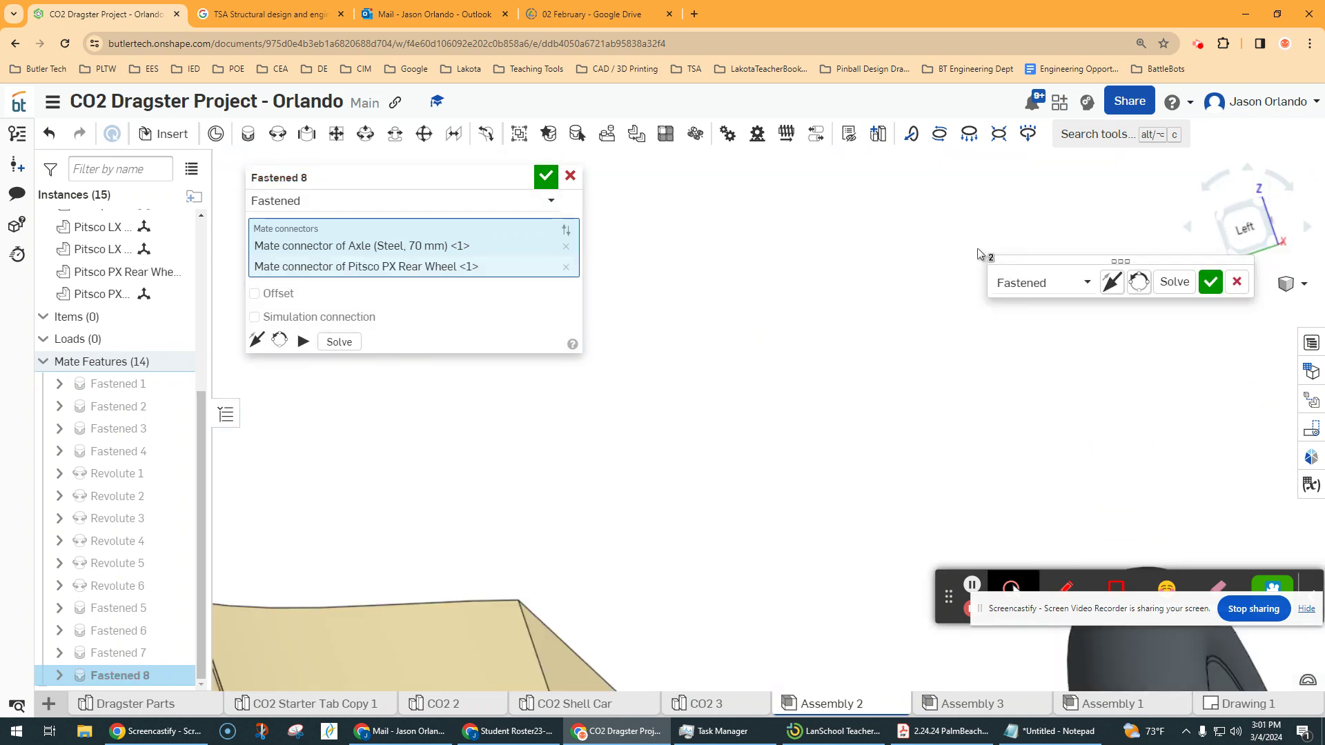
pyautogui.scroll(-6, 915, 374)
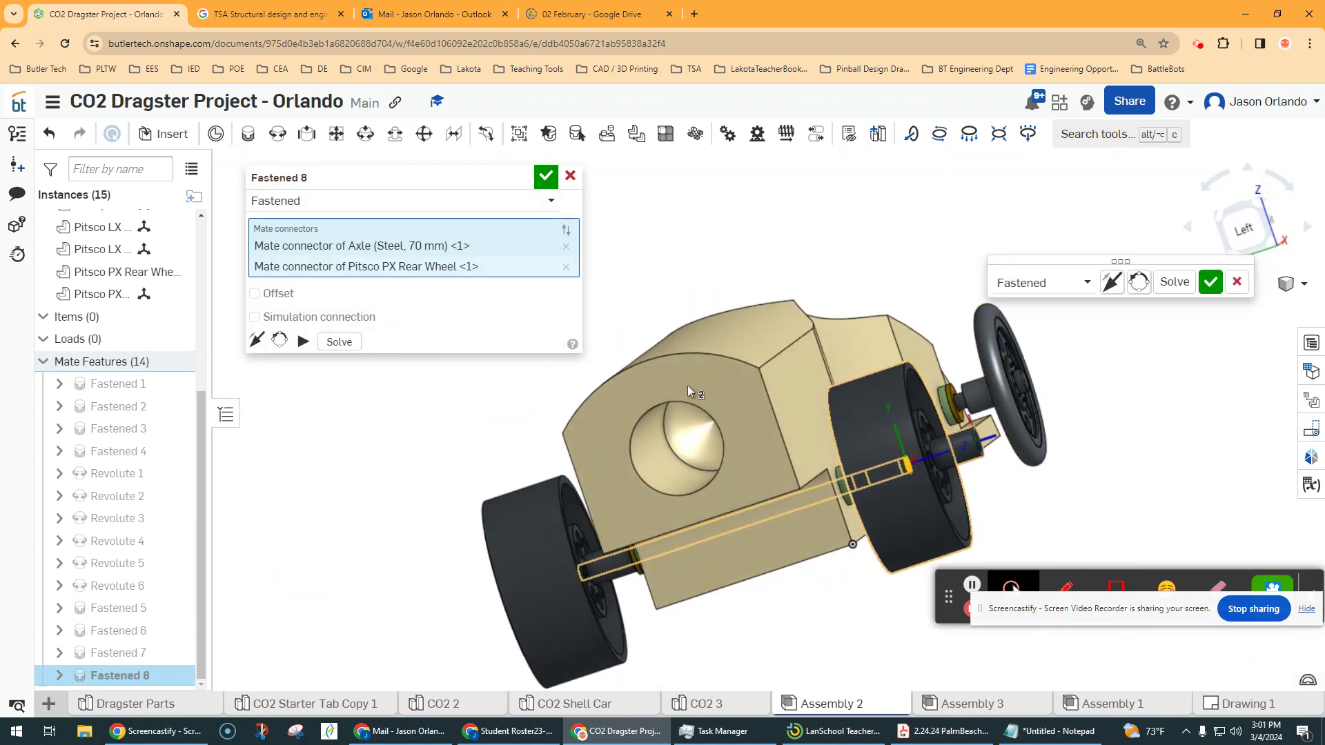
pyautogui.click(1112, 281)
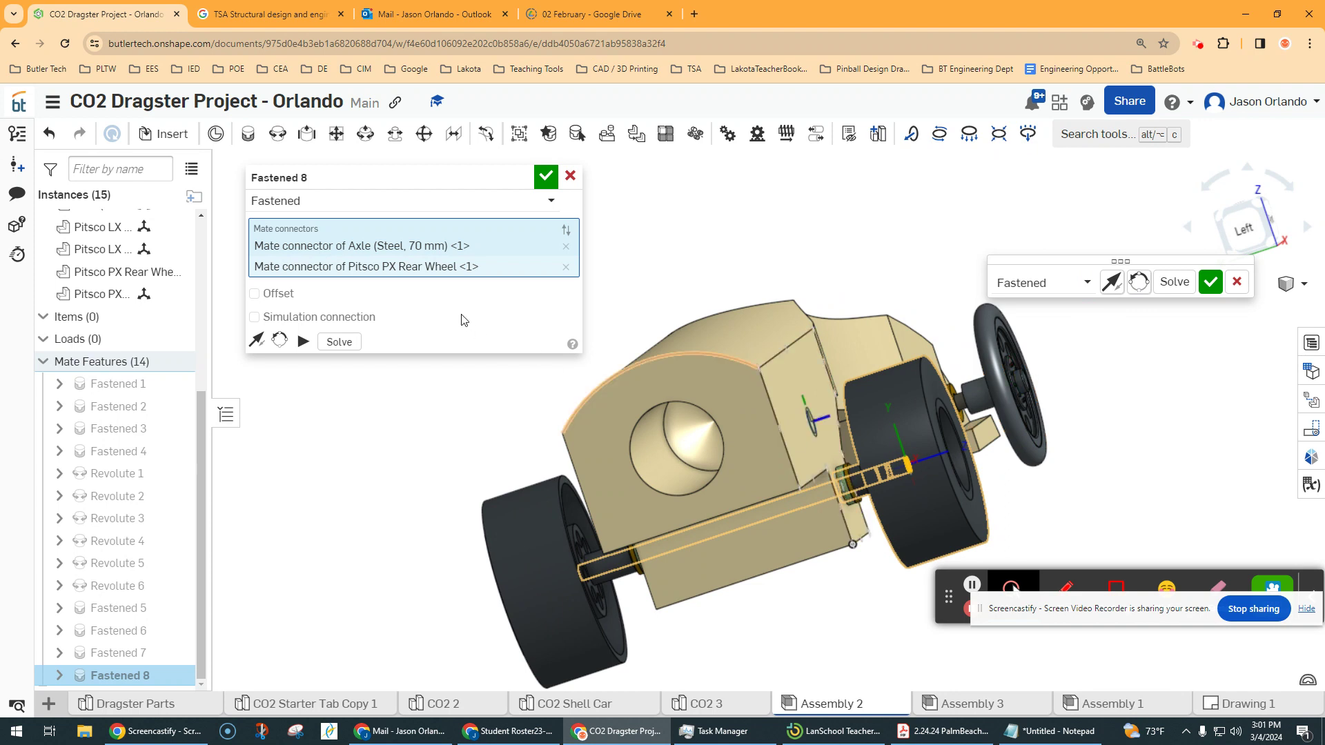
# Set a -0.15 in Z offset and create the Fastened 8 mate.
pyautogui.click(254, 293)
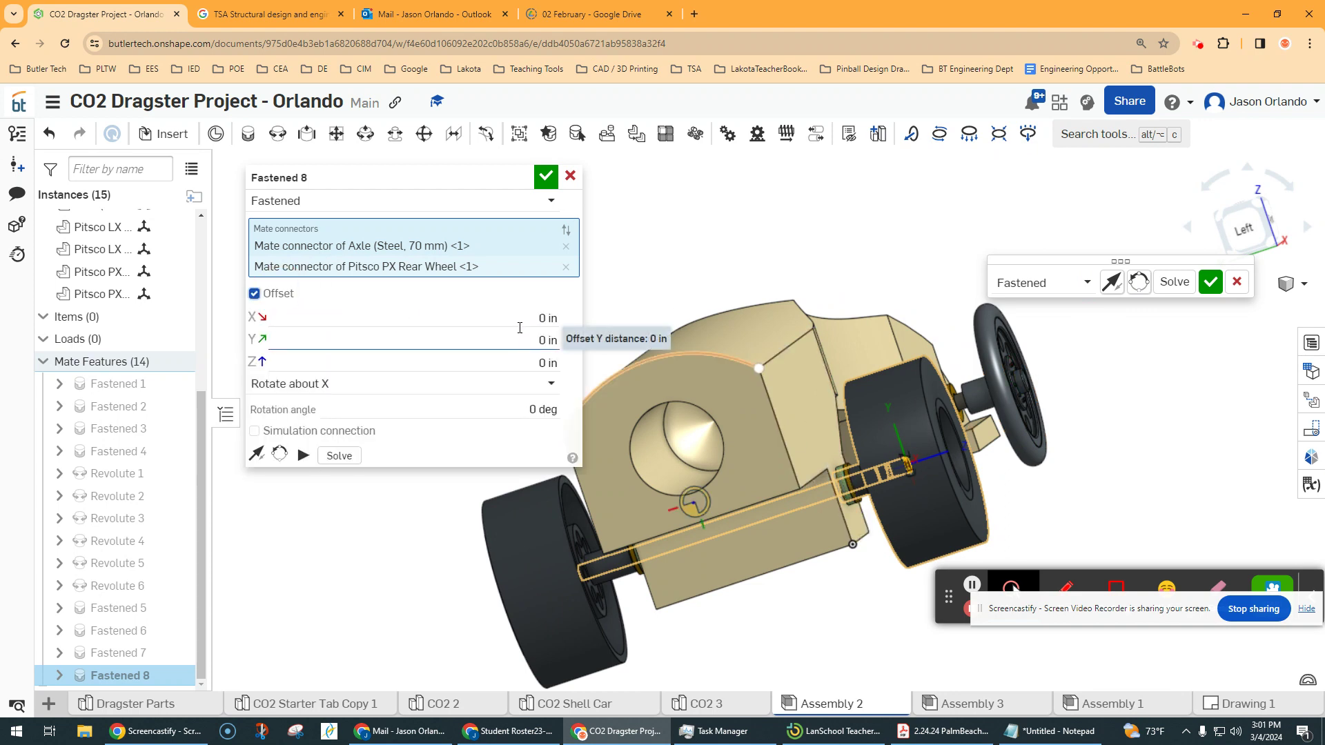
pyautogui.click(523, 368)
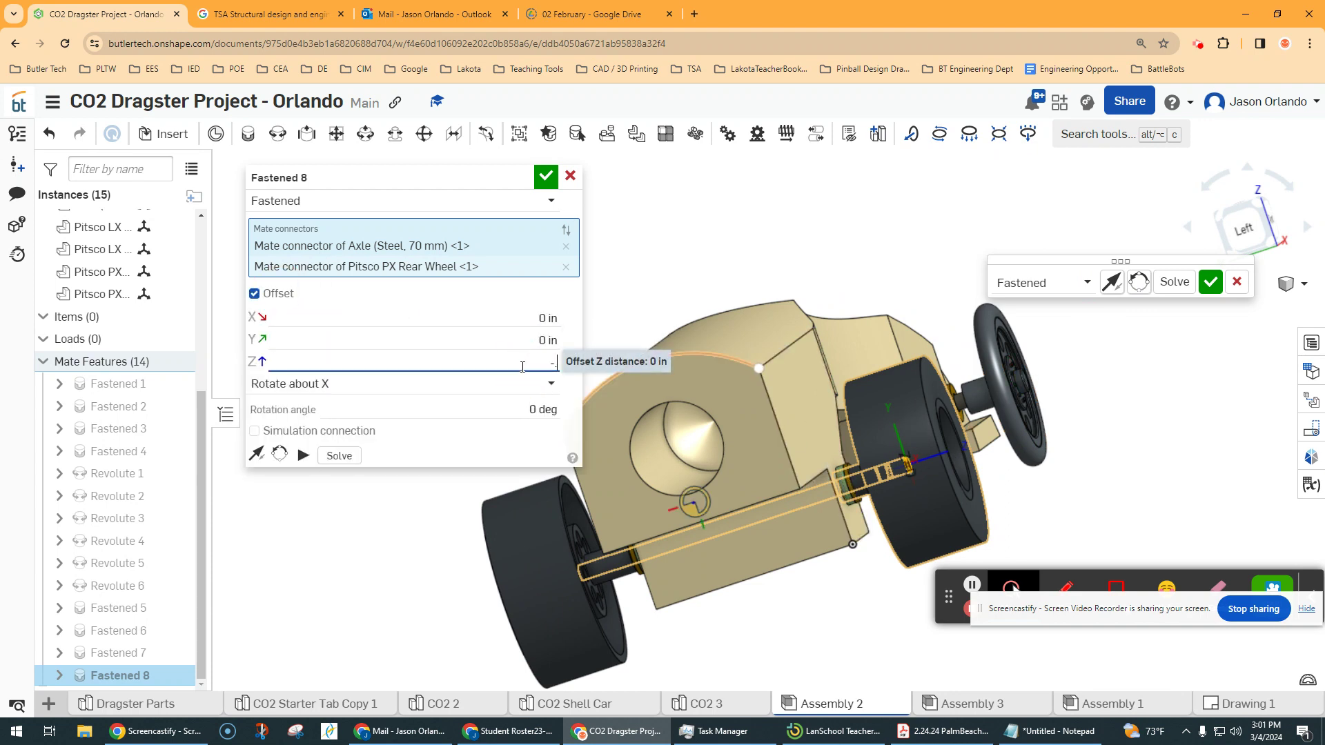
pyautogui.write('-15')
pyautogui.press('Return')
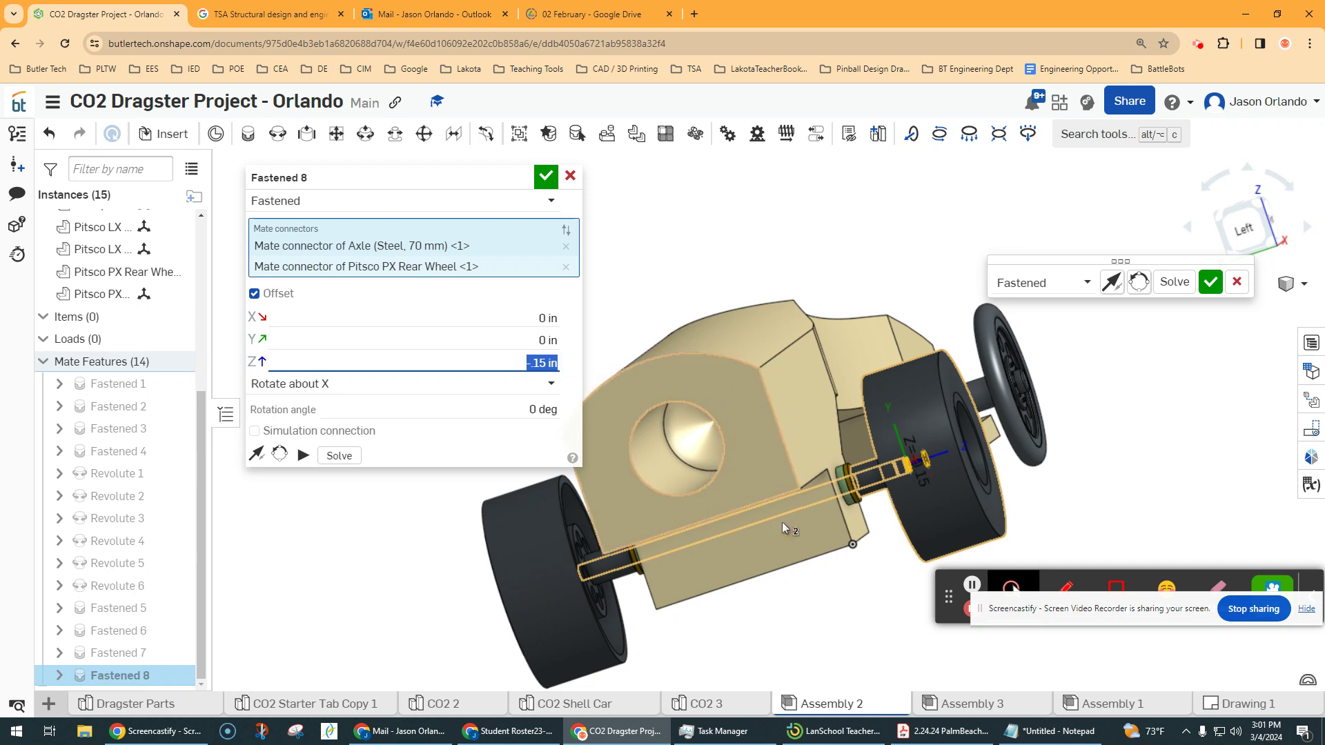
pyautogui.scroll(5, 834, 490)
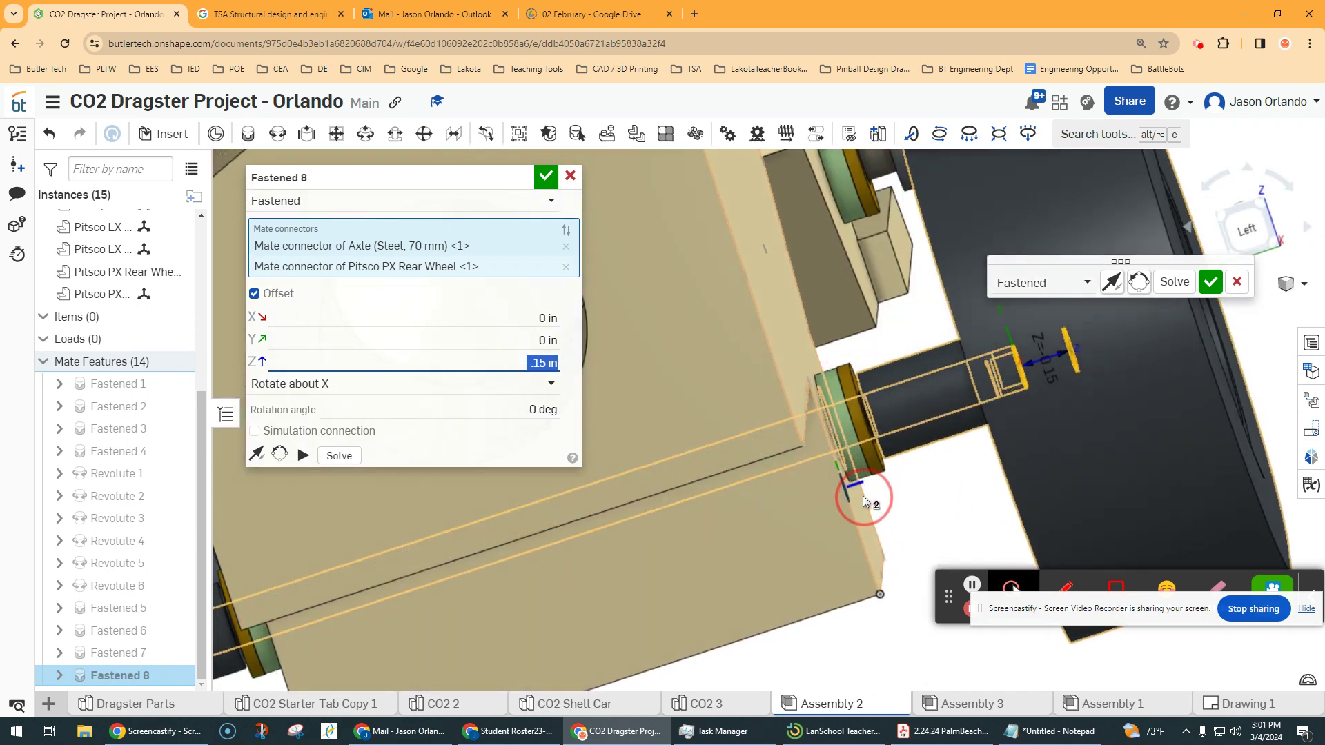
pyautogui.click(546, 176)
# Orbit the dragster to a tilted isometric view showing both rear wheels.
pyautogui.scroll(-5, 876, 399)
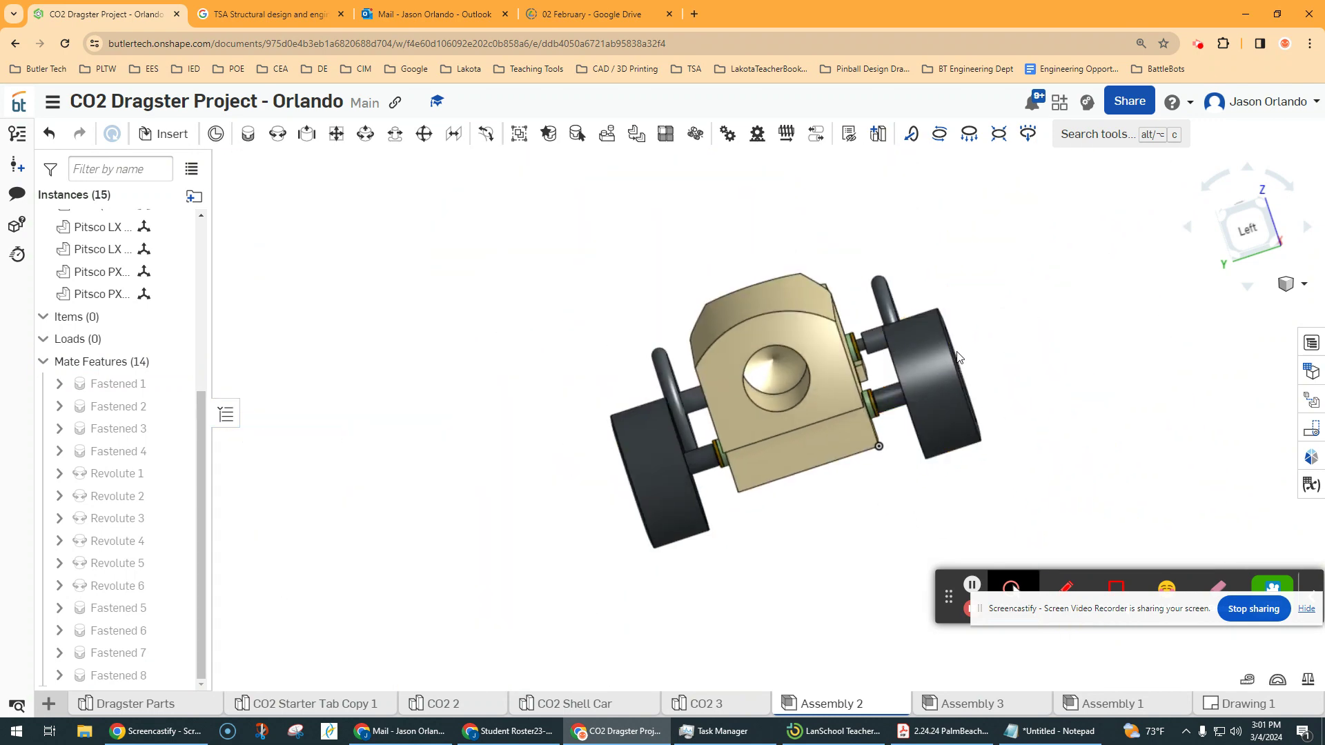
pyautogui.moveTo(877, 399); pyautogui.dragTo(677, 281, button='right')
pyautogui.moveTo(836, 354); pyautogui.dragTo(639, 495, button='right')
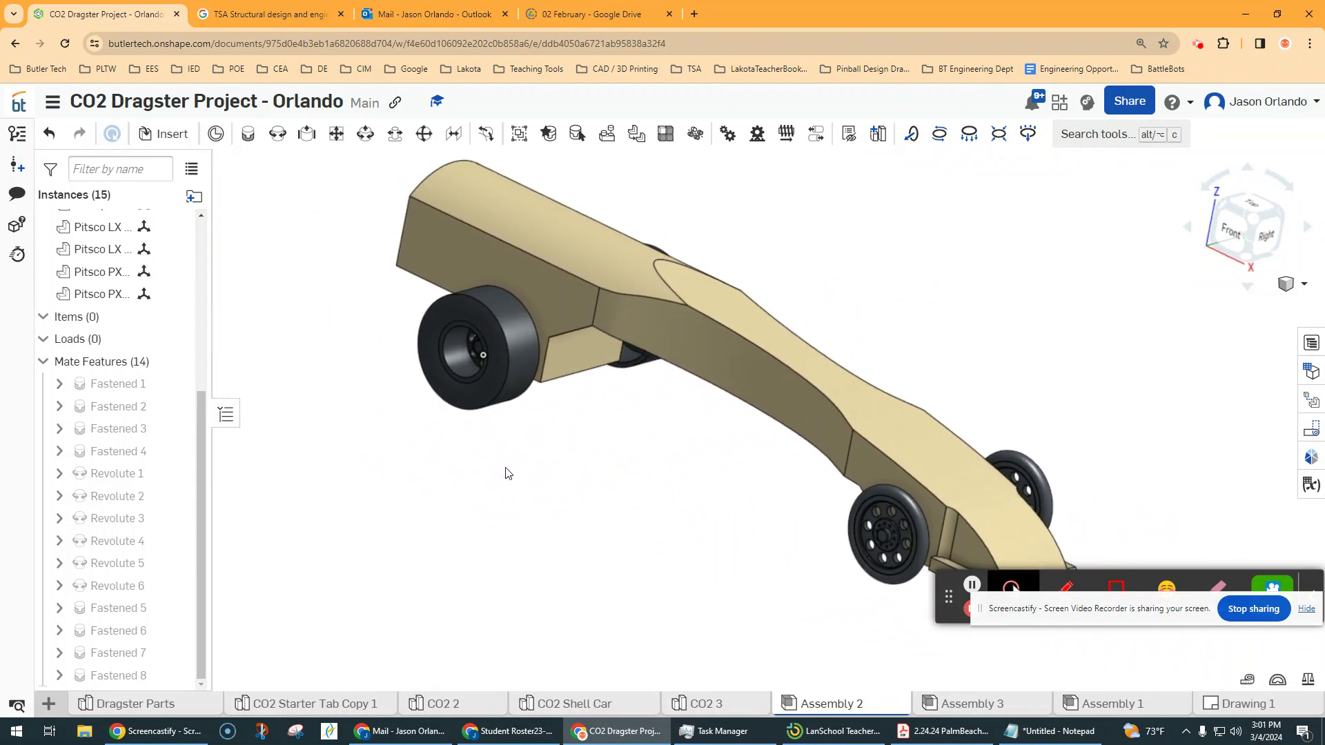
pyautogui.scroll(5, 494, 346)
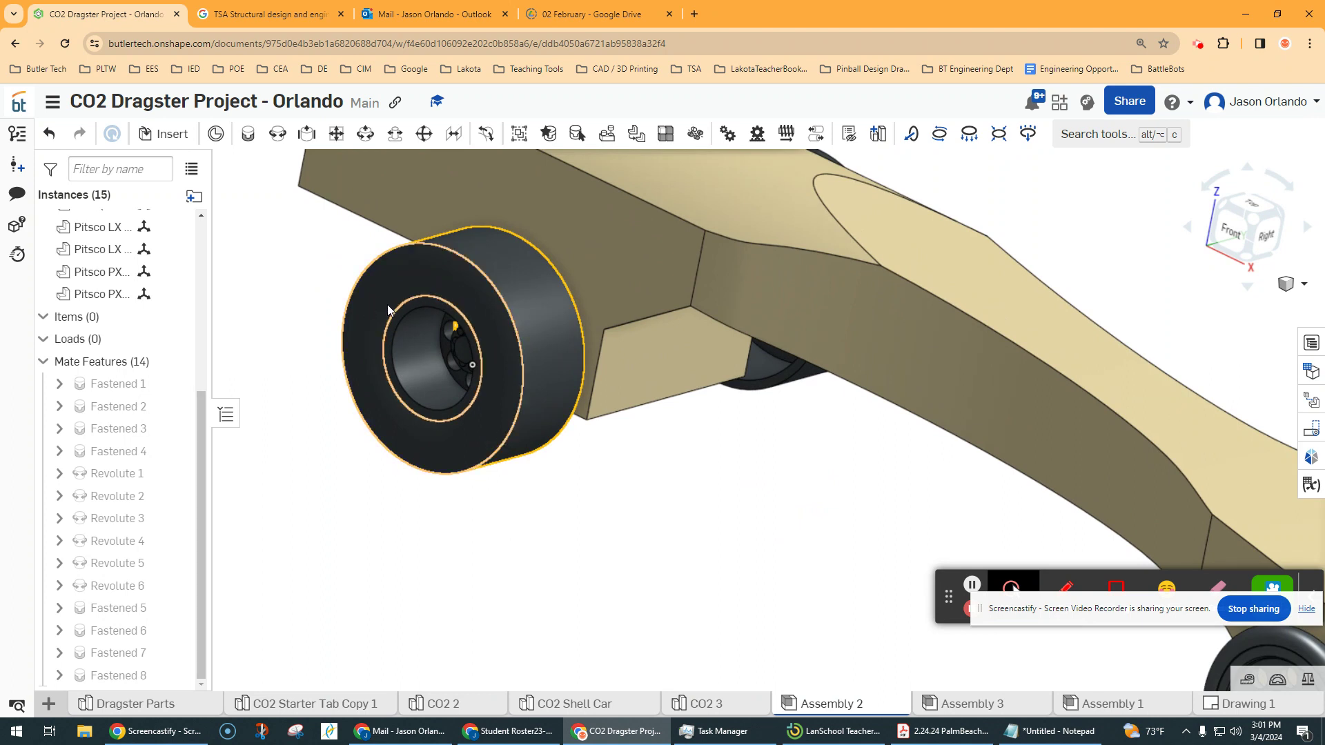
pyautogui.moveTo(752, 489); pyautogui.dragTo(762, 479, button='right')
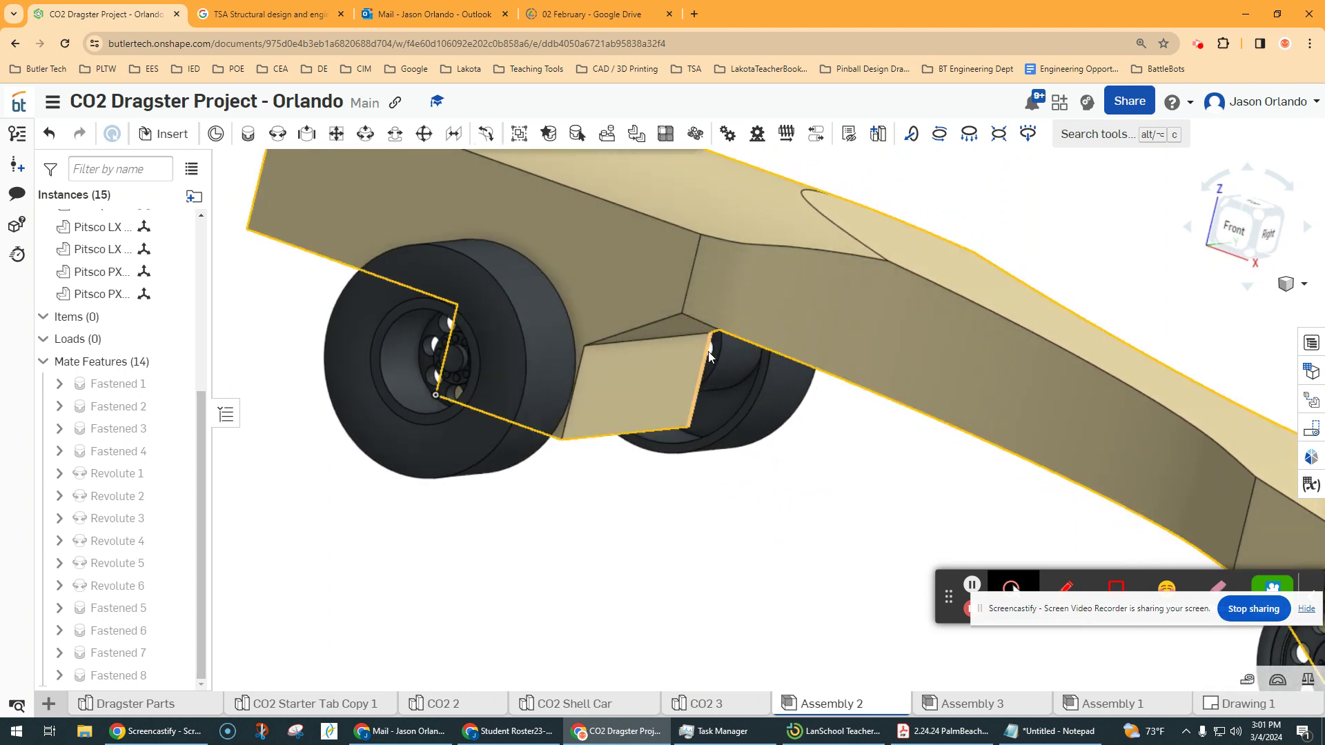
pyautogui.scroll(4, 708, 351)
pyautogui.scroll(-3, 702, 396)
pyautogui.moveTo(655, 572); pyautogui.dragTo(662, 562, button='right')
# Drag the near rear wheel to spin it on its axle.
pyautogui.moveTo(337, 280); pyautogui.dragTo(343, 282, button='right')
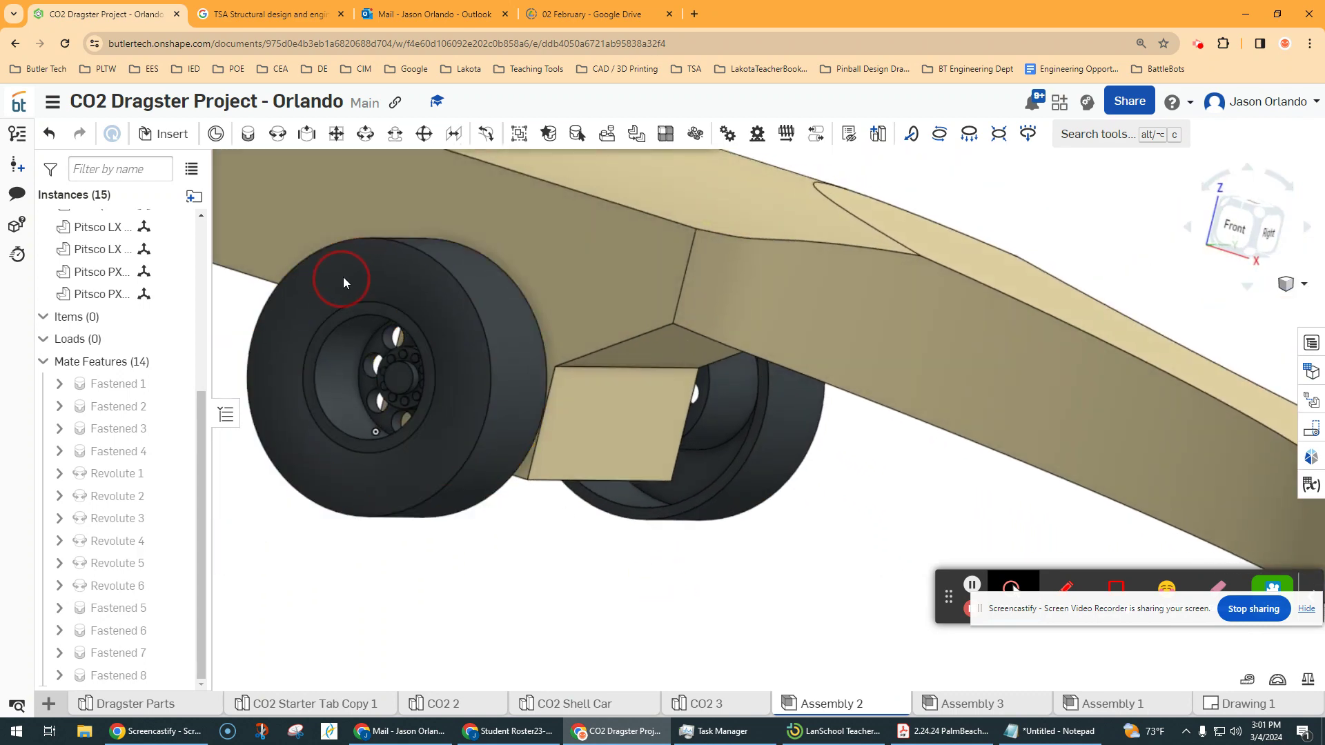
pyautogui.moveTo(375, 276); pyautogui.dragTo(421, 345)
pyautogui.click(406, 310)
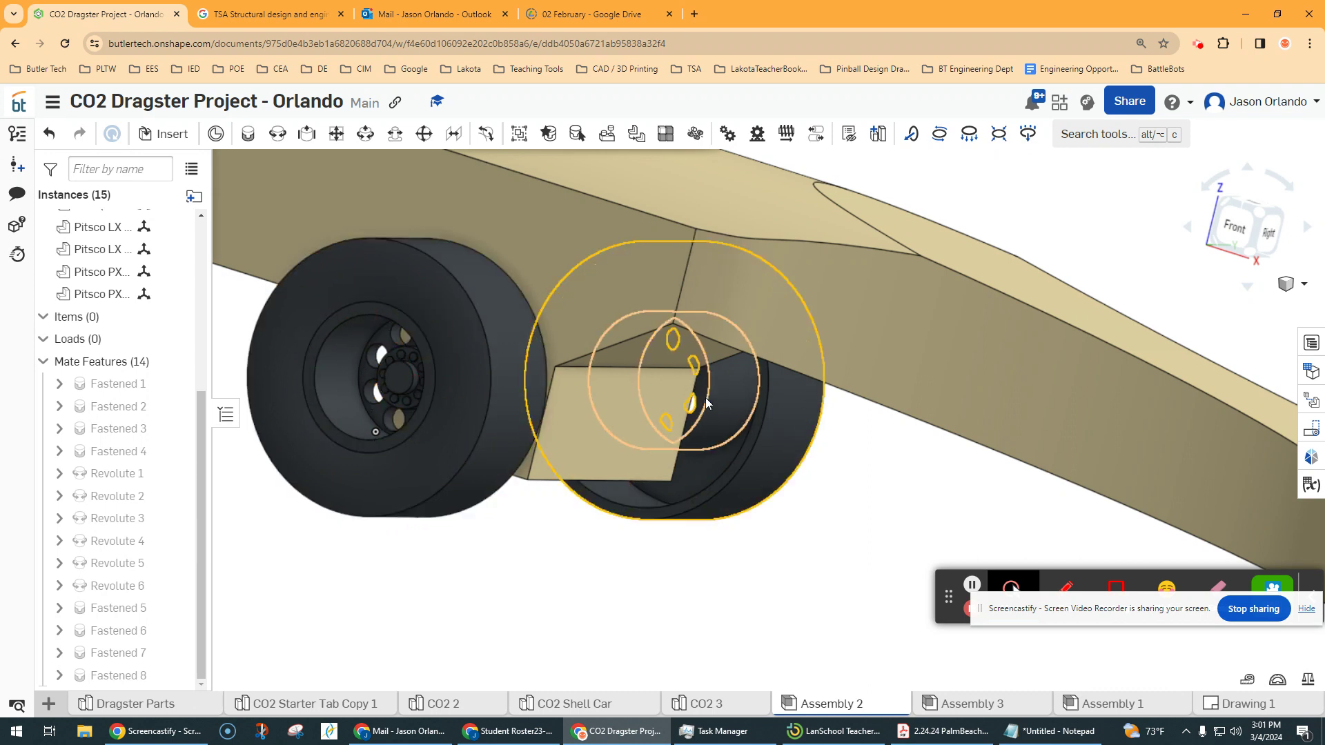
pyautogui.click(388, 279)
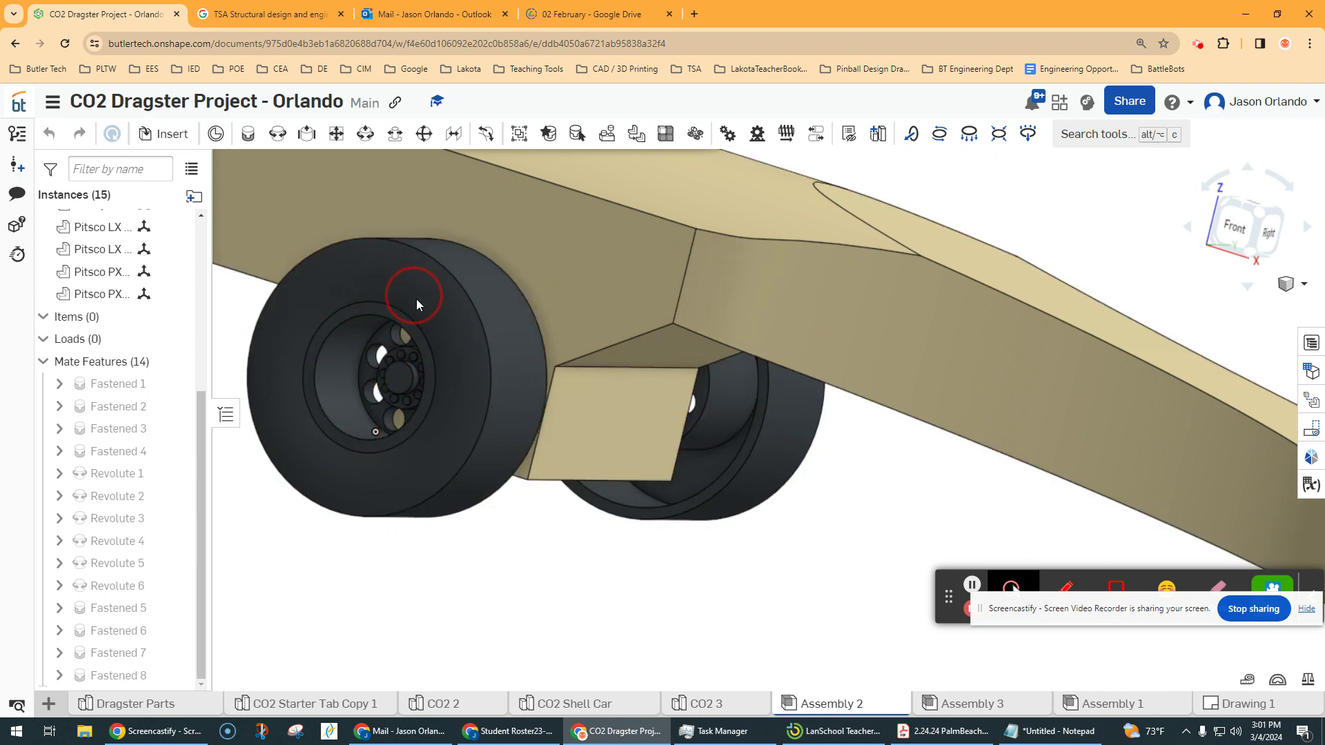
pyautogui.moveTo(416, 299); pyautogui.dragTo(546, 366)
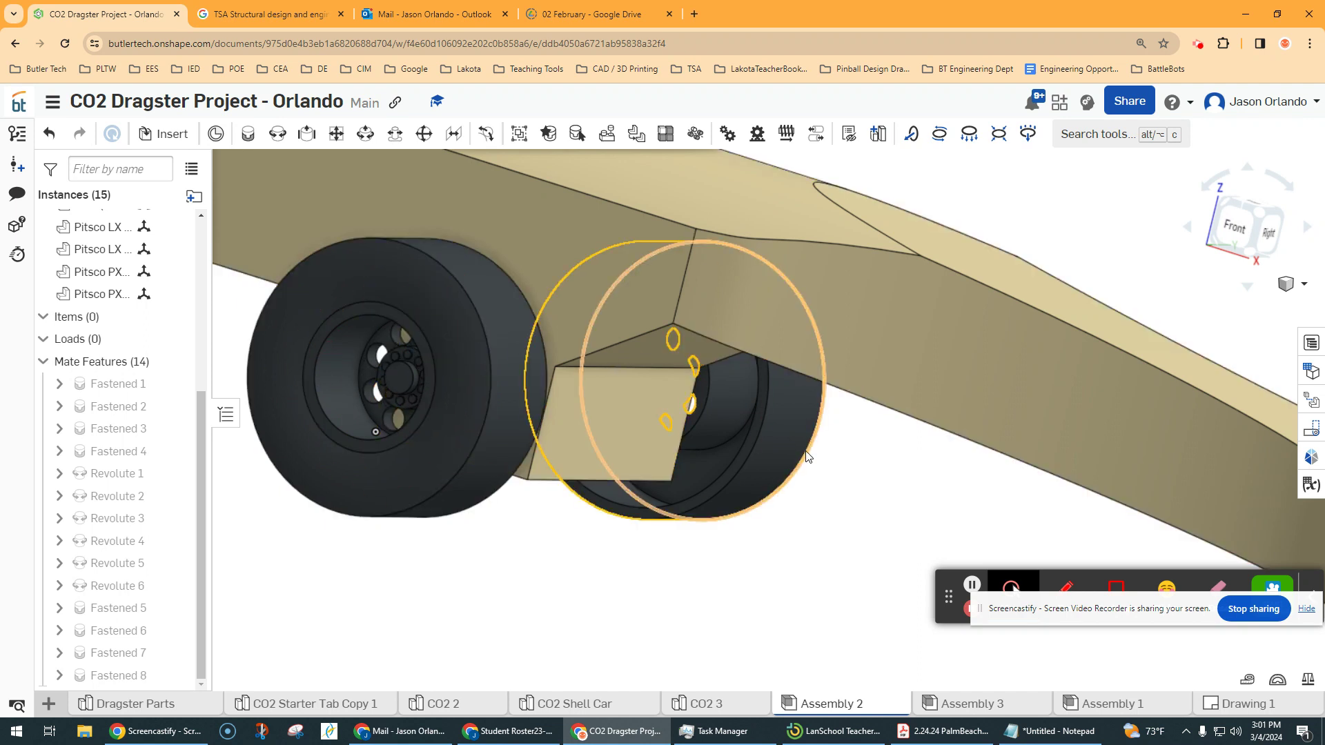
pyautogui.scroll(-1, 850, 450)
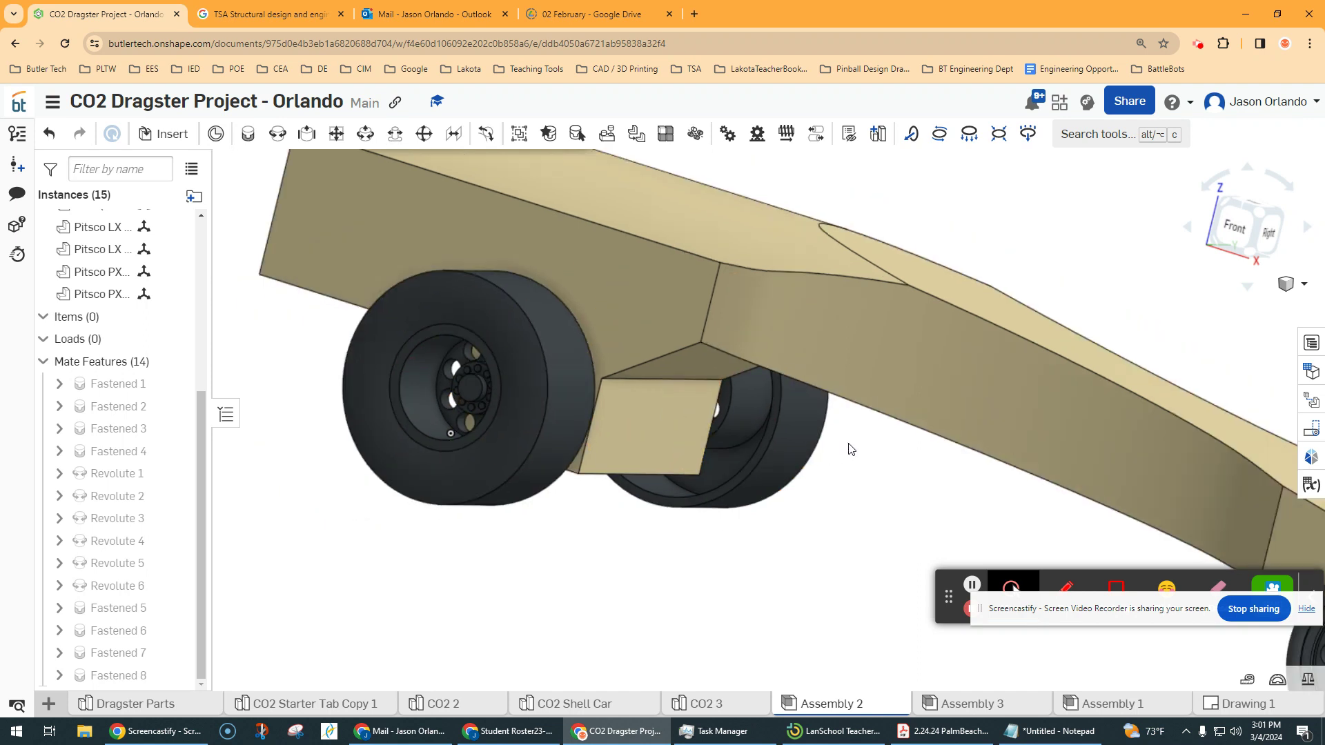
pyautogui.scroll(-3, 851, 449)
# Spin a front wheel on its axle and recentre the whole car in view.
pyautogui.moveTo(850, 449); pyautogui.dragTo(739, 452, button='middle')
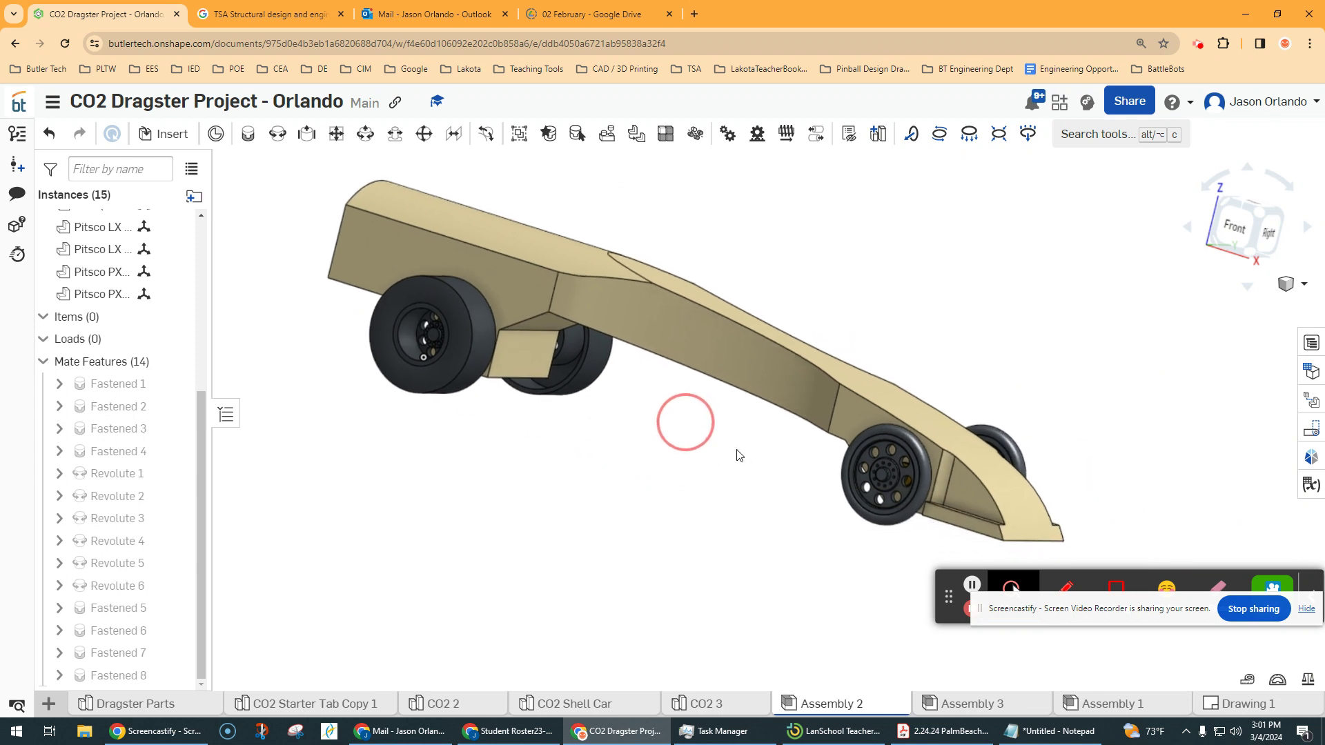
pyautogui.scroll(6, 739, 453)
pyautogui.moveTo(1042, 449); pyautogui.dragTo(1034, 446, button='right')
pyautogui.moveTo(1042, 430); pyautogui.dragTo(806, 379, button='middle')
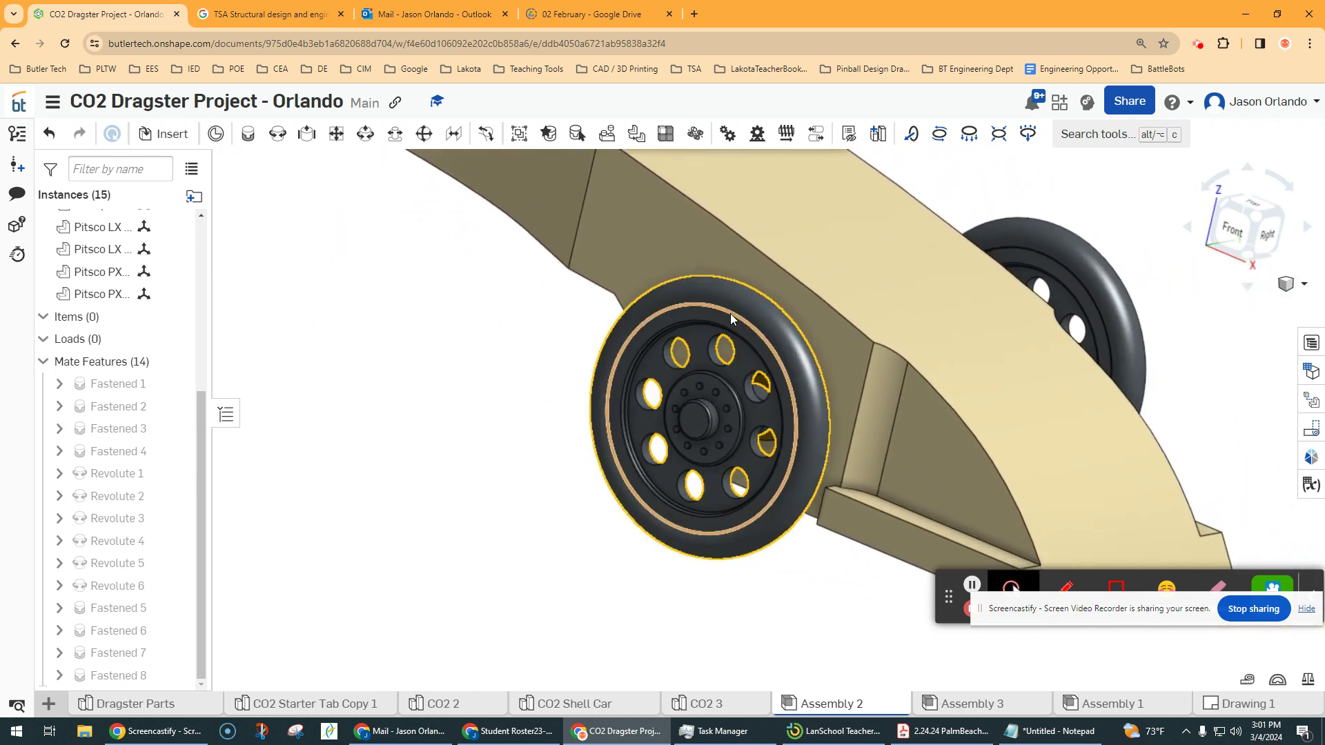
pyautogui.moveTo(788, 391); pyautogui.dragTo(601, 432)
pyautogui.scroll(-6, 600, 432)
pyautogui.moveTo(481, 419); pyautogui.dragTo(731, 485, button='middle')
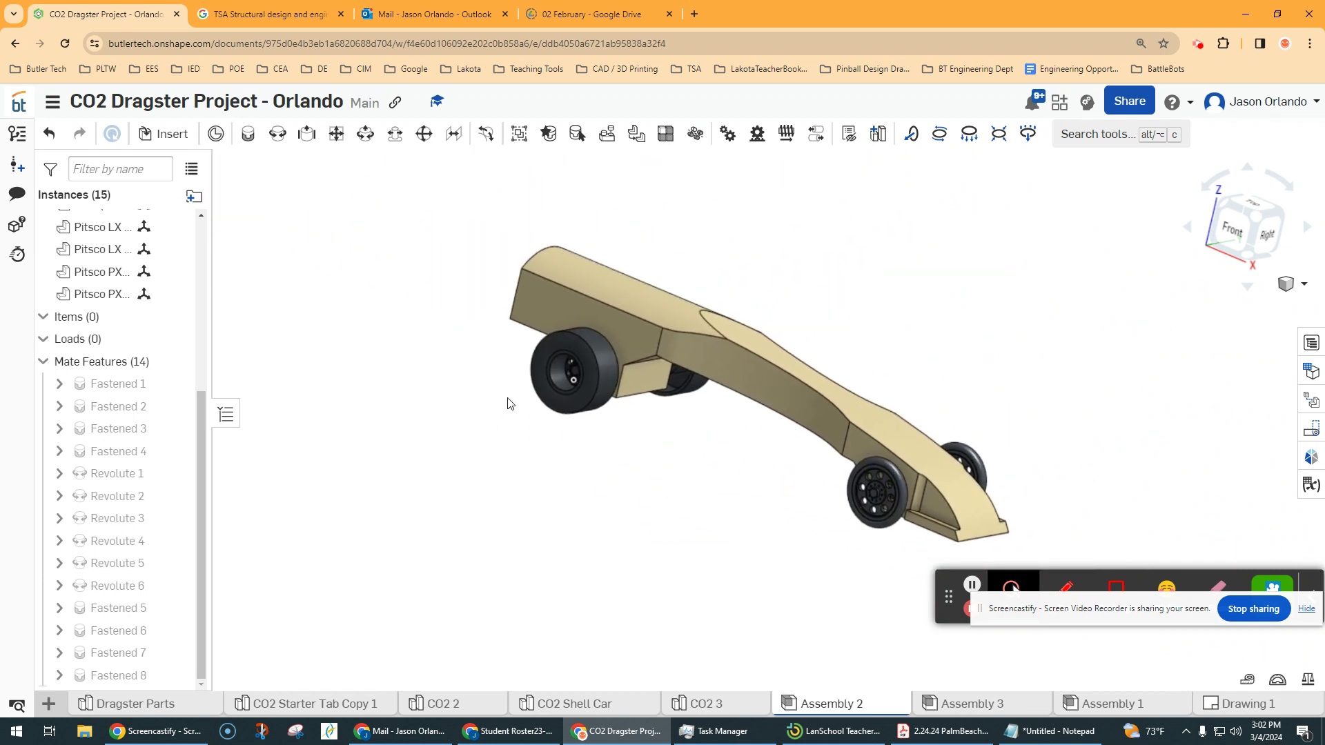
# Review and accept the Revolute 1 and Revolute 5 mates, then open Revolute 5's context menu.
pyautogui.doubleClick(113, 473)
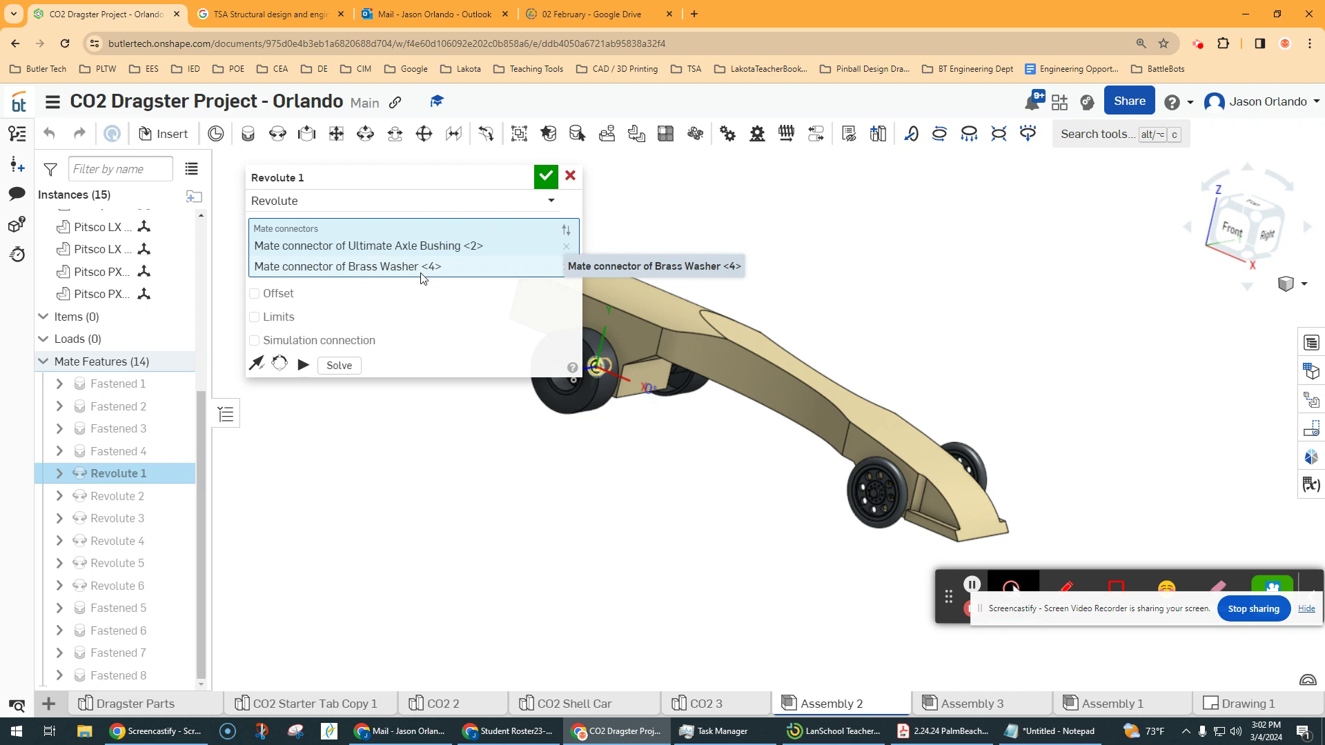
pyautogui.click(545, 179)
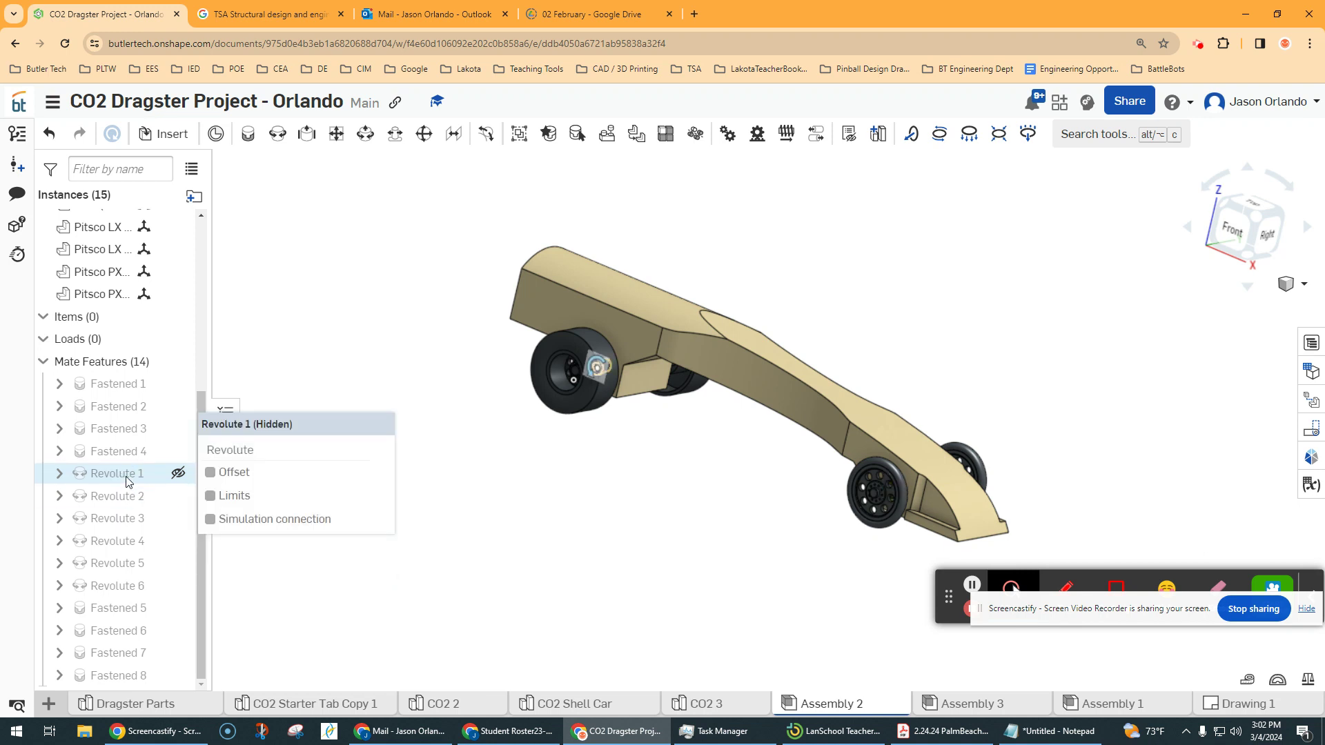
pyautogui.doubleClick(126, 563)
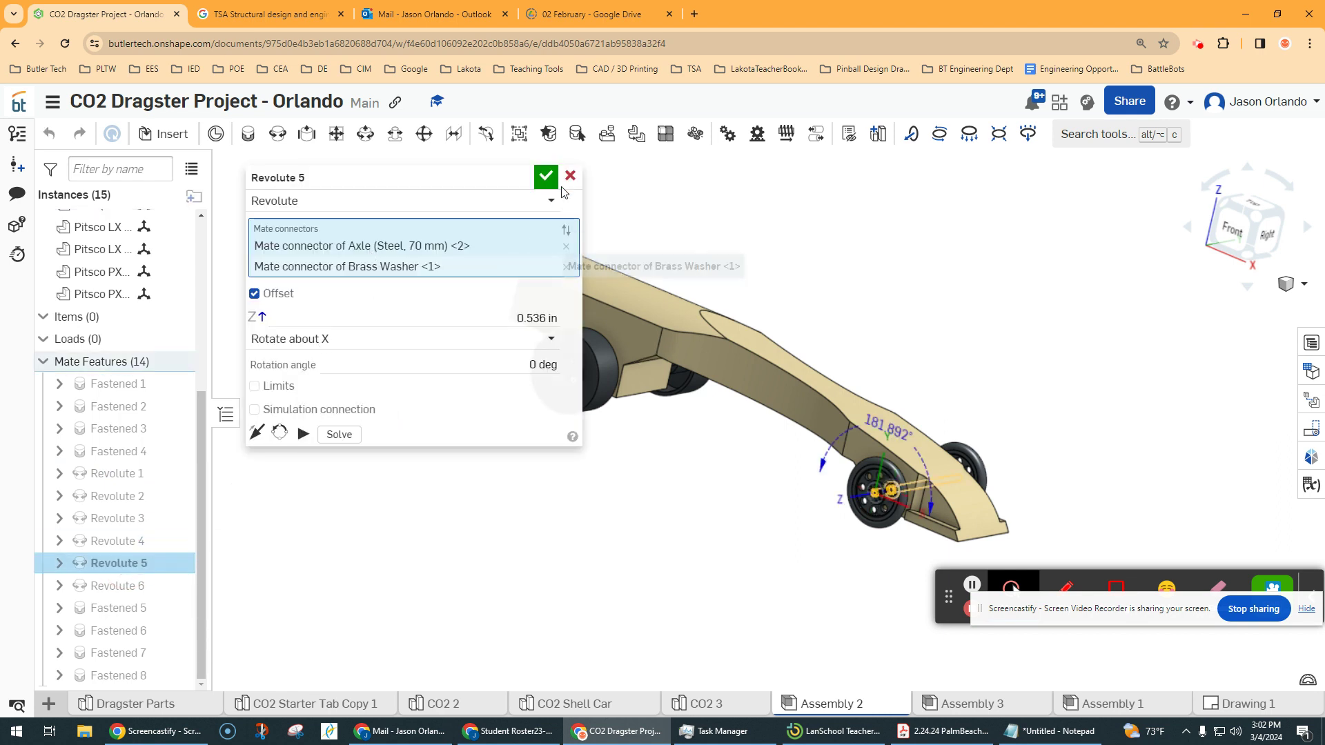
pyautogui.click(546, 177)
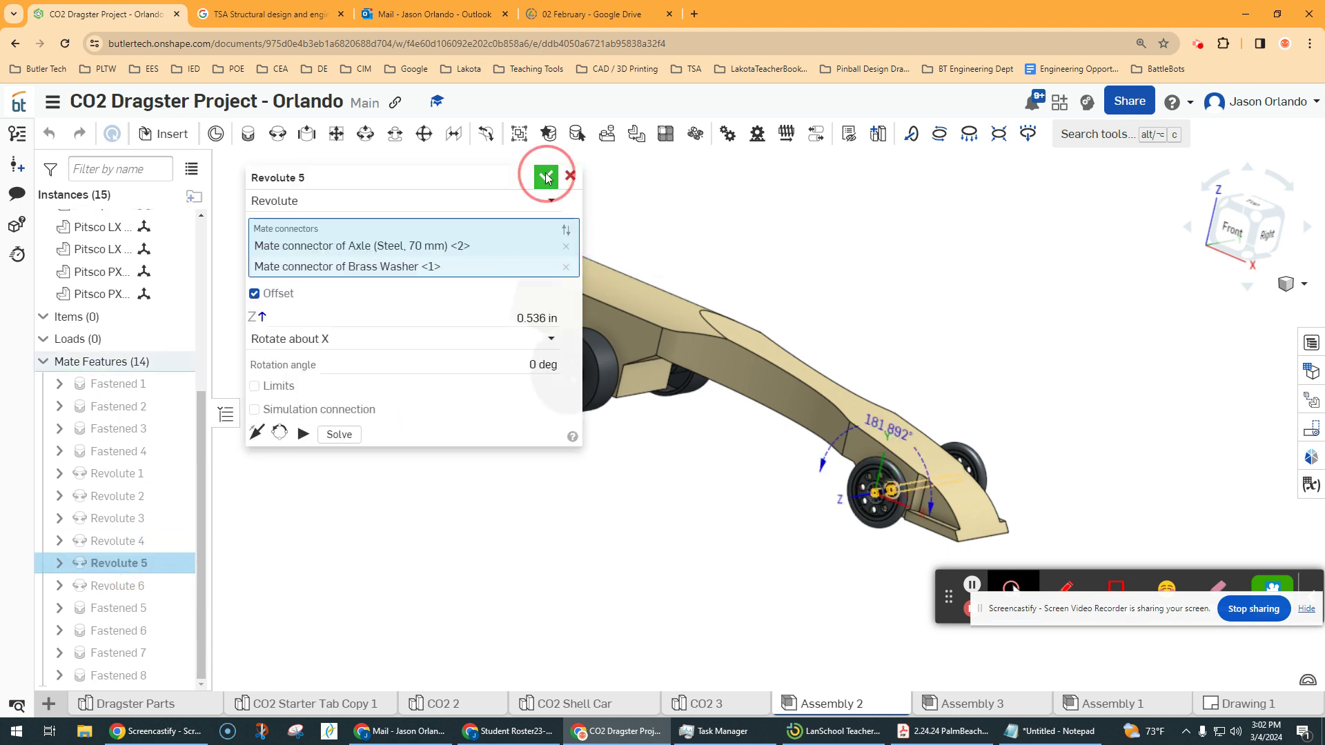
pyautogui.rightClick(132, 567)
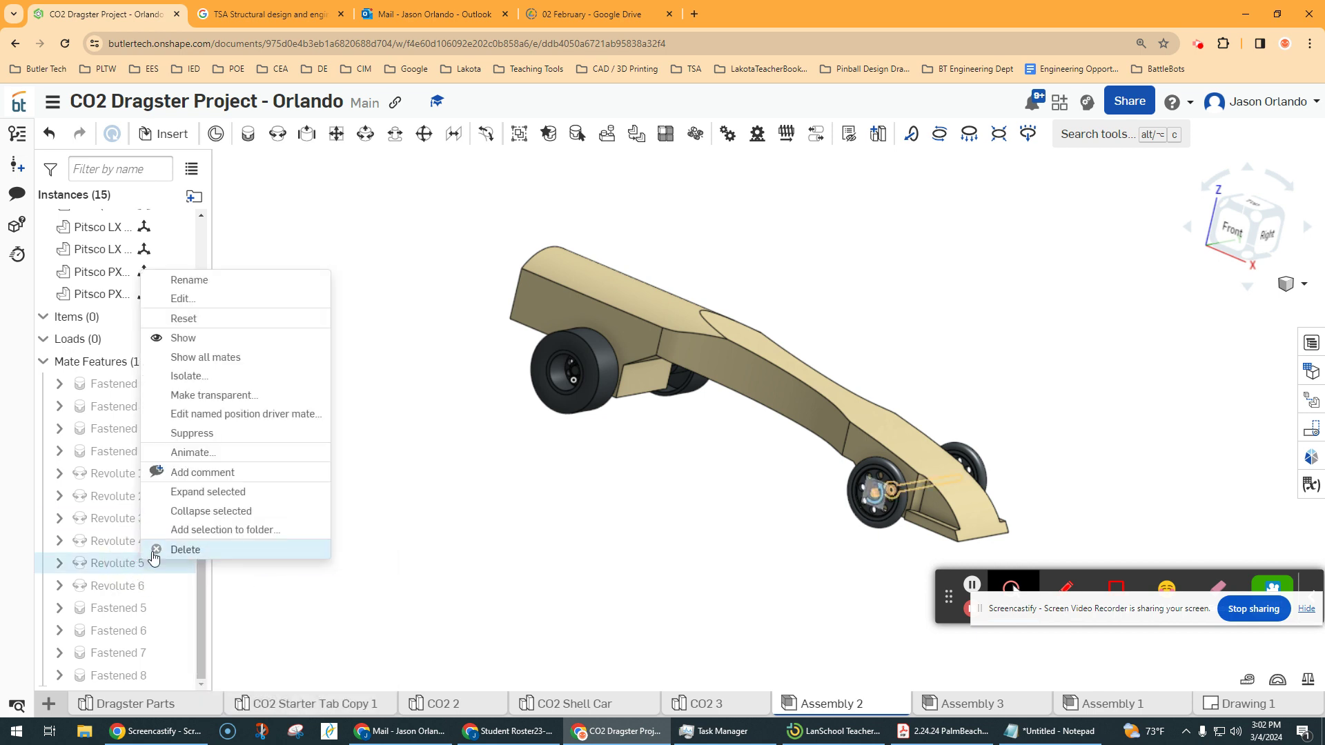
pyautogui.click(214, 455)
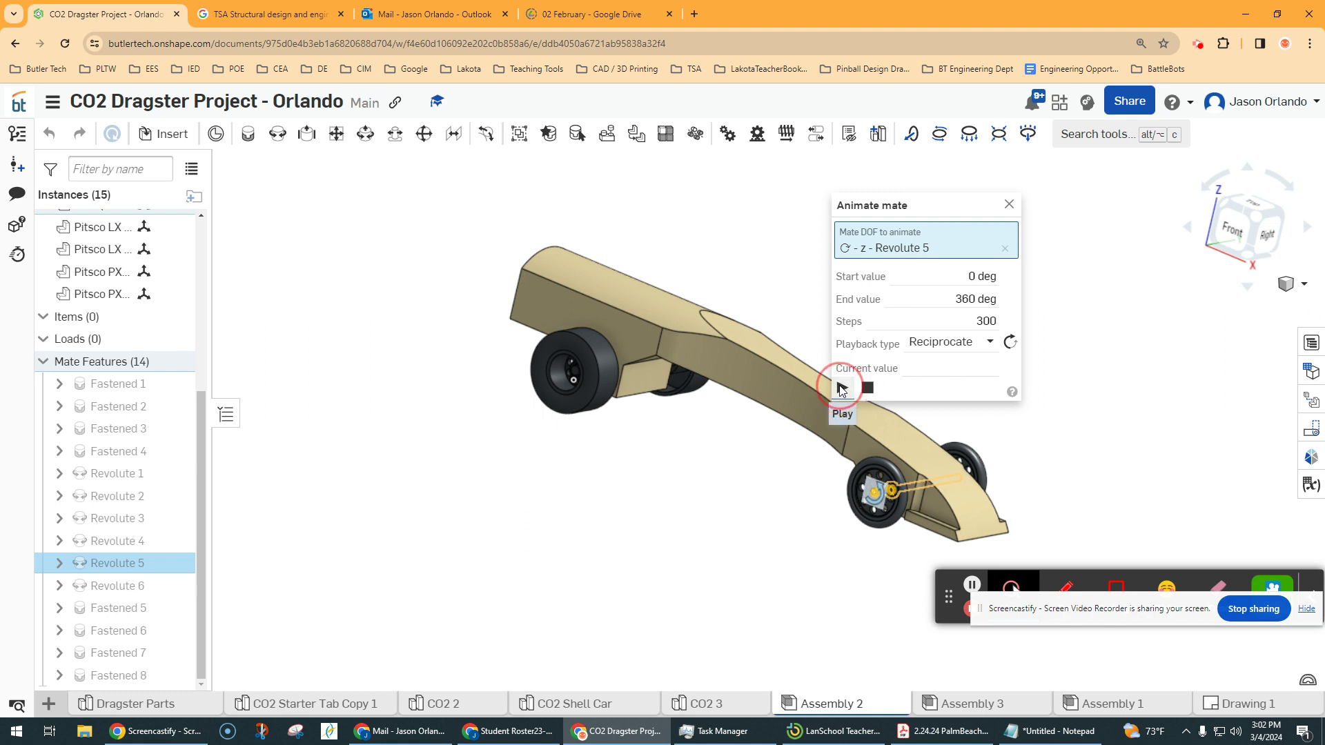
pyautogui.click(842, 387)
pyautogui.scroll(8, 888, 481)
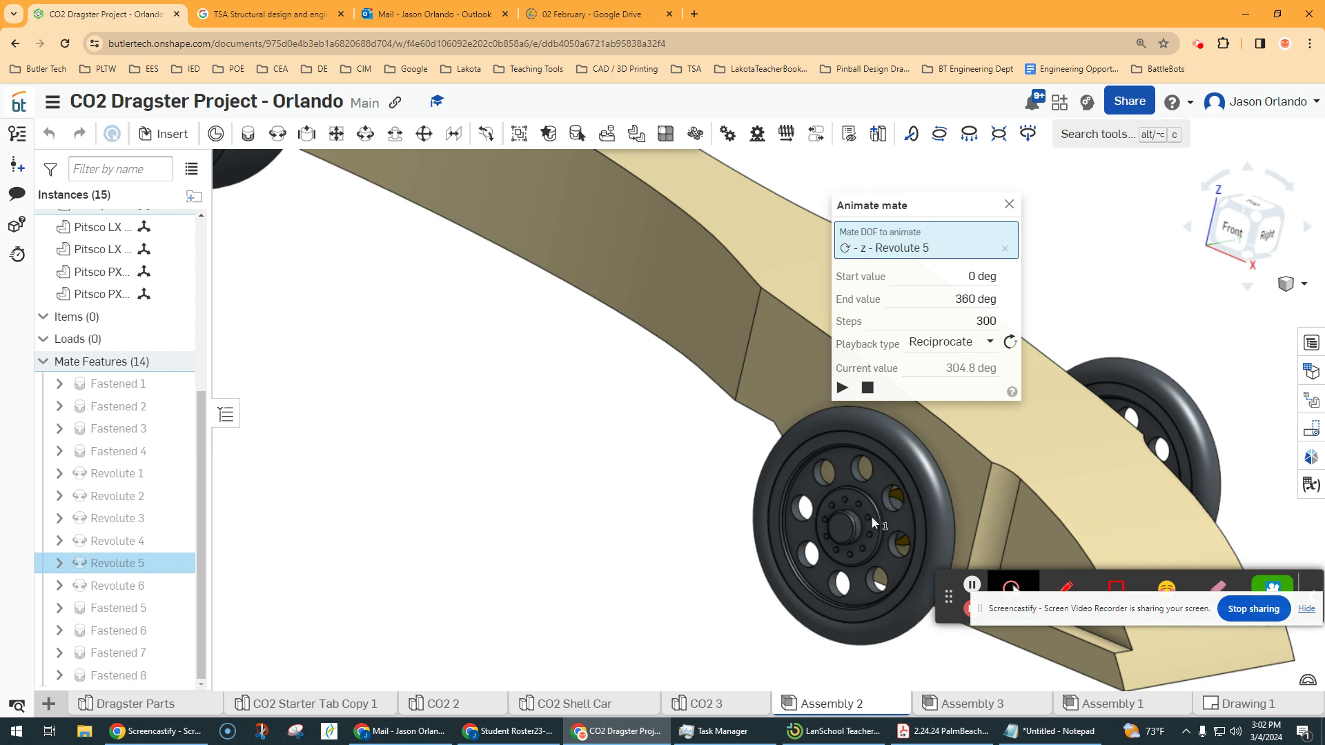
pyautogui.click(1008, 205)
pyautogui.moveTo(123, 484)
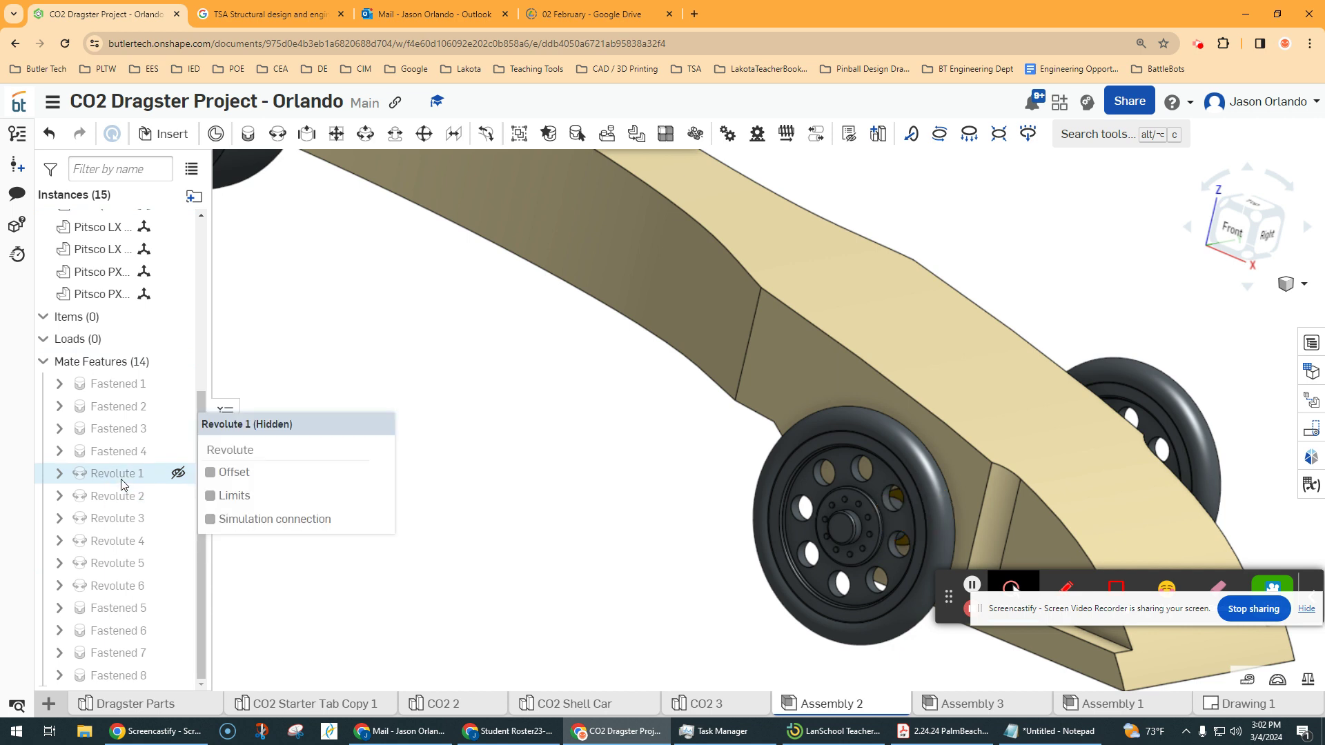
pyautogui.scroll(-2, 503, 556)
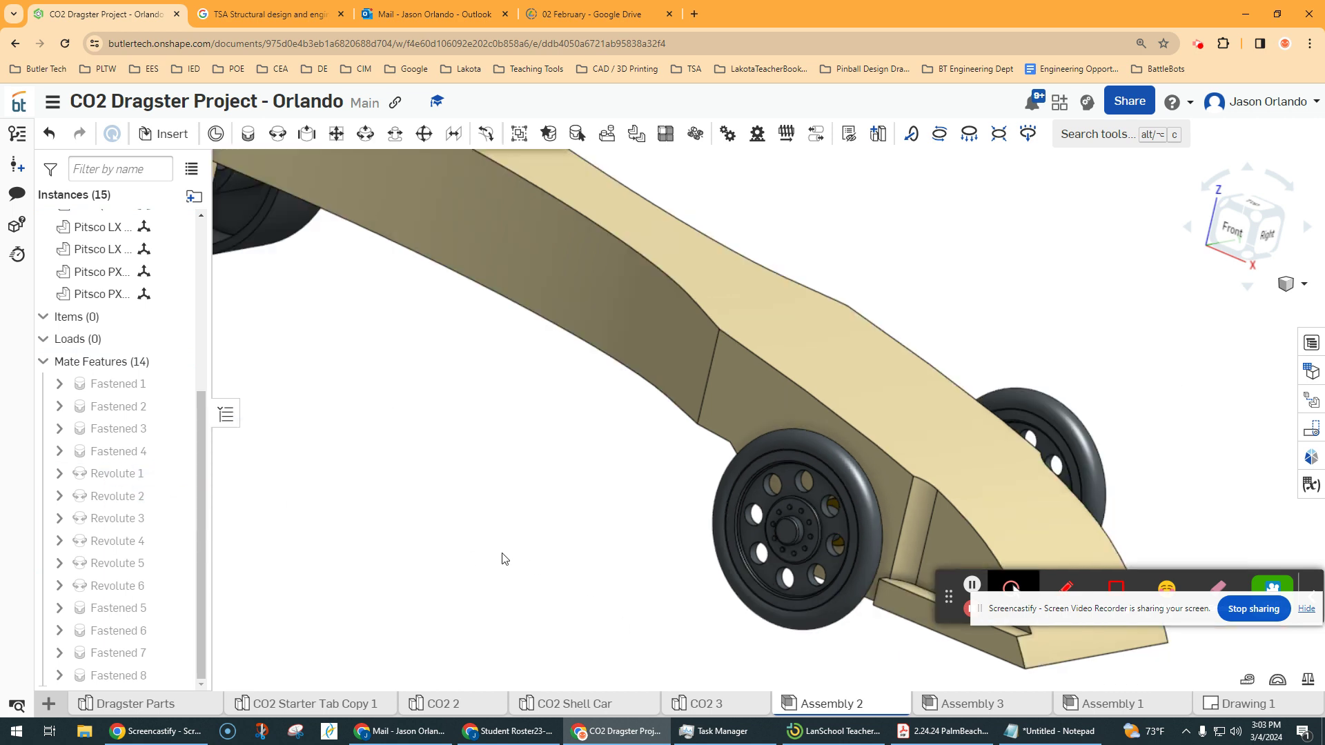
pyautogui.rightClick(125, 486)
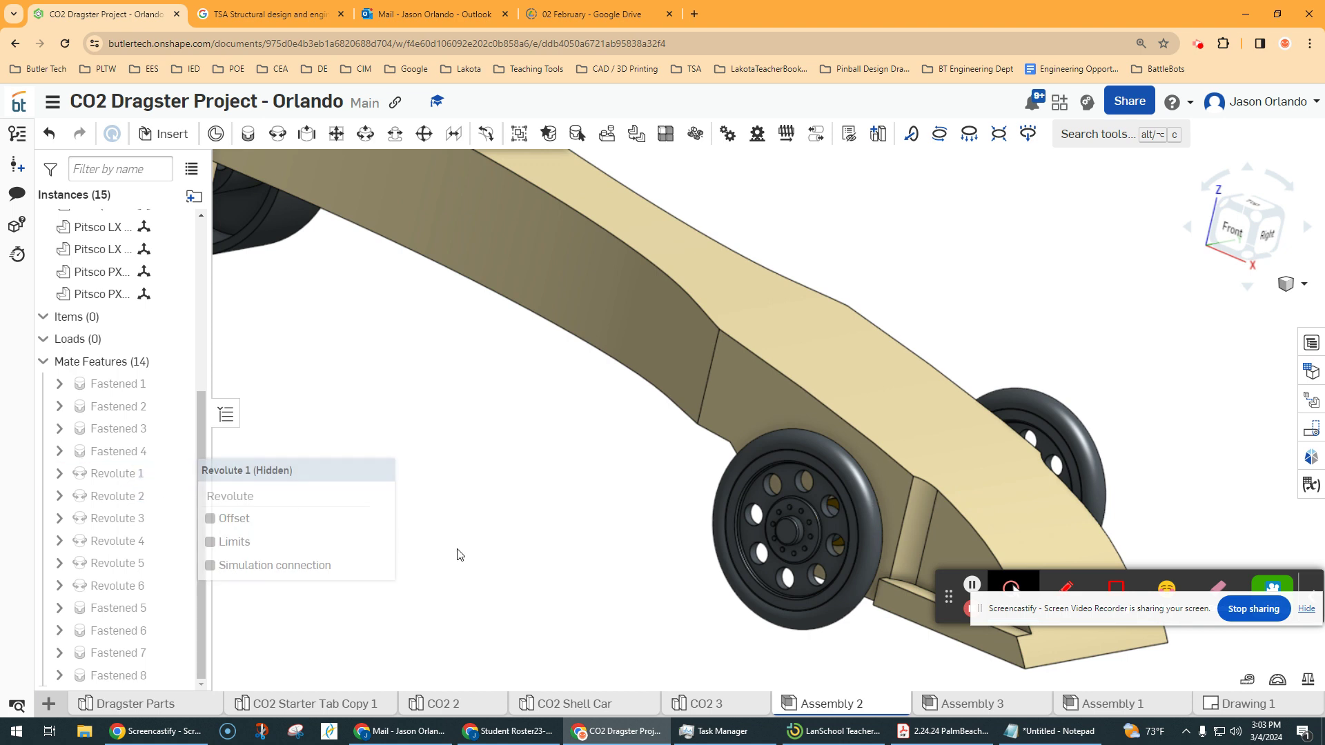
pyautogui.moveTo(458, 553); pyautogui.dragTo(242, 556, button='right')
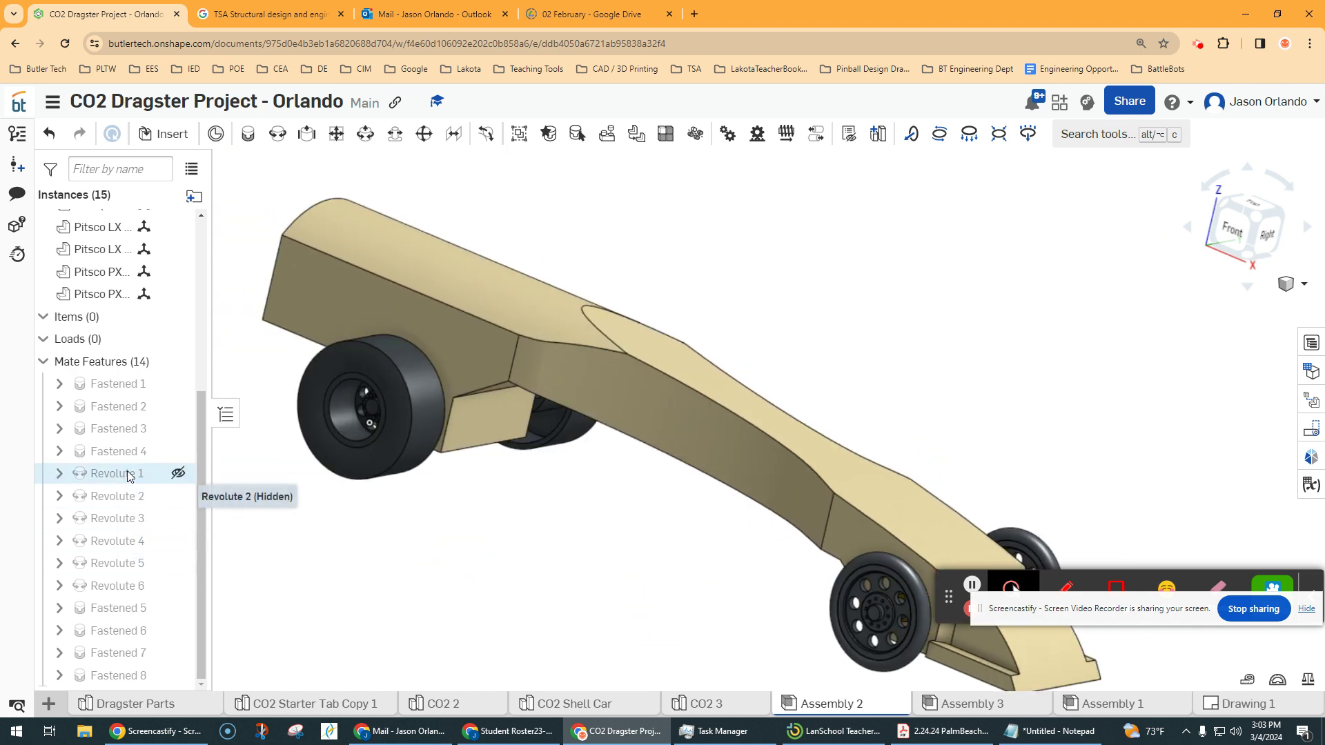
pyautogui.moveTo(129, 476)
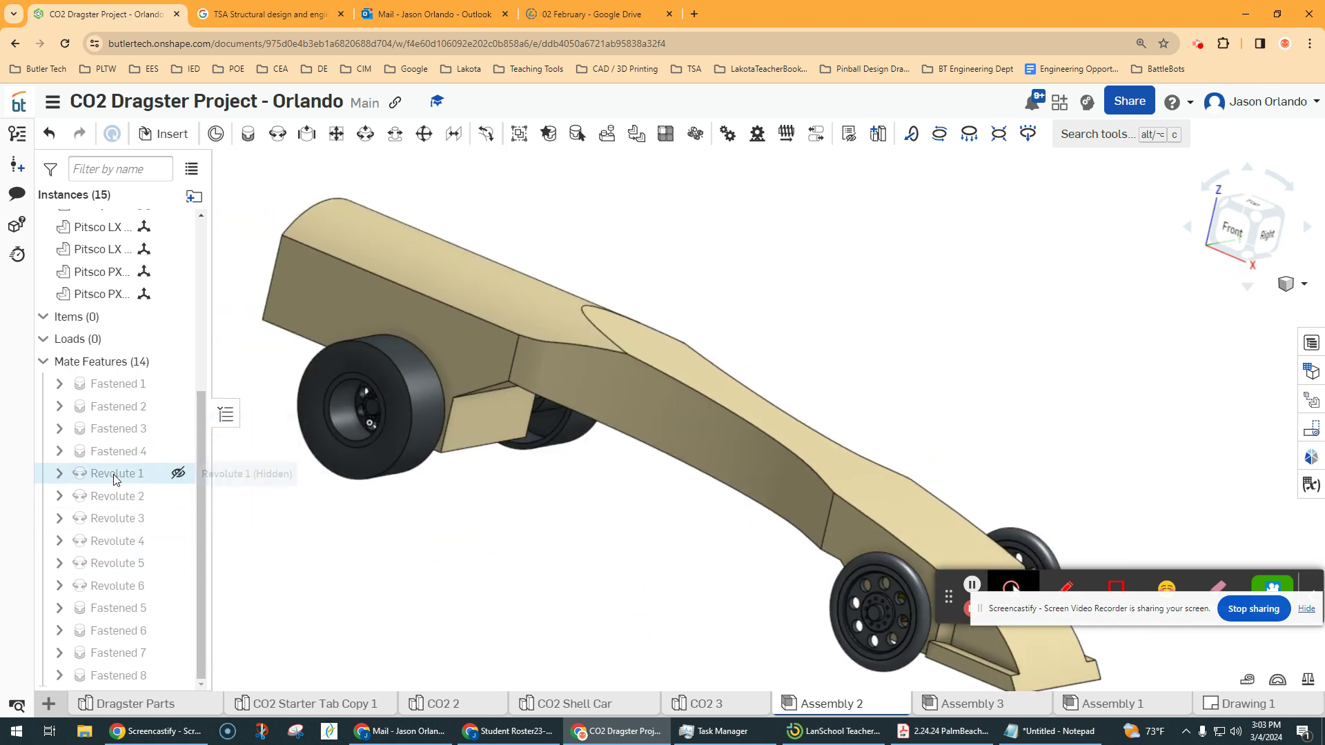
# Test-spin the wheels by playing the Revolute 1 and Revolute 2 mate animations.
pyautogui.rightClick(115, 478)
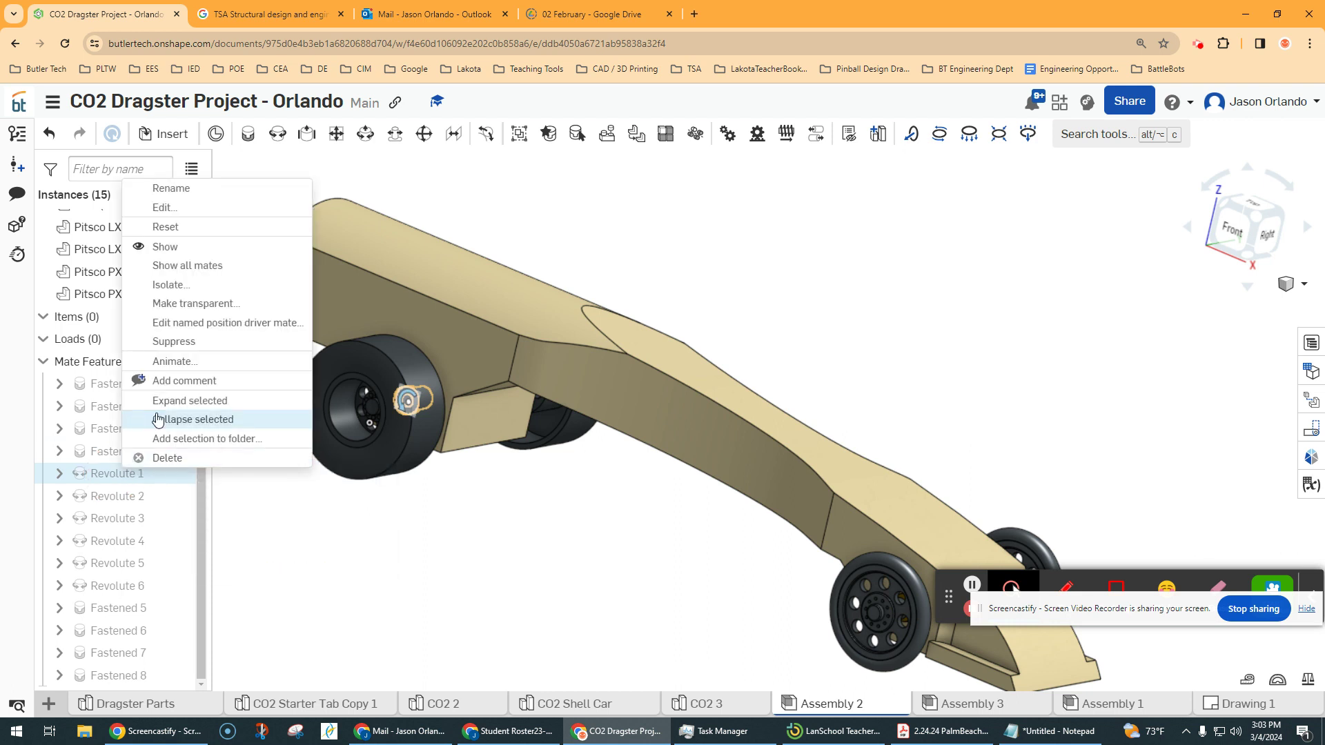
pyautogui.click(212, 362)
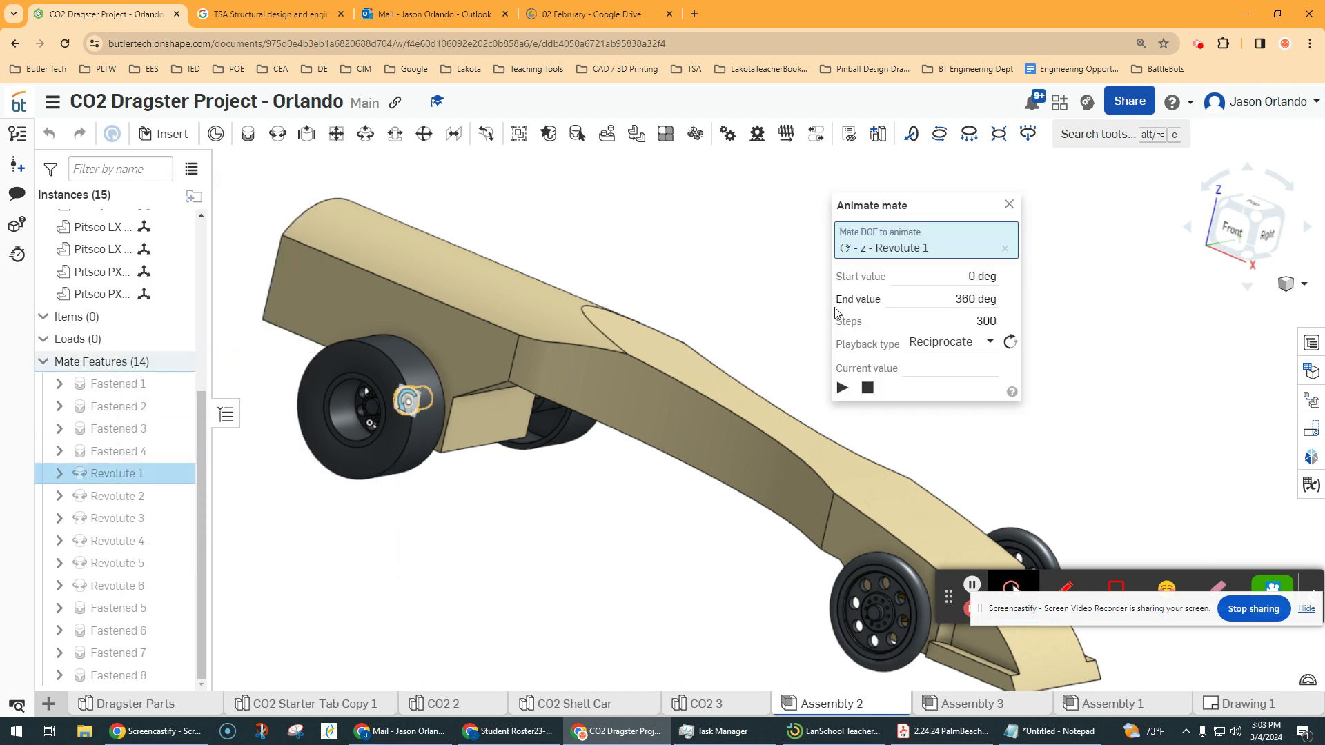
pyautogui.click(842, 388)
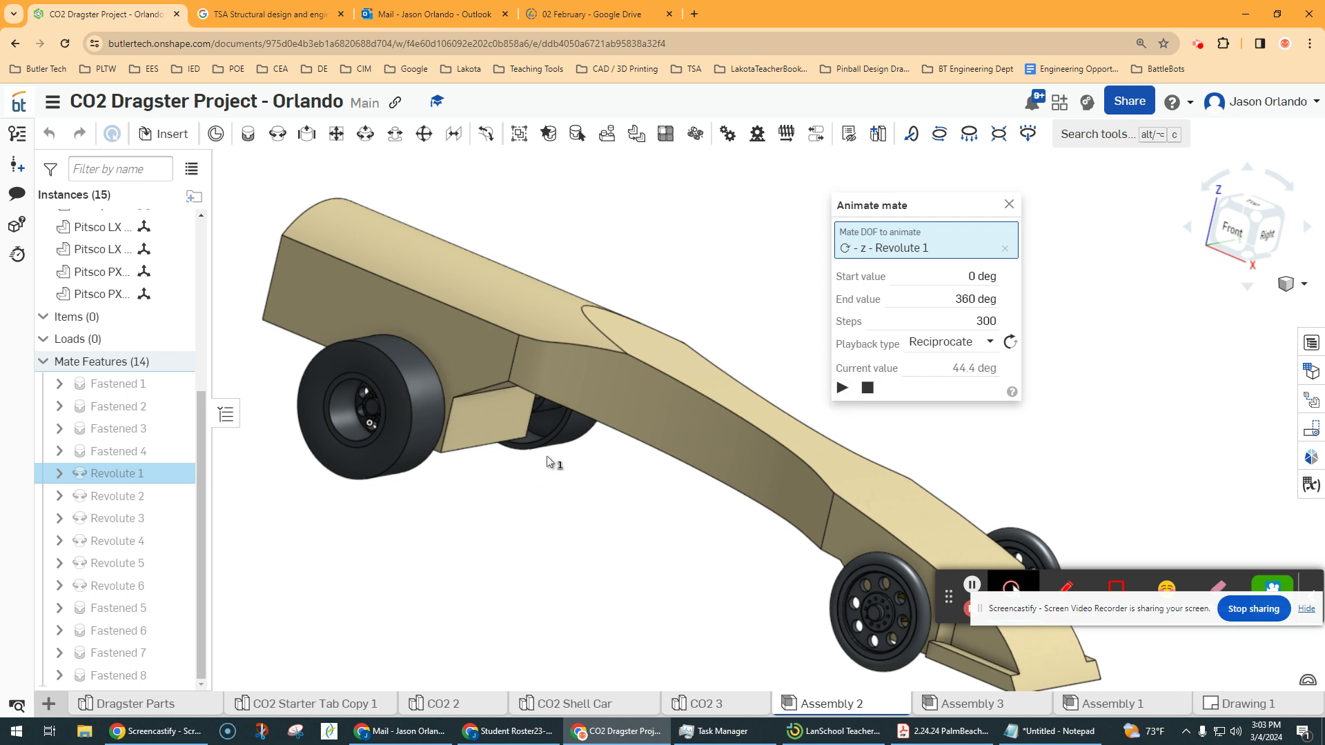
pyautogui.click(1005, 206)
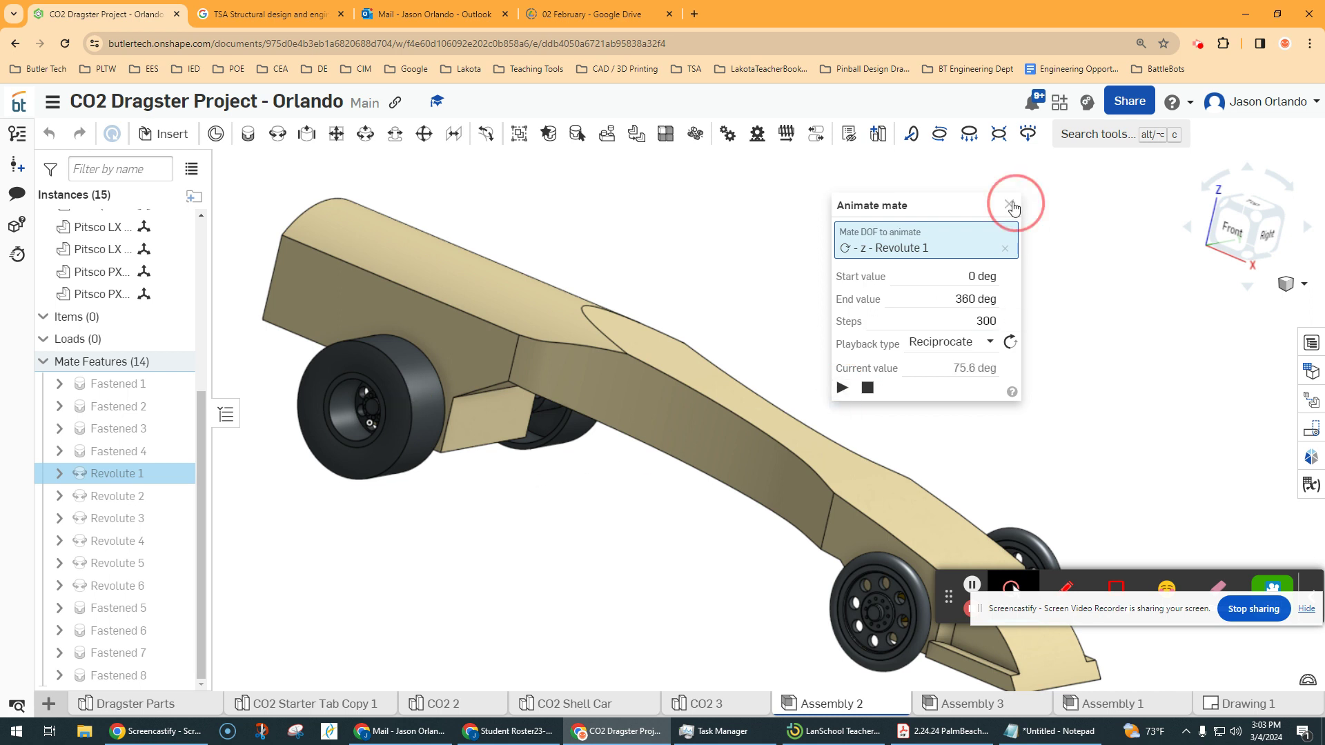
pyautogui.rightClick(127, 500)
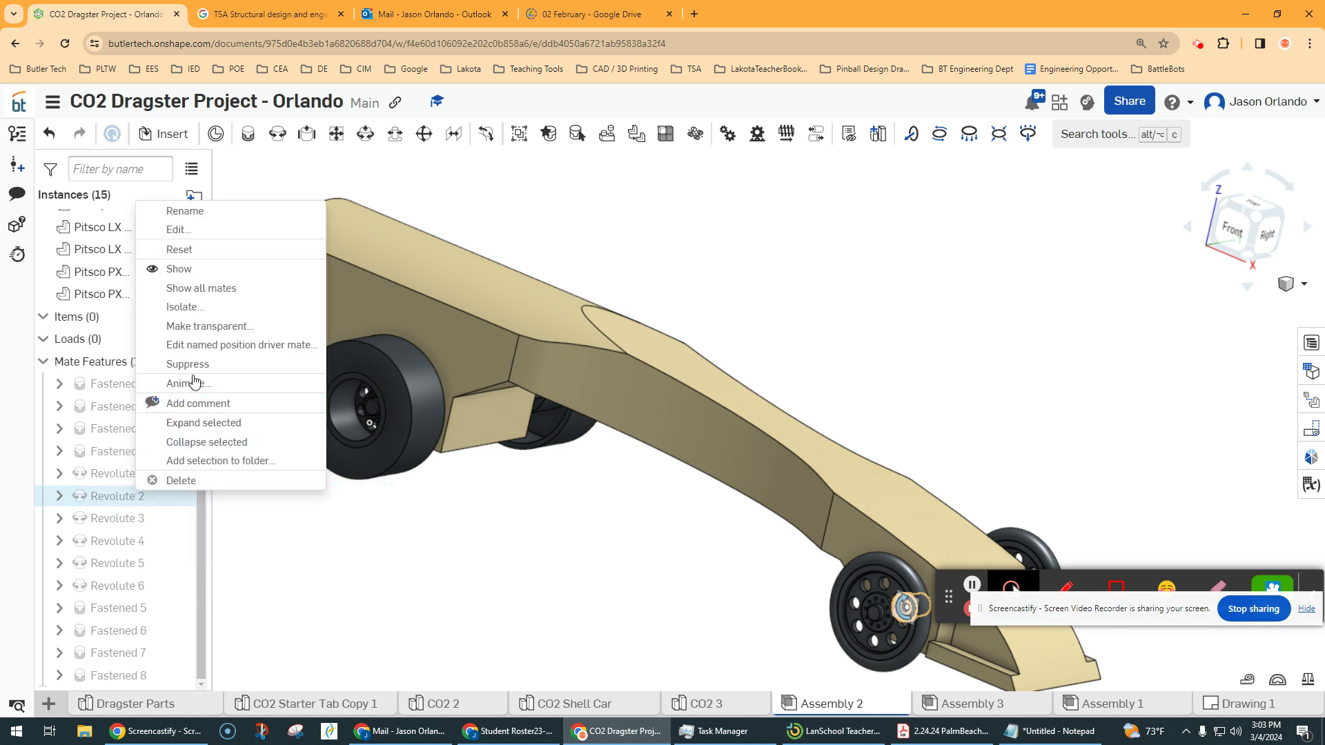
pyautogui.click(202, 385)
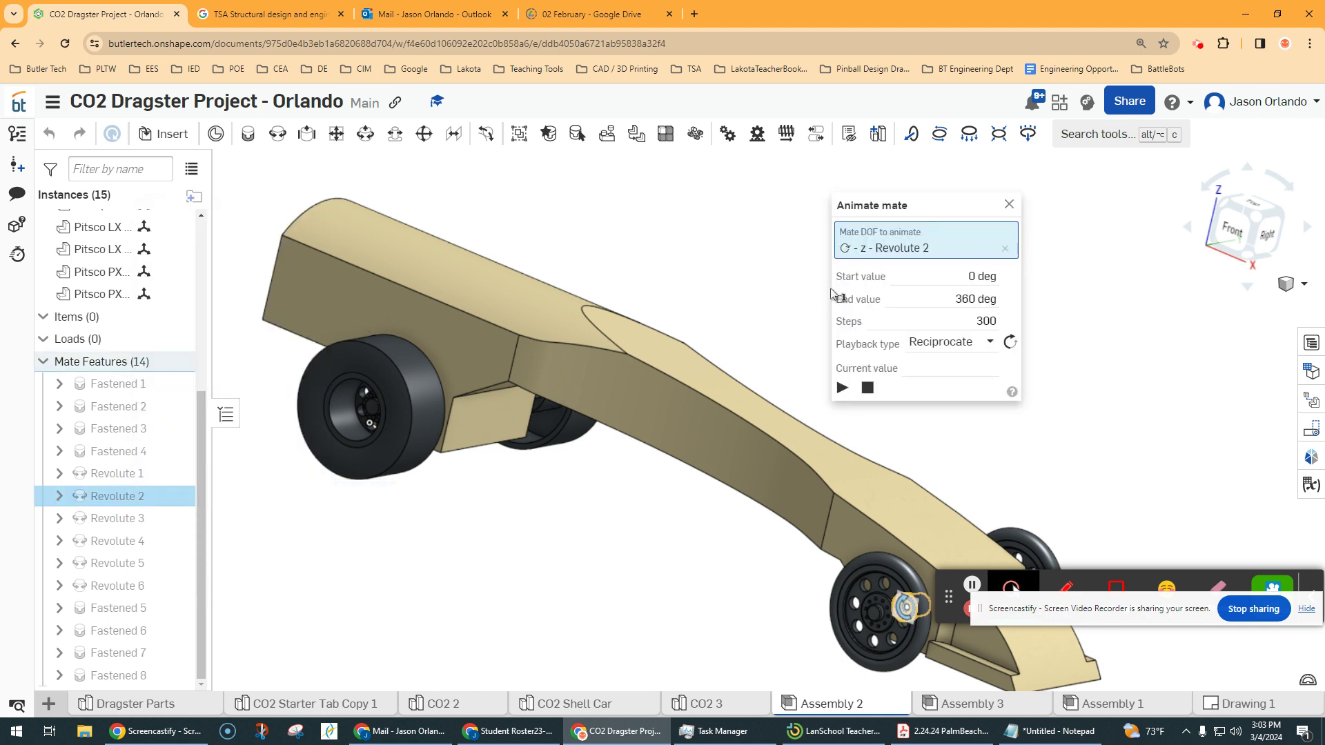
pyautogui.click(842, 388)
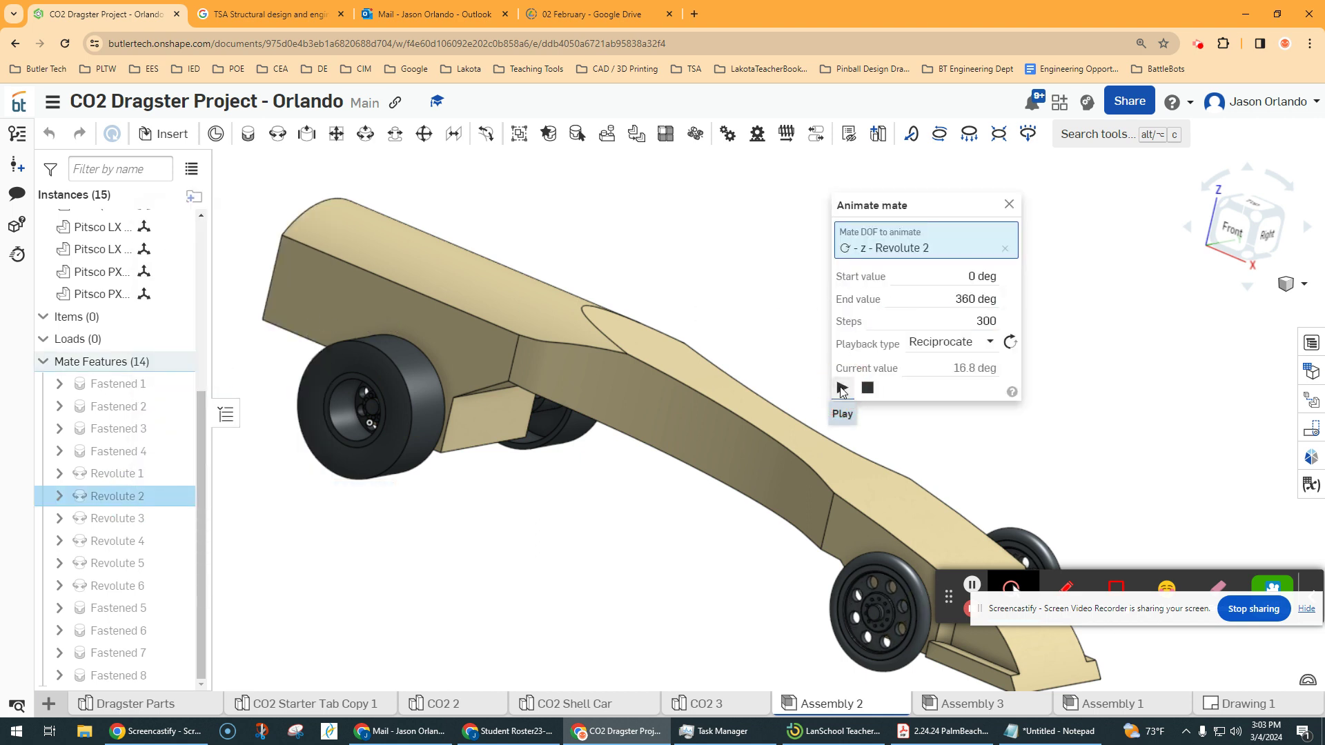
pyautogui.click(1009, 205)
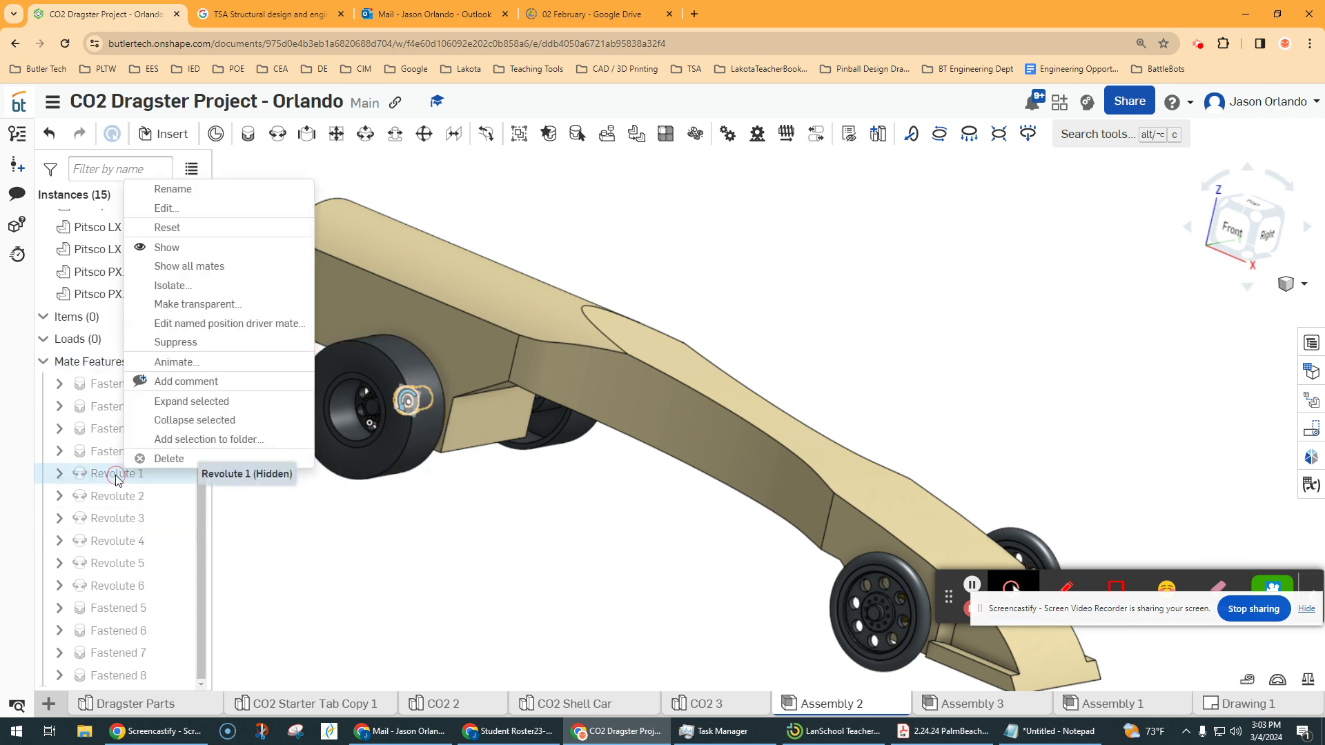
# Replay the Revolute 1 wheel spin while orbiting to watch the wheel turn.
pyautogui.click(193, 362)
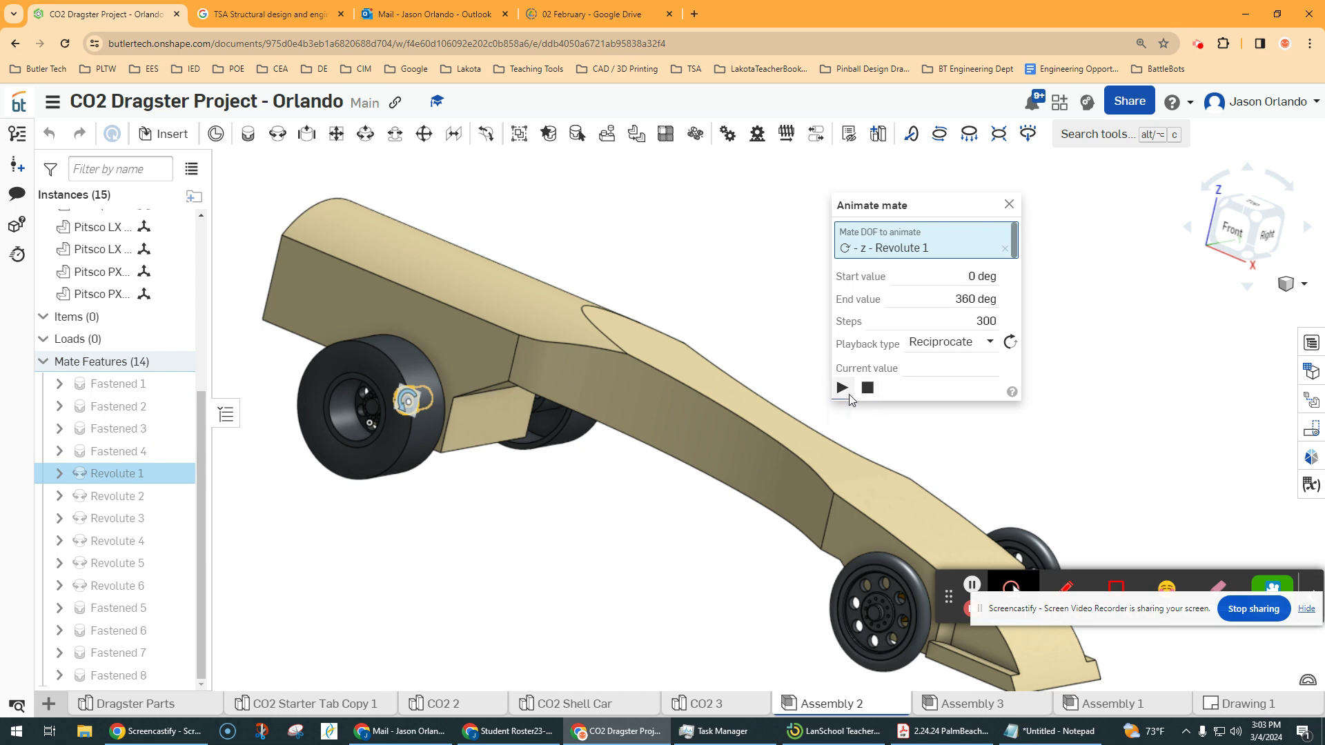
pyautogui.click(843, 388)
pyautogui.moveTo(608, 257); pyautogui.dragTo(494, 271, button='right')
pyautogui.moveTo(731, 556); pyautogui.dragTo(869, 511, button='right')
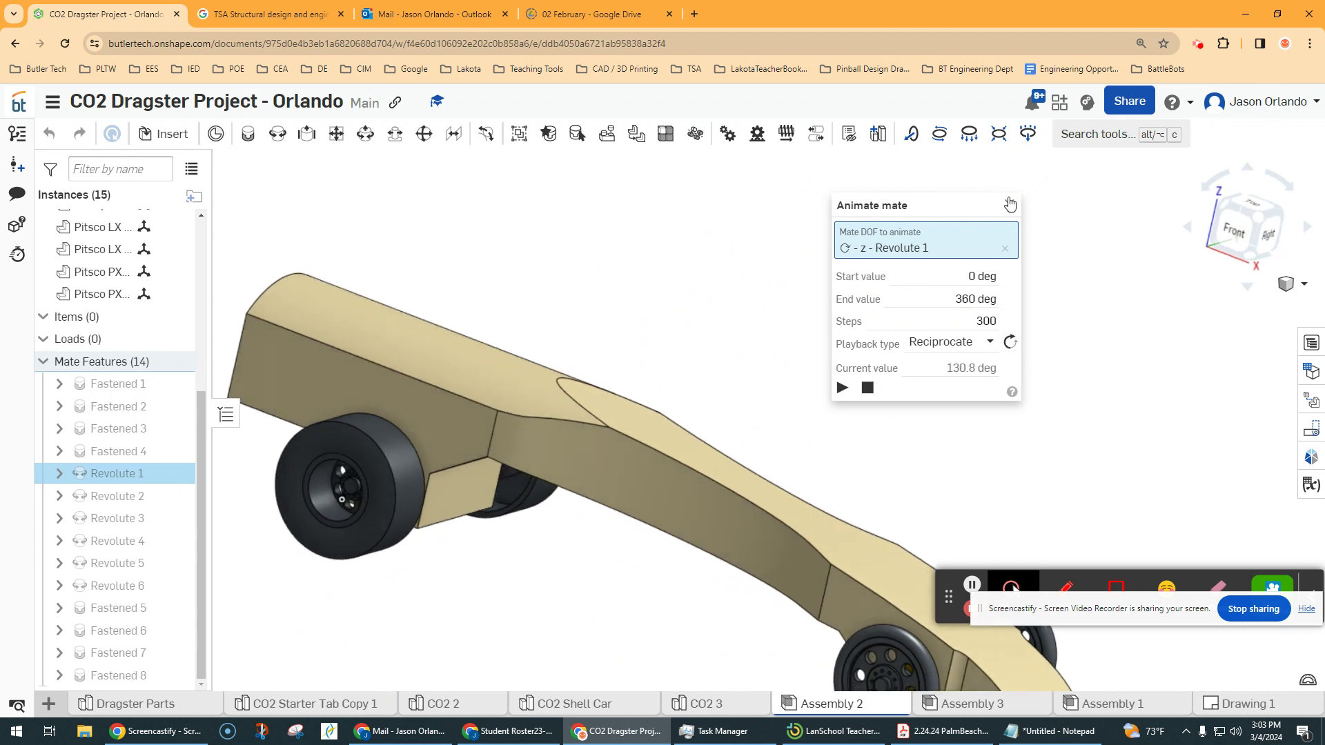
pyautogui.scroll(-3, 710, 475)
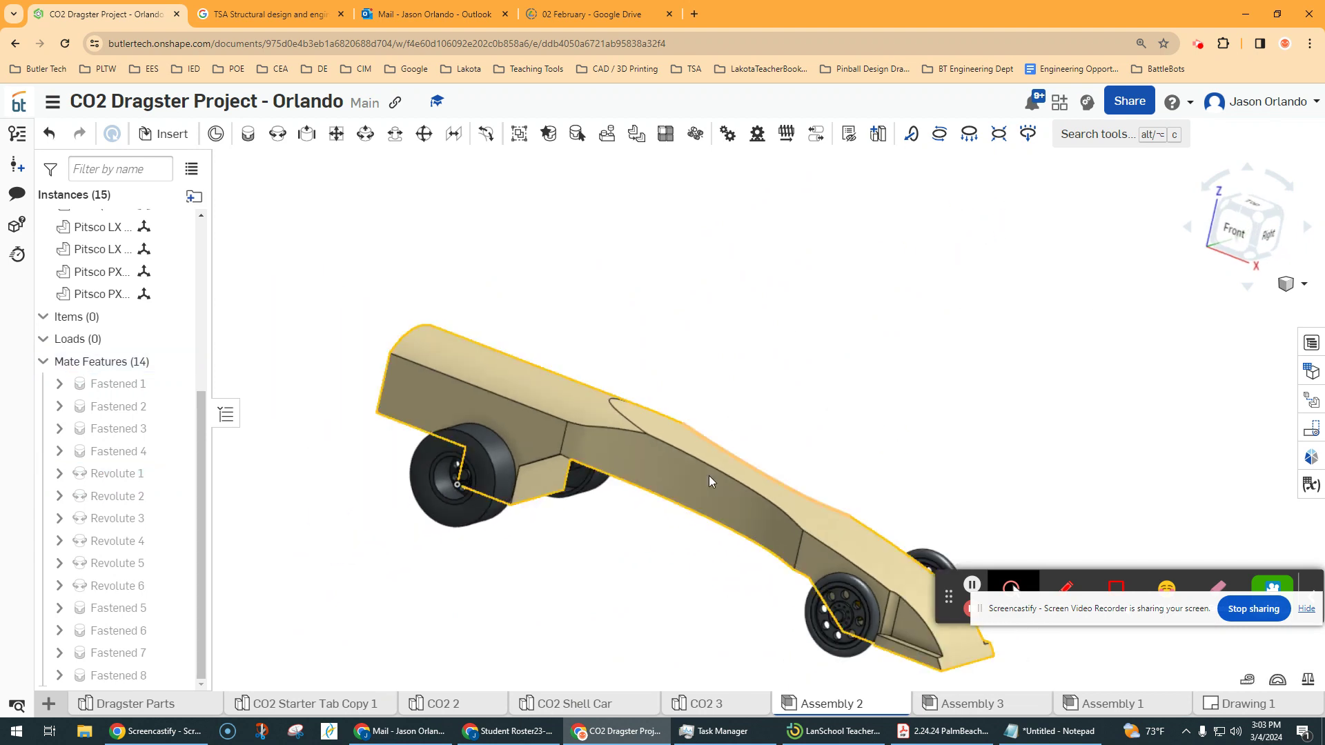
# Cancel the Revolute 2 mate edit and reopen its animation, set to 0–360 deg over 300 steps.
pyautogui.doubleClick(118, 497)
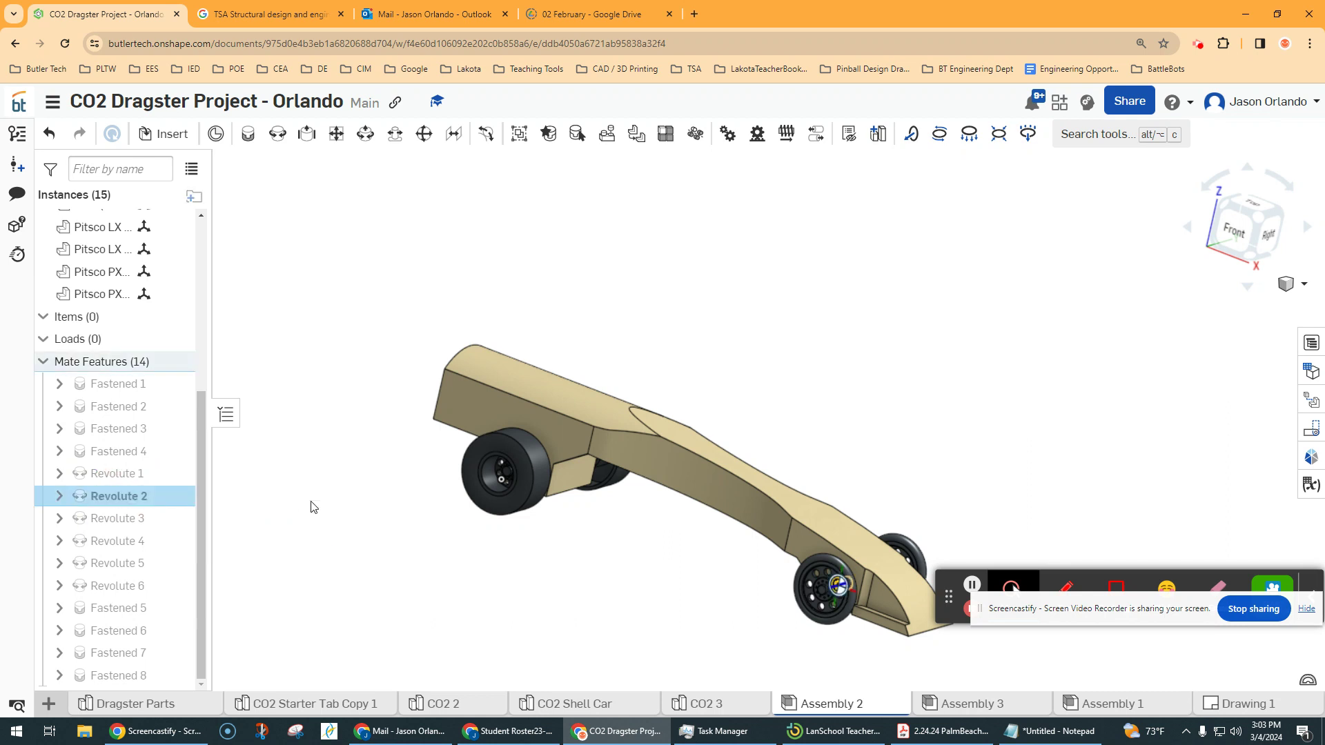
pyautogui.moveTo(578, 550); pyautogui.dragTo(691, 457, button='right')
pyautogui.scroll(3, 691, 456)
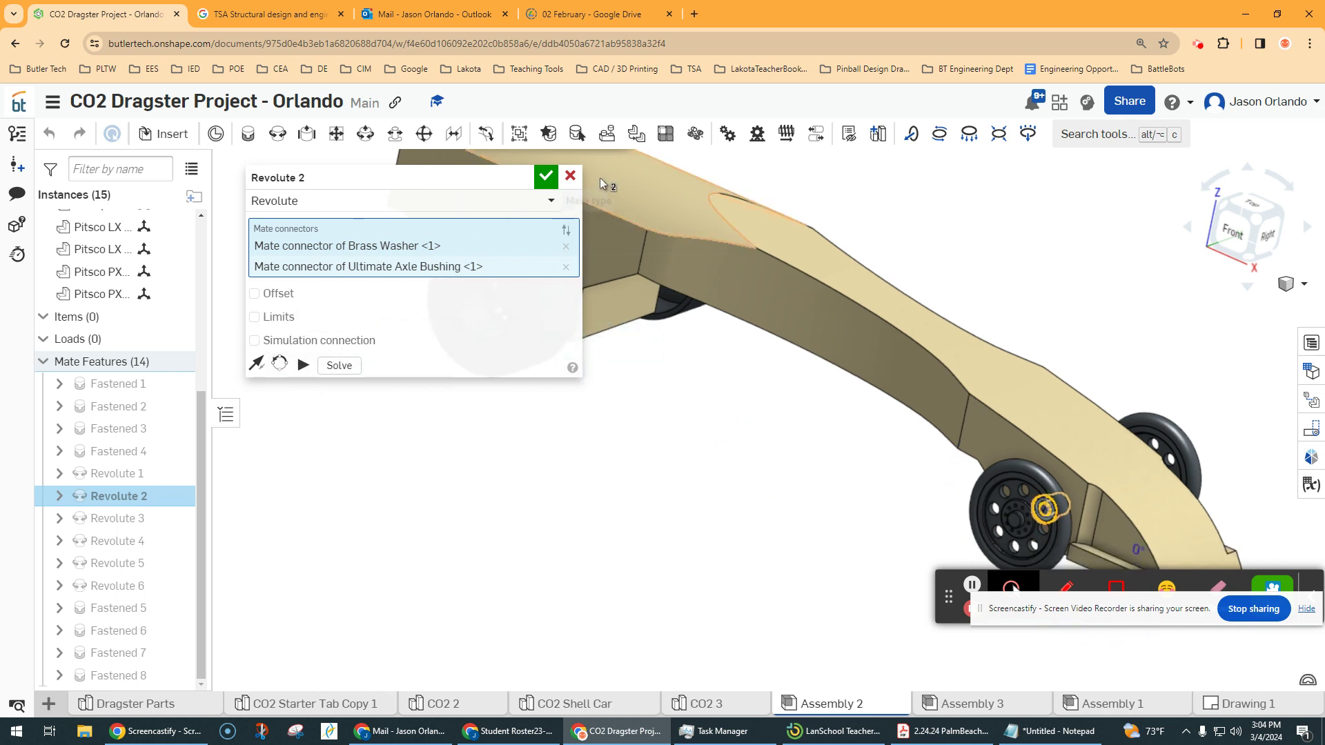
pyautogui.click(571, 176)
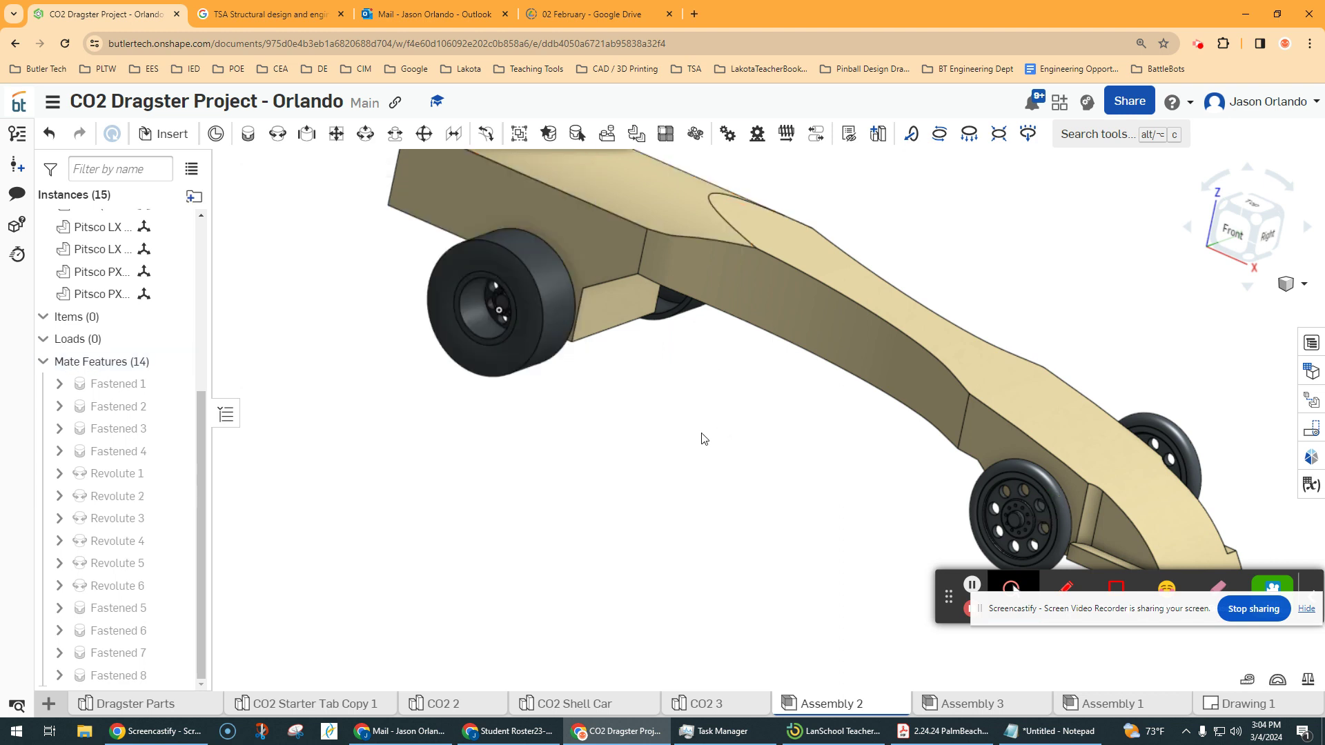
pyautogui.rightClick(134, 496)
pyautogui.click(209, 379)
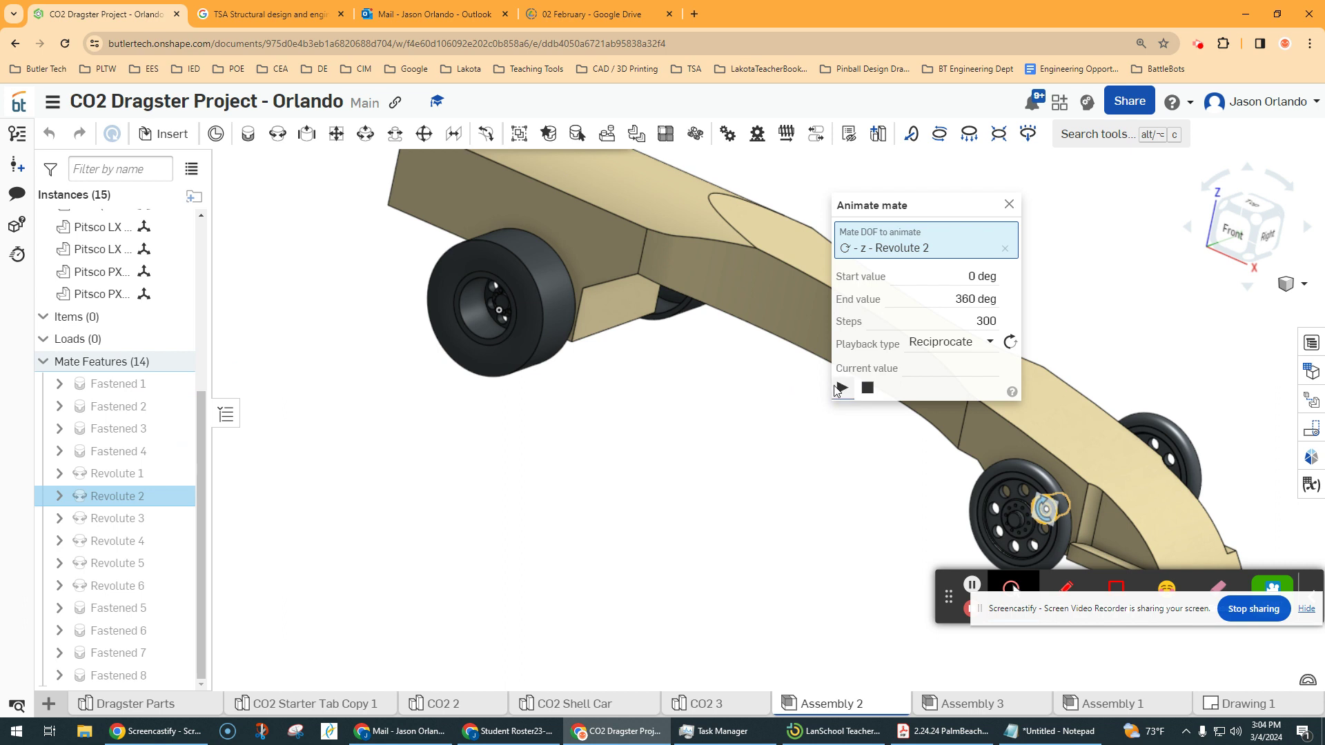
# Play the Revolute 2 spin, then switch its playback type from Reciprocate to Loop.
pyautogui.click(842, 388)
pyautogui.moveTo(901, 203); pyautogui.dragTo(657, 395)
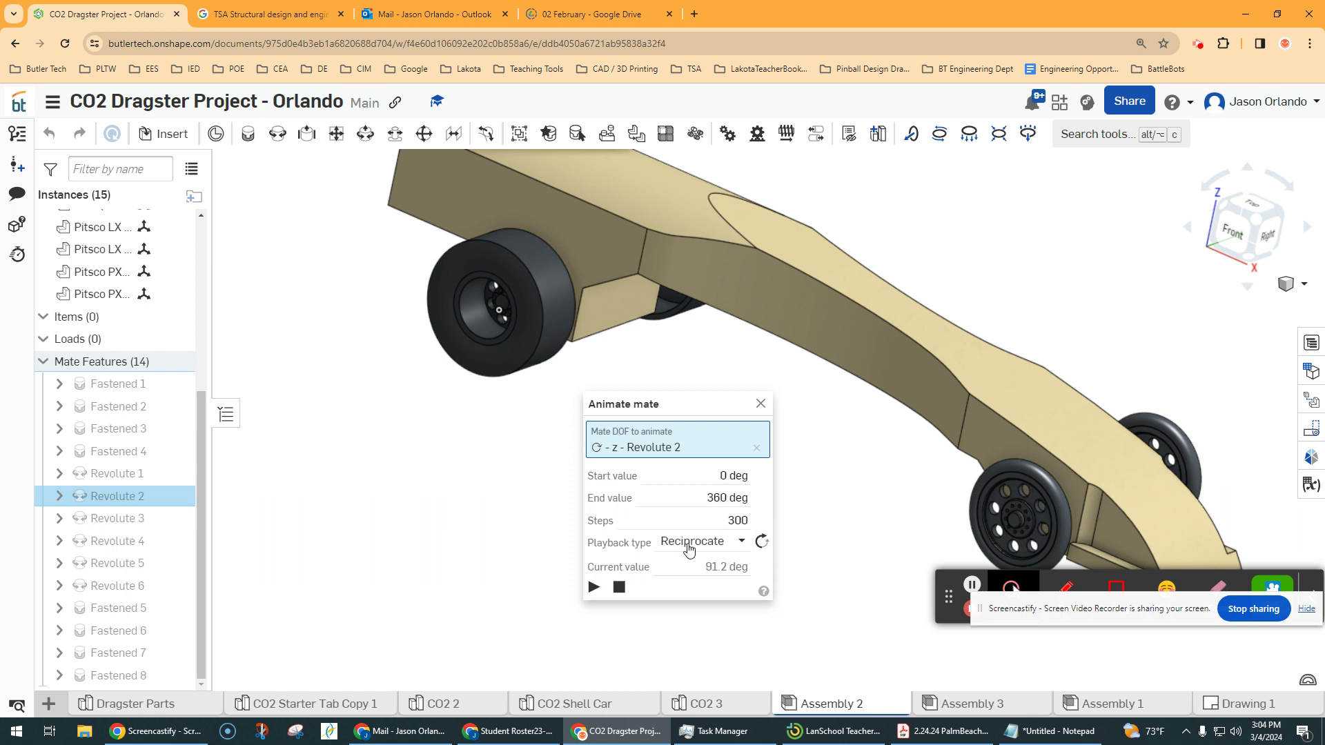
pyautogui.click(739, 543)
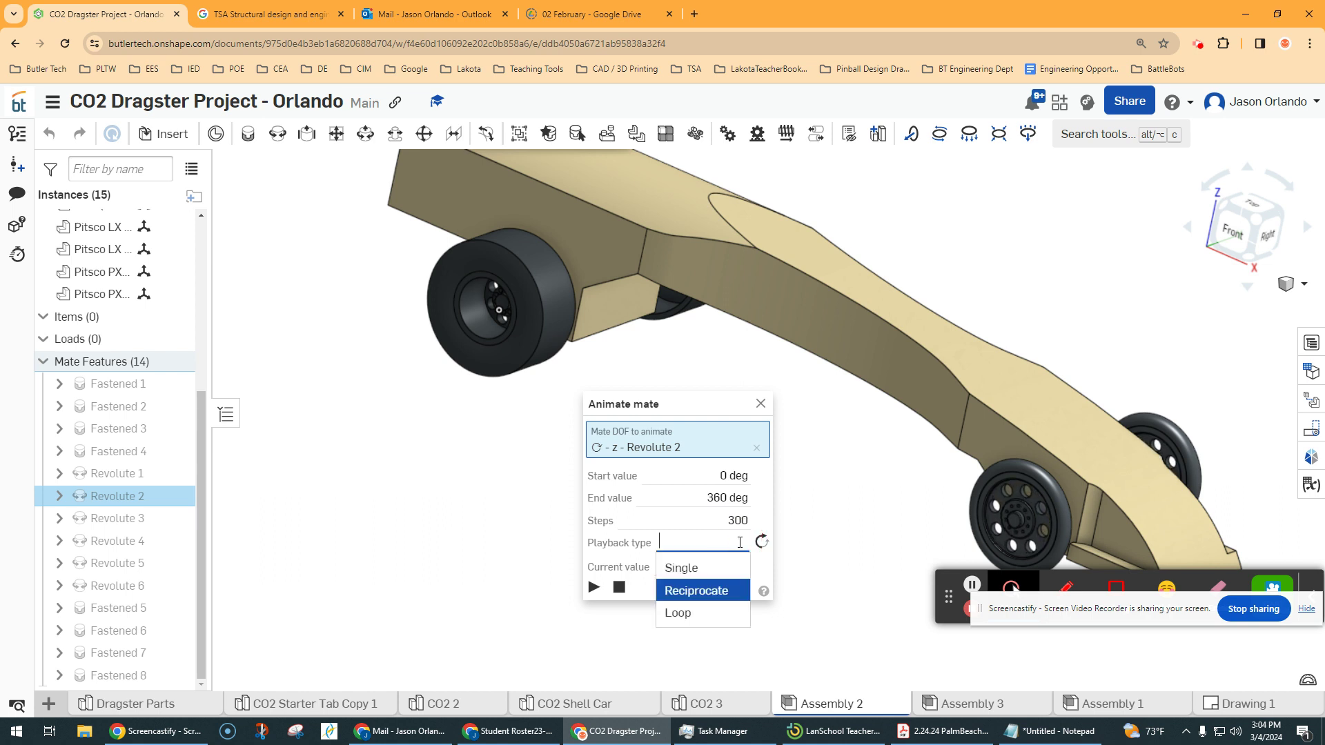
pyautogui.click(700, 615)
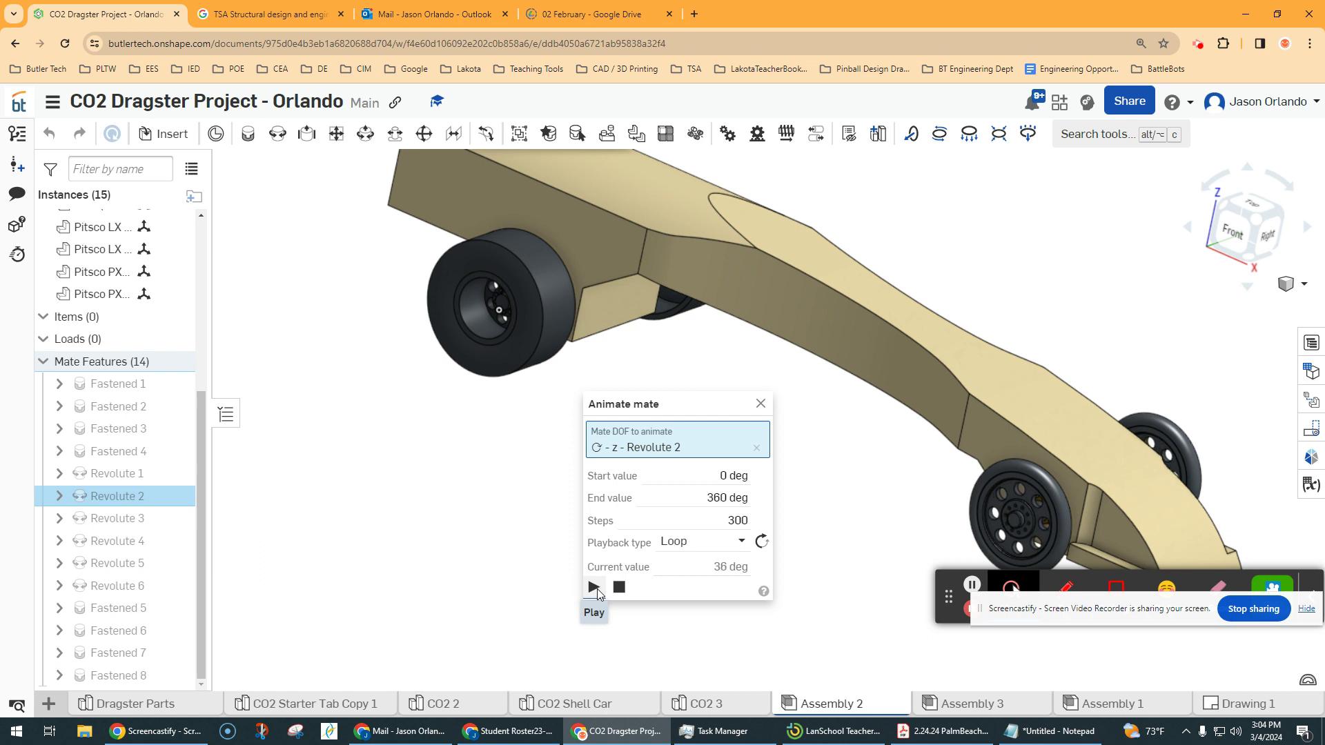
# Preview the looping Revolute 2 animation with 50 steps, then with 10 steps.
pyautogui.click(595, 587)
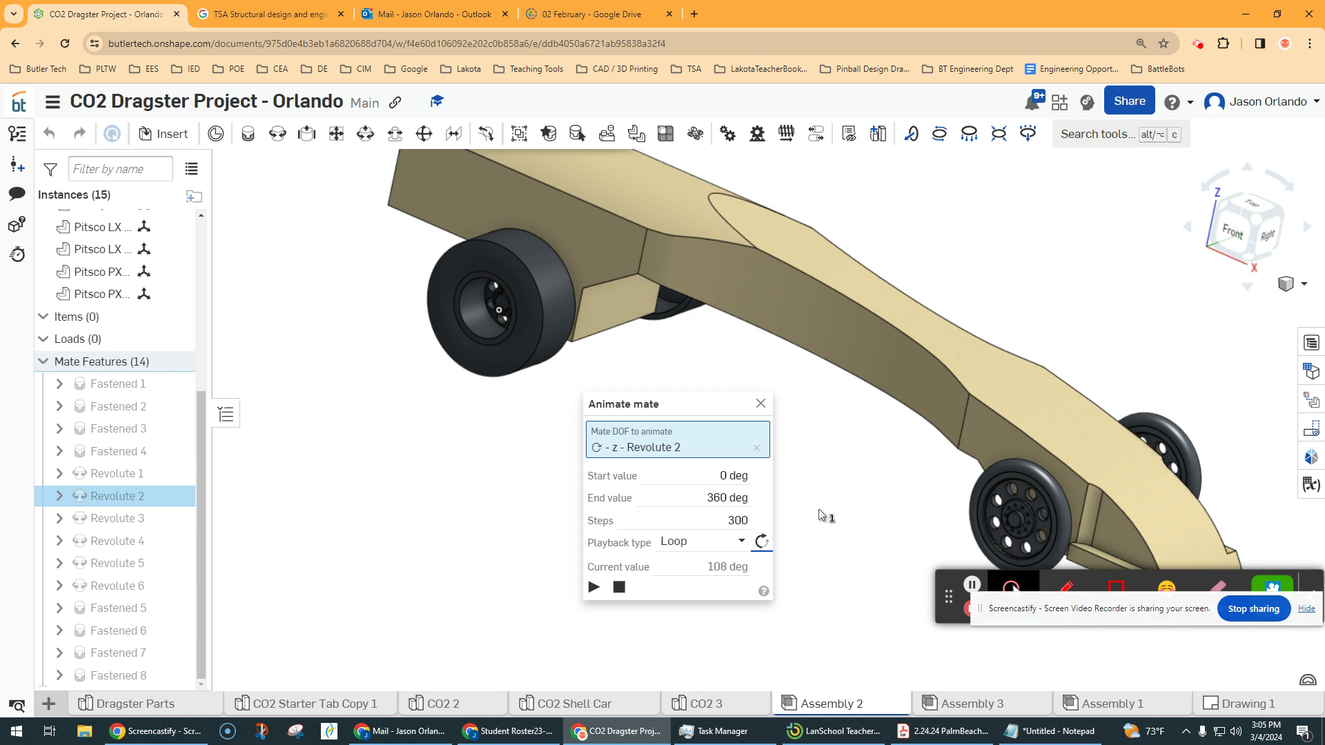
pyautogui.click(712, 522)
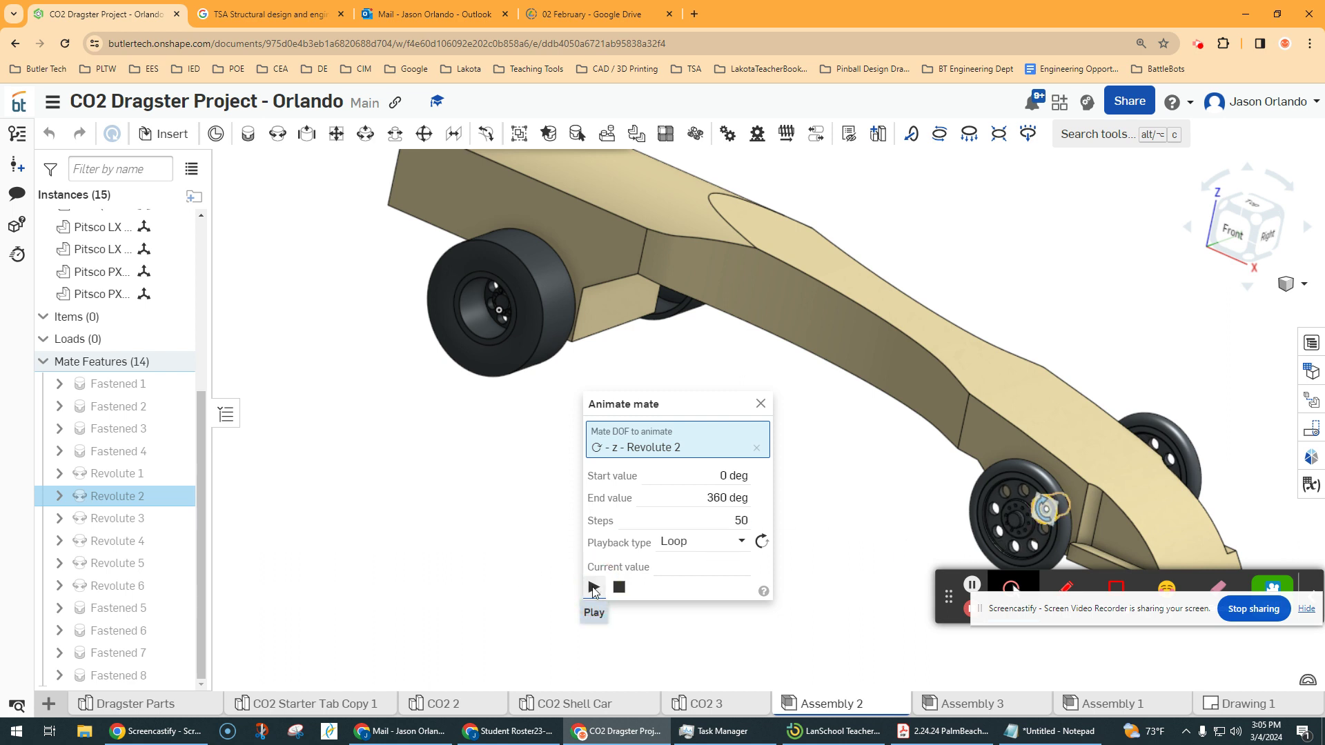
pyautogui.click(594, 588)
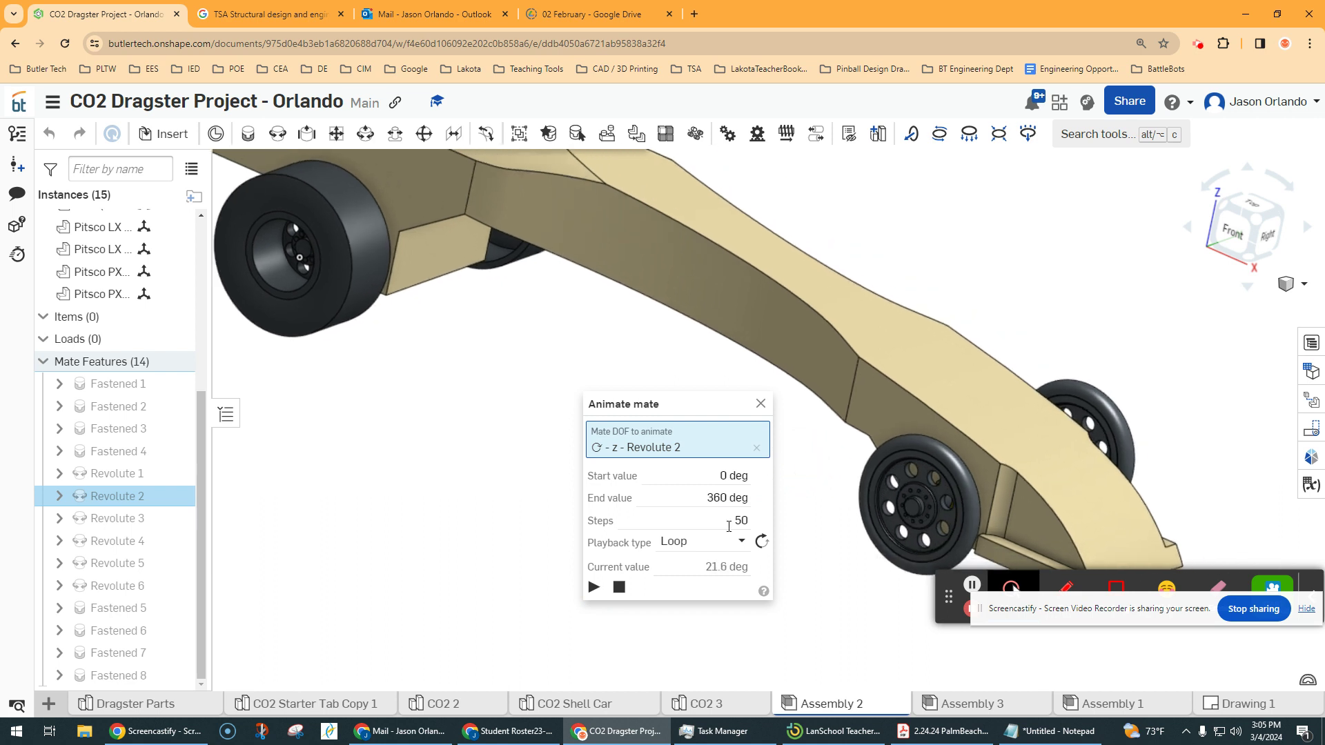
pyautogui.click(729, 523)
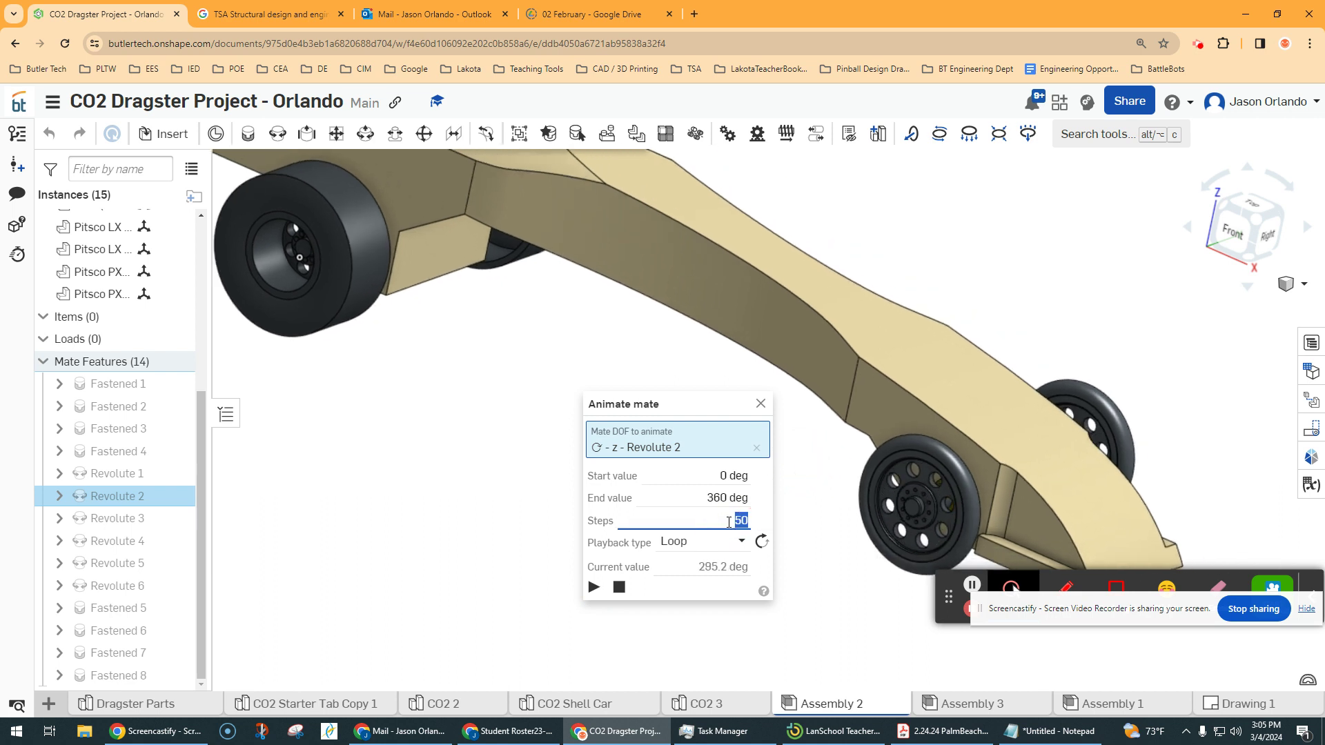
pyautogui.write('10')
pyautogui.press('Return')
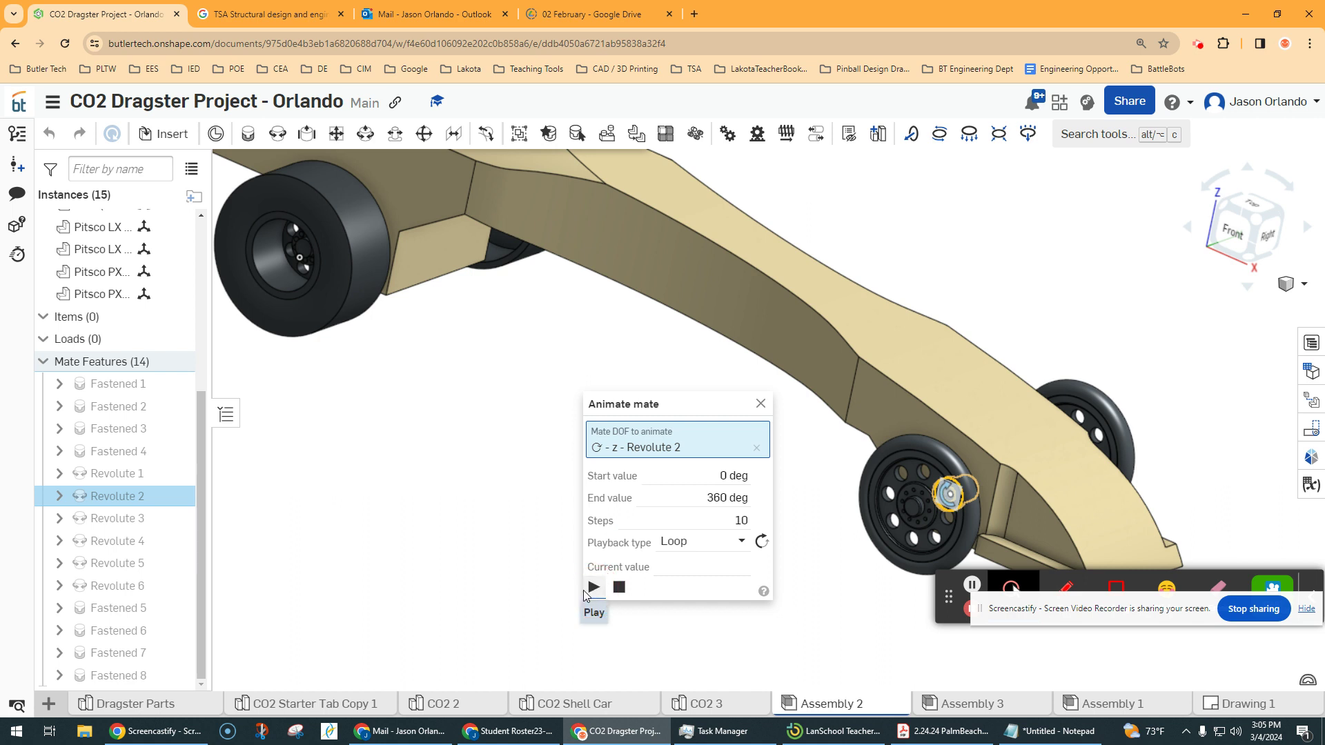
pyautogui.click(585, 591)
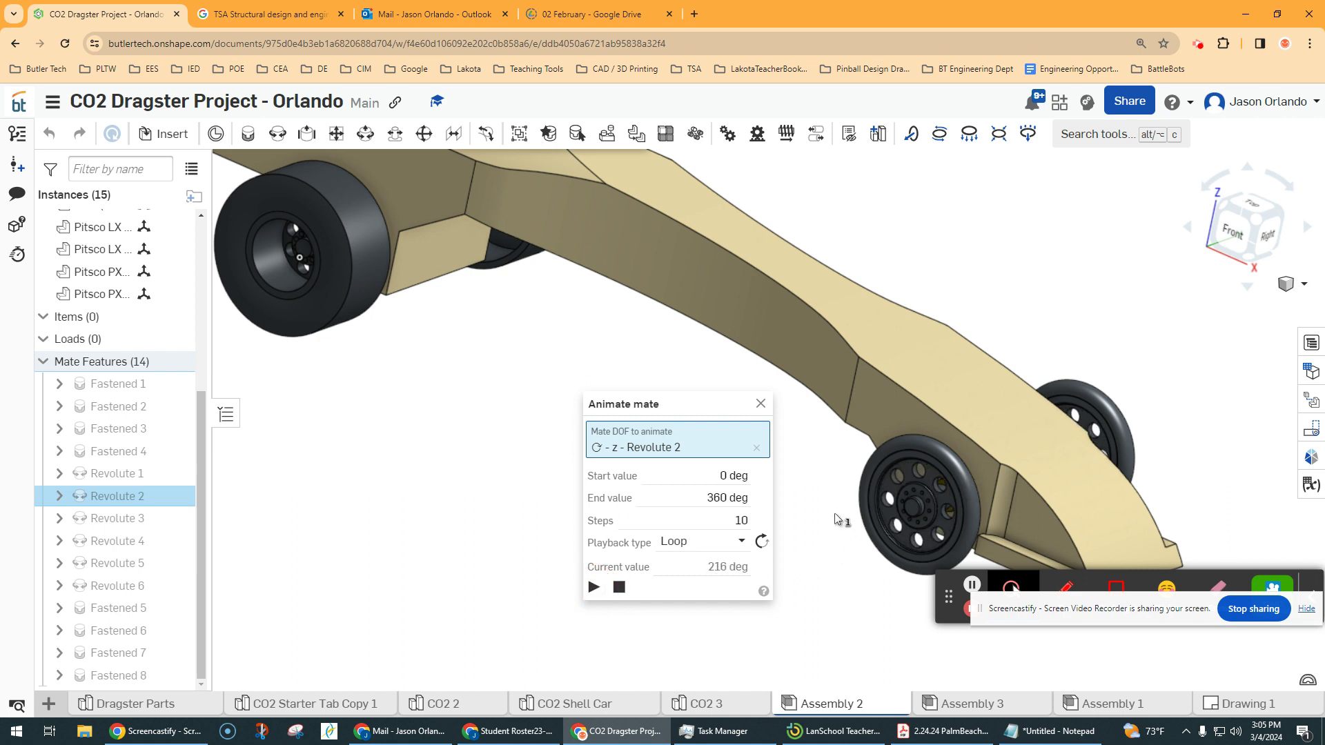
# Reduce the Revolute 2 animation step count to 8.
pyautogui.scroll(-3, 902, 490)
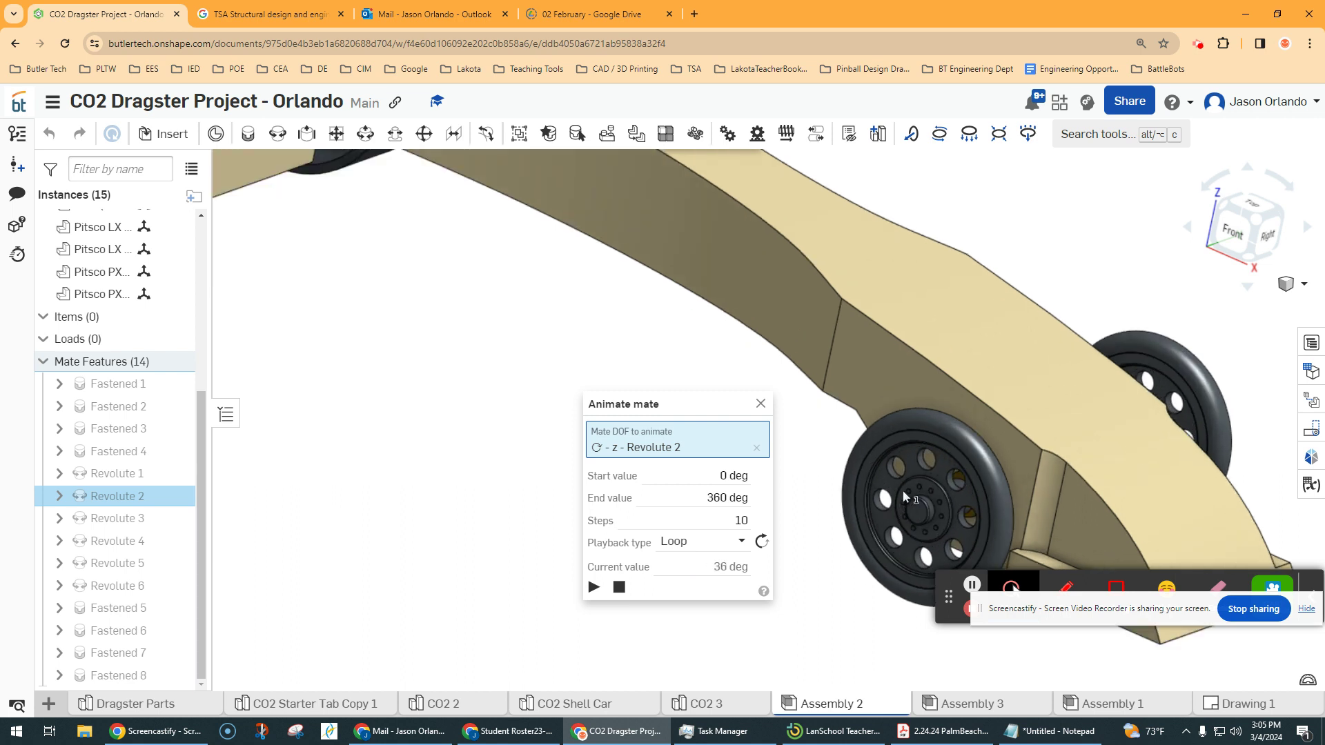
pyautogui.scroll(-1, 910, 469)
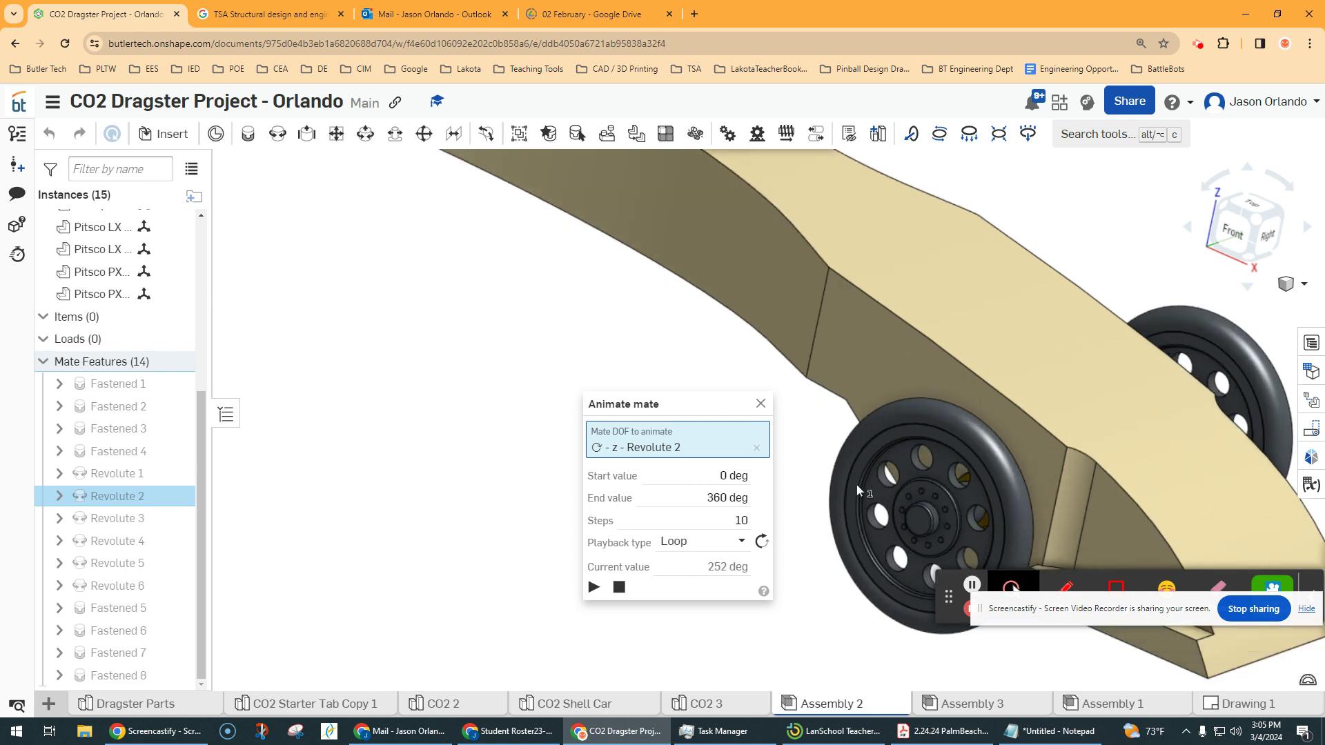
pyautogui.click(709, 521)
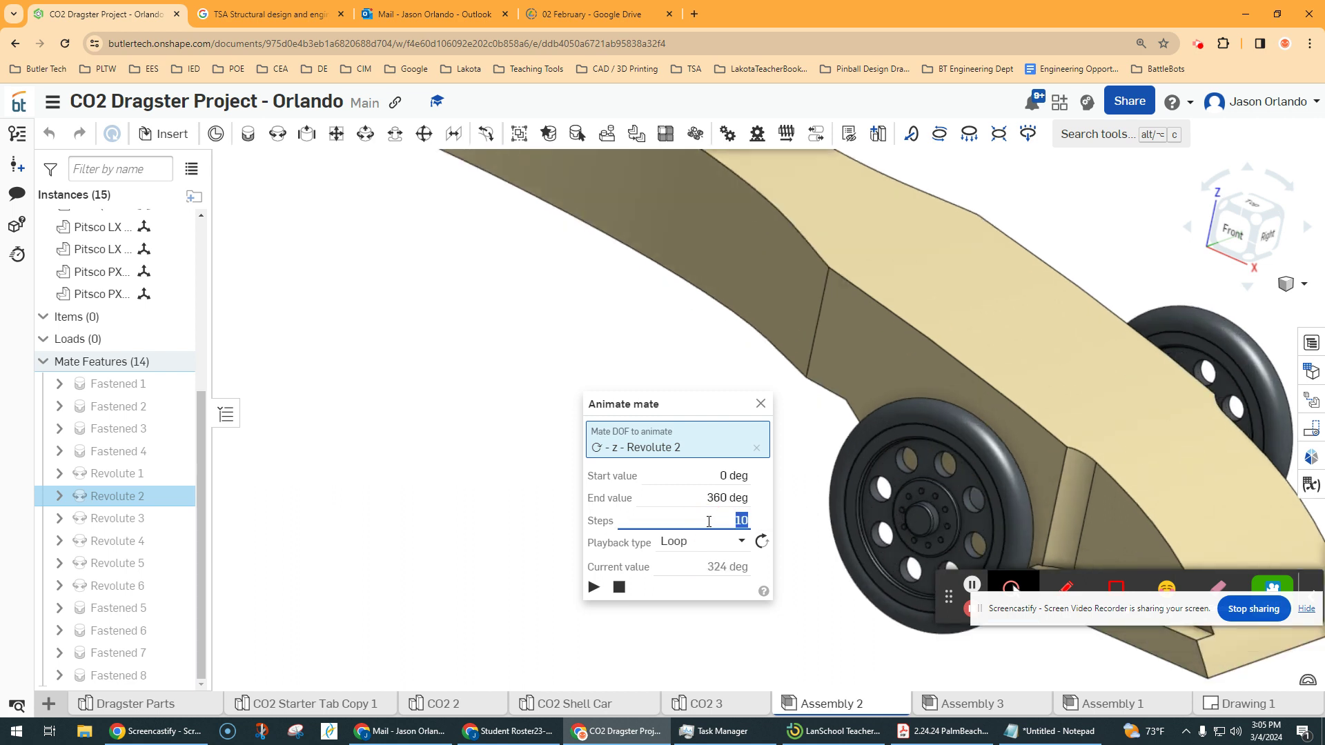
pyautogui.write('8')
pyautogui.press('Return')
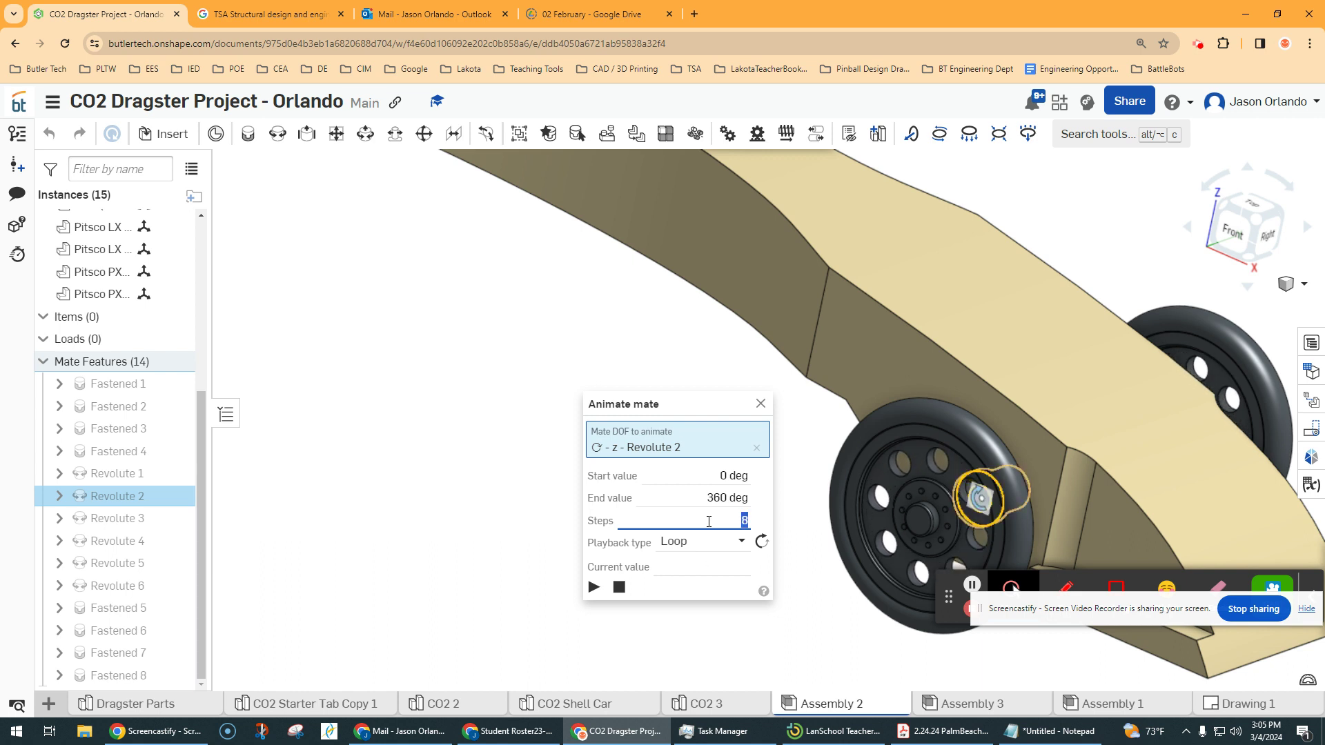
# Play the coarse-step wheel loop, pause it, recentre the car, and close the Animate mate dialog.
pyautogui.click(594, 587)
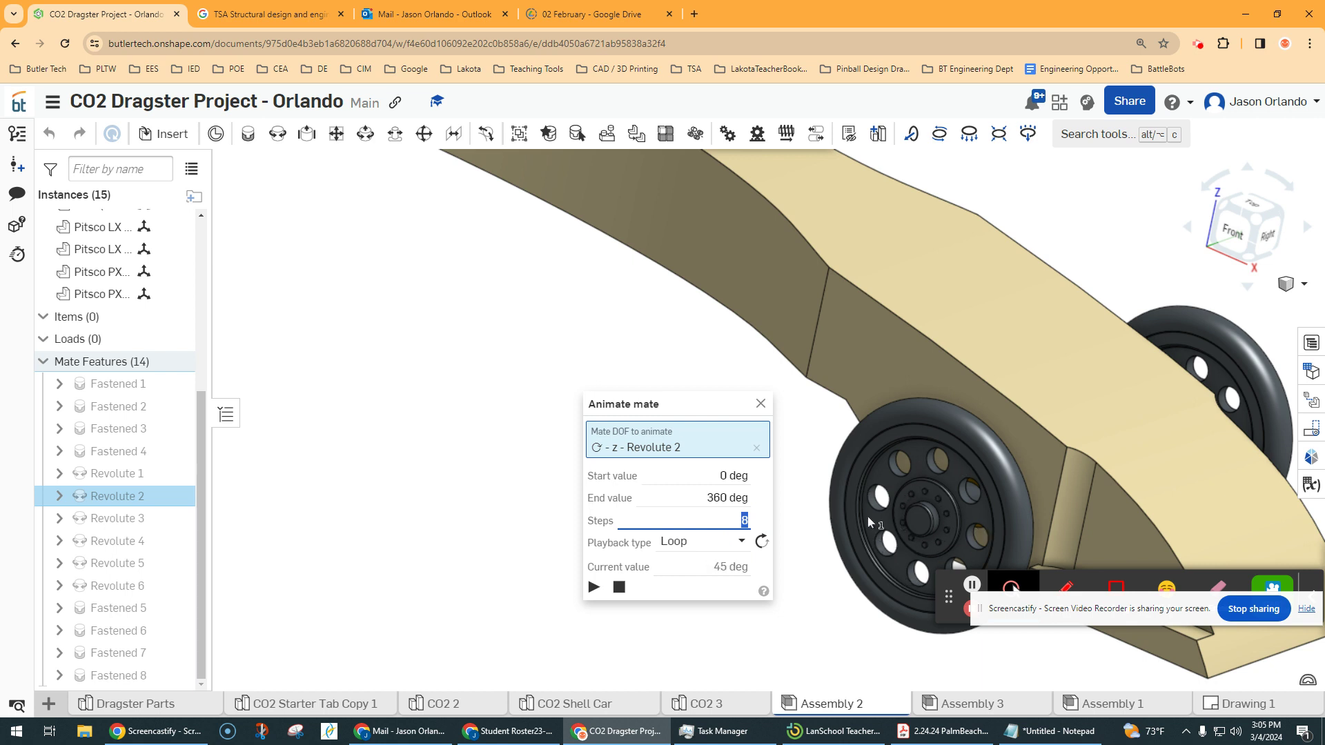
pyautogui.click(592, 586)
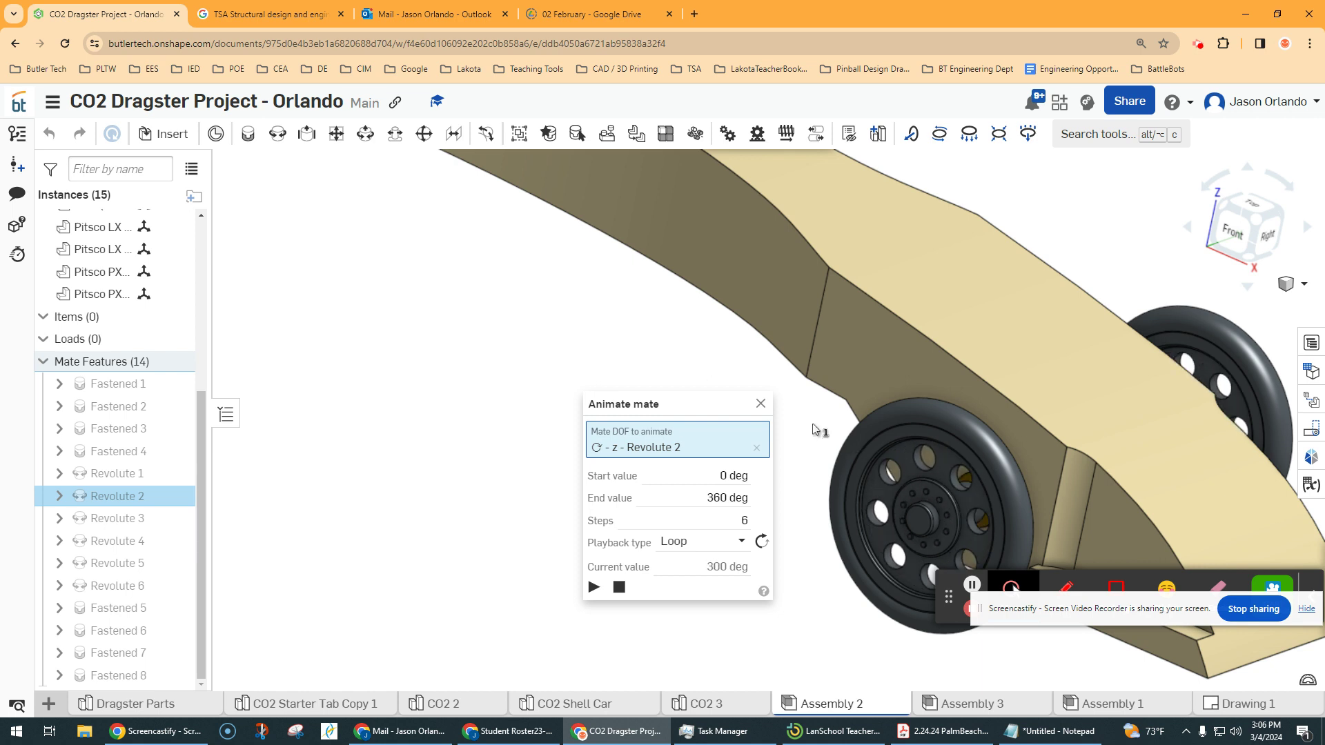
pyautogui.scroll(-3, 800, 435)
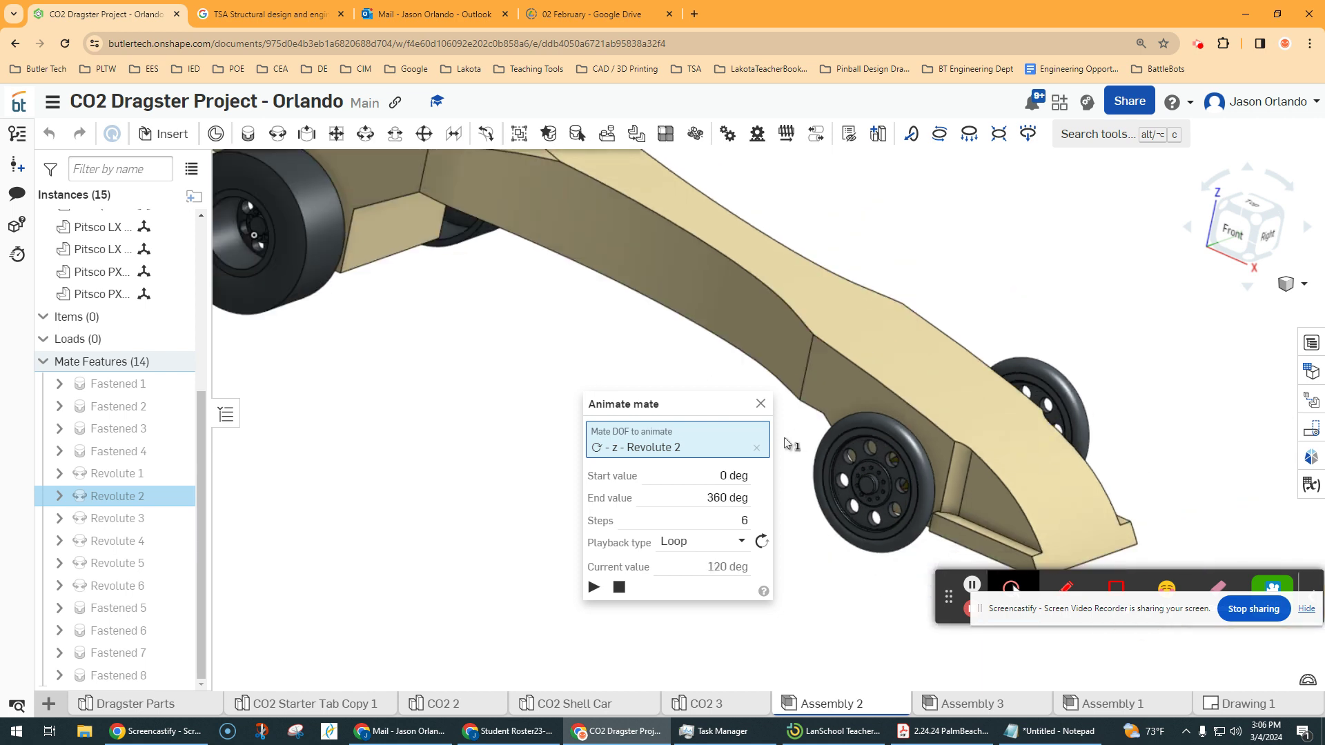
pyautogui.scroll(-2, 785, 442)
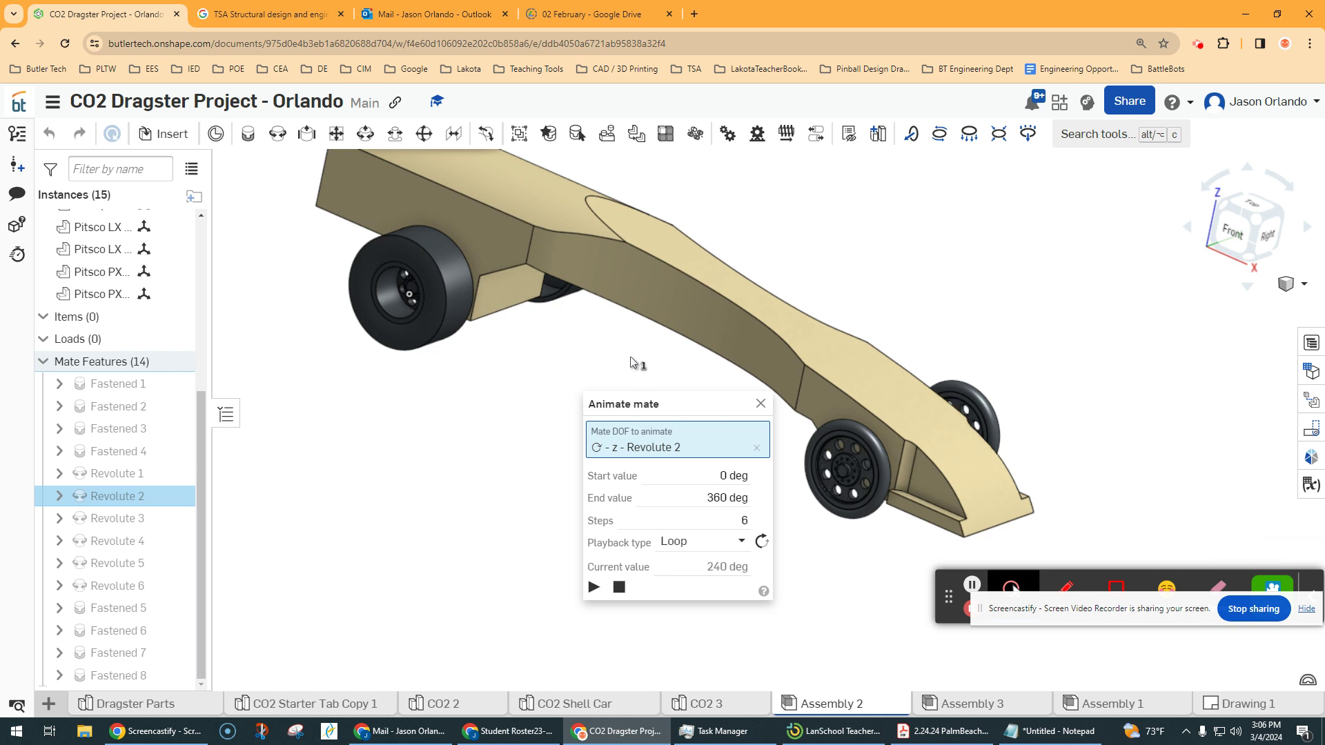
pyautogui.moveTo(630, 362); pyautogui.dragTo(767, 396, button='middle')
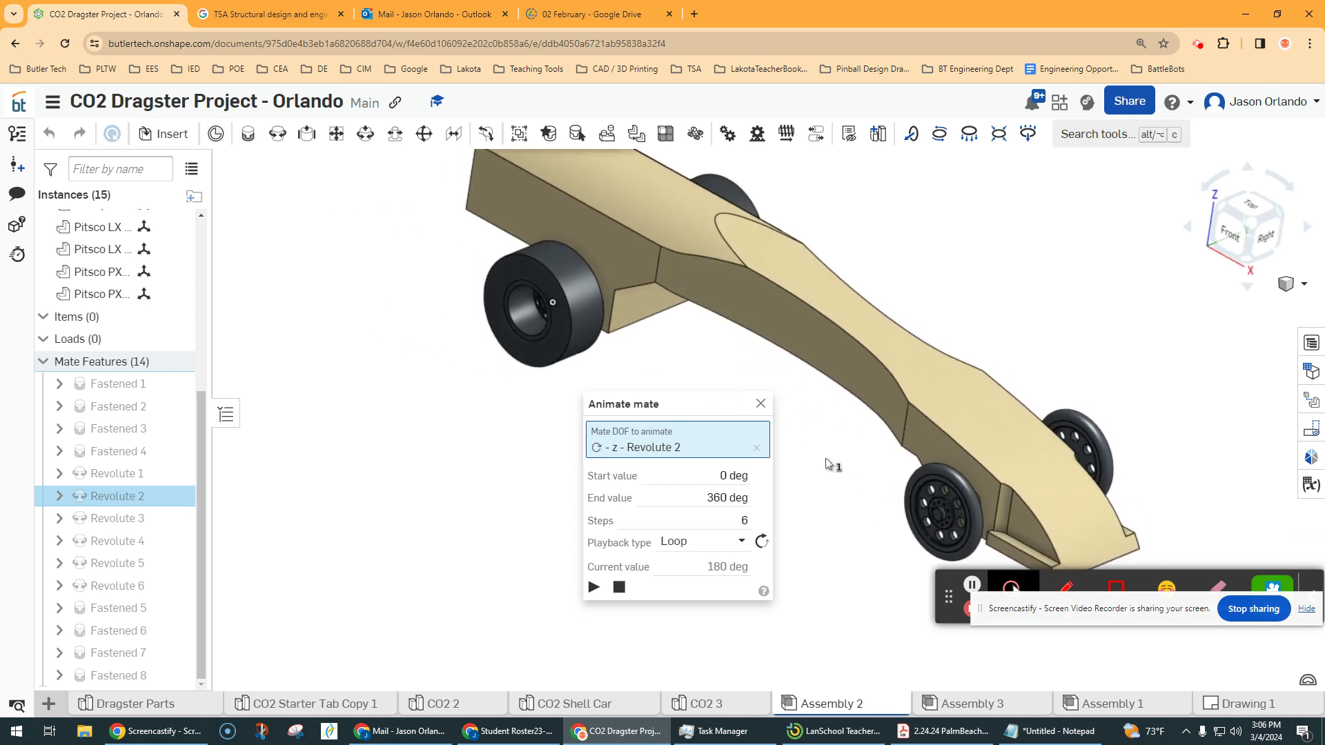
pyautogui.click(759, 405)
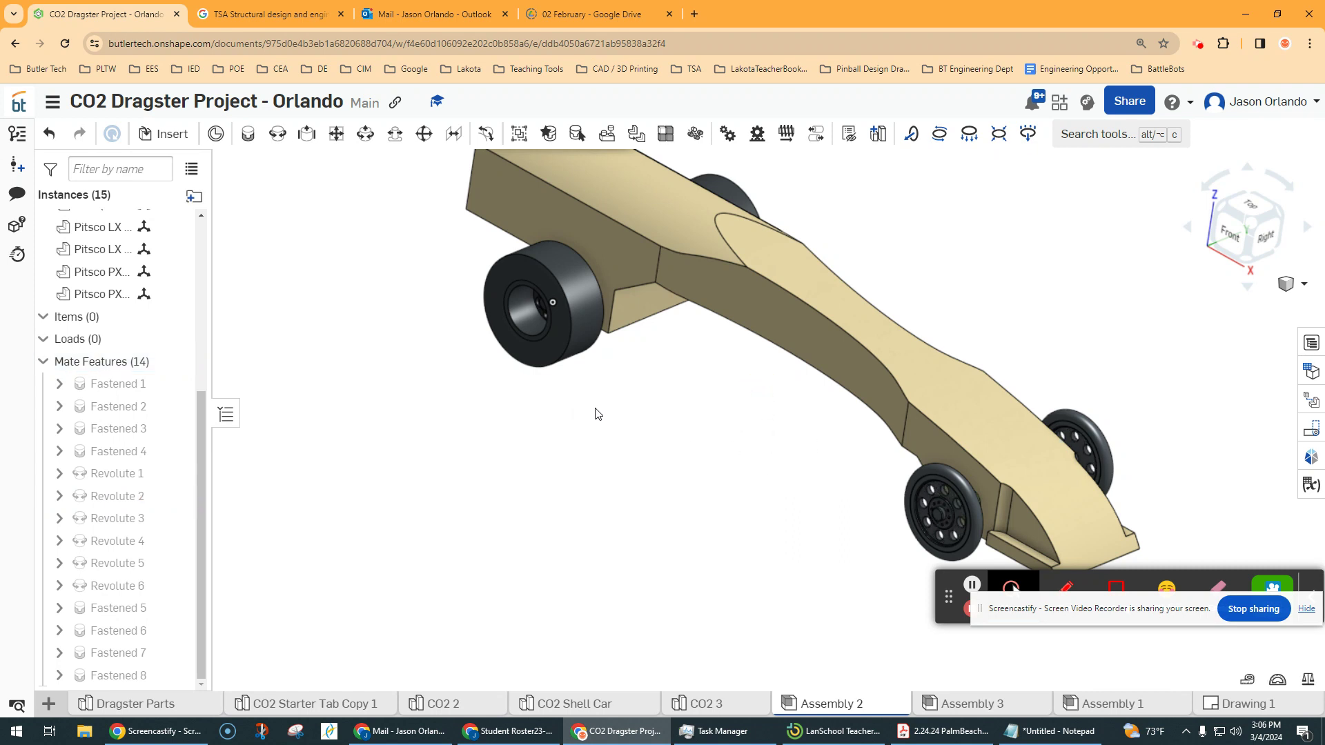
# Unfix the CO2 Body, drag the car aside, then undo the move.
pyautogui.scroll(4, 159, 414)
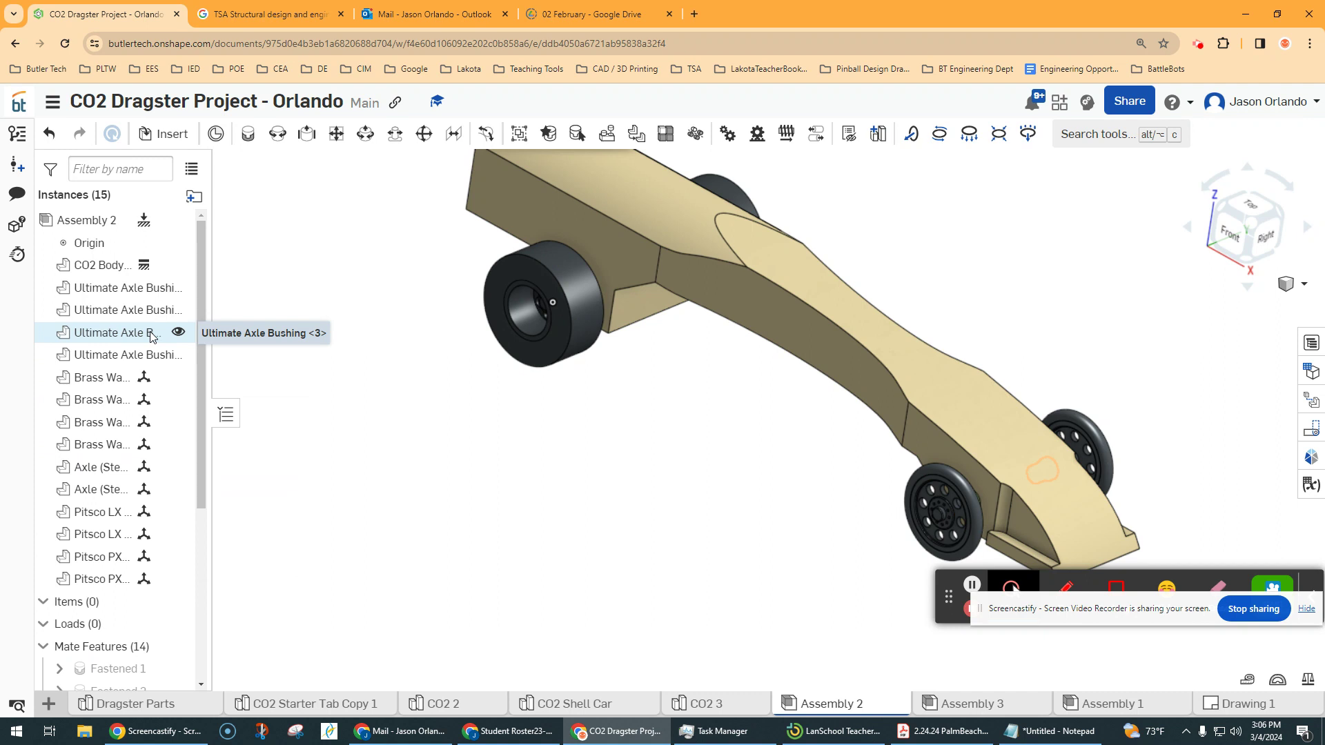
pyautogui.moveTo(527, 440); pyautogui.dragTo(559, 491, button='middle')
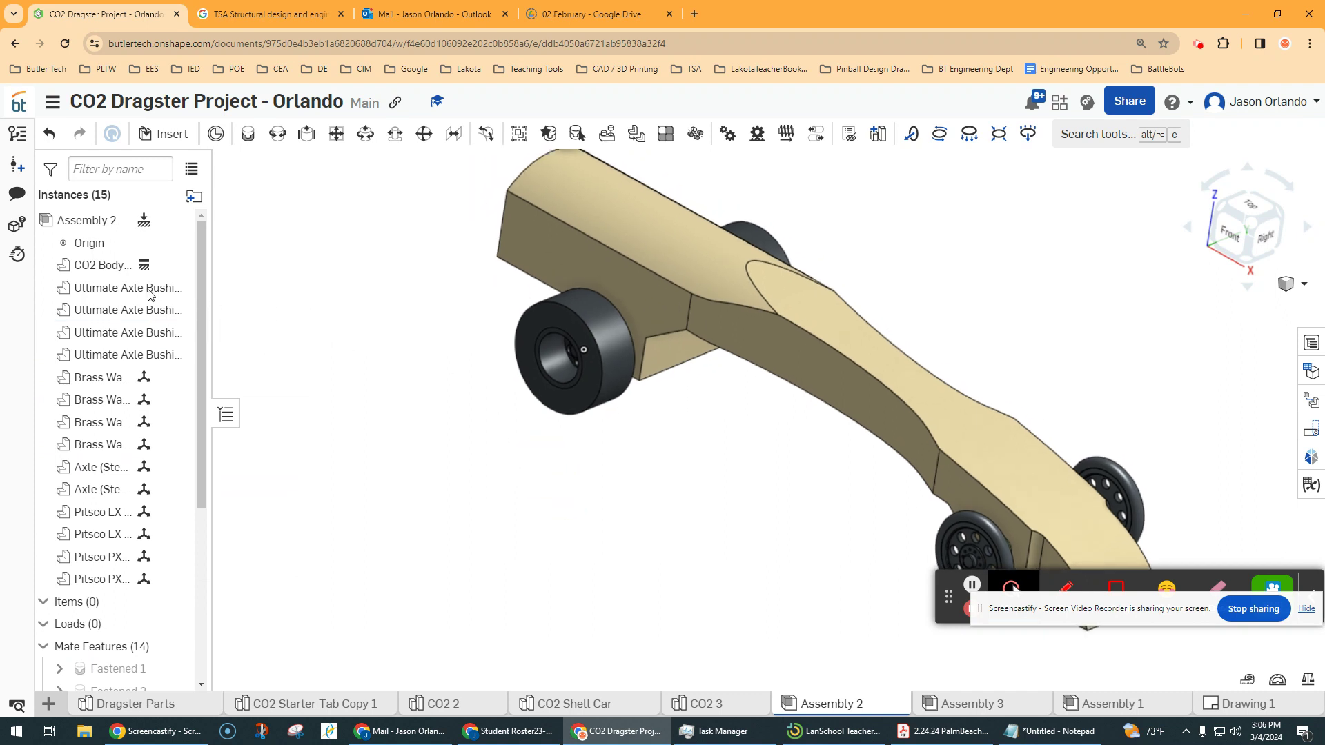
pyautogui.rightClick(113, 268)
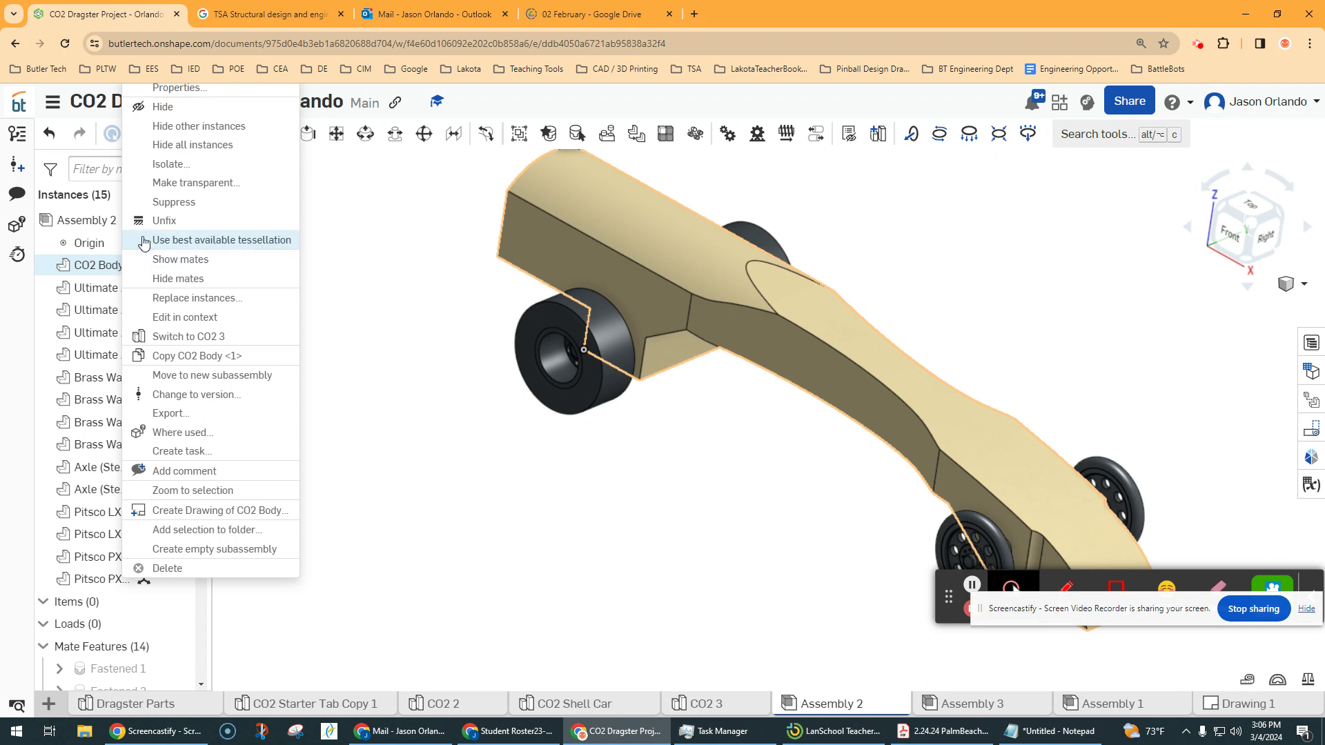
pyautogui.click(164, 221)
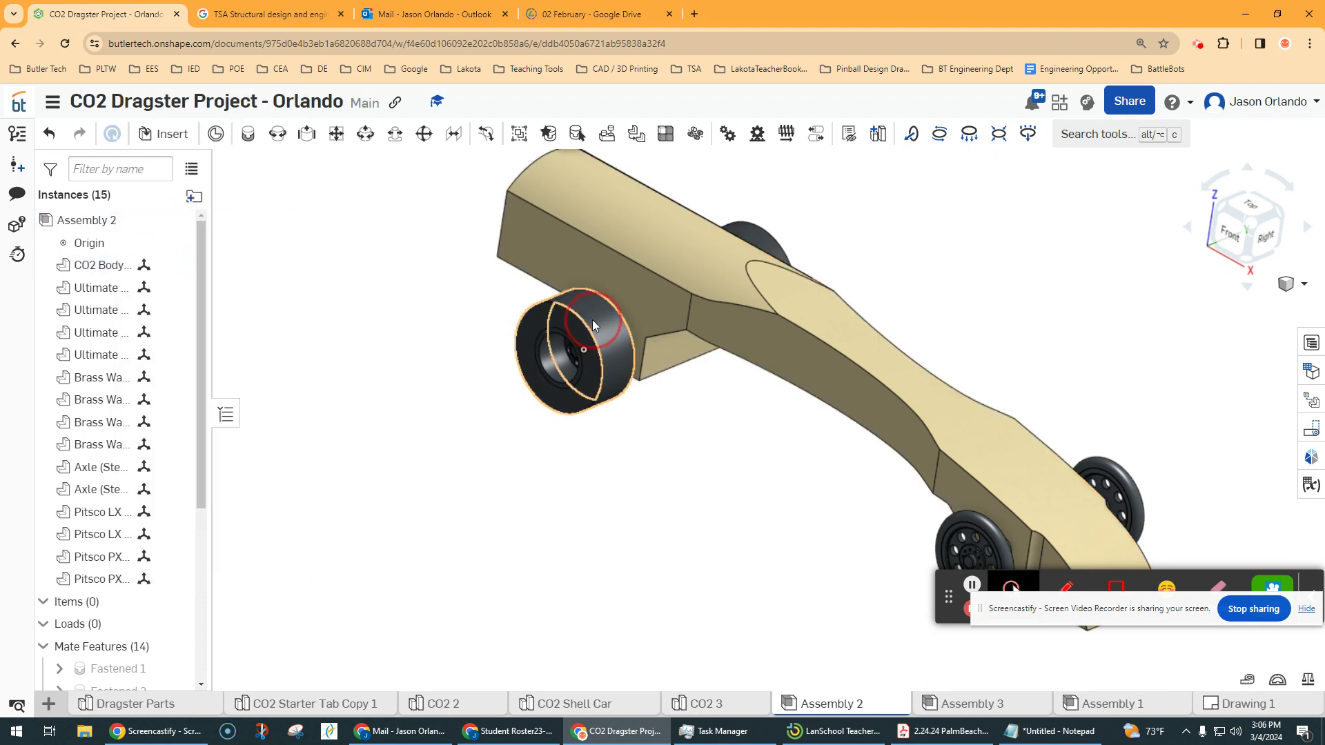
pyautogui.moveTo(592, 321); pyautogui.dragTo(644, 340)
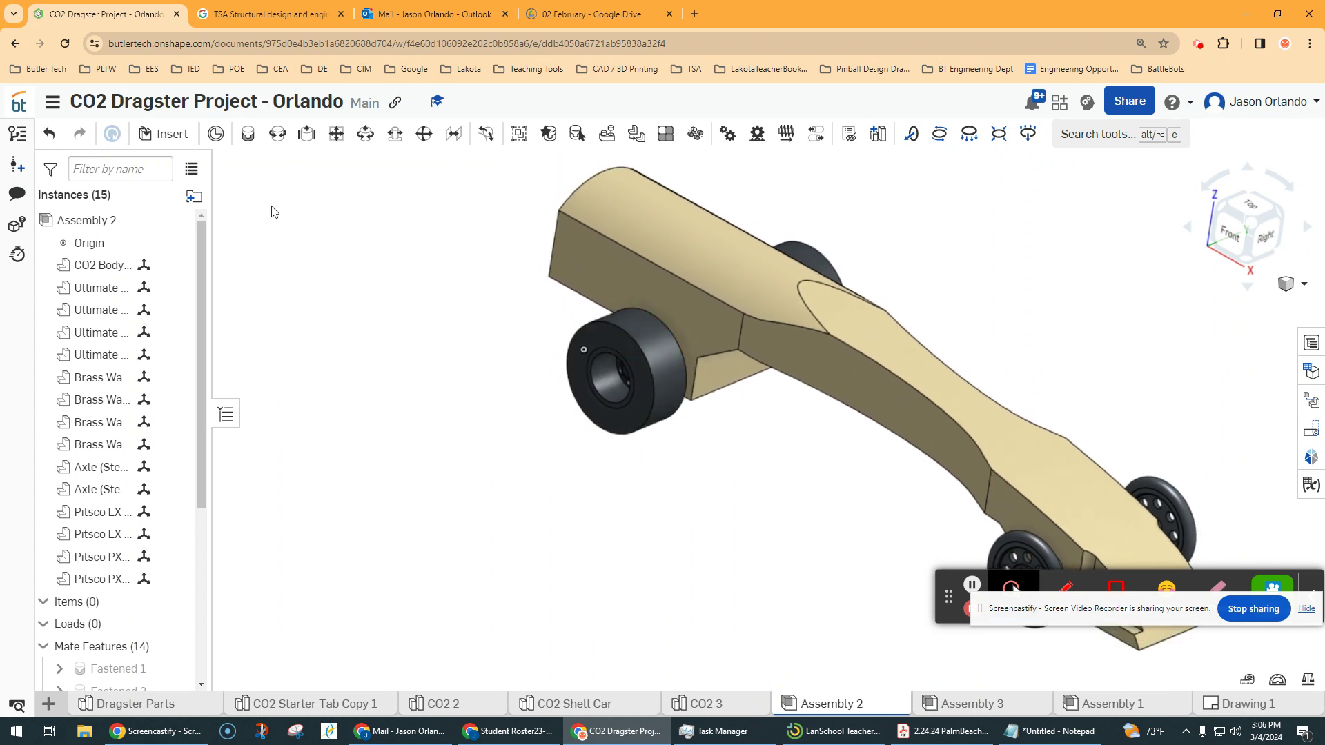
pyautogui.click(49, 133)
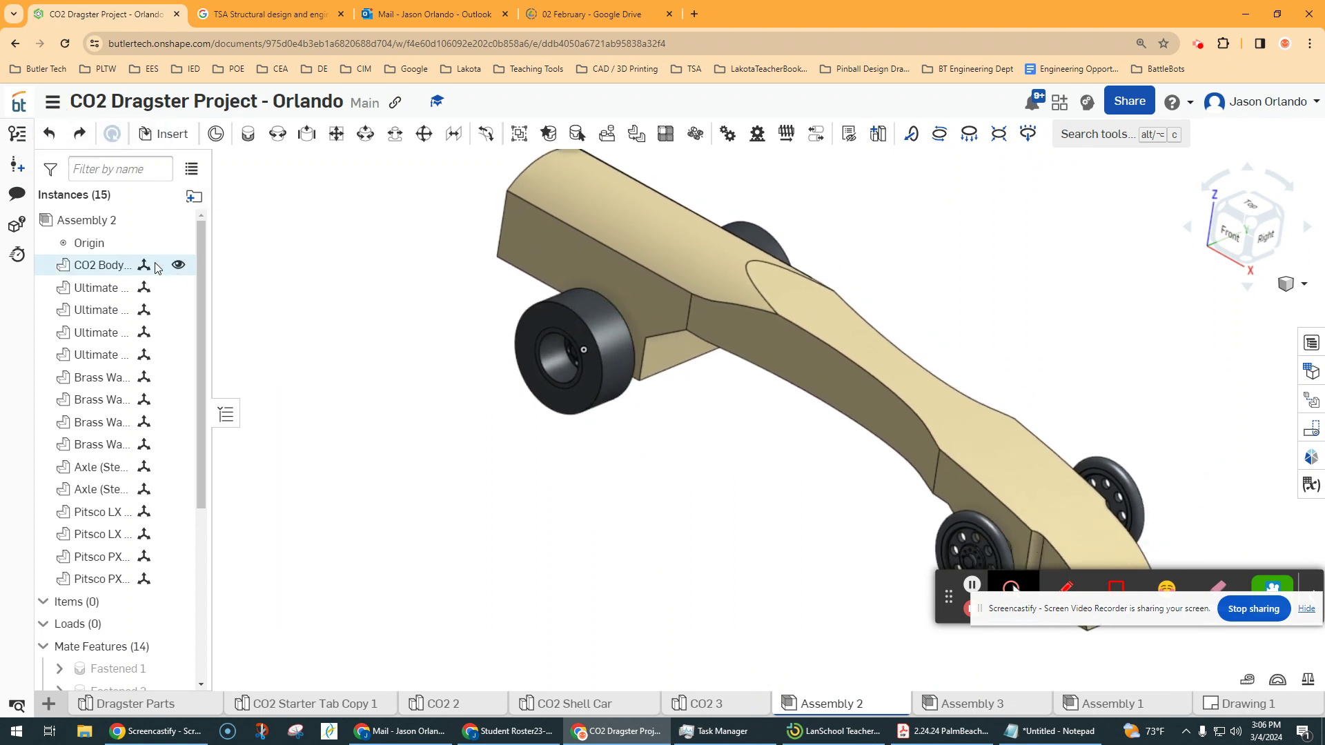
# Fix the CO2 Body back in its original position.
pyautogui.rightClick(98, 267)
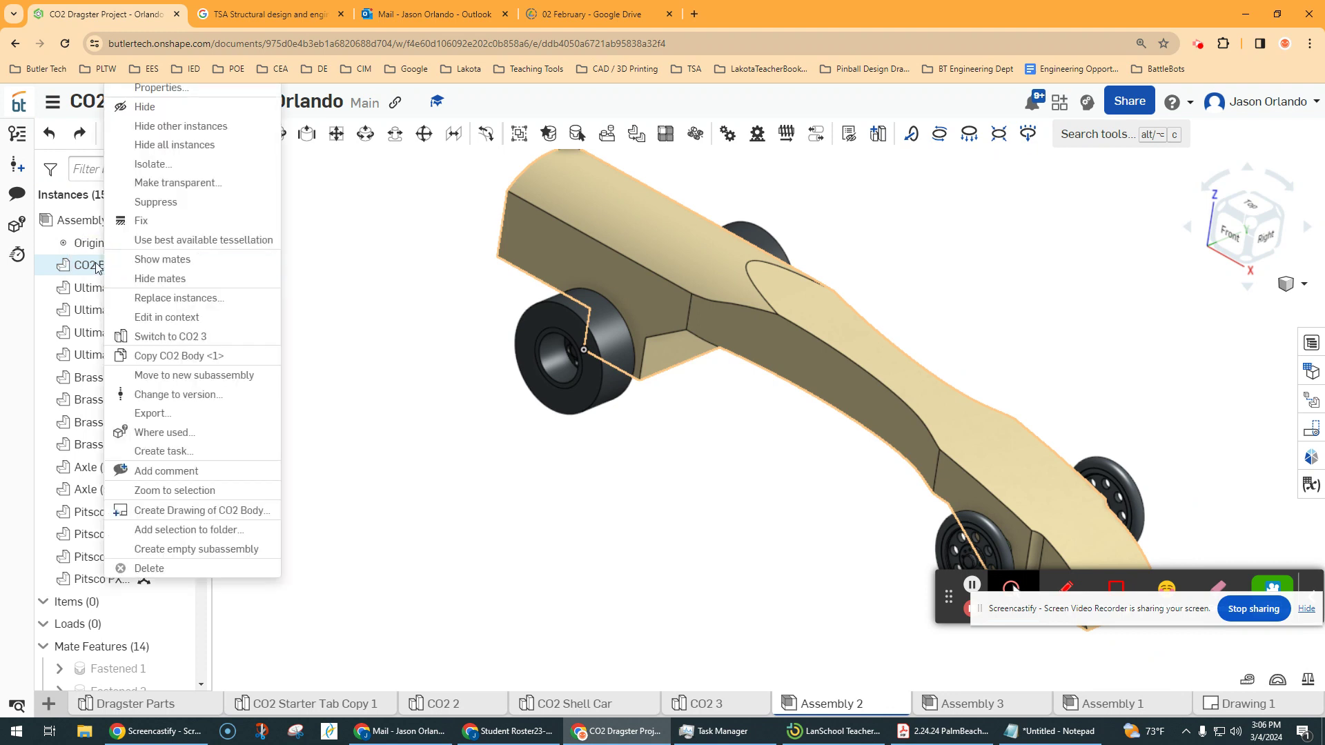
pyautogui.click(138, 220)
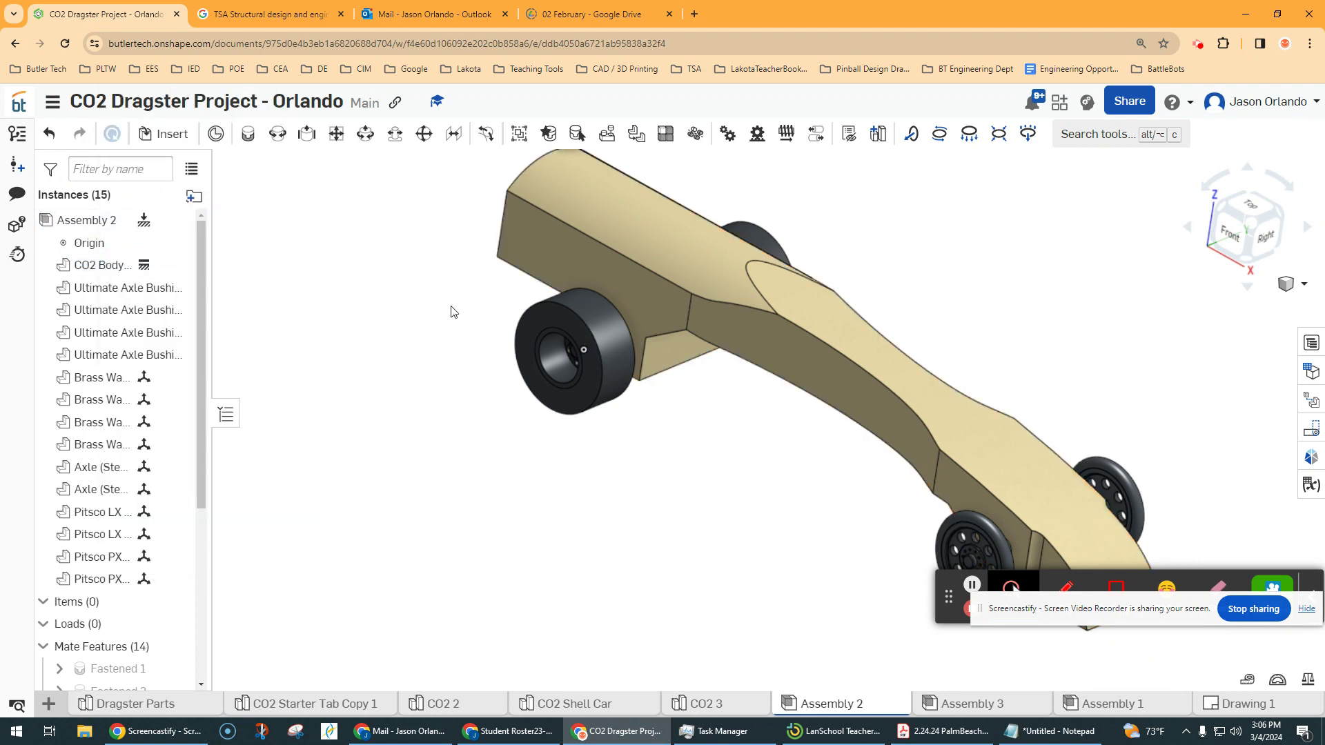
pyautogui.scroll(-5, 110, 495)
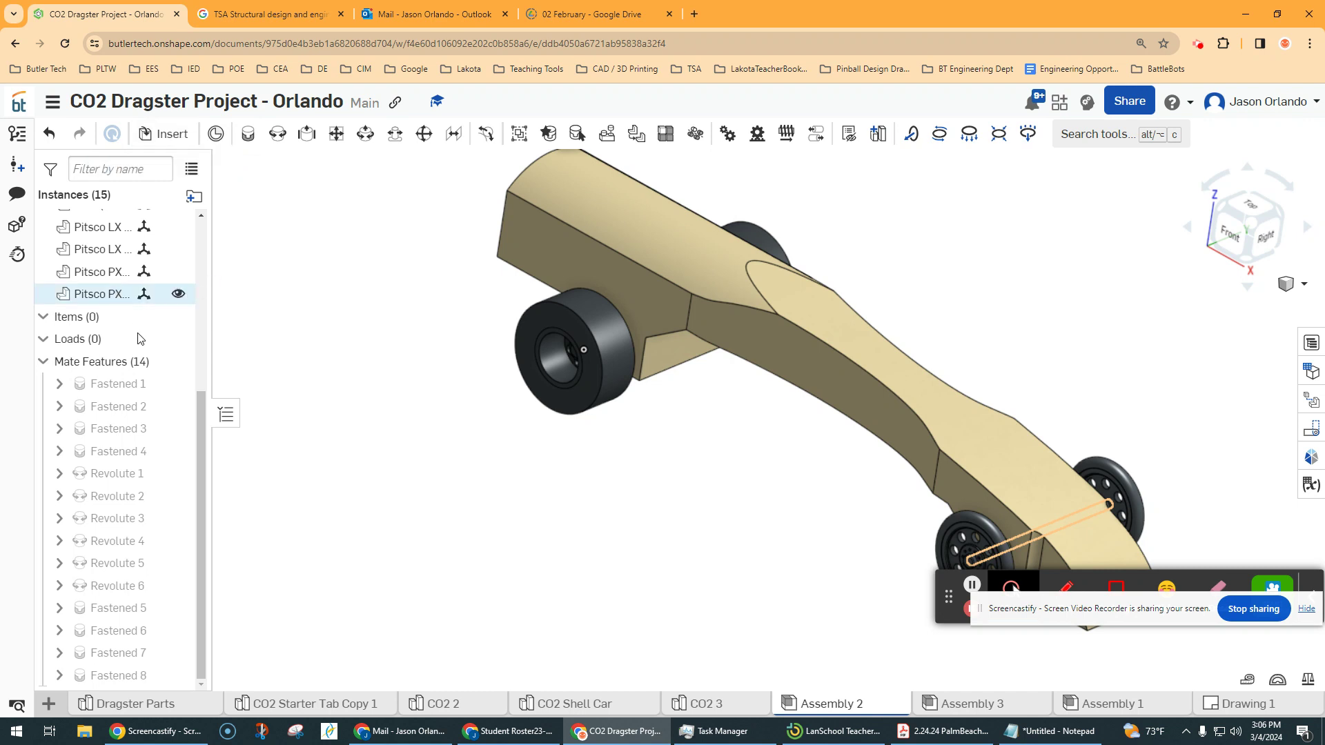
pyautogui.scroll(5, 138, 303)
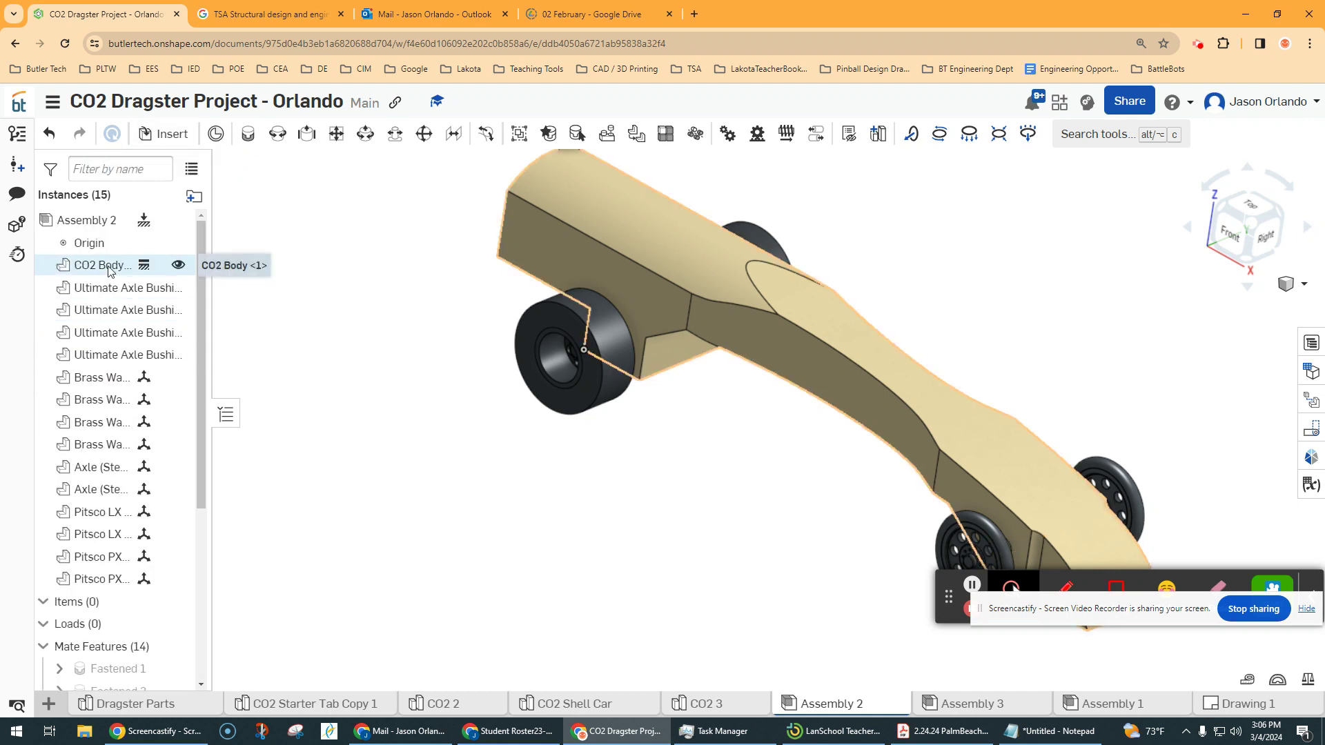
pyautogui.rightClick(108, 270)
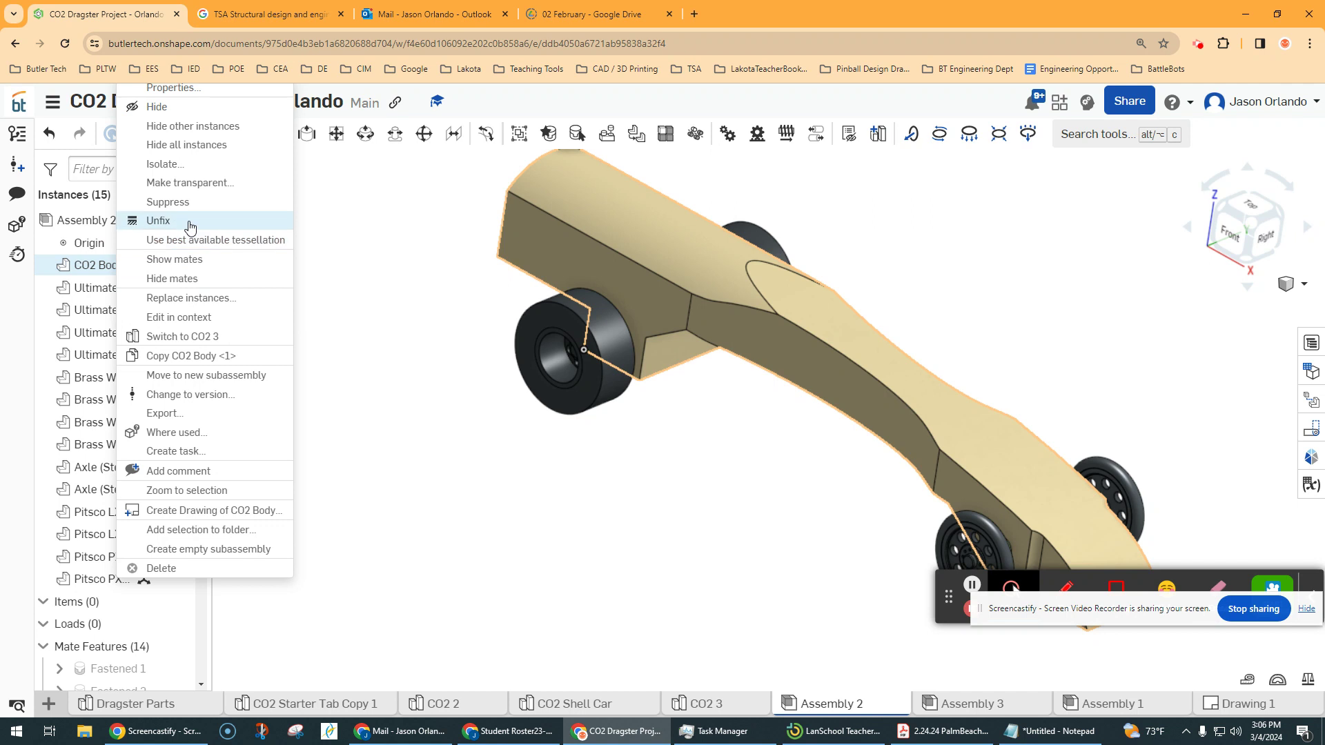
pyautogui.click(191, 226)
pyautogui.rightClick(114, 266)
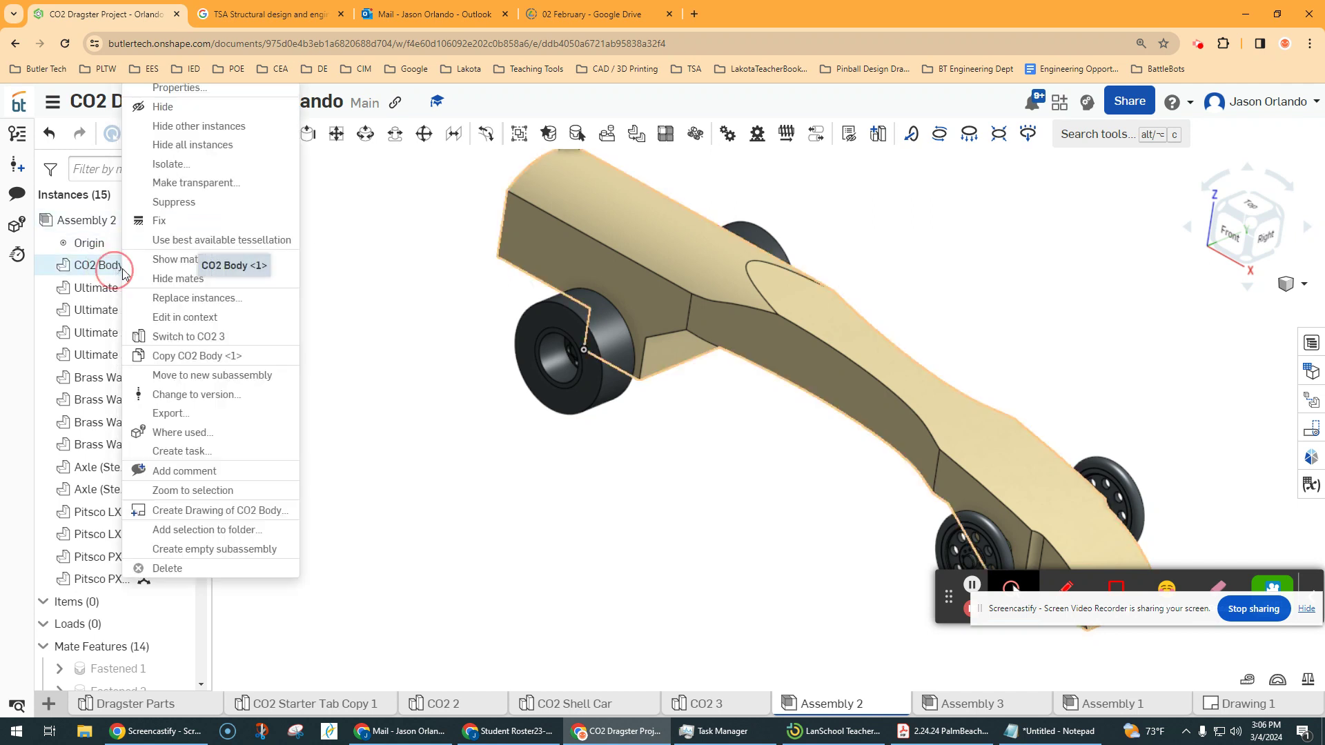
pyautogui.click(183, 222)
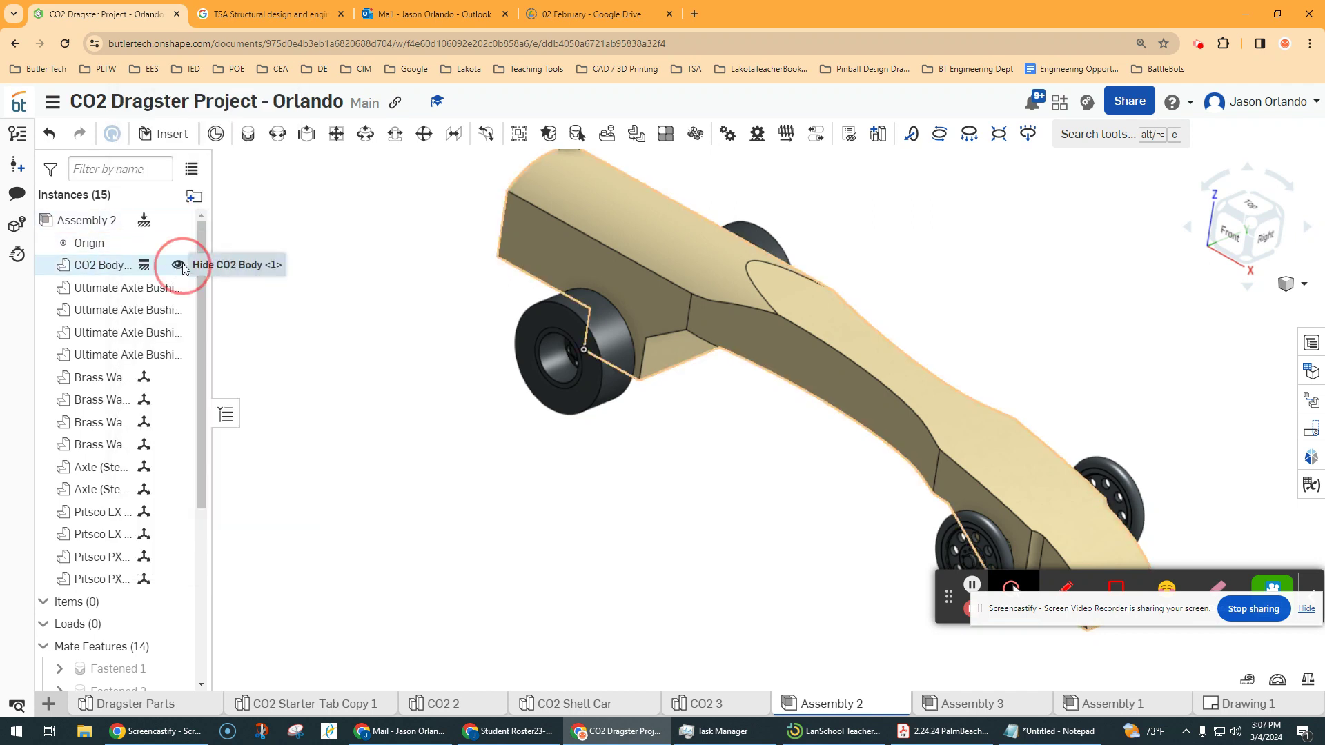
# Hide the CO2 Body with Y and zoom in on the axle bushings, brass washer and wheels.
pyautogui.press('y')
pyautogui.scroll(-10, 727, 287)
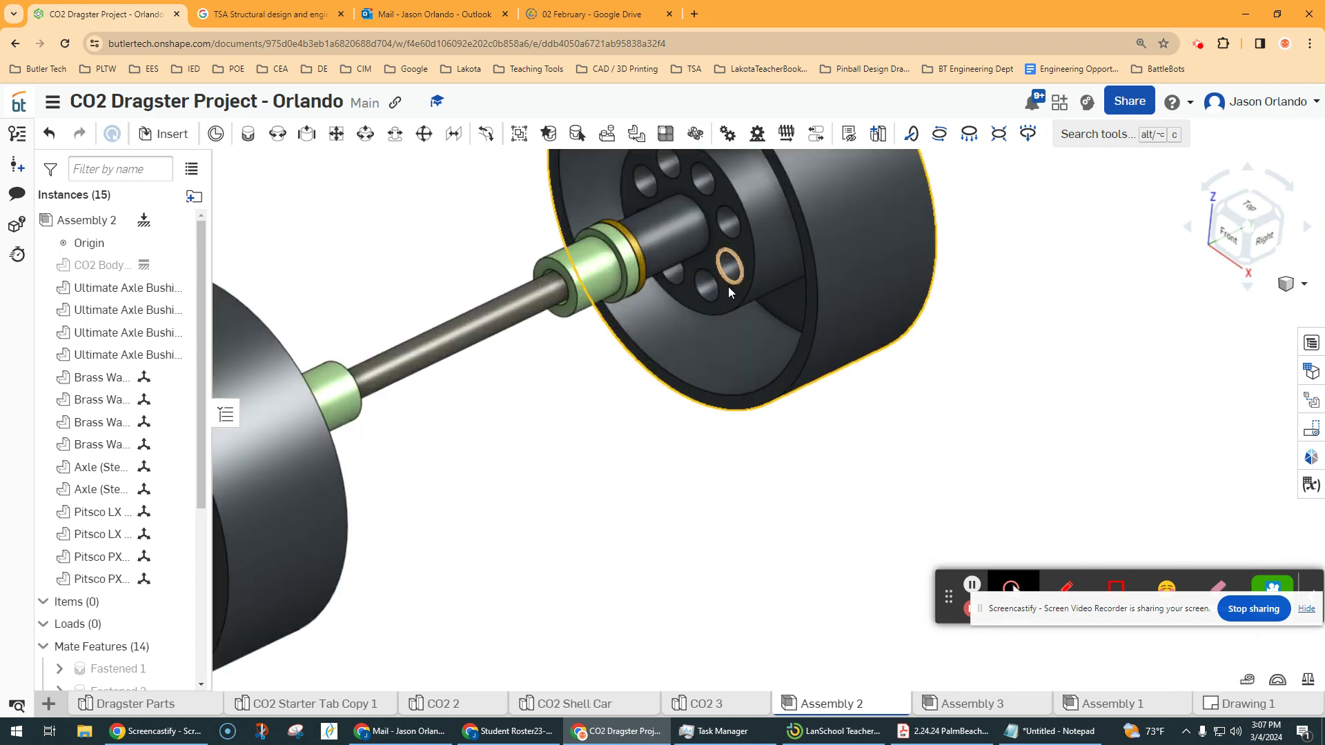
pyautogui.scroll(-3, 605, 287)
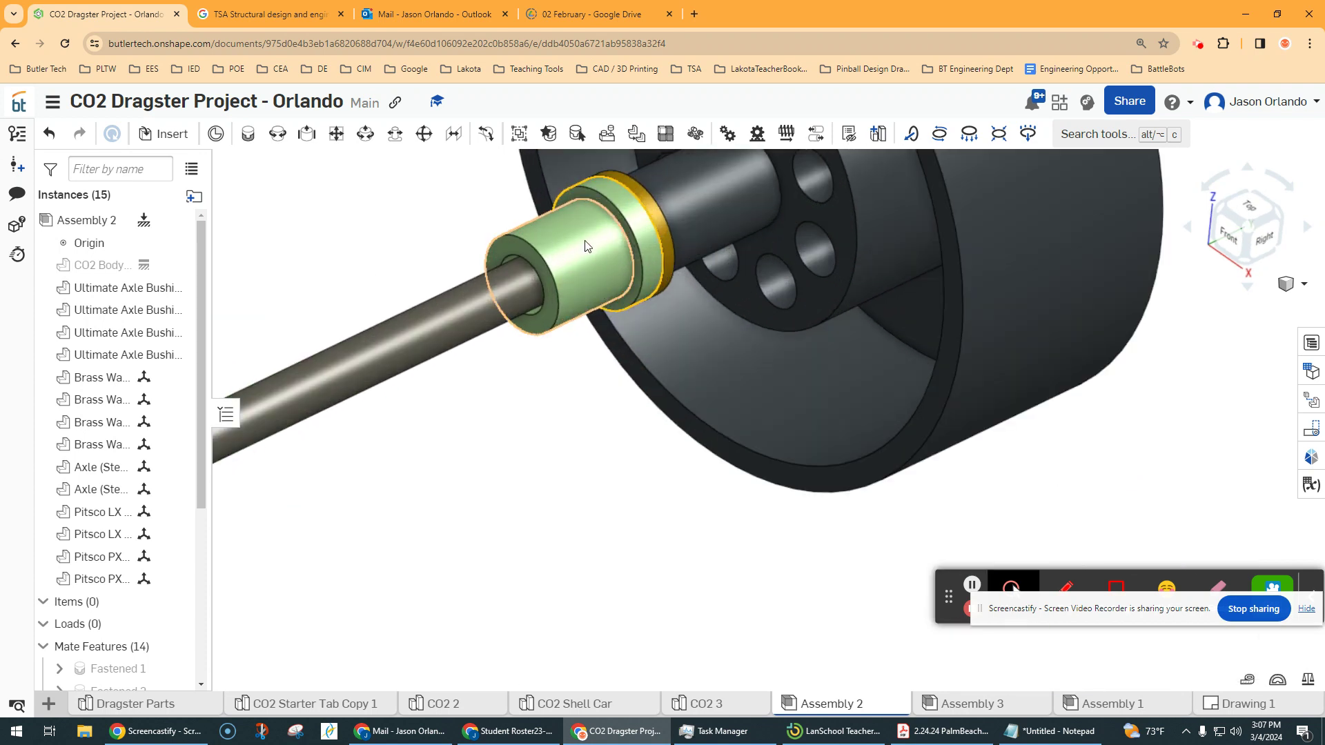
pyautogui.scroll(5, 587, 250)
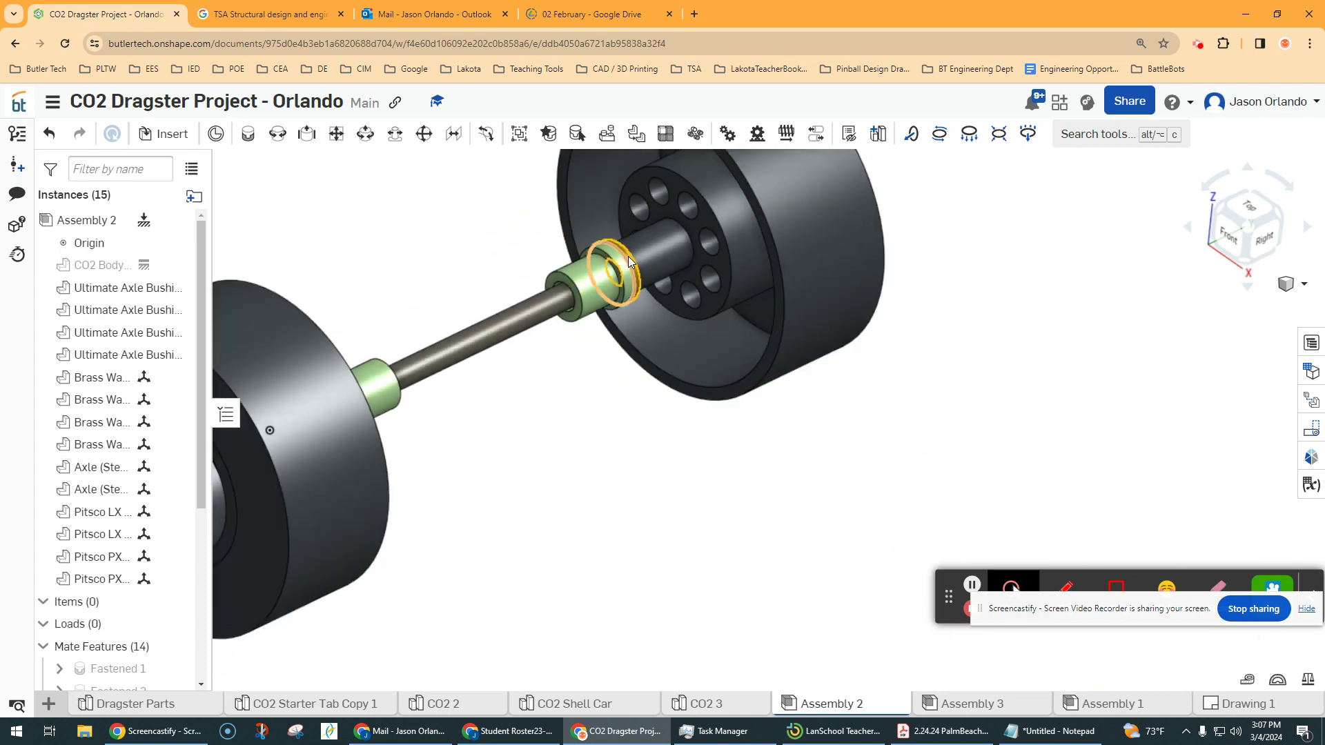
pyautogui.scroll(-8, 631, 261)
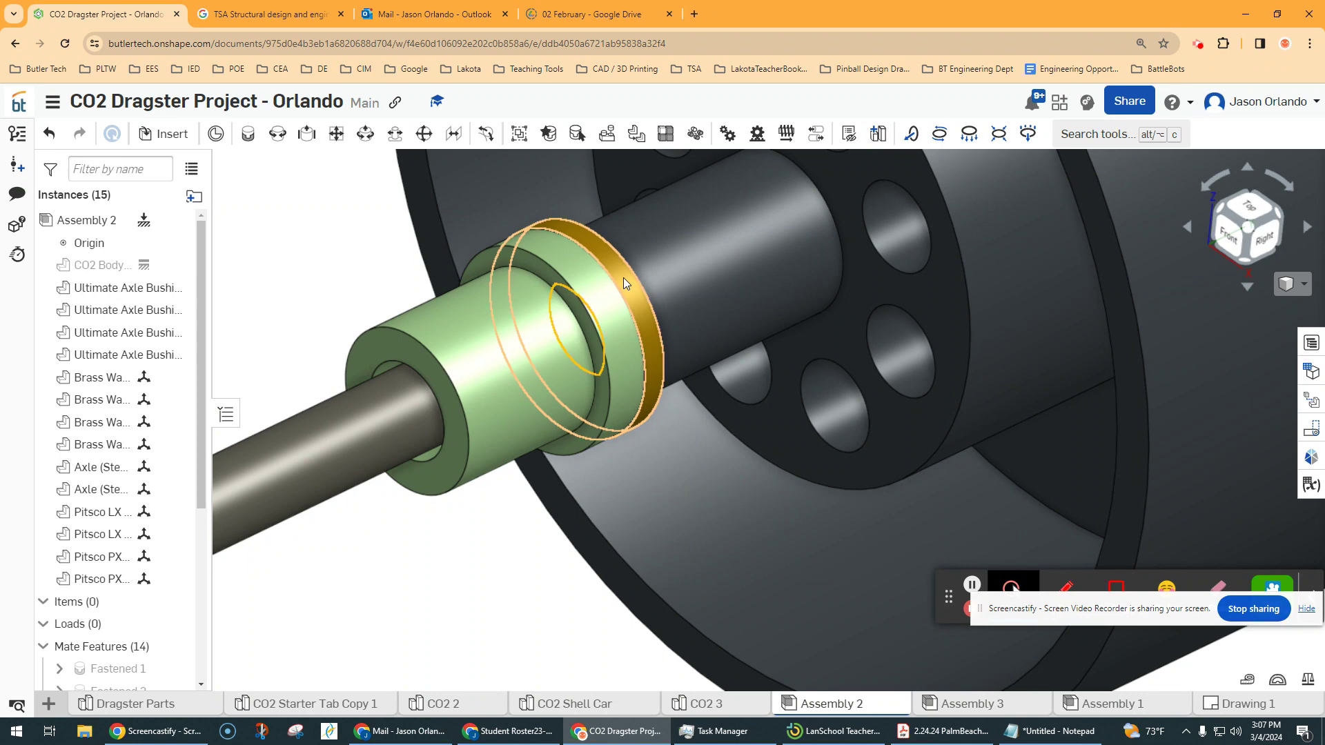
pyautogui.scroll(-5, 623, 277)
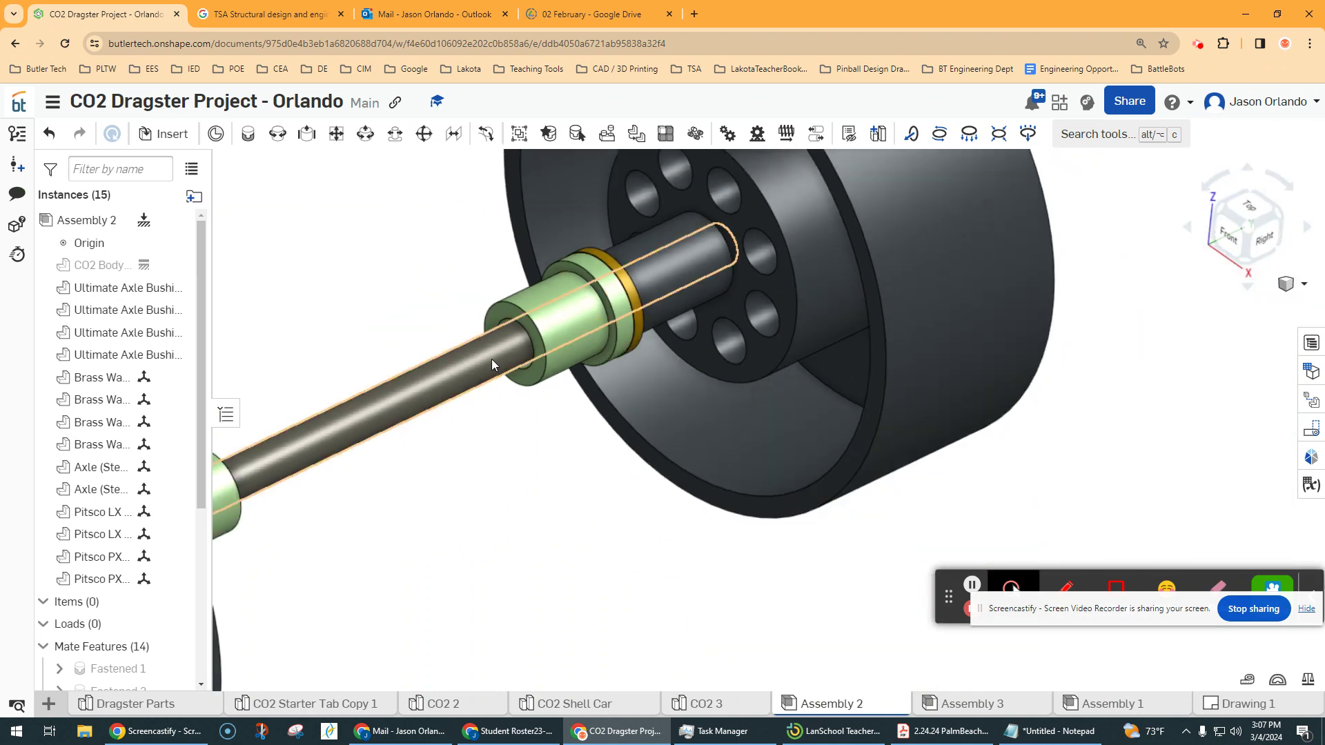
pyautogui.scroll(3, 491, 359)
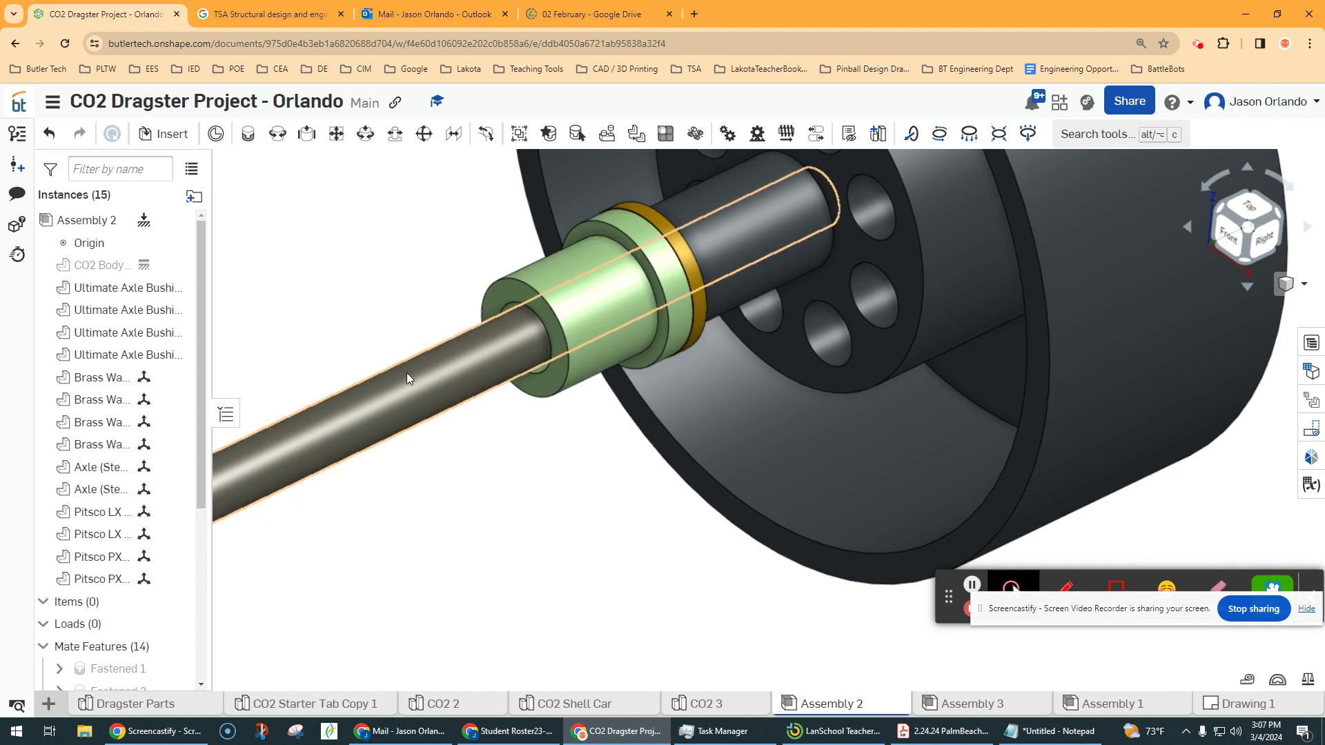
pyautogui.scroll(-2, 407, 374)
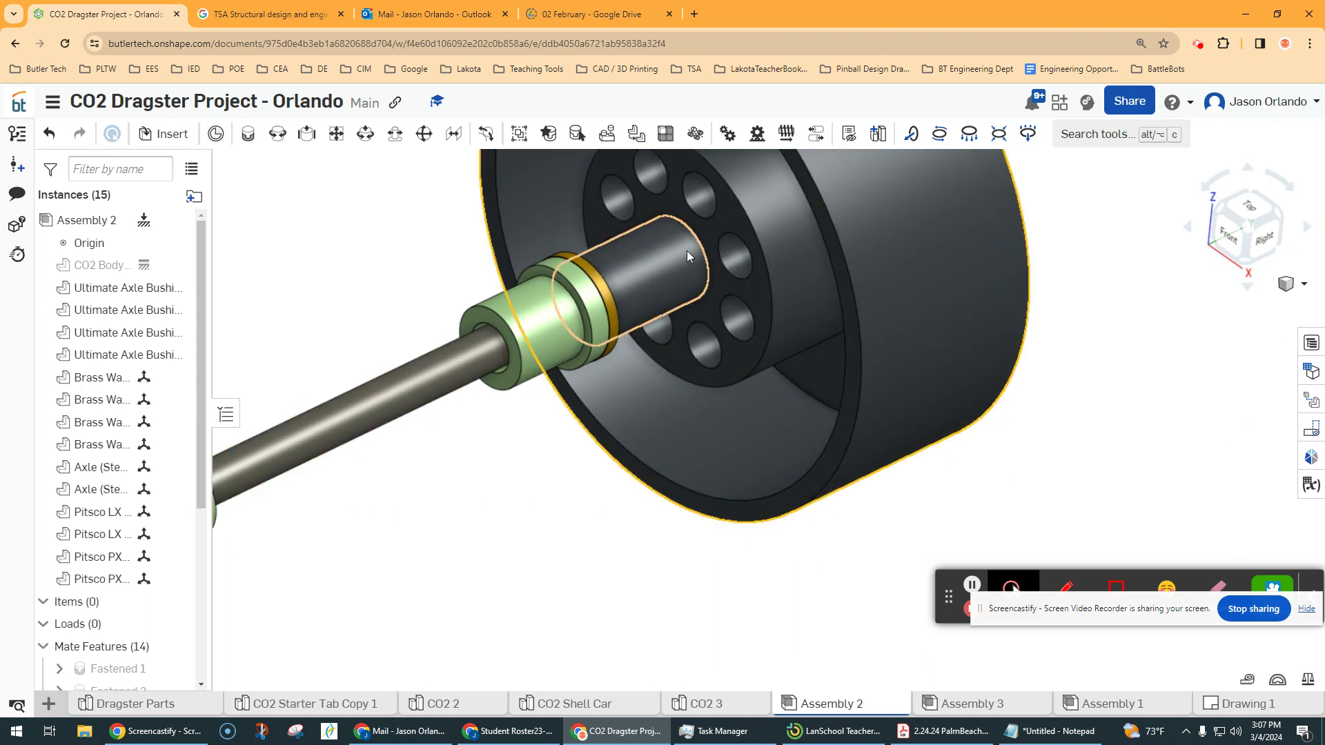
pyautogui.scroll(-4, 687, 257)
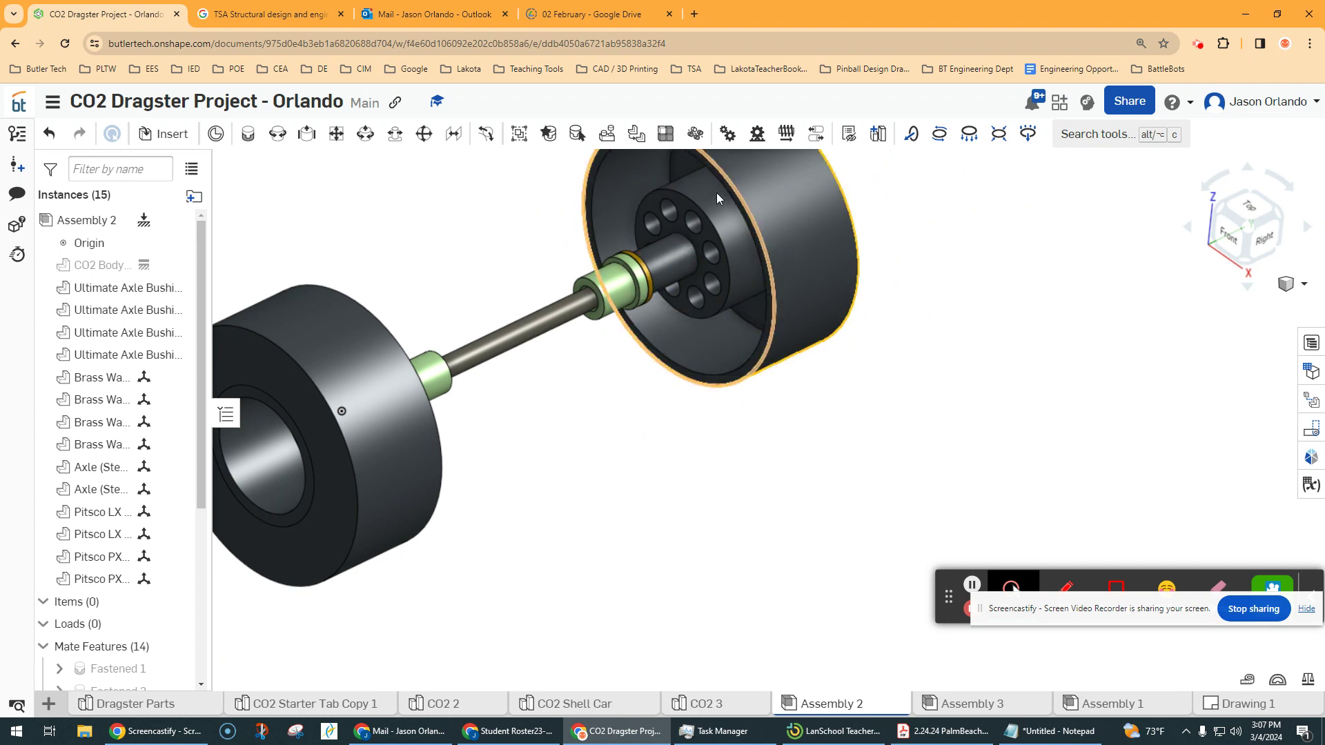
pyautogui.moveTo(923, 323); pyautogui.dragTo(955, 367, button='middle')
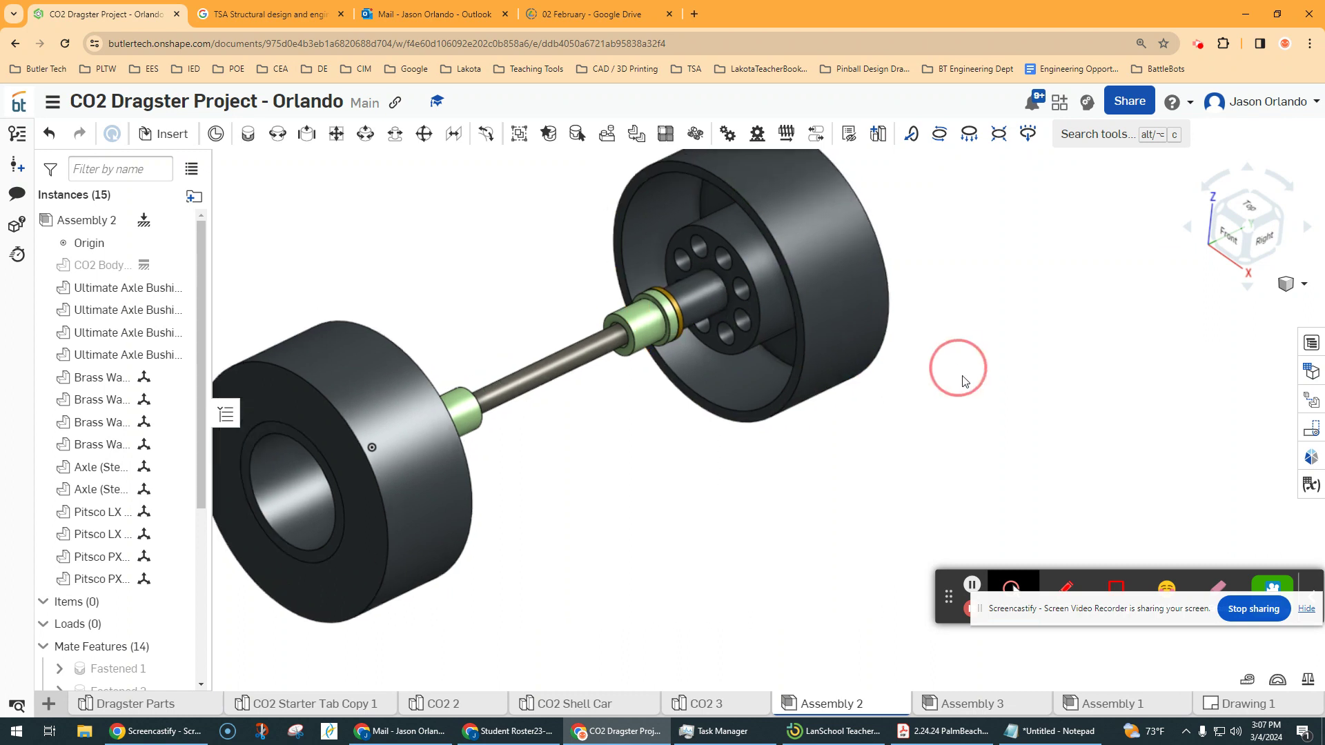